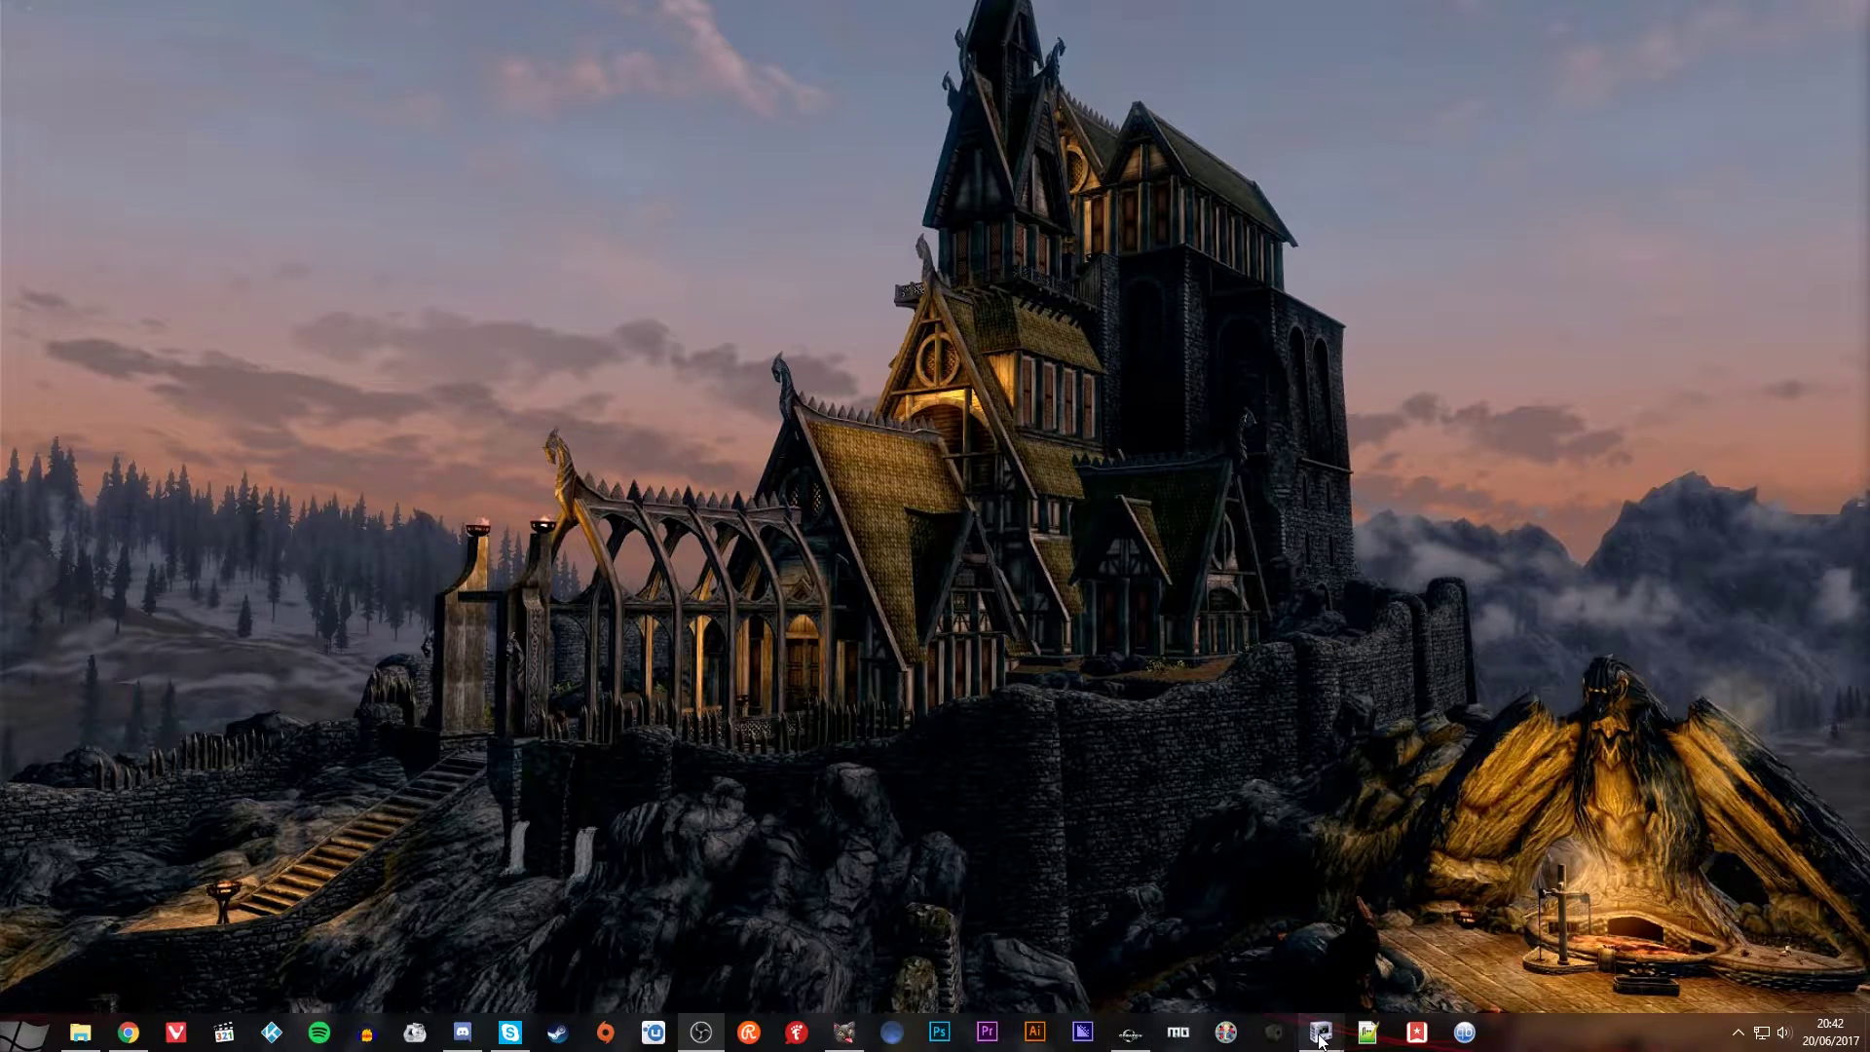
# Step: Bring the dlc1waygate.nif and dwefacadetowerspacer01.nif windows up side by side
pyautogui.moveTo(1319, 1040)
pyautogui.click(1396, 951)
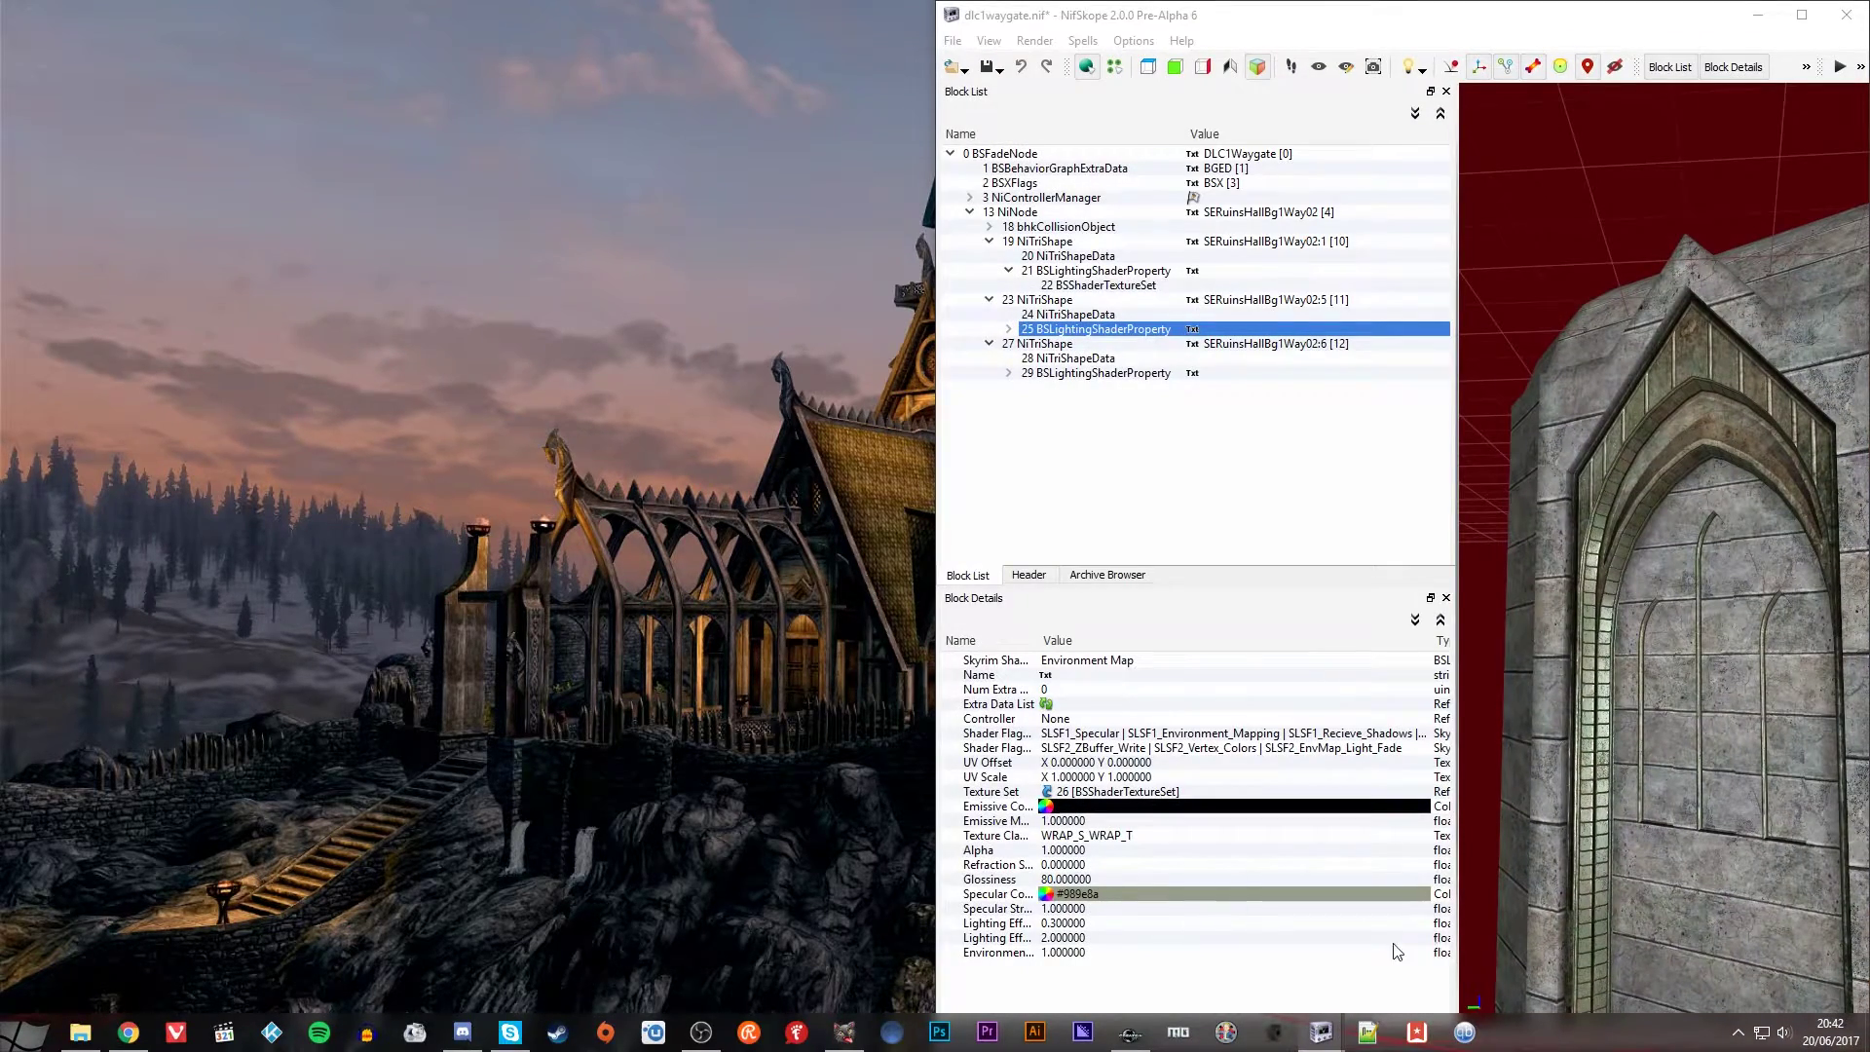
pyautogui.moveTo(1644, 557); pyautogui.dragTo(1487, 487)
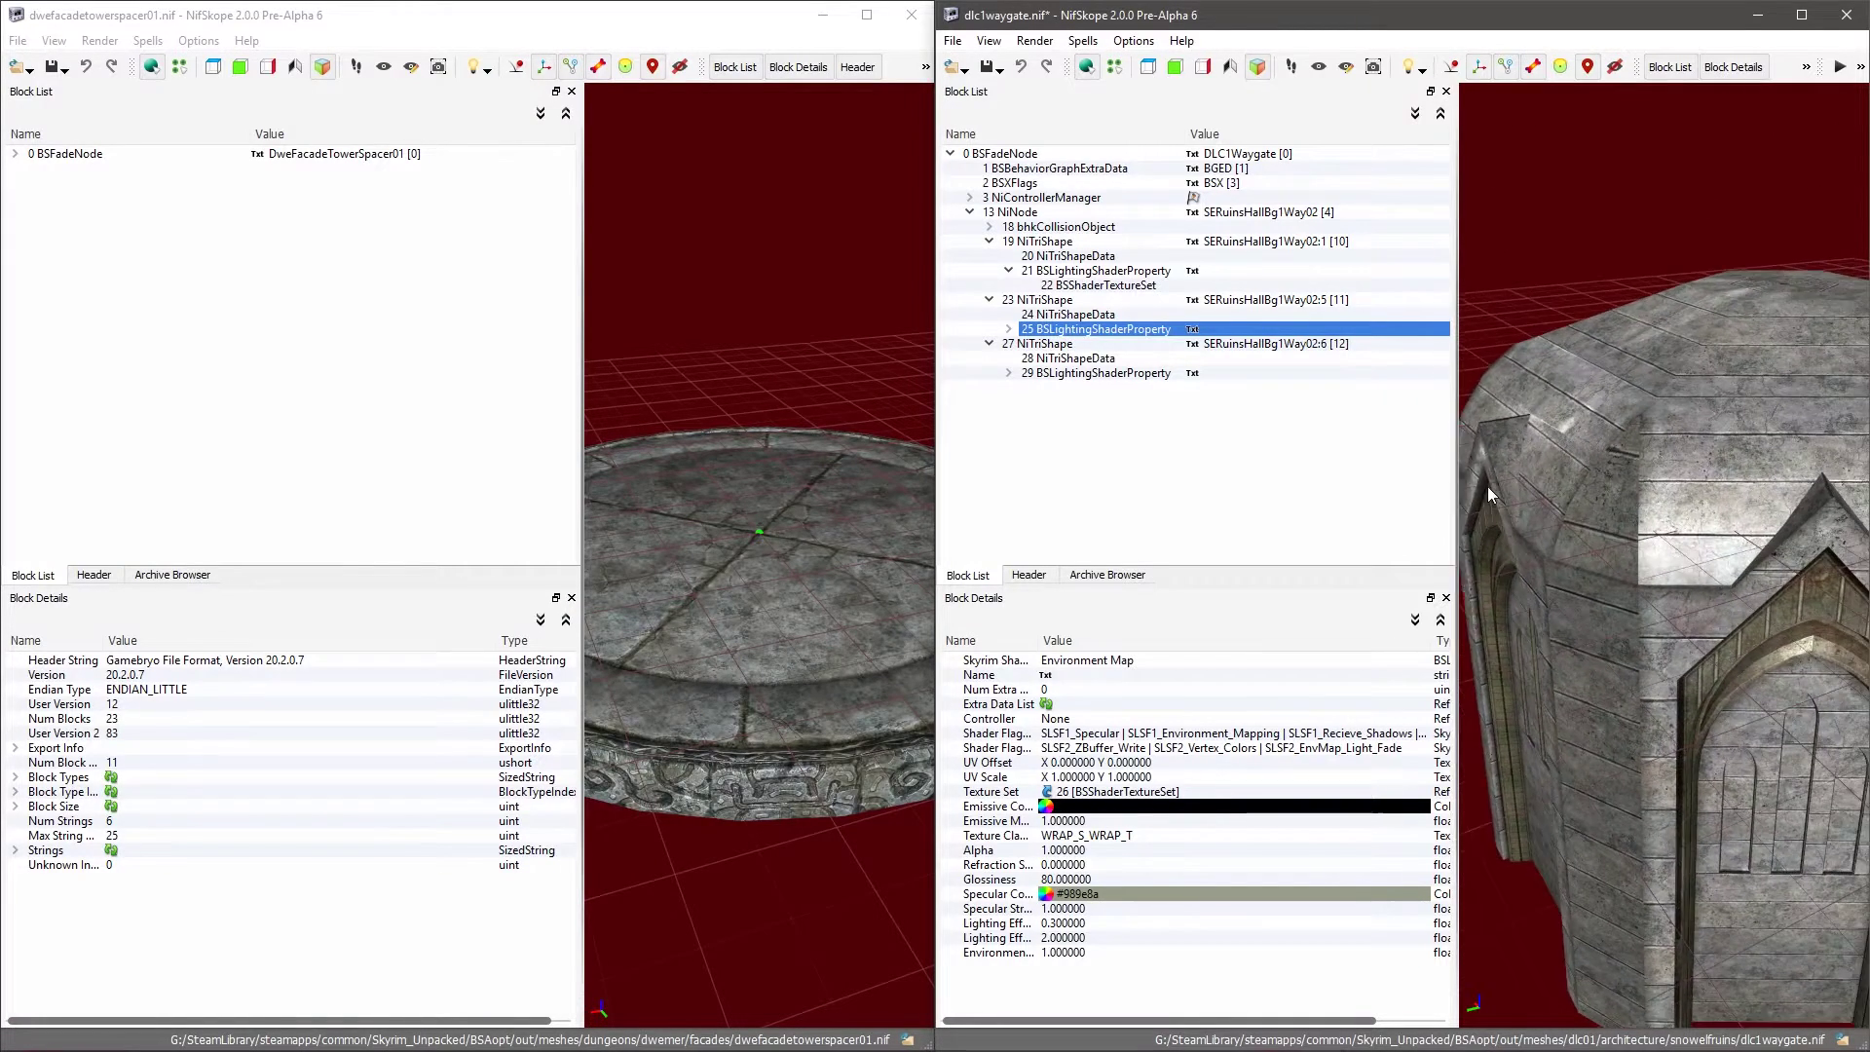
pyautogui.scroll(-10, 1547, 476)
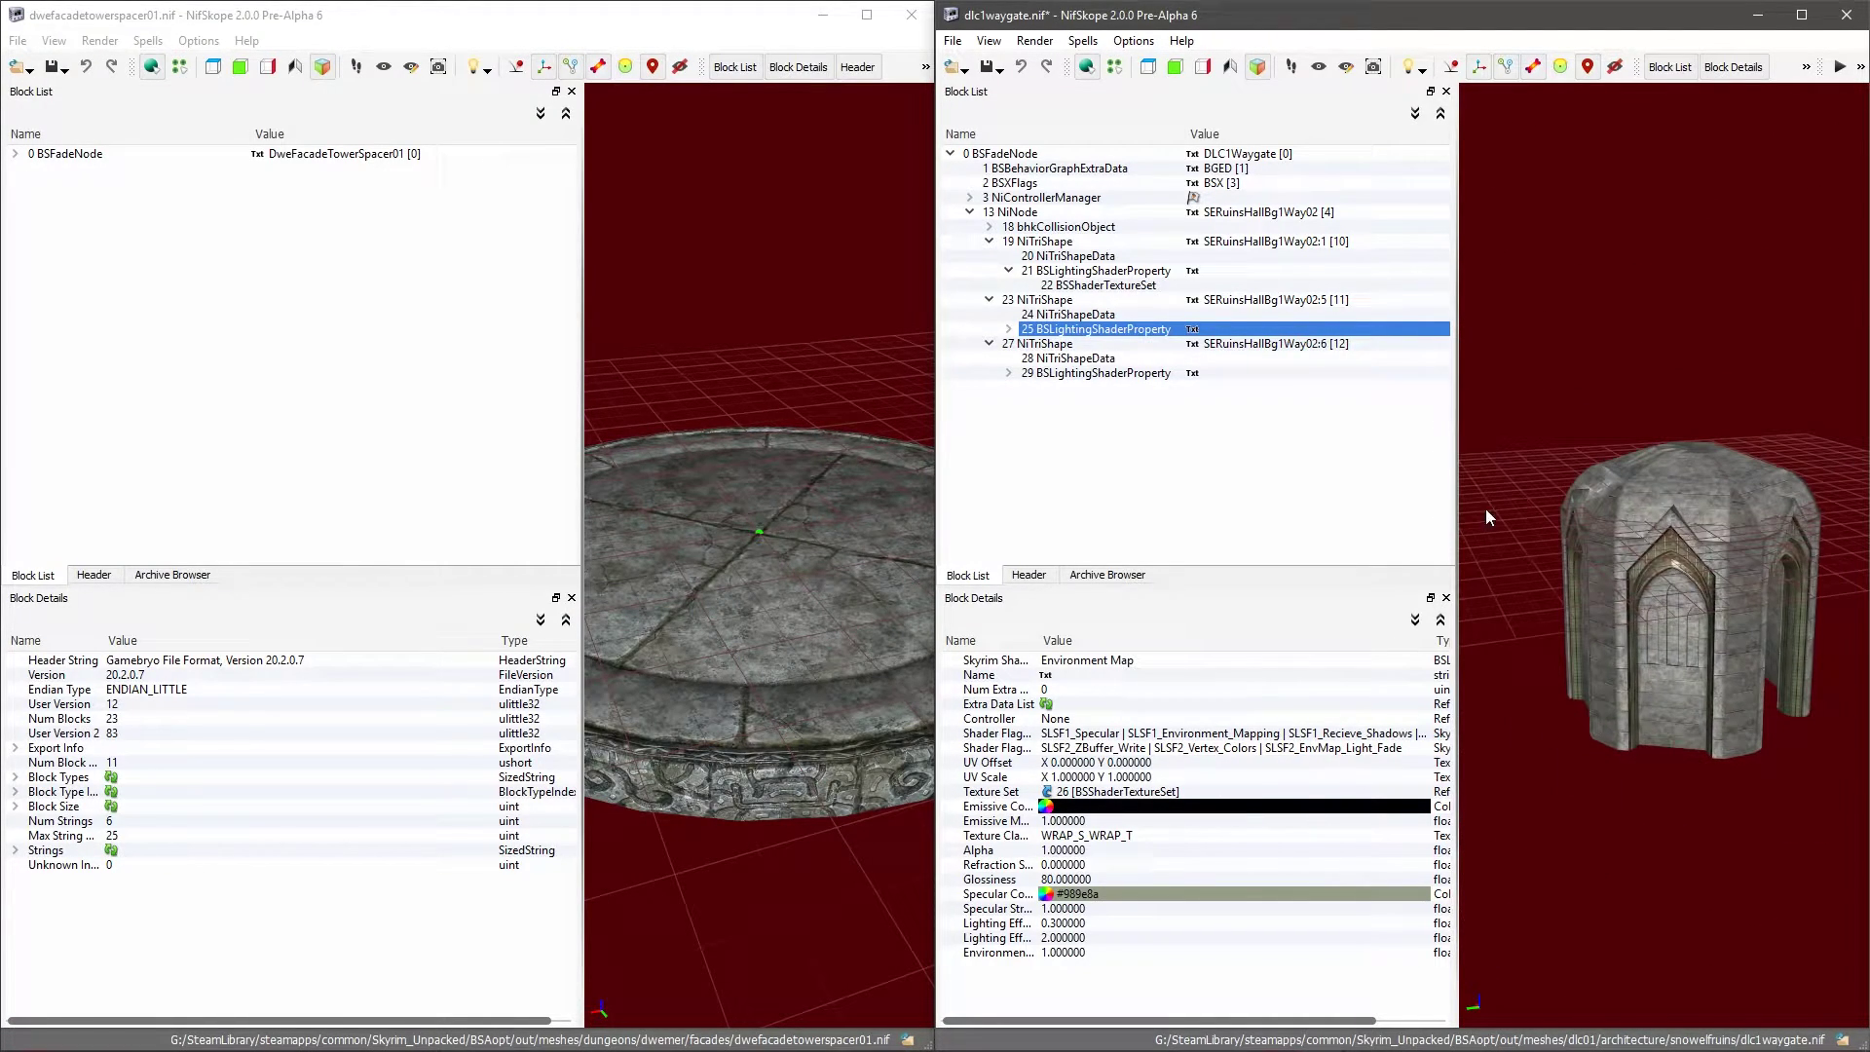
pyautogui.click(711, 380)
pyautogui.scroll(-10, 717, 405)
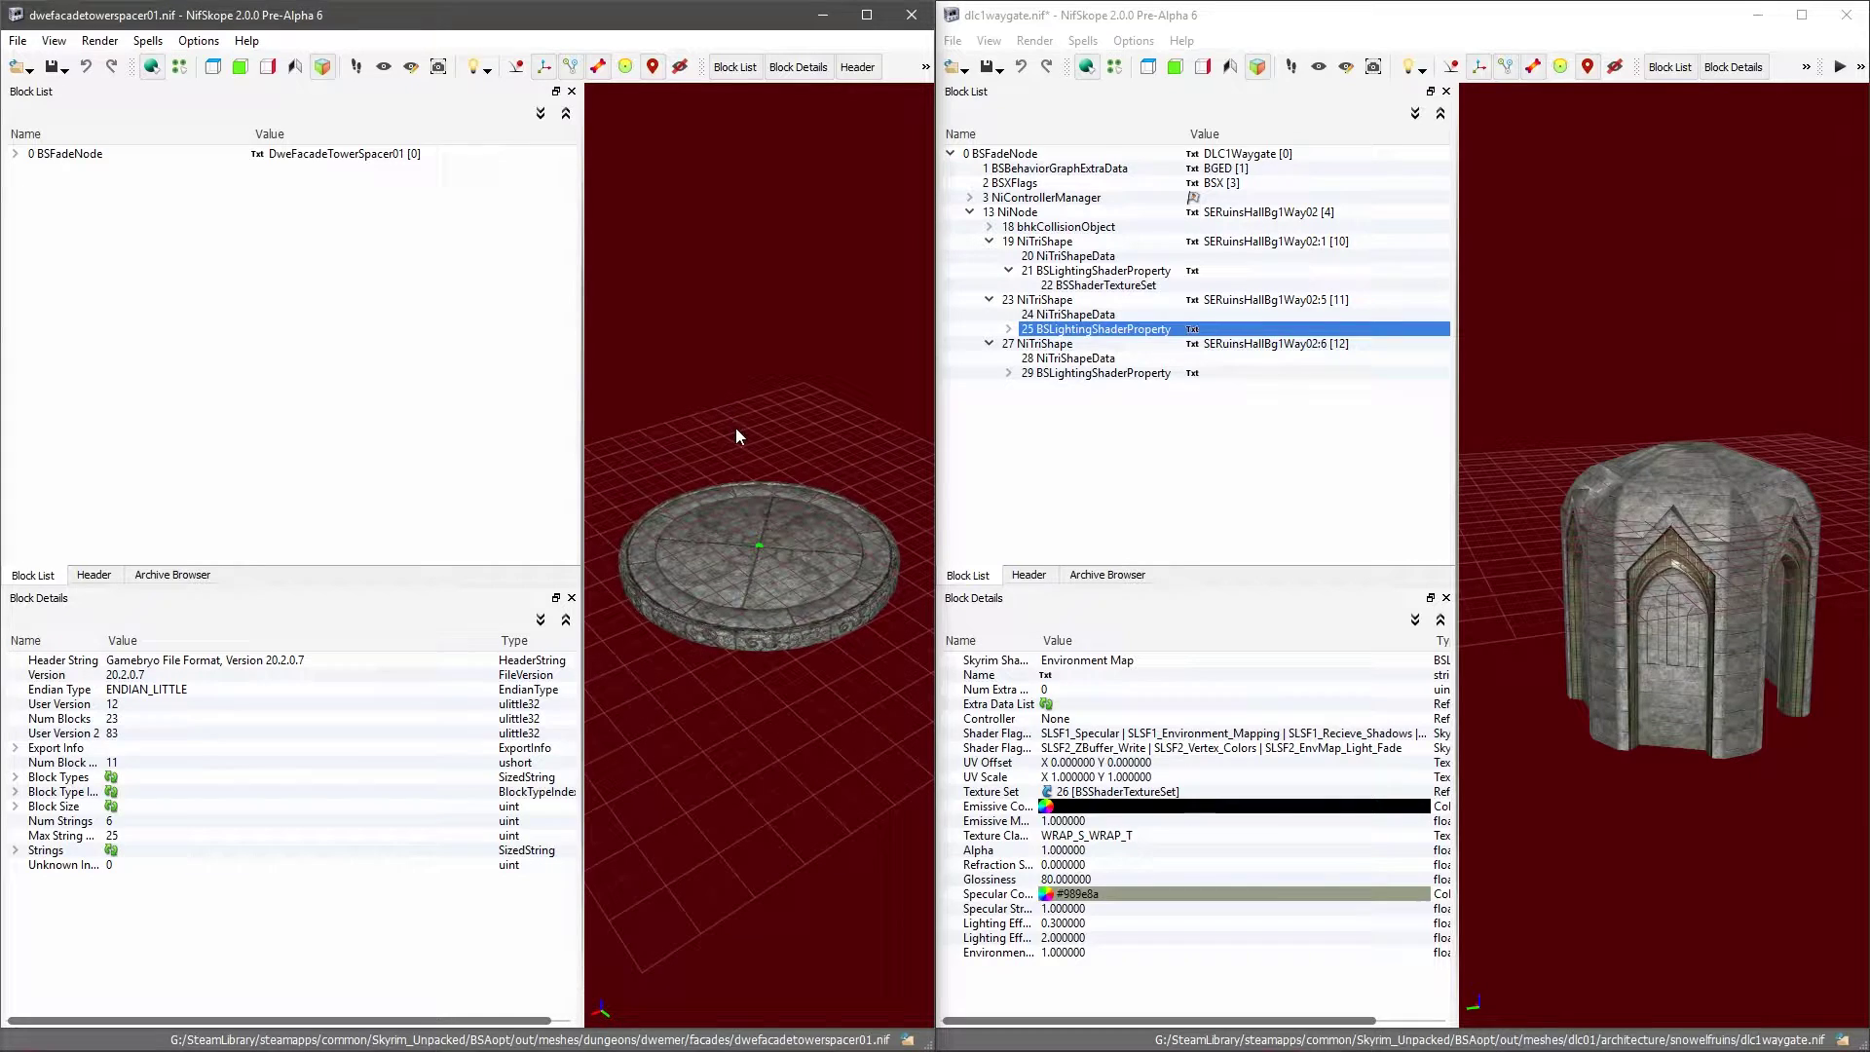
# Step: Orbit both viewports and select the spacer's round platform shape
pyautogui.click(1654, 519)
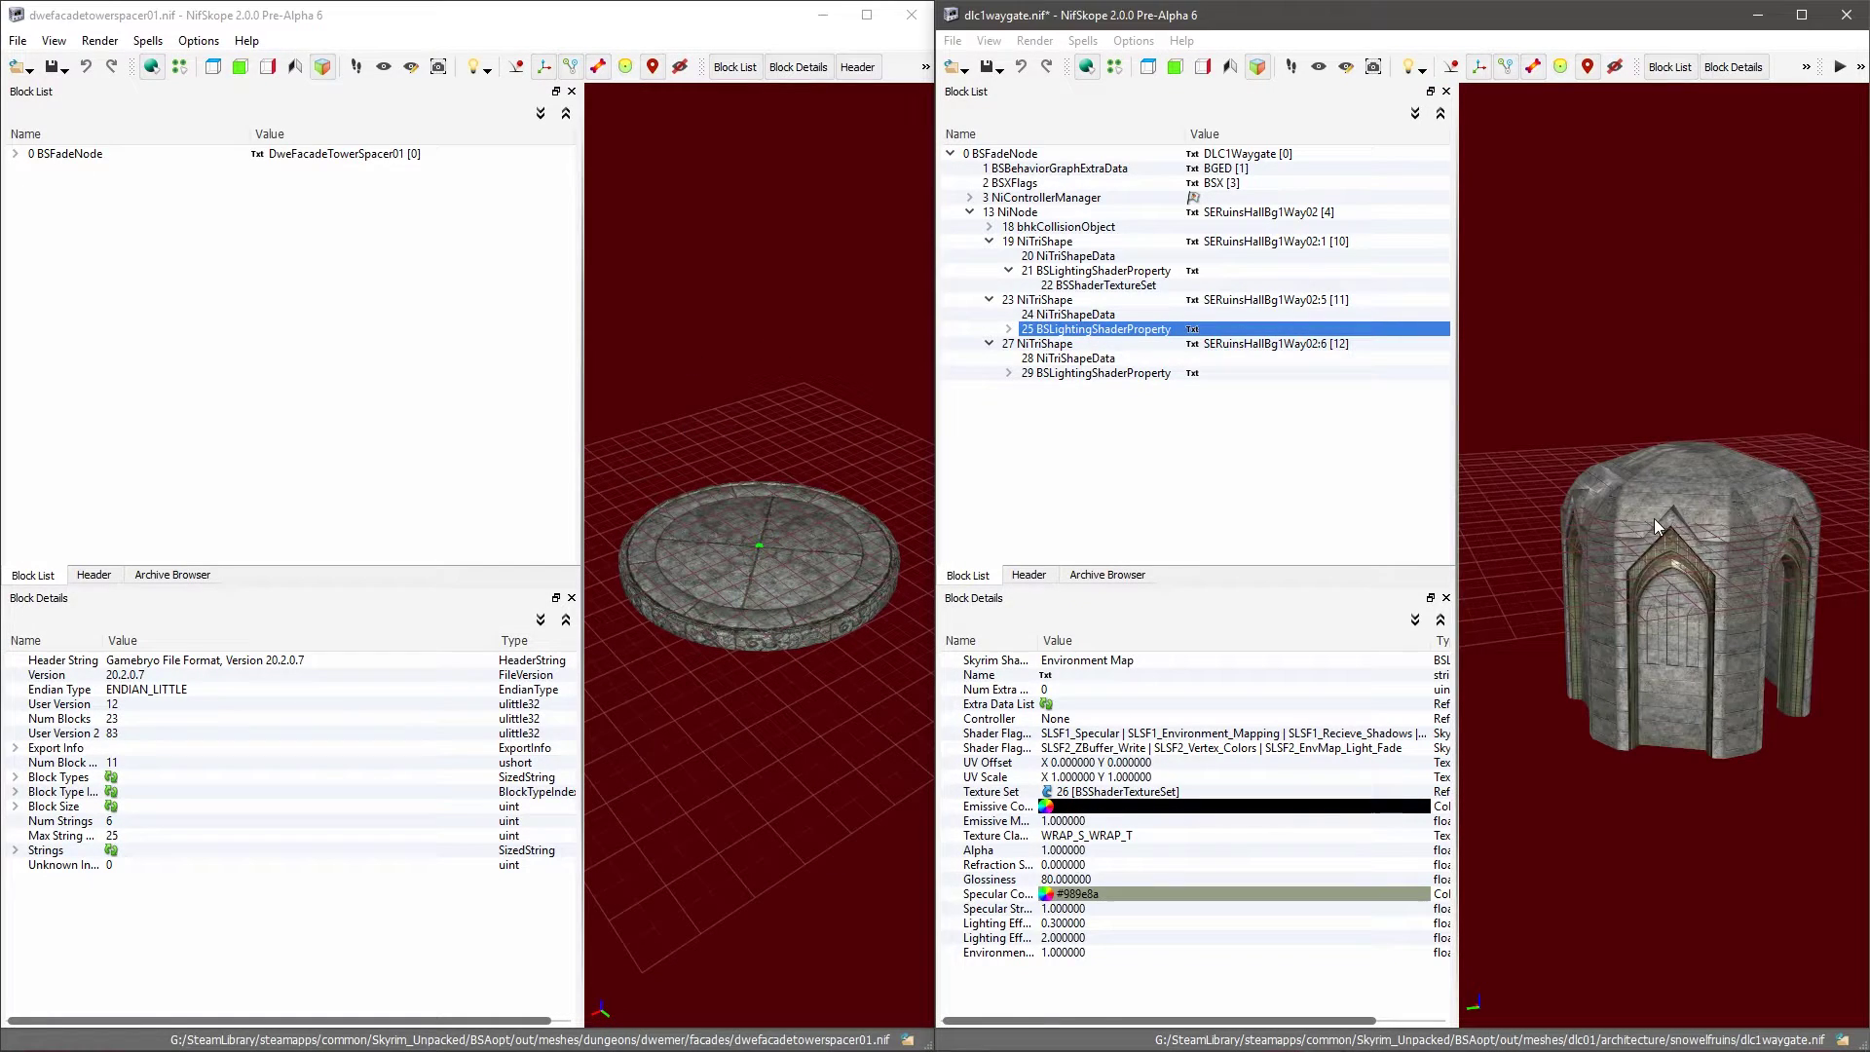
pyautogui.moveTo(1654, 518); pyautogui.dragTo(1759, 567)
pyautogui.moveTo(1639, 485); pyautogui.dragTo(1568, 467)
pyautogui.click(723, 510)
pyautogui.moveTo(723, 510)
pyautogui.mouseDown()
pyautogui.moveTo(792, 492)
pyautogui.moveTo(748, 580)
pyautogui.moveTo(727, 499)
pyautogui.moveTo(762, 622)
pyautogui.moveTo(686, 506)
pyautogui.mouseUp()
pyautogui.click(752, 576)
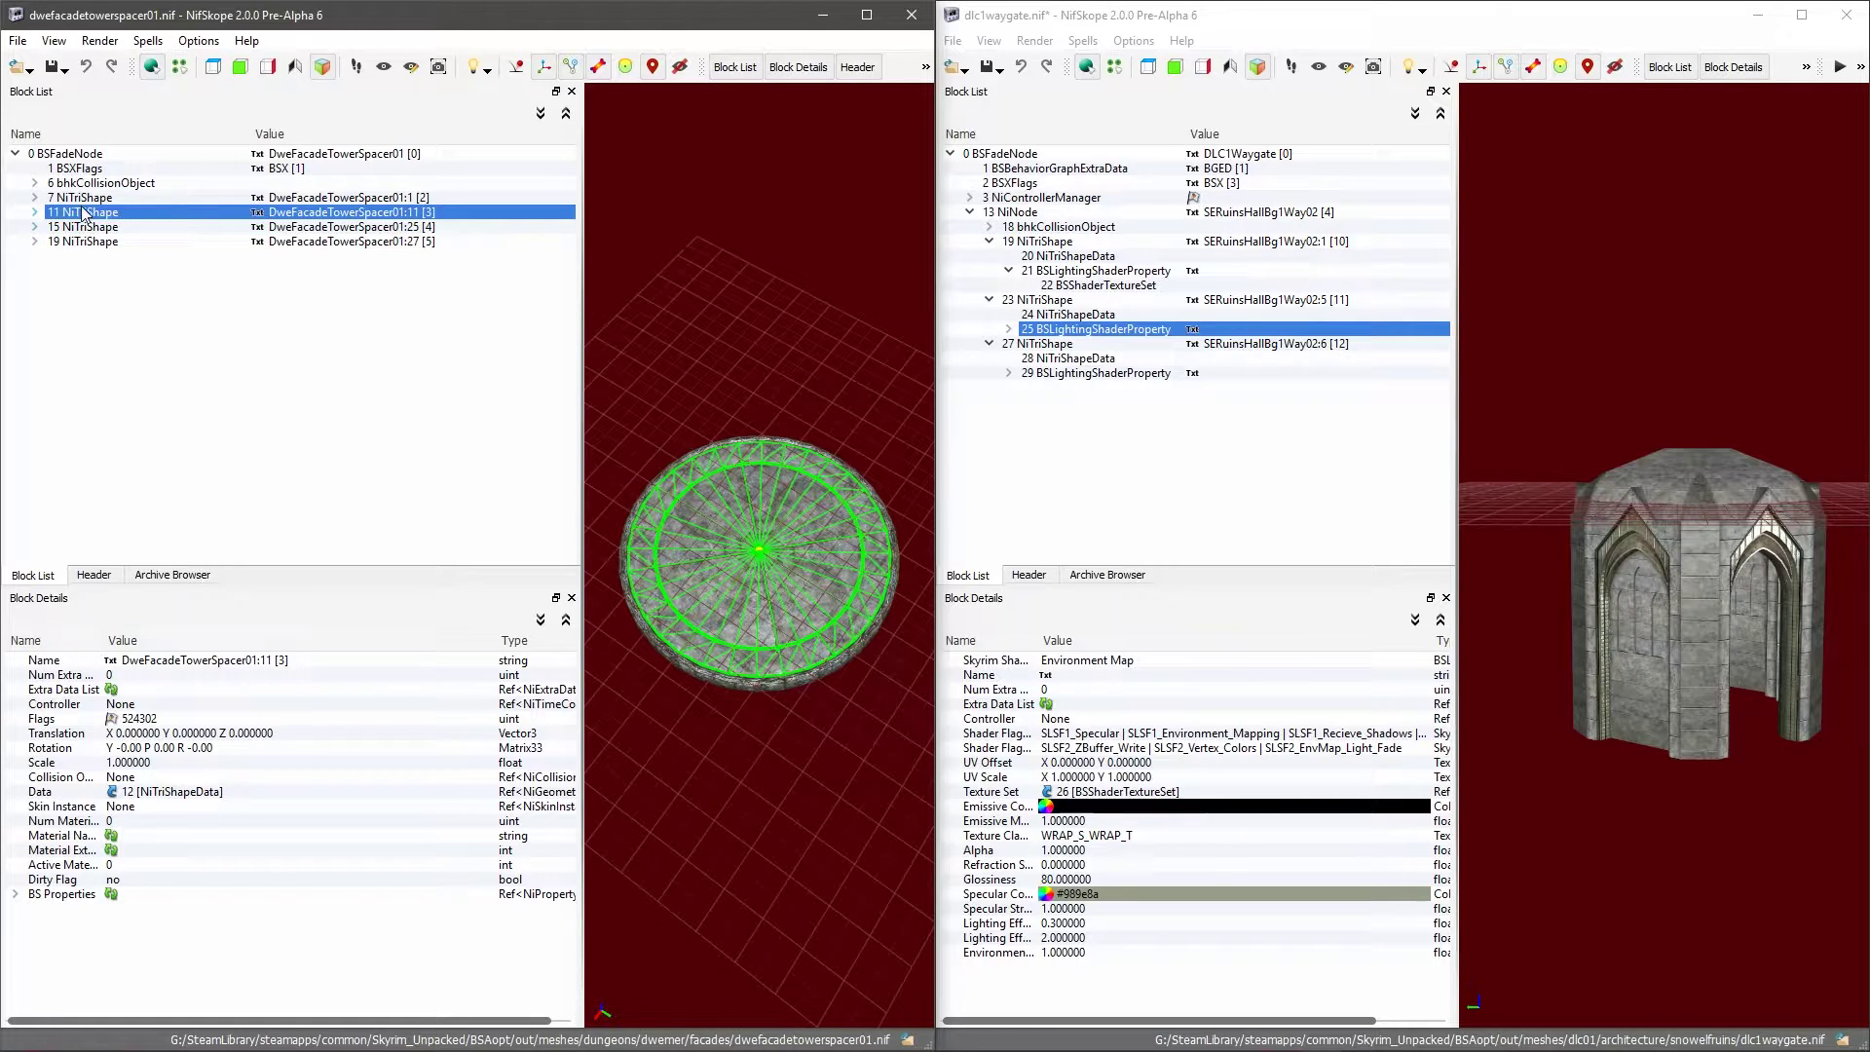
# Step: Expand 11 NiTriShape and 13 BSLightingShaderProperty to show texture set 14's paths
pyautogui.click(34, 213)
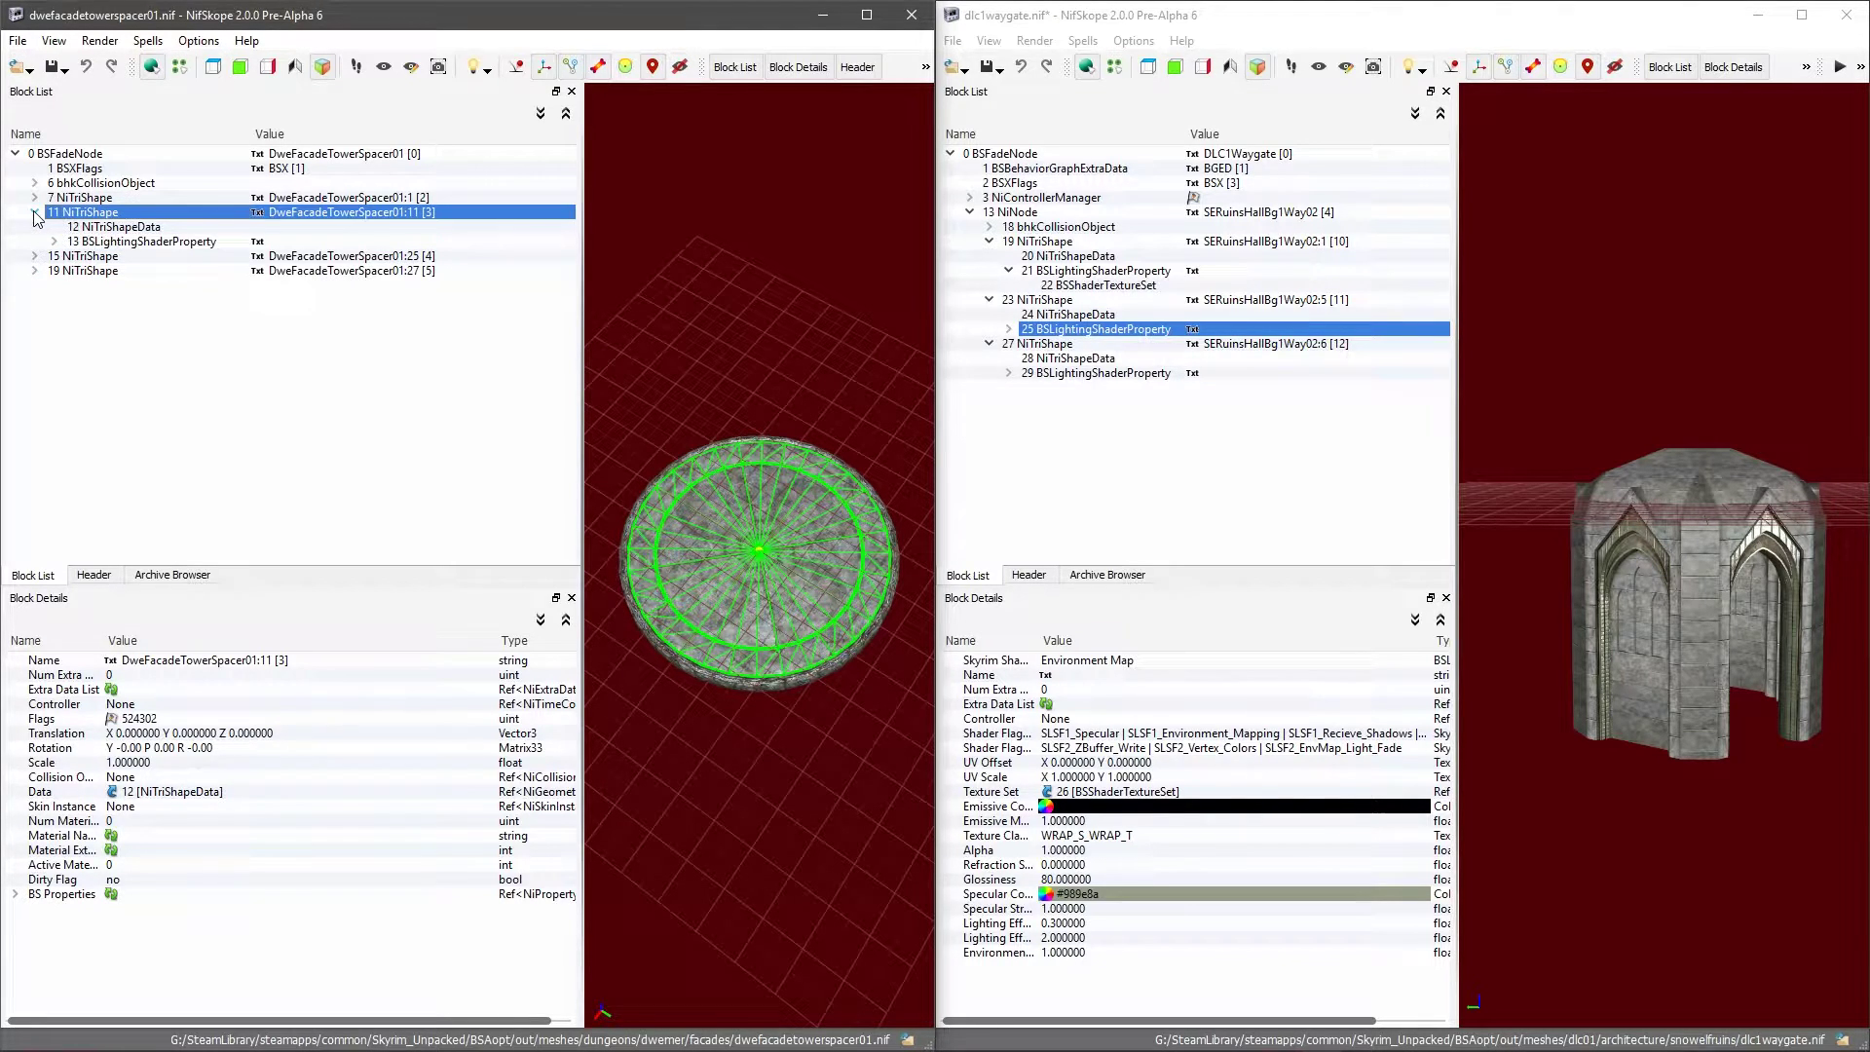
pyautogui.click(92, 242)
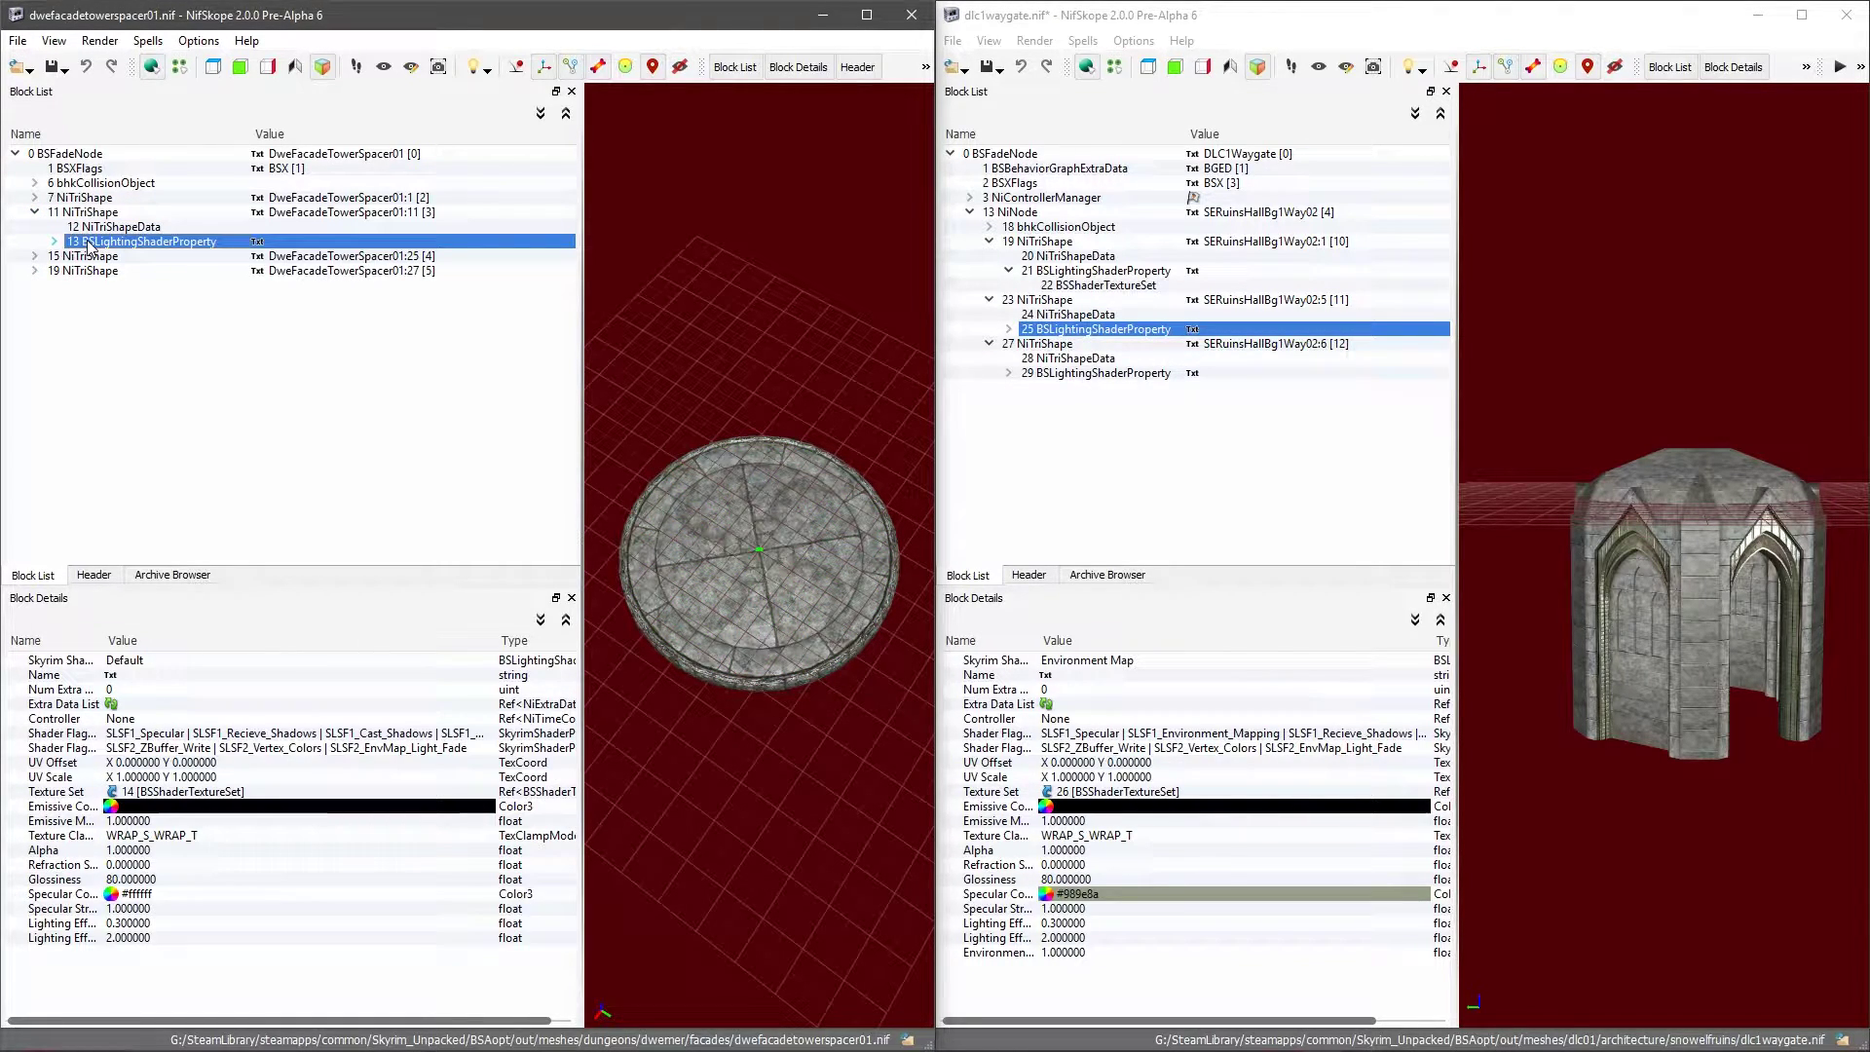
pyautogui.click(54, 243)
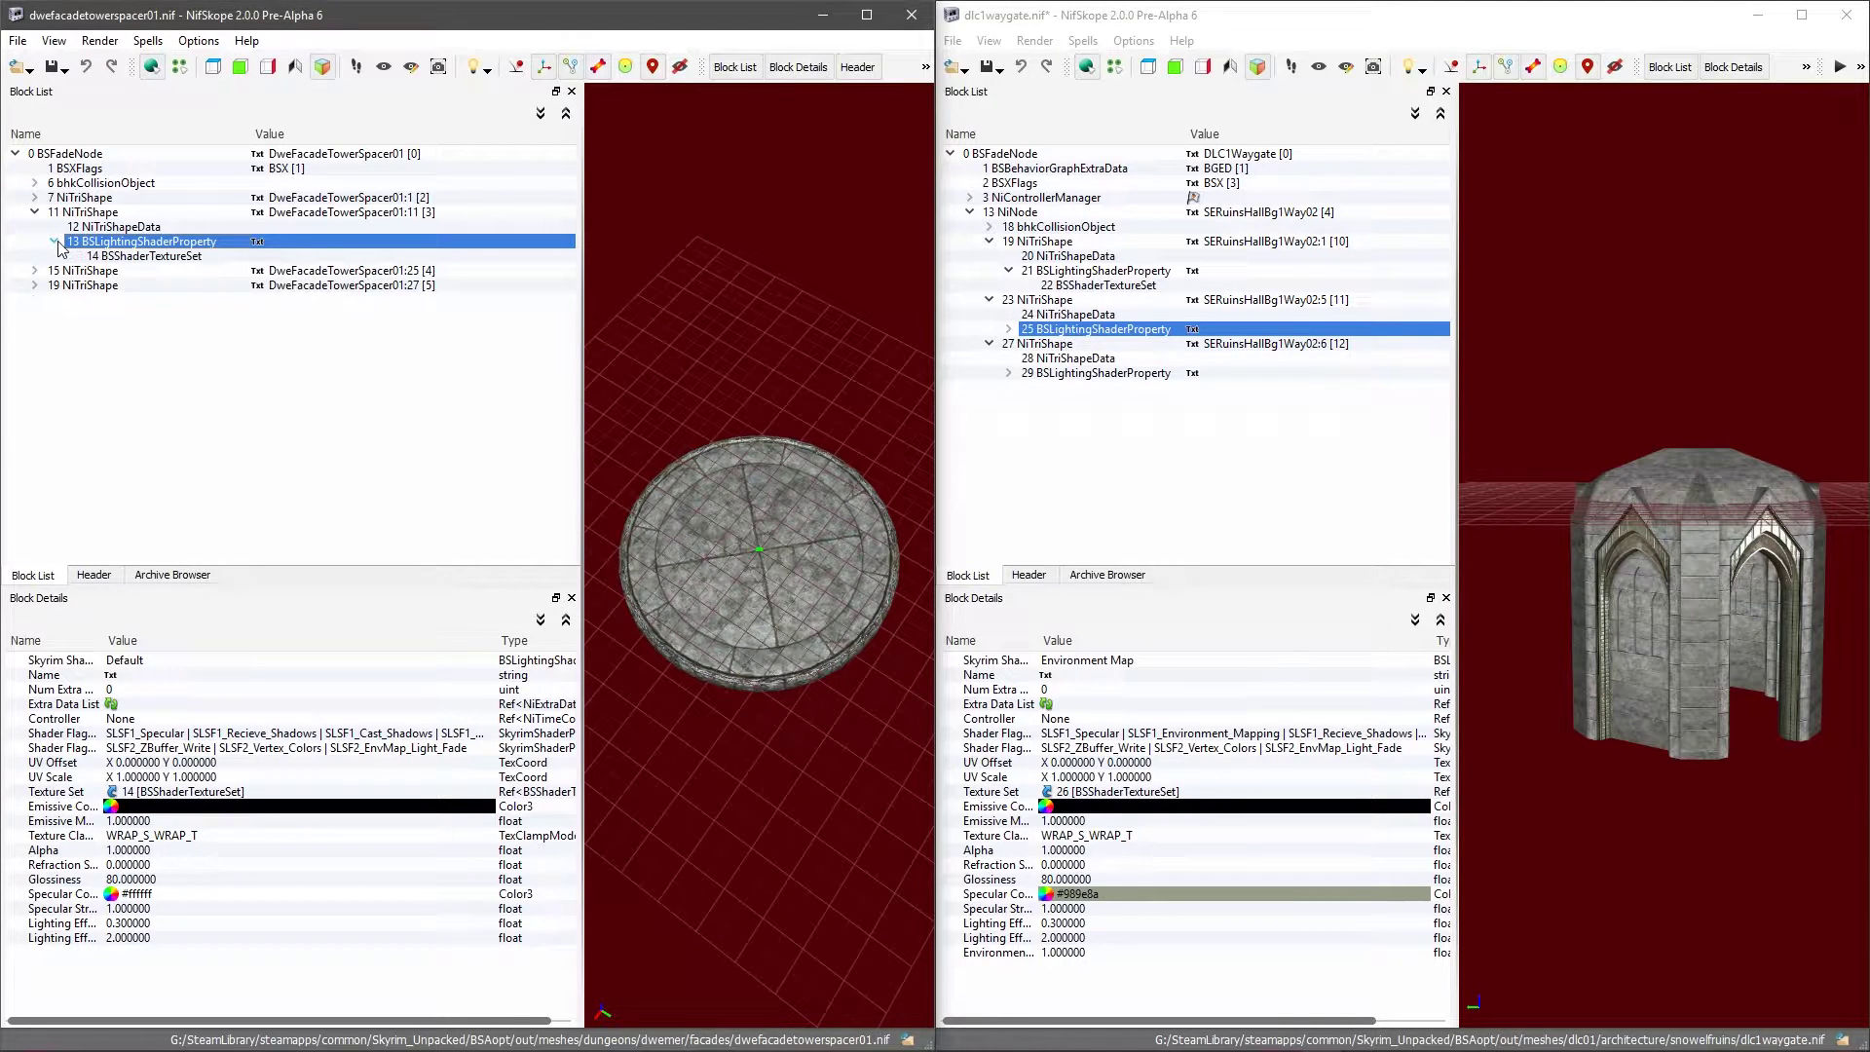
pyautogui.click(117, 257)
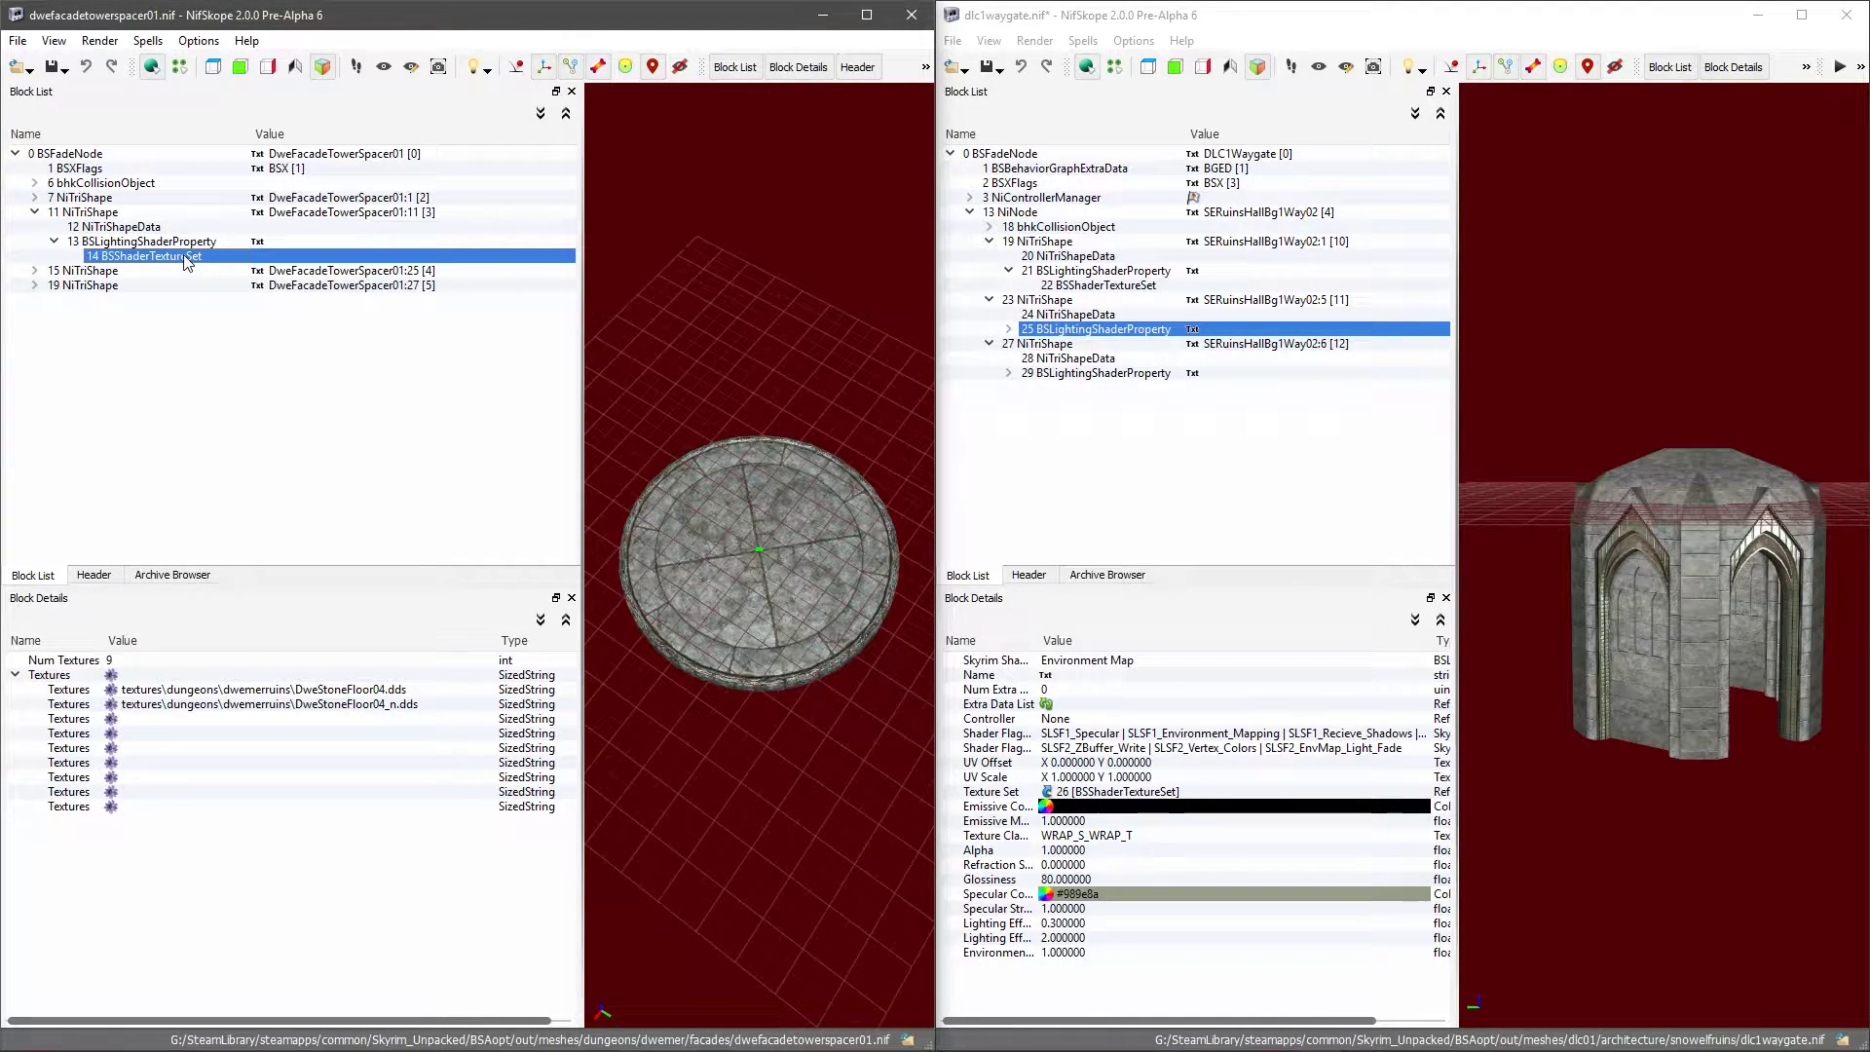
# Step: Inspect the DweStoneFloor04.dds and DweStoneFloor04_n.dds entries, then reselect the shader property
pyautogui.click(264, 704)
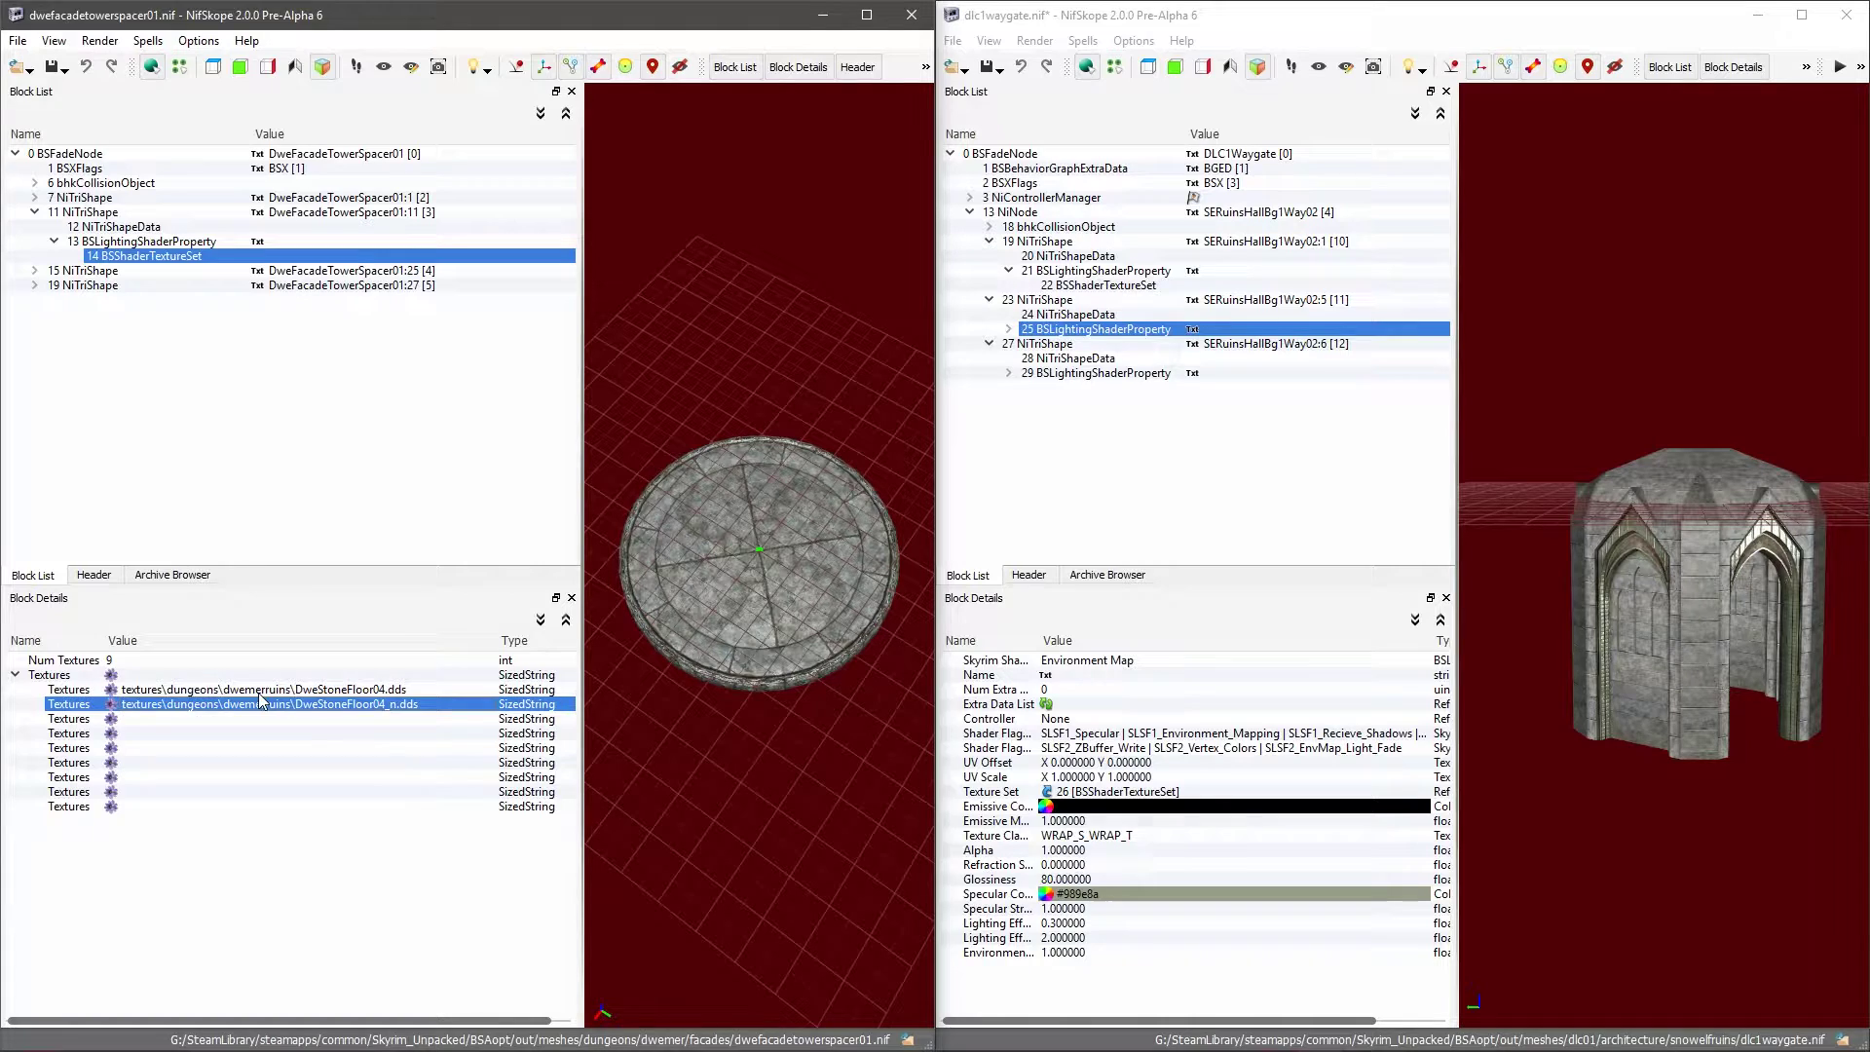
pyautogui.click(303, 691)
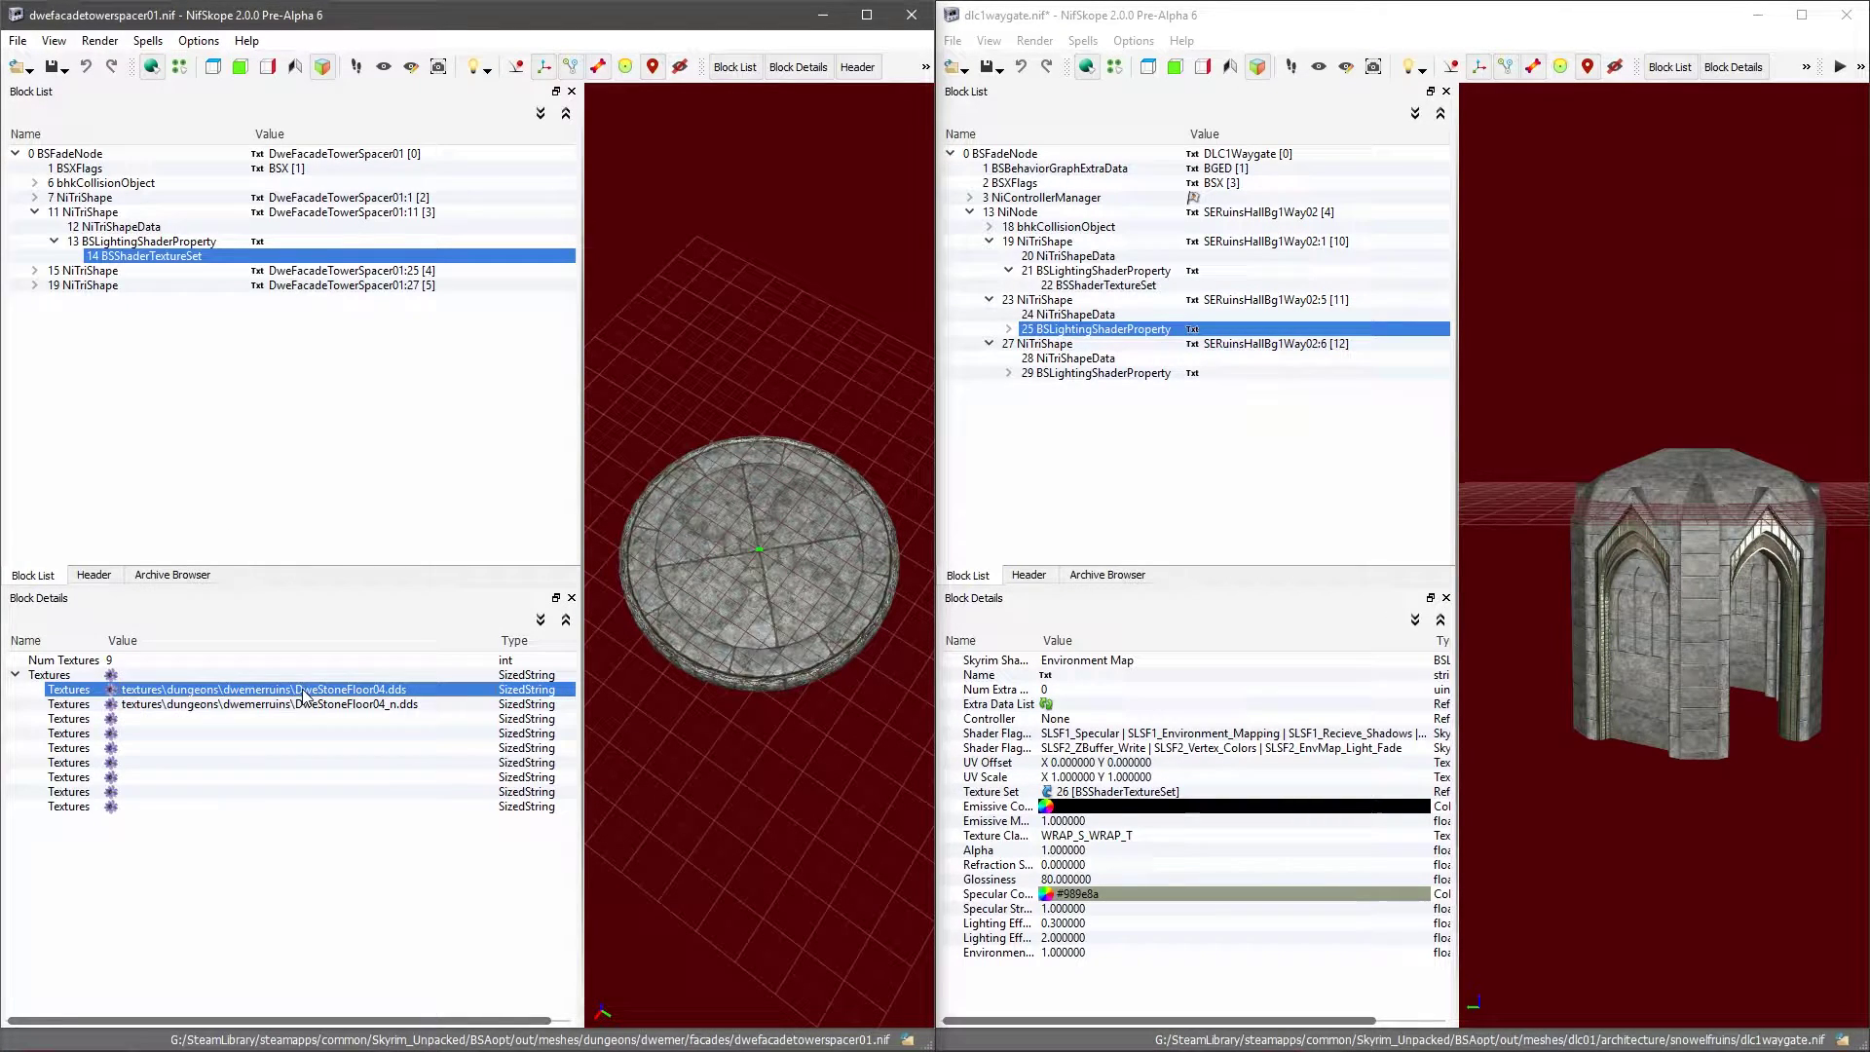
pyautogui.click(303, 706)
pyautogui.click(245, 689)
pyautogui.click(113, 242)
pyautogui.click(93, 256)
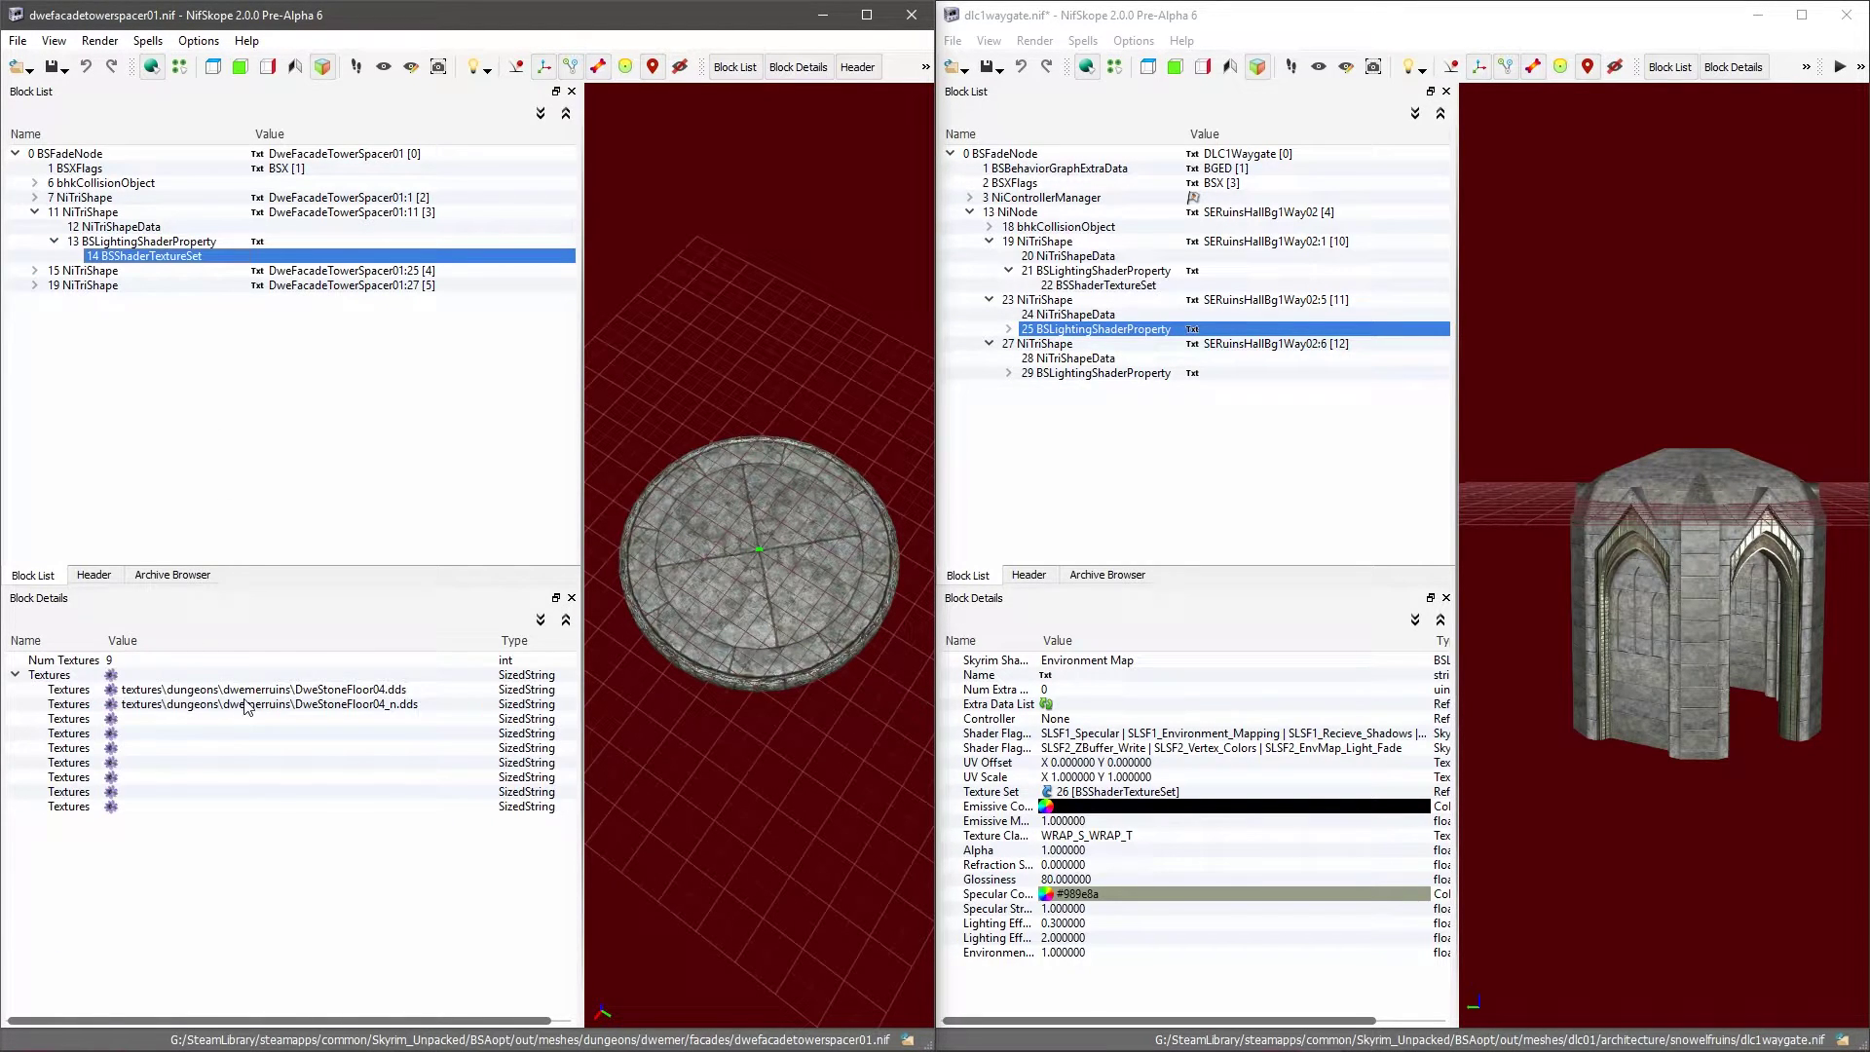
pyautogui.click(137, 242)
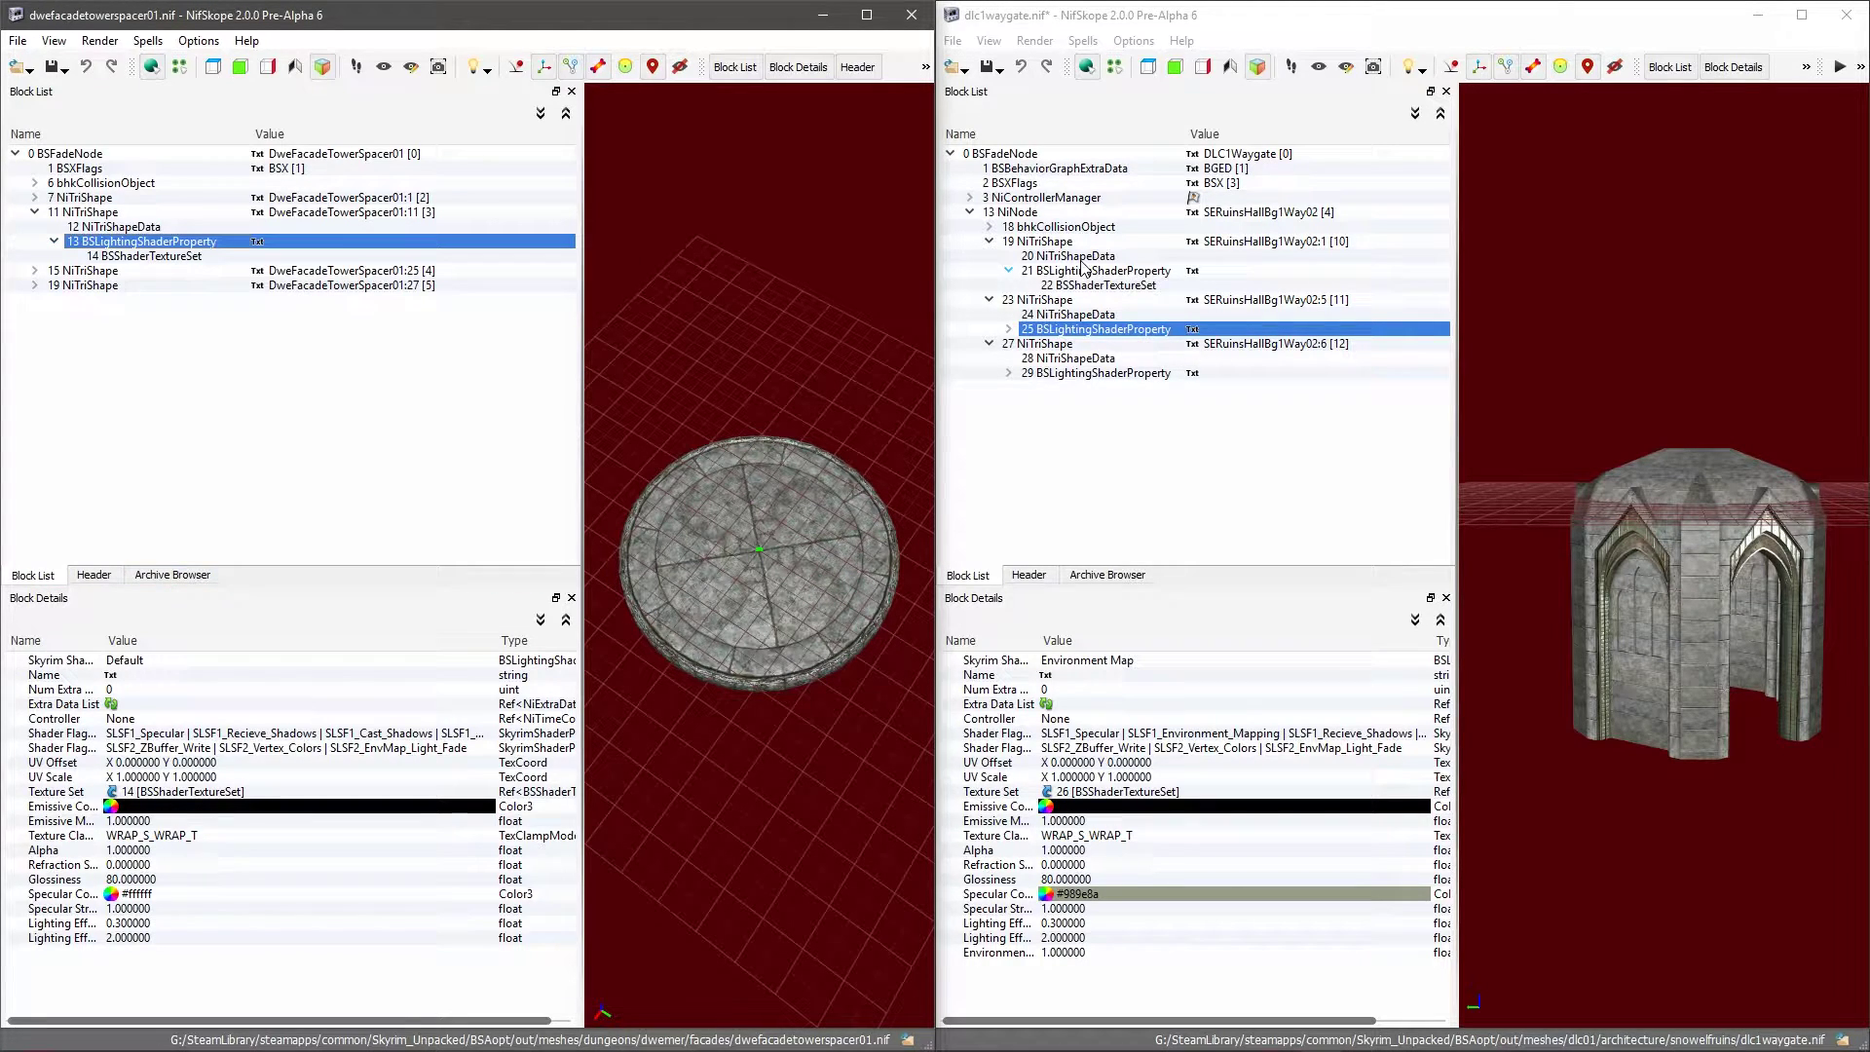
# Step: Select the waygate's outer wall and Copy Branch its 21 BSLightingShaderProperty
pyautogui.scroll(6, 1601, 519)
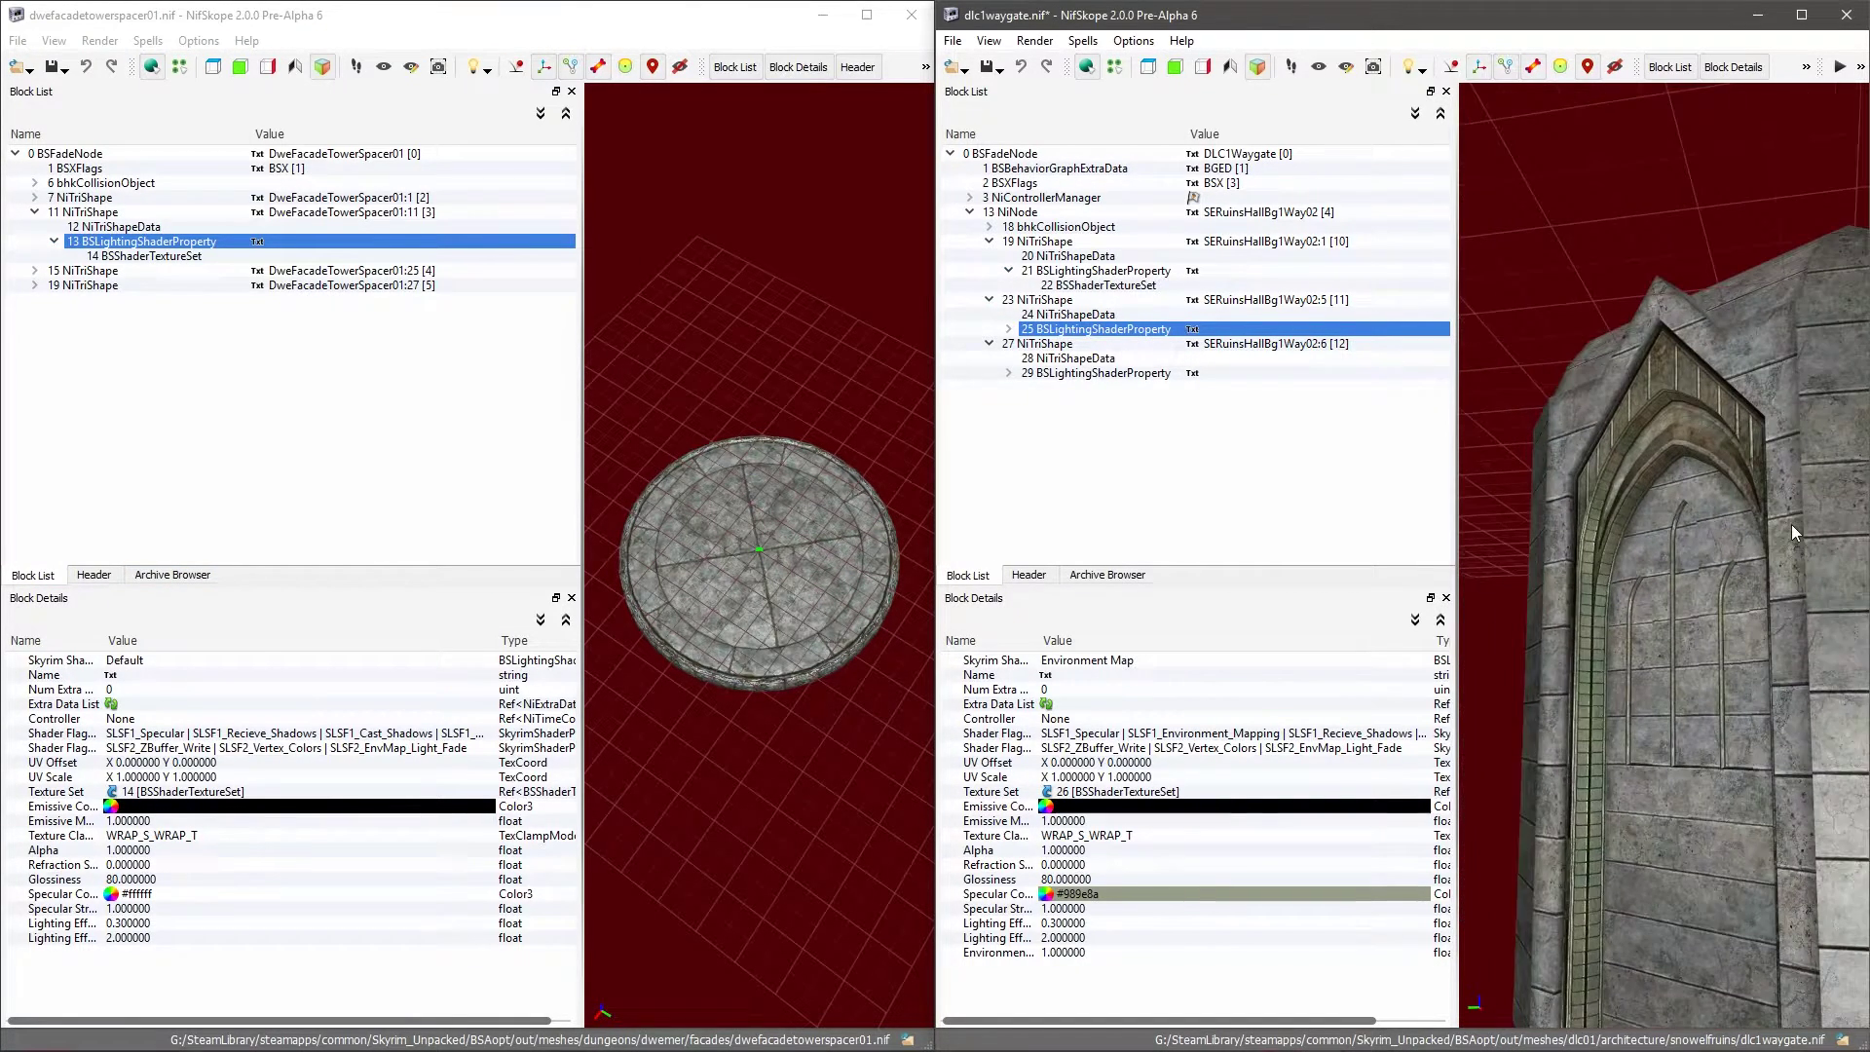
pyautogui.click(1570, 532)
pyautogui.scroll(3, 1586, 533)
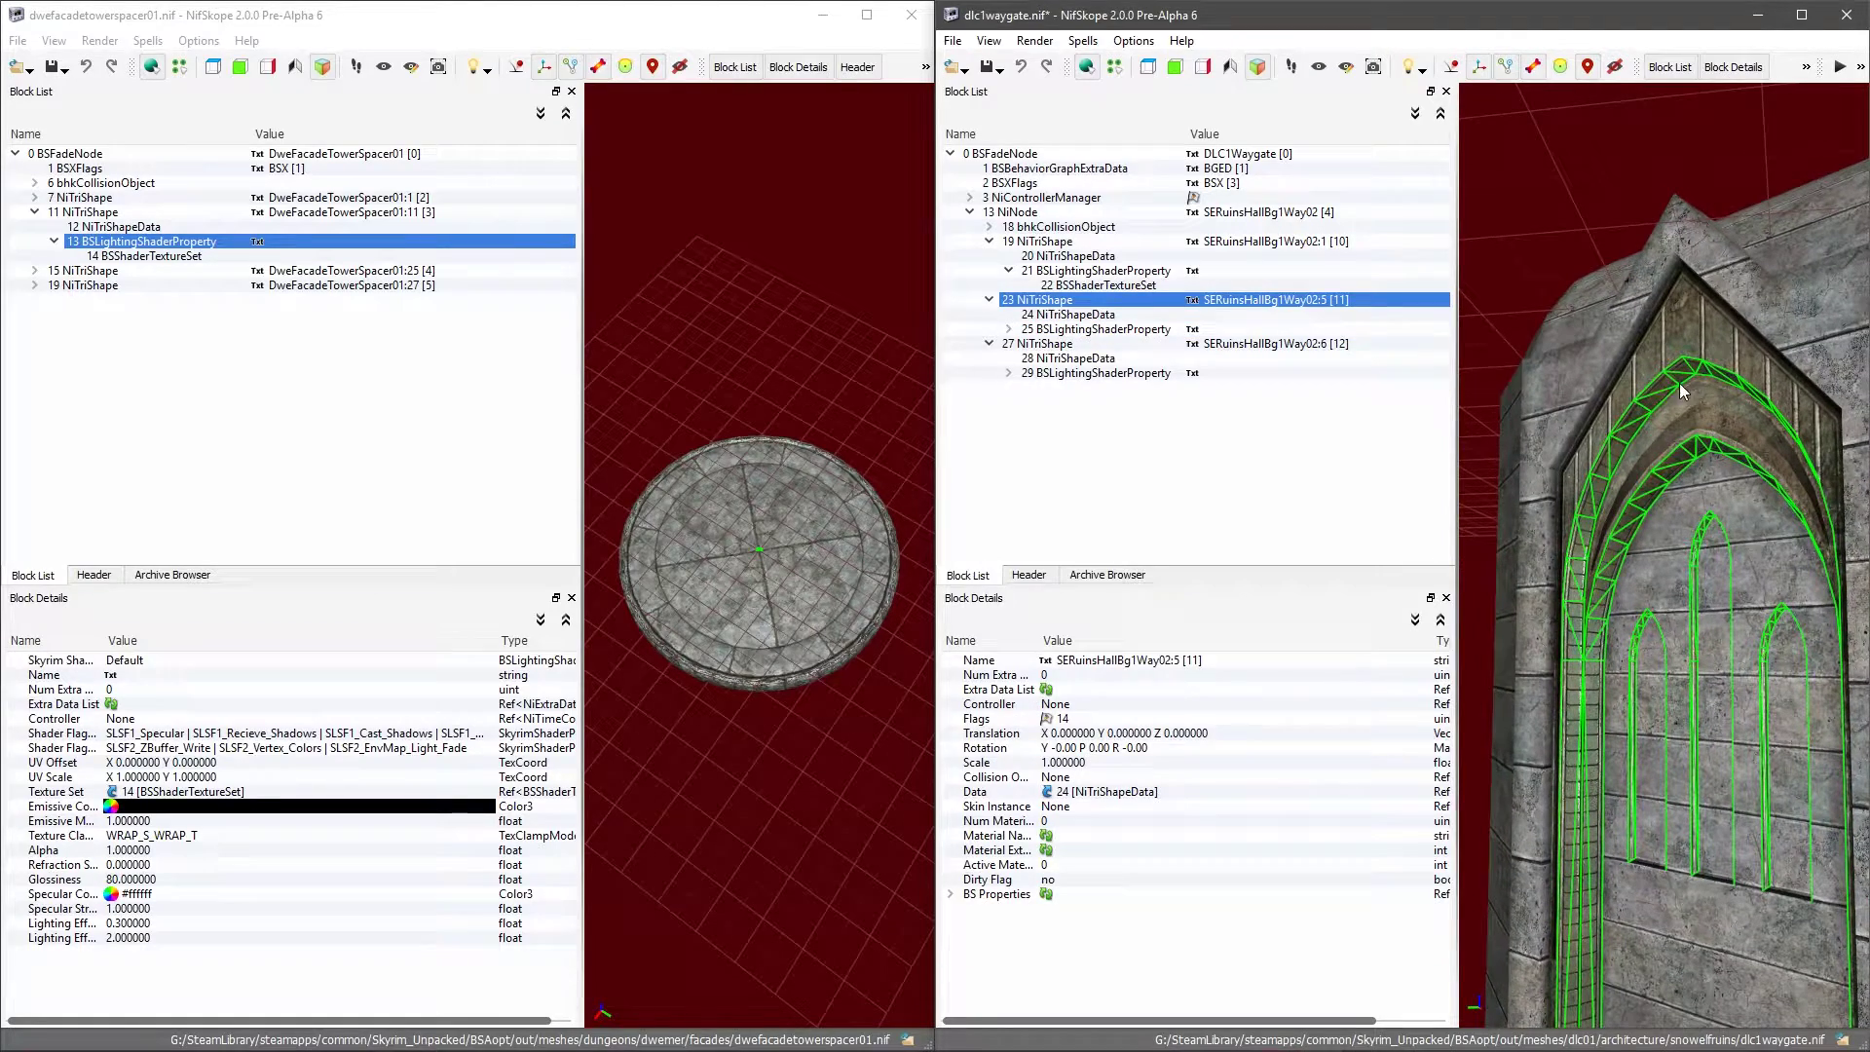
pyautogui.moveTo(1586, 537); pyautogui.dragTo(1622, 546)
pyautogui.click(1575, 425)
pyautogui.moveTo(1575, 425); pyautogui.dragTo(1555, 566)
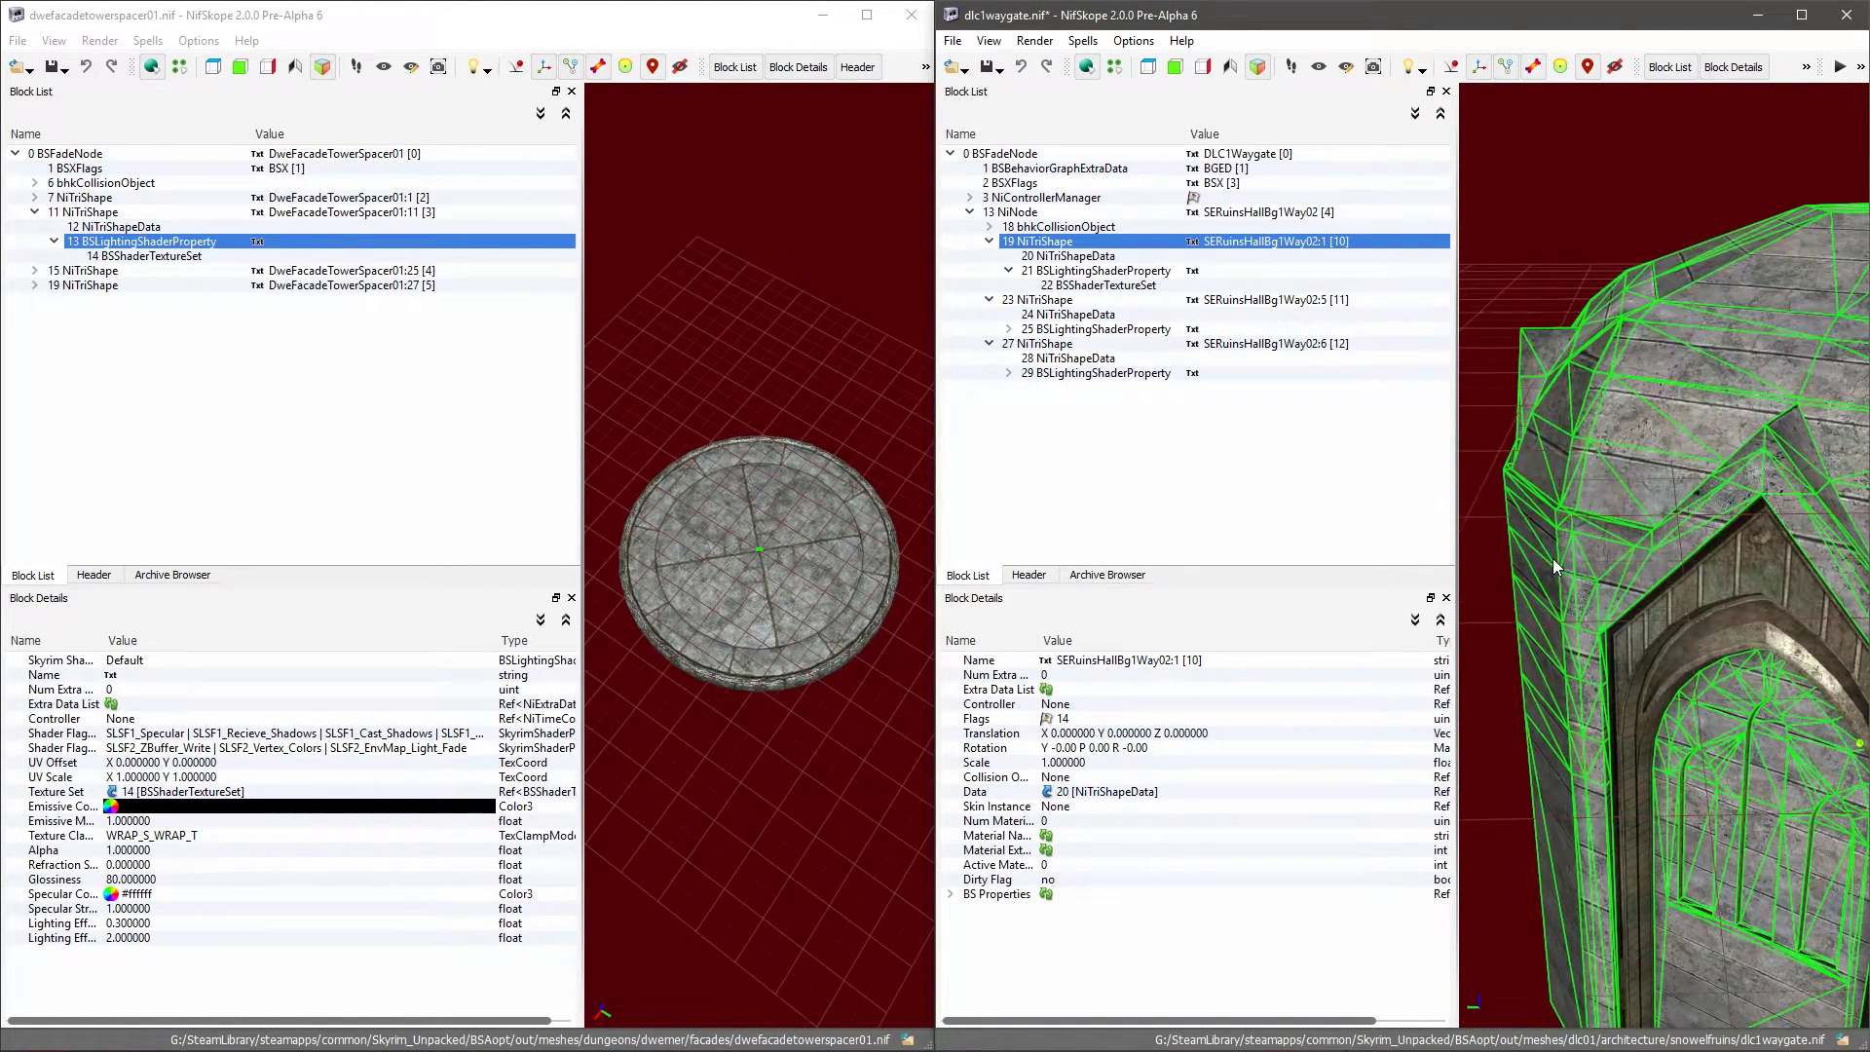
pyautogui.moveTo(1631, 490); pyautogui.dragTo(1616, 428)
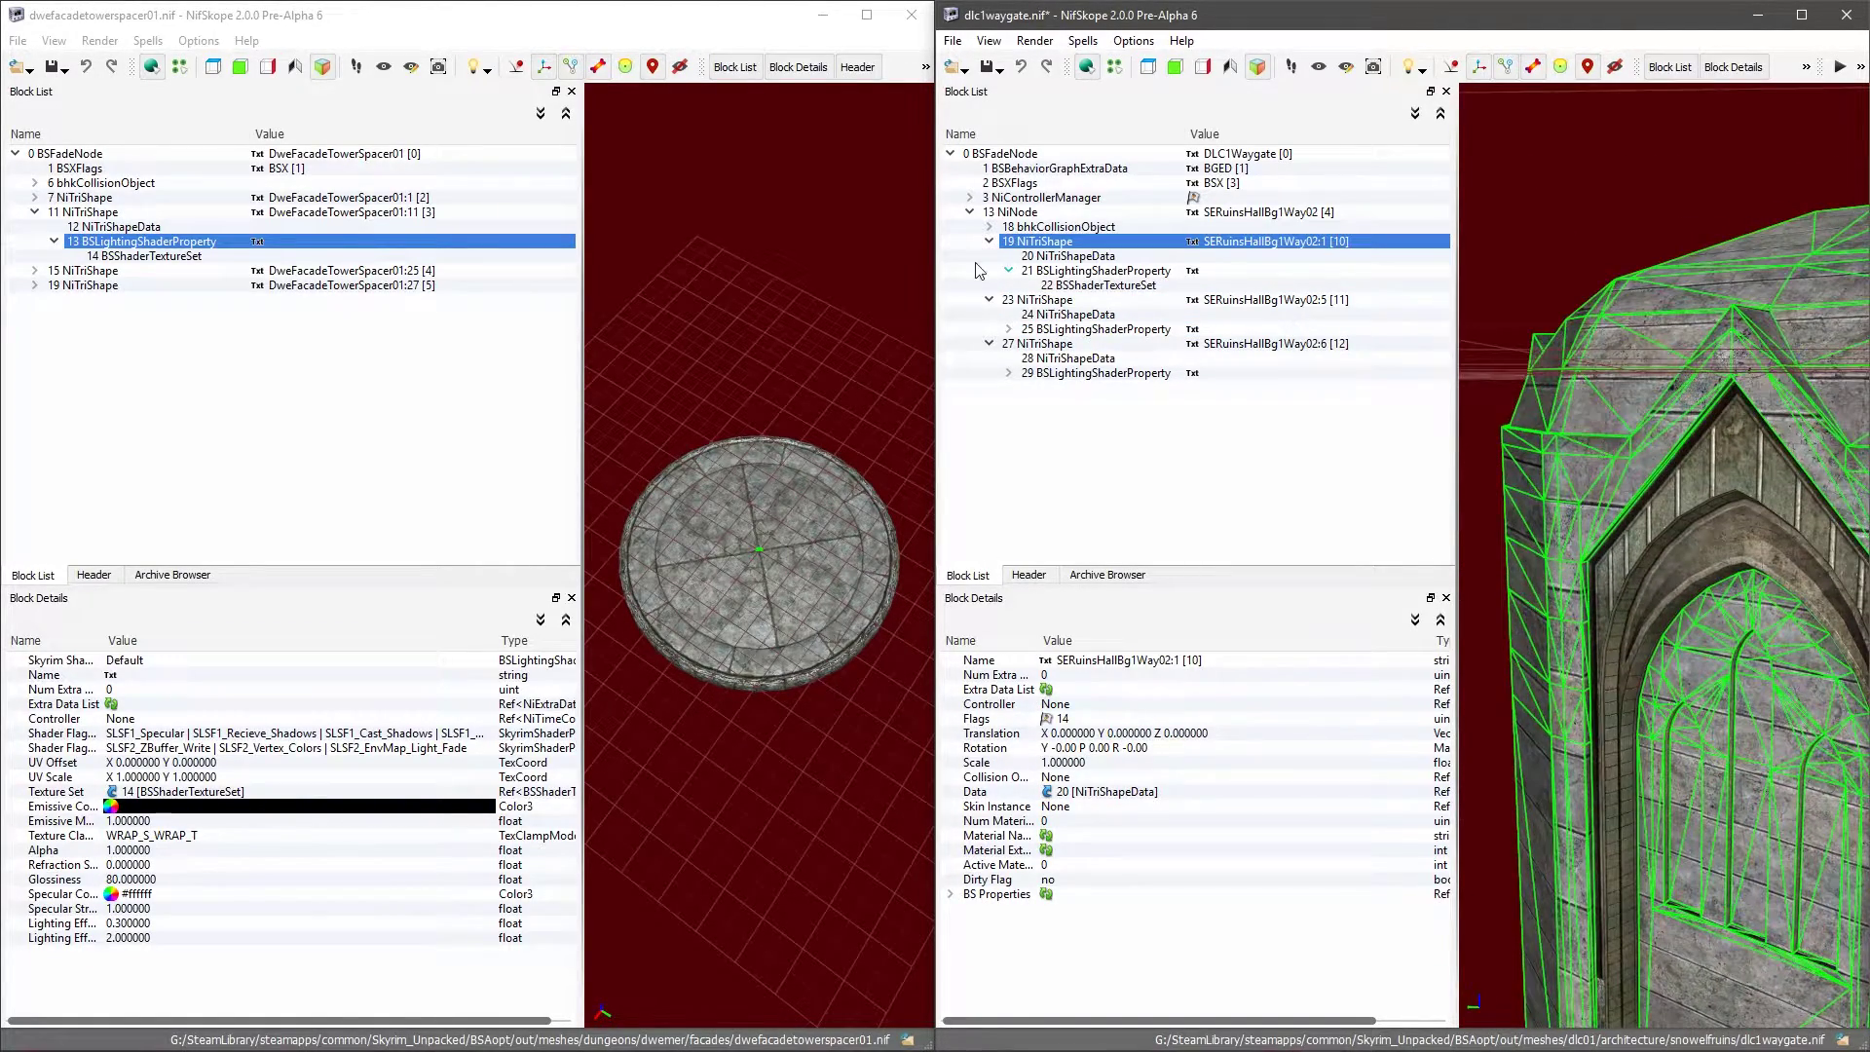
pyautogui.click(1058, 273)
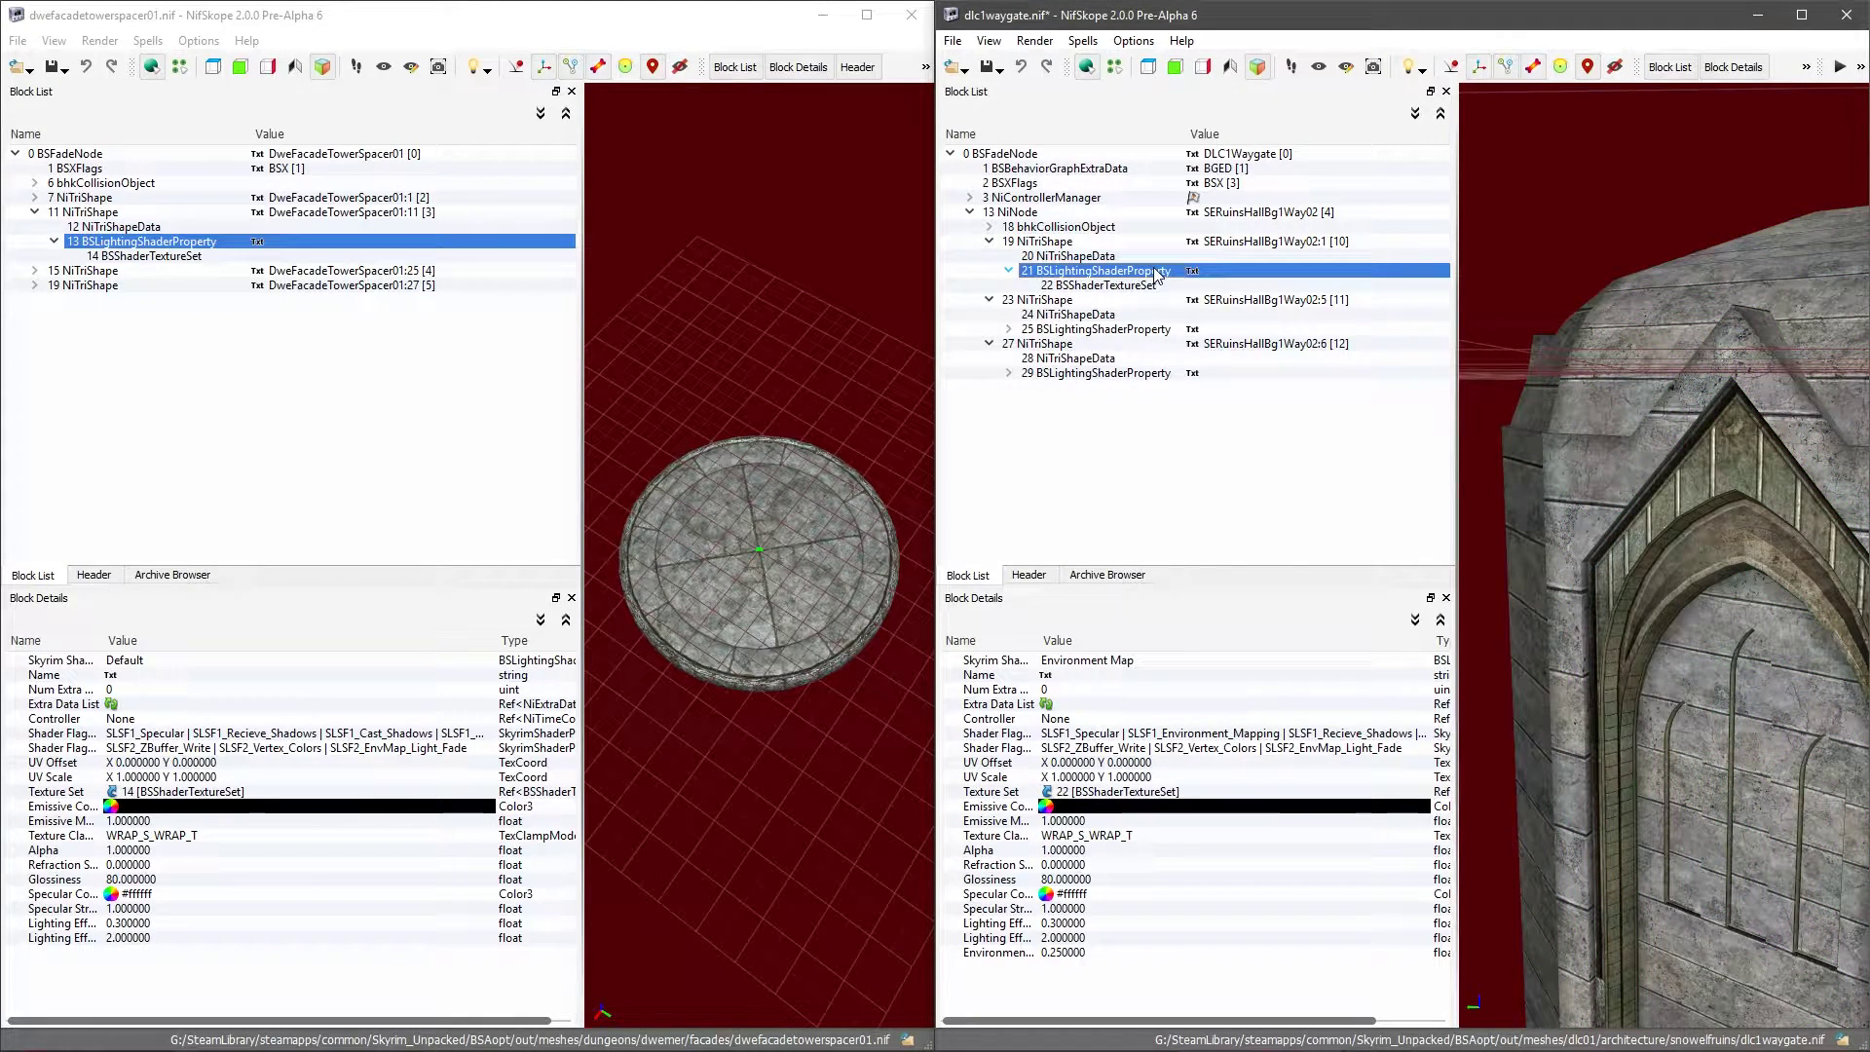
pyautogui.rightClick(1120, 271)
pyautogui.moveTo(1178, 283)
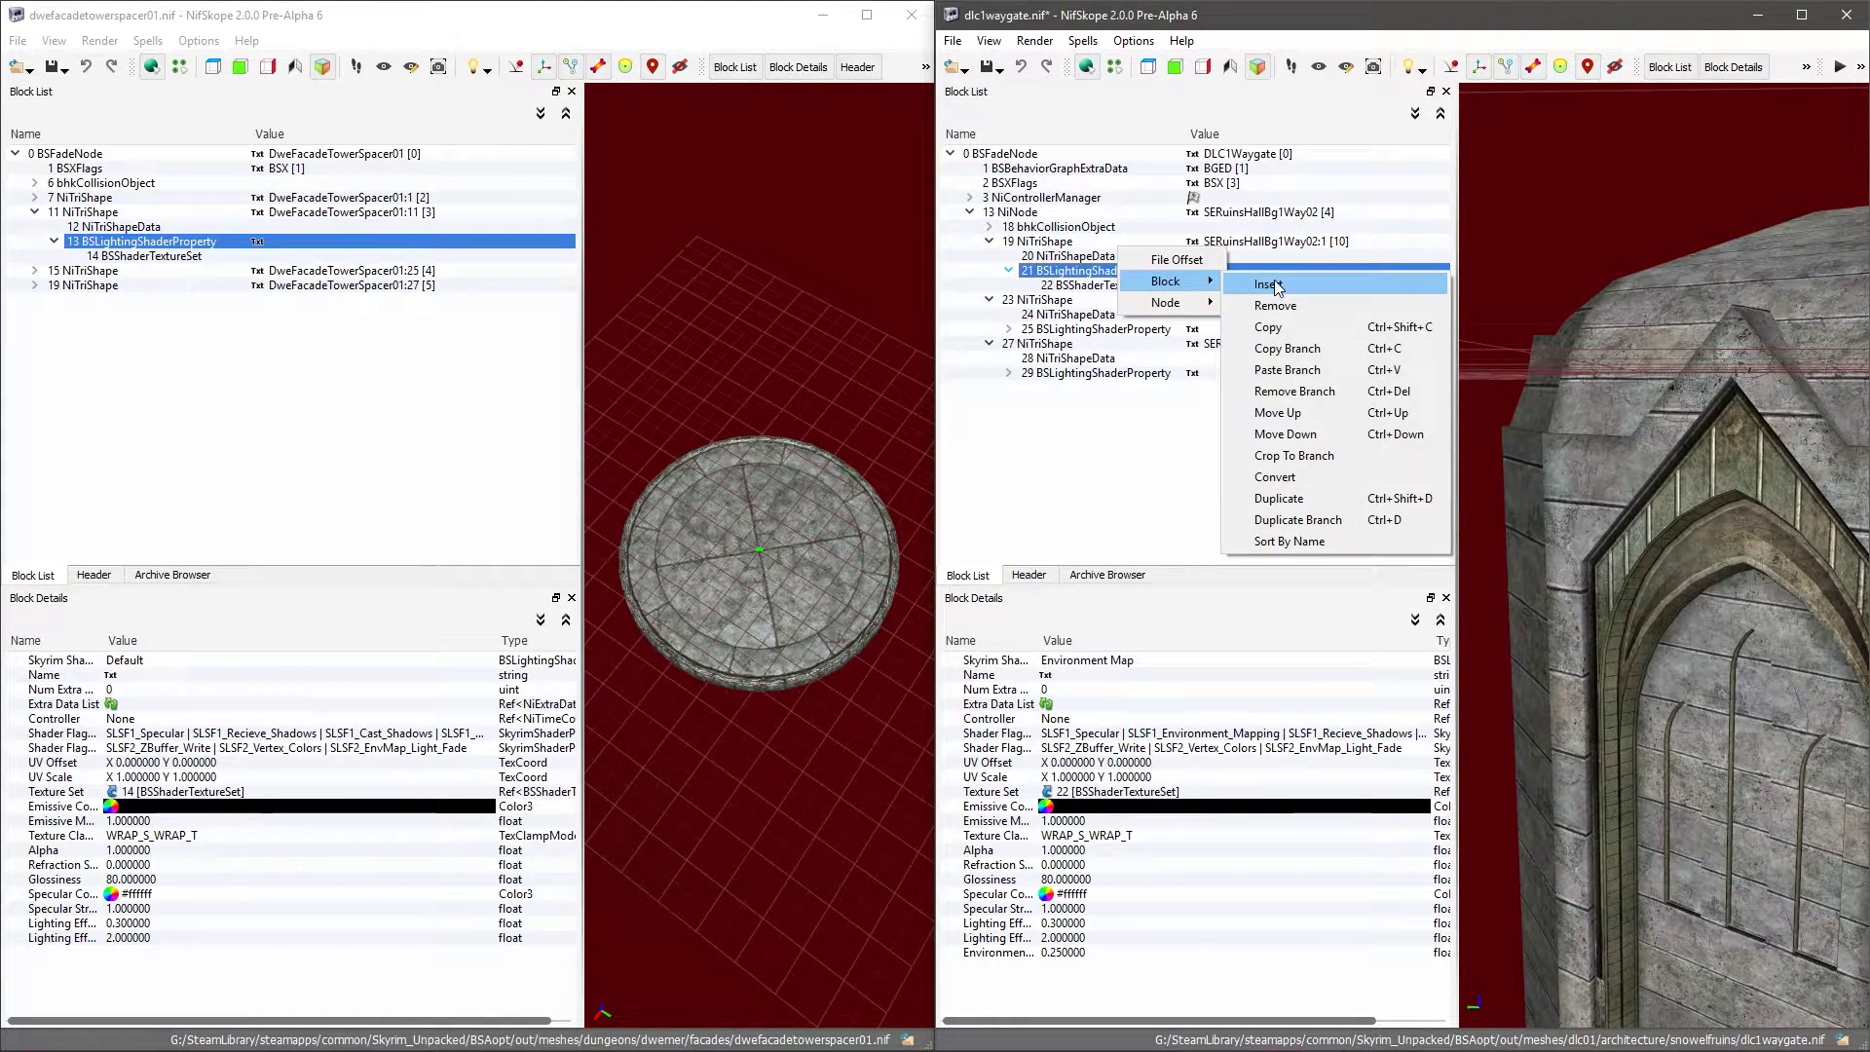
pyautogui.click(1251, 357)
# Step: Remove the platform's Dwemer shader 13 and paste the snow elf shader onto 11 NiTriShape
pyautogui.click(127, 243)
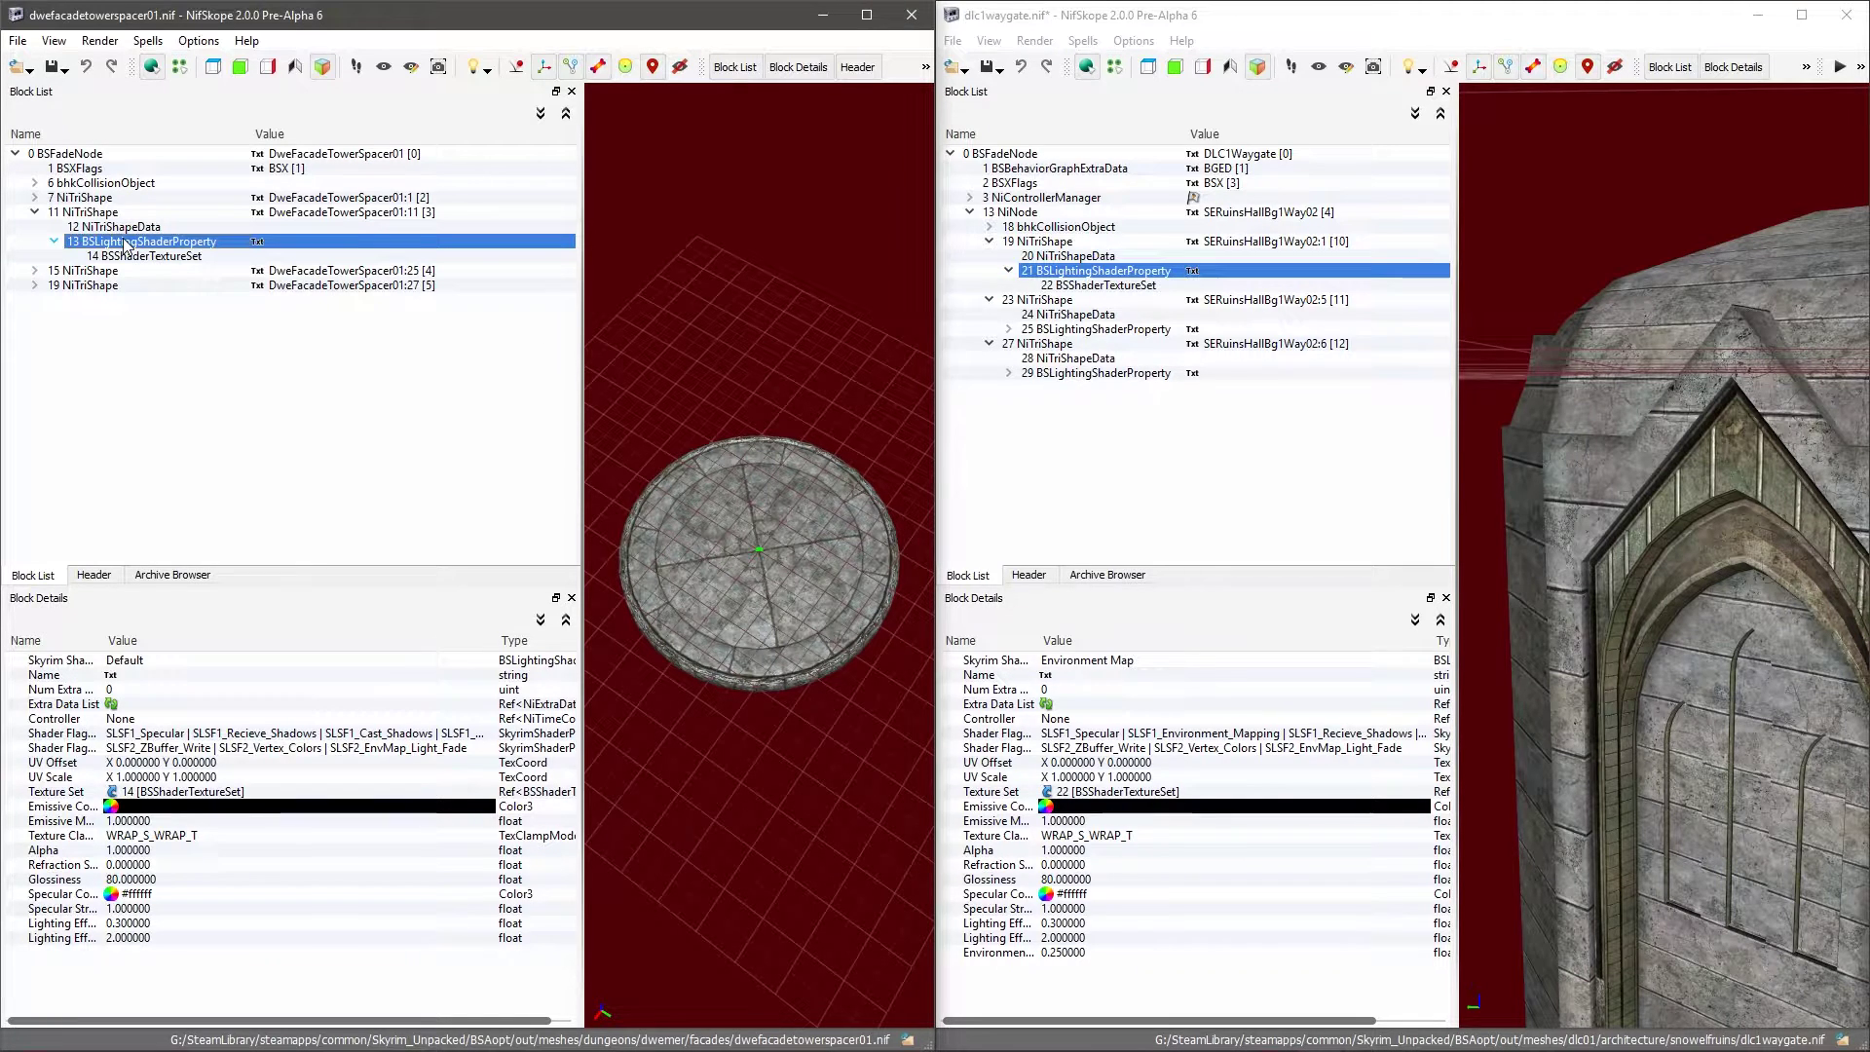
pyautogui.rightClick(123, 243)
pyautogui.moveTo(166, 257)
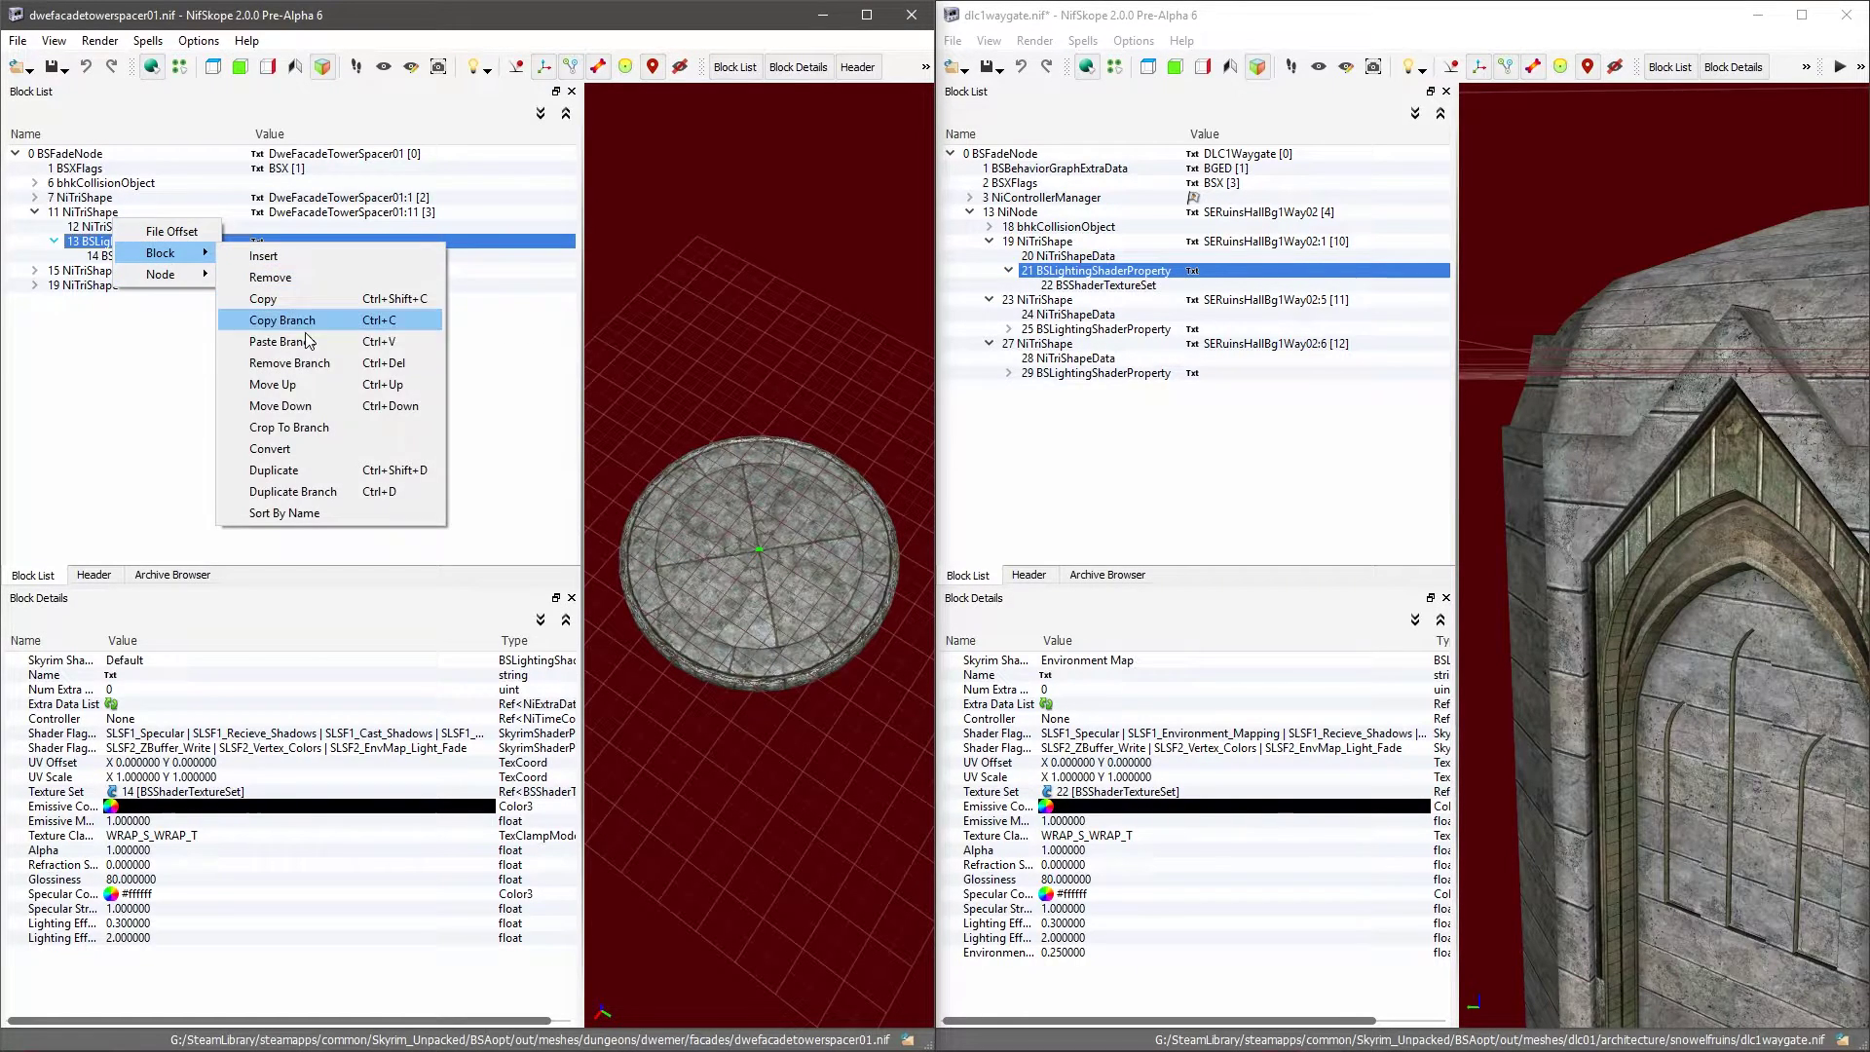
pyautogui.click(289, 362)
pyautogui.click(87, 213)
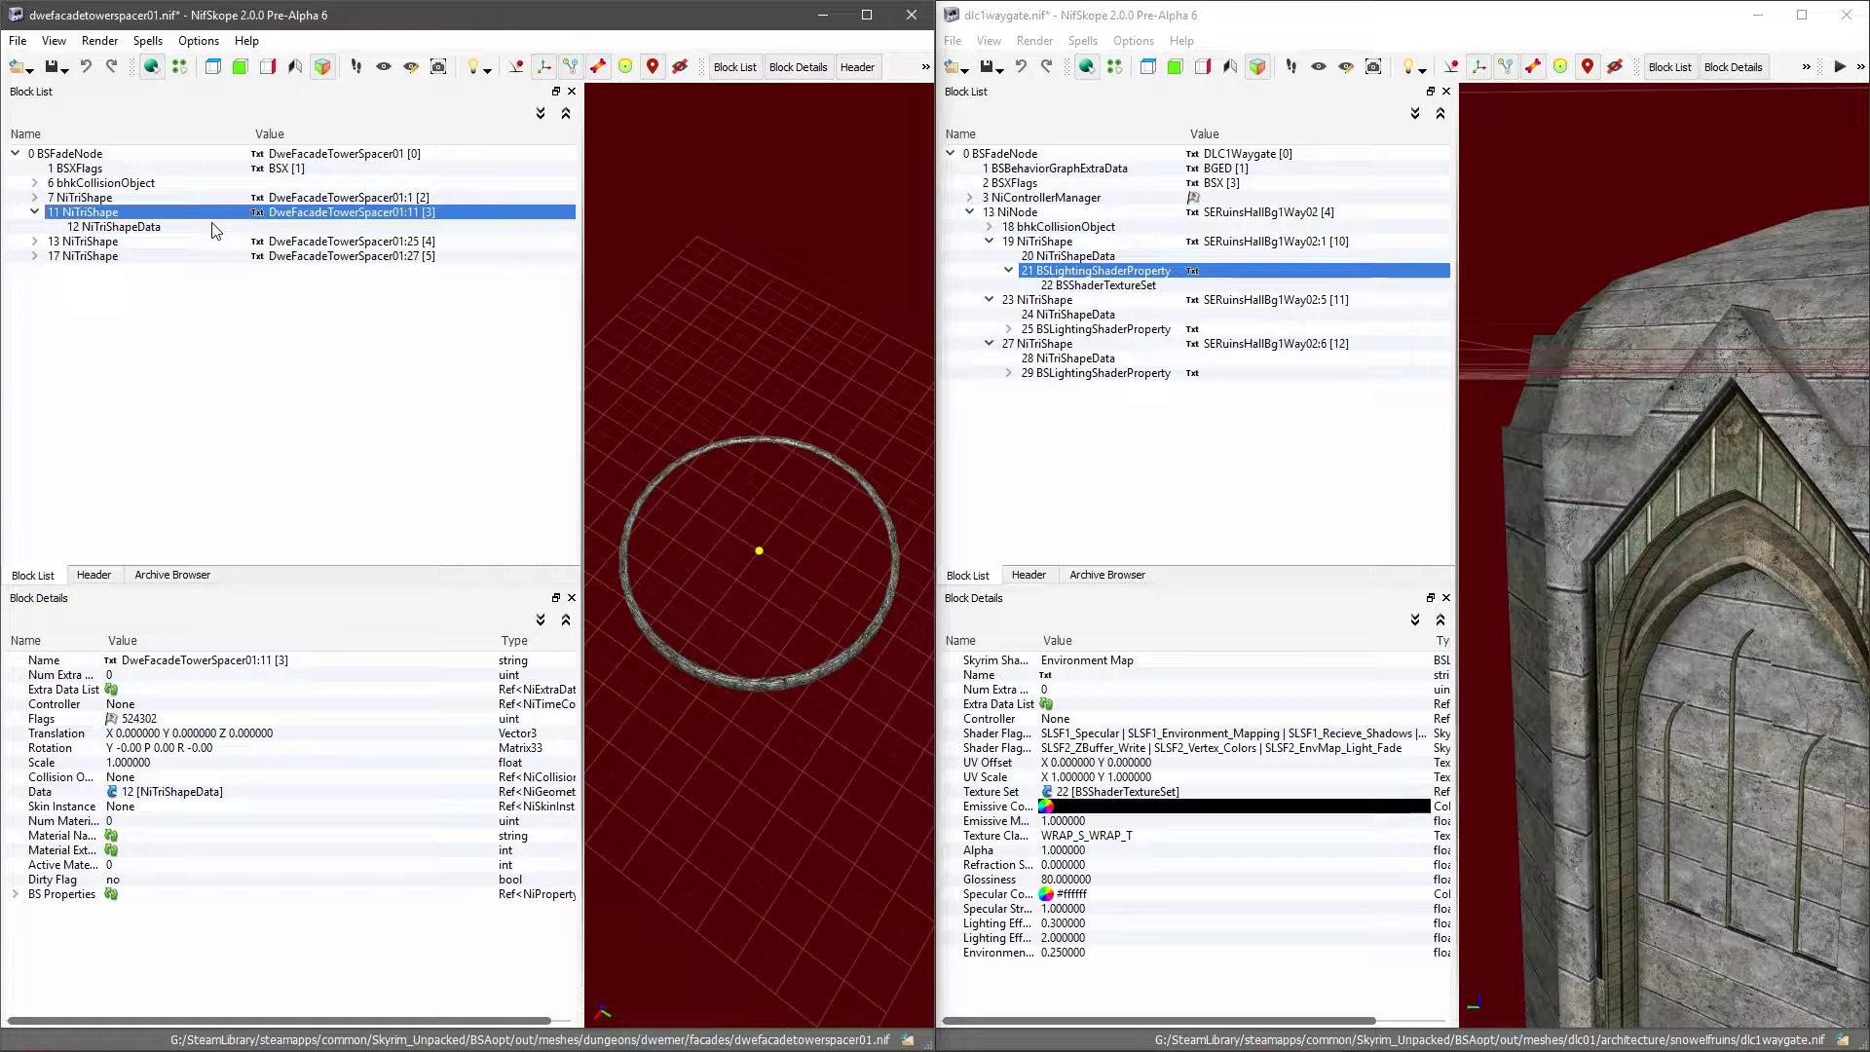
pyautogui.rightClick(82, 213)
pyautogui.moveTo(147, 331)
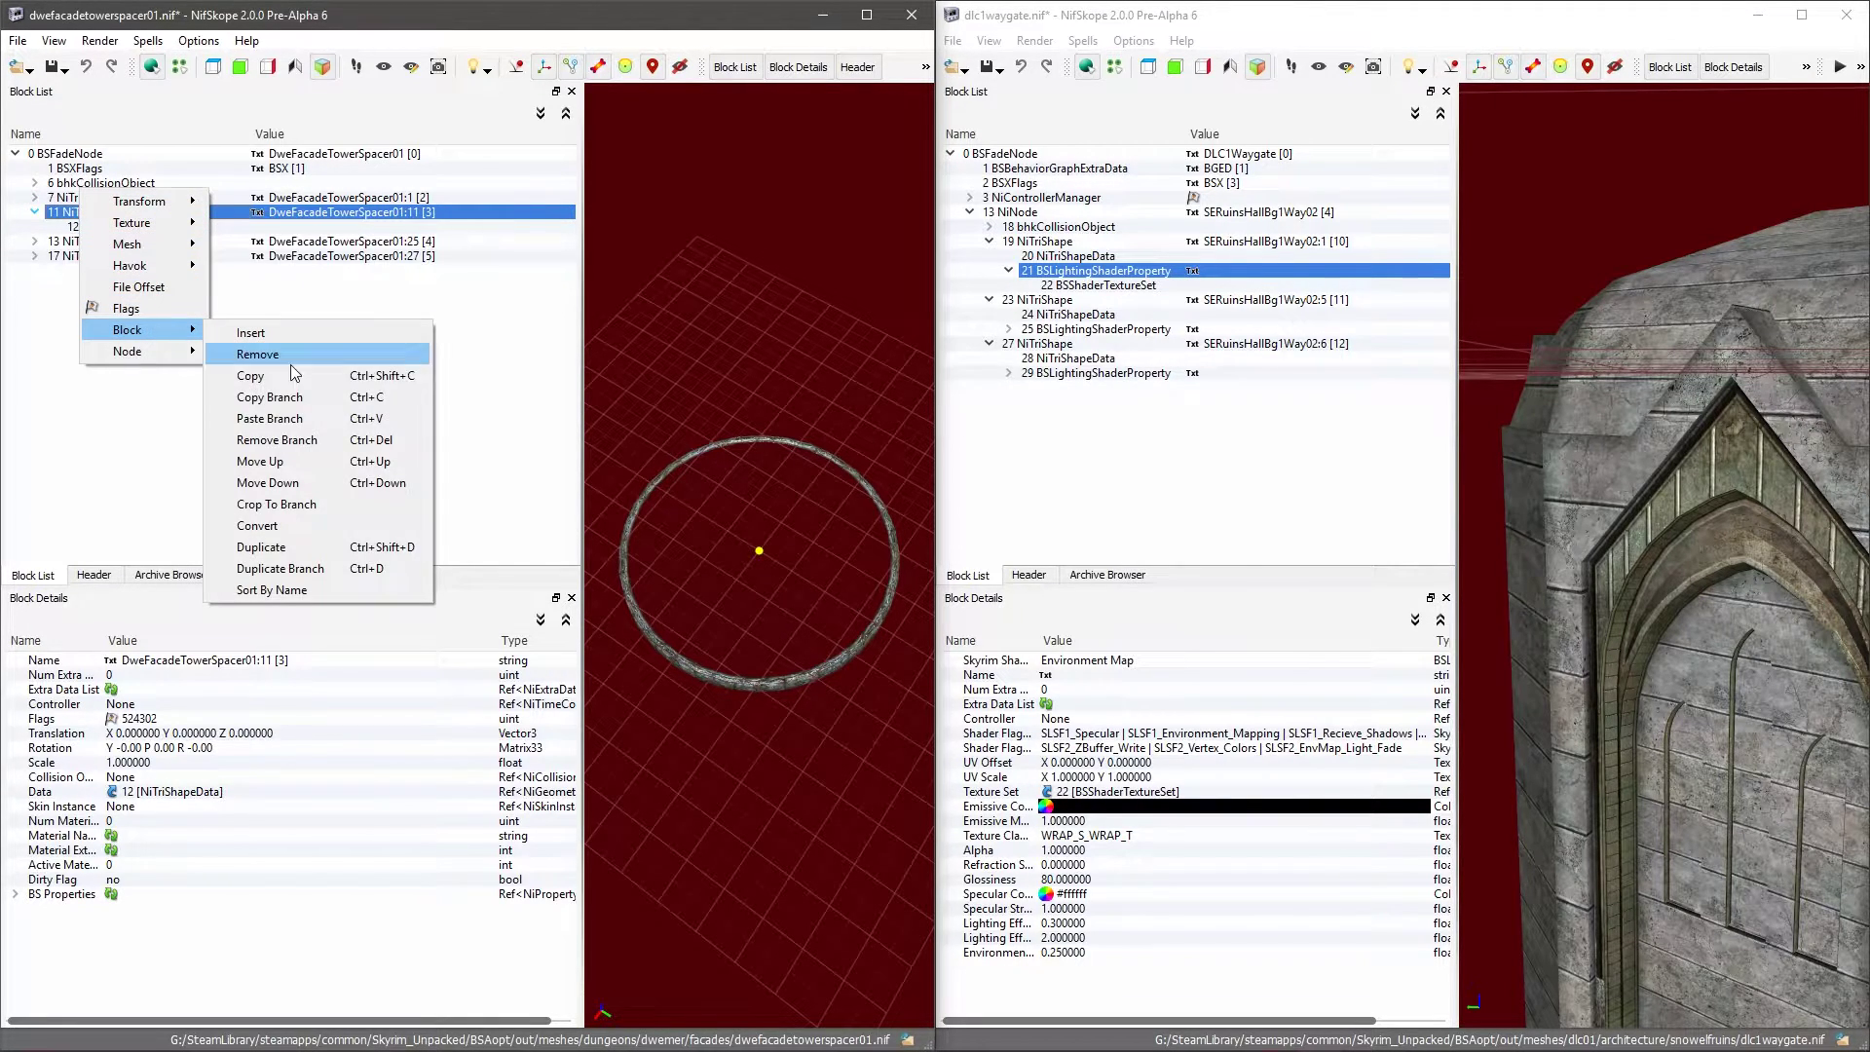
pyautogui.click(270, 417)
# Step: Orbit and zoom to inspect the retextured disc surface
pyautogui.moveTo(703, 541); pyautogui.dragTo(780, 493)
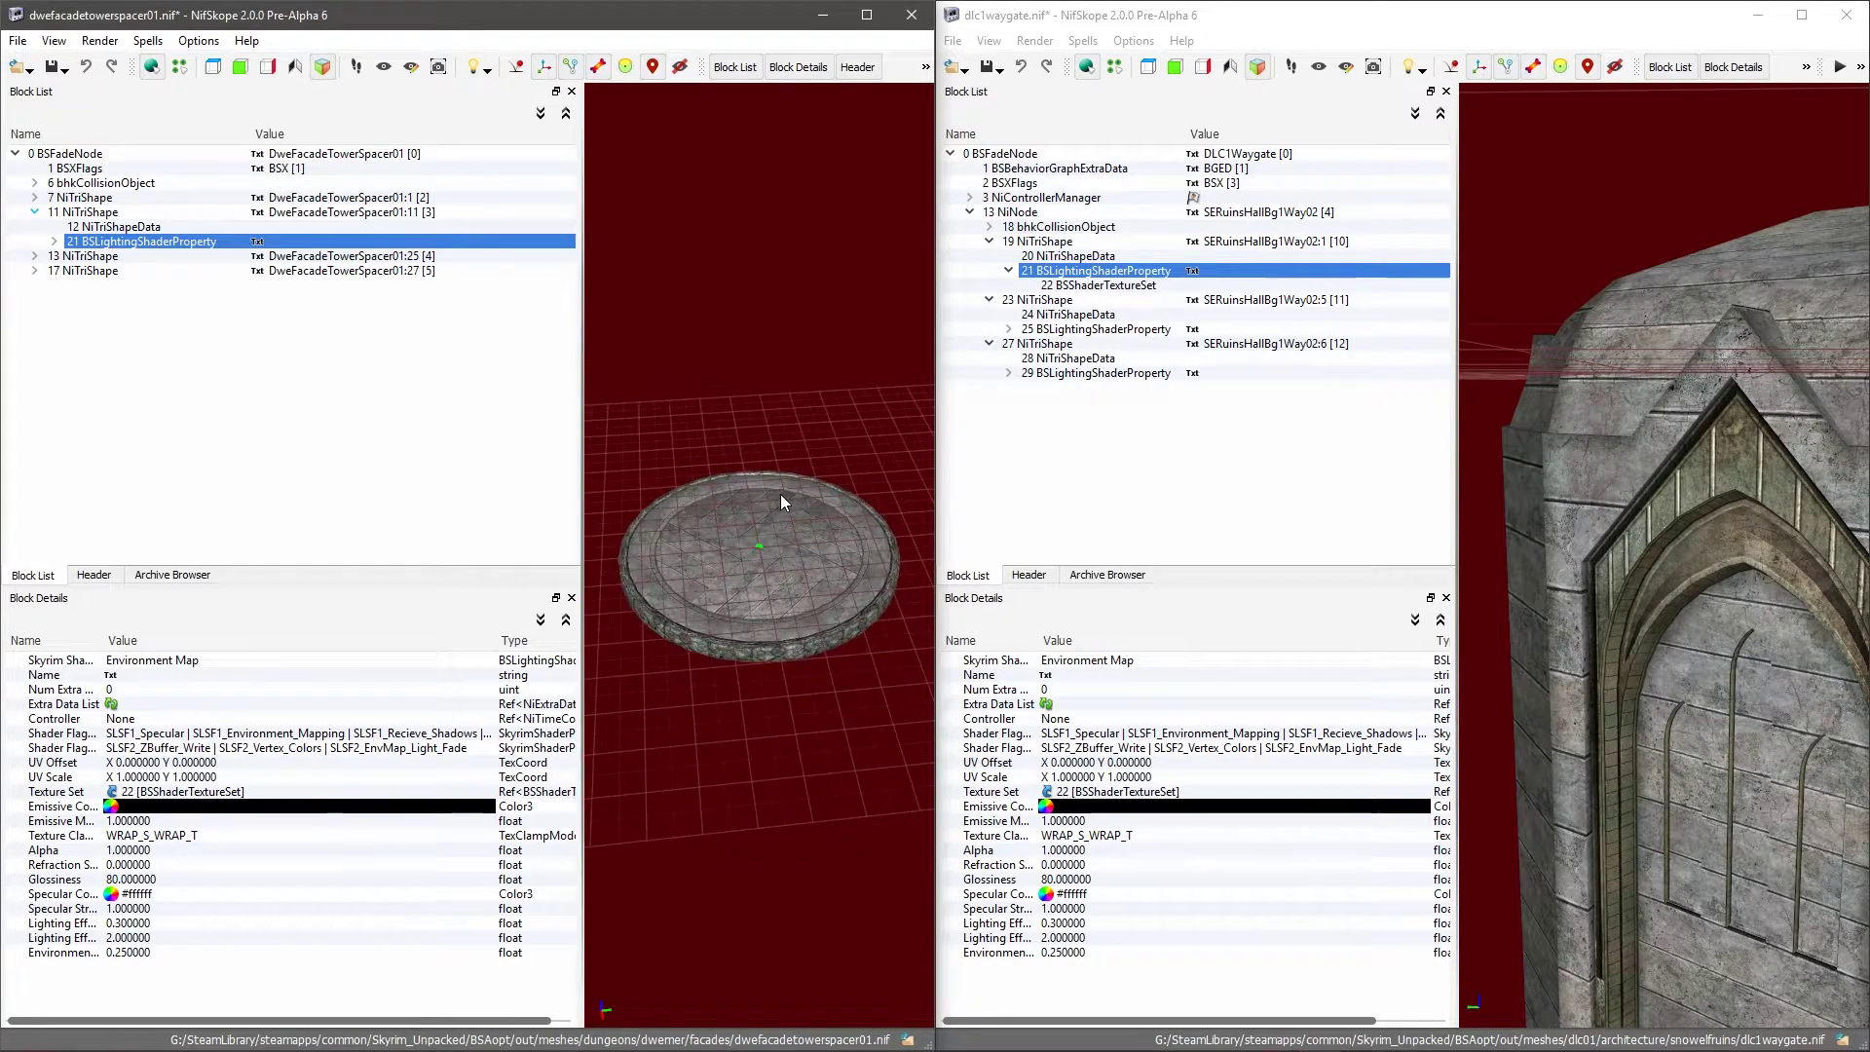
pyautogui.scroll(8, 780, 494)
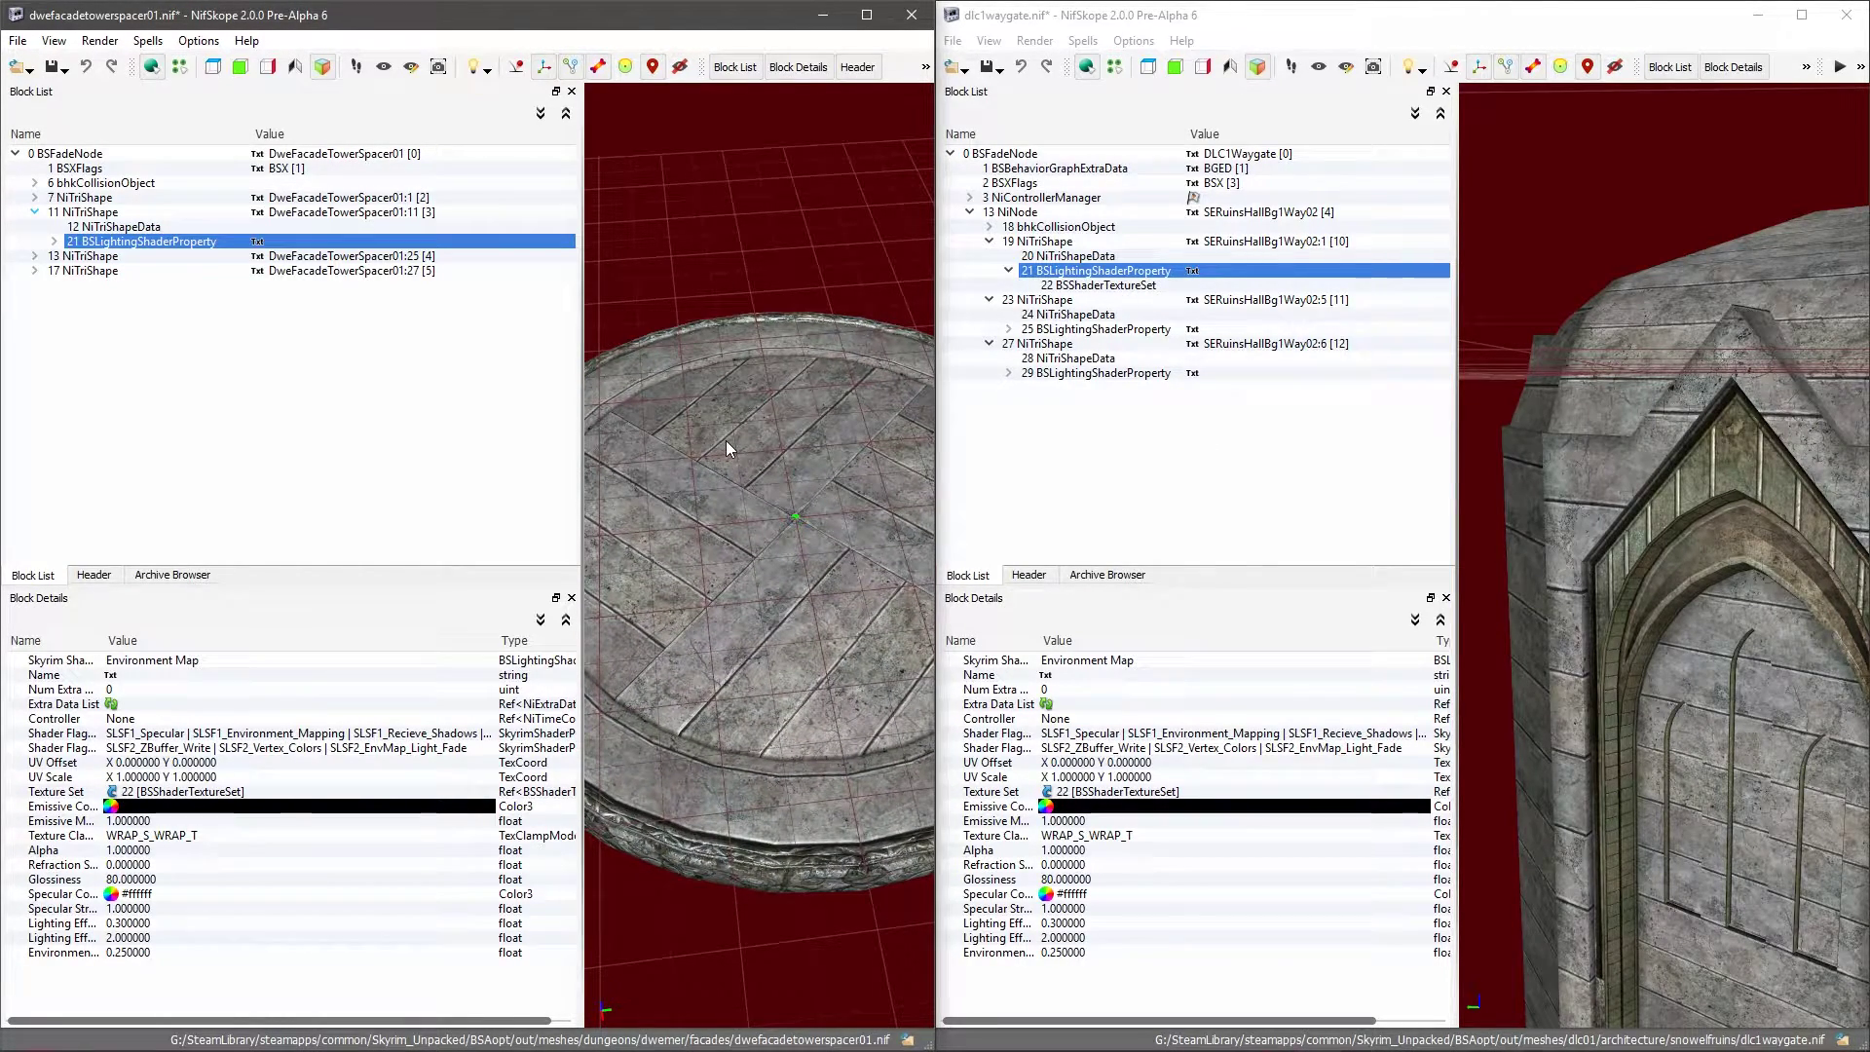
pyautogui.scroll(-8, 726, 442)
pyautogui.moveTo(777, 404); pyautogui.dragTo(775, 482)
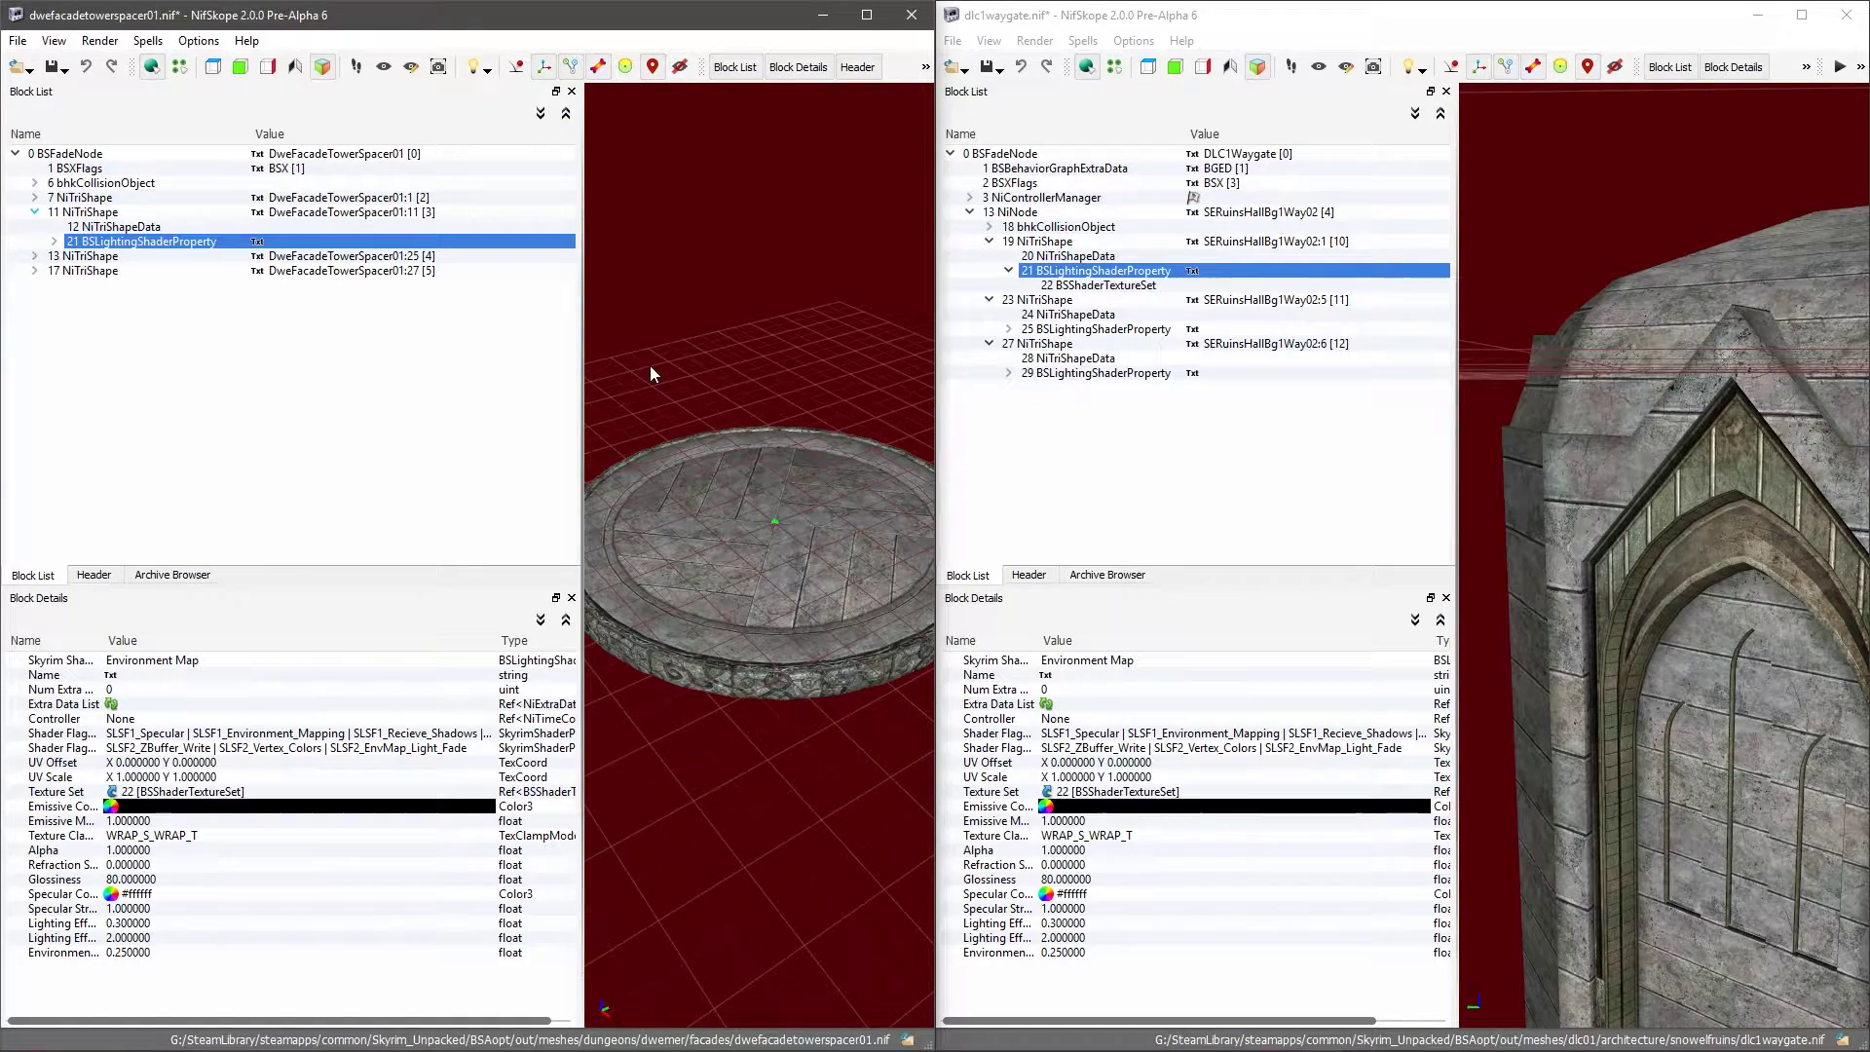
pyautogui.moveTo(651, 367); pyautogui.dragTo(694, 403)
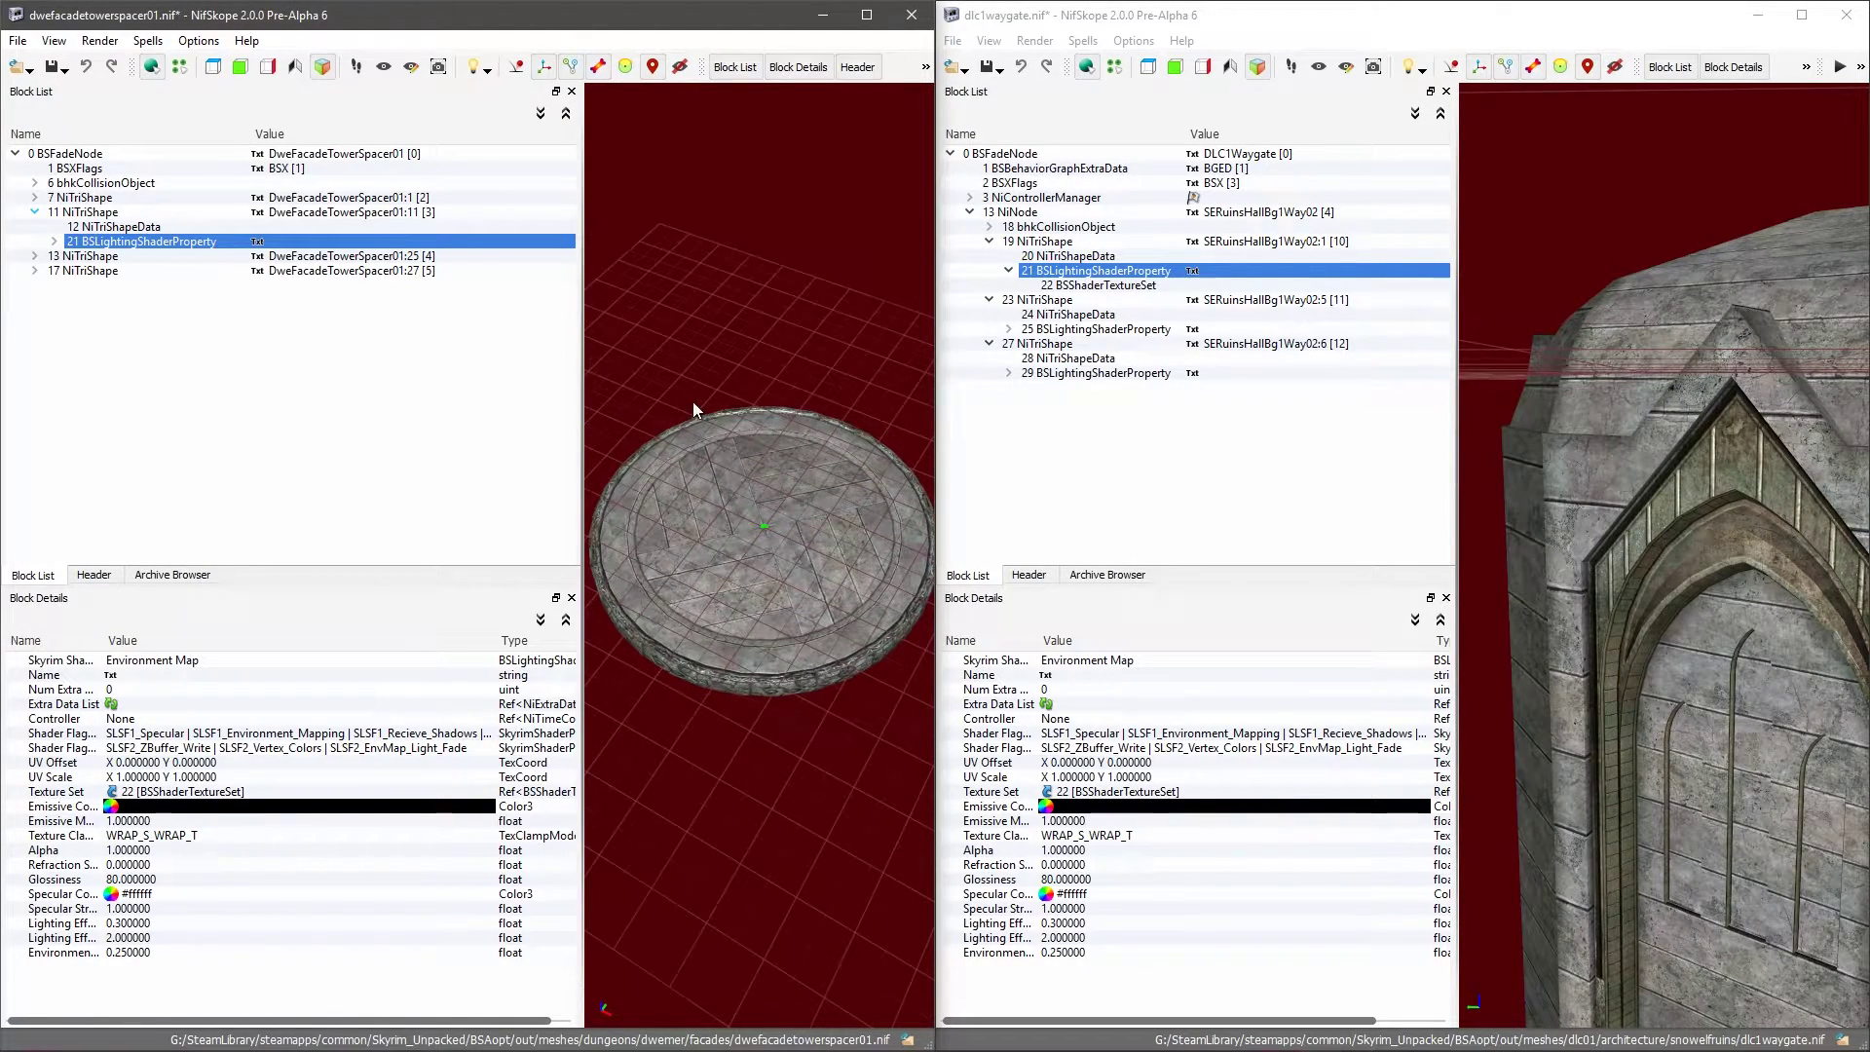
pyautogui.moveTo(698, 485); pyautogui.dragTo(709, 440)
# Step: Copy Branch the waygate arch's BSLightingShaderProperty with its textures
pyautogui.click(717, 513)
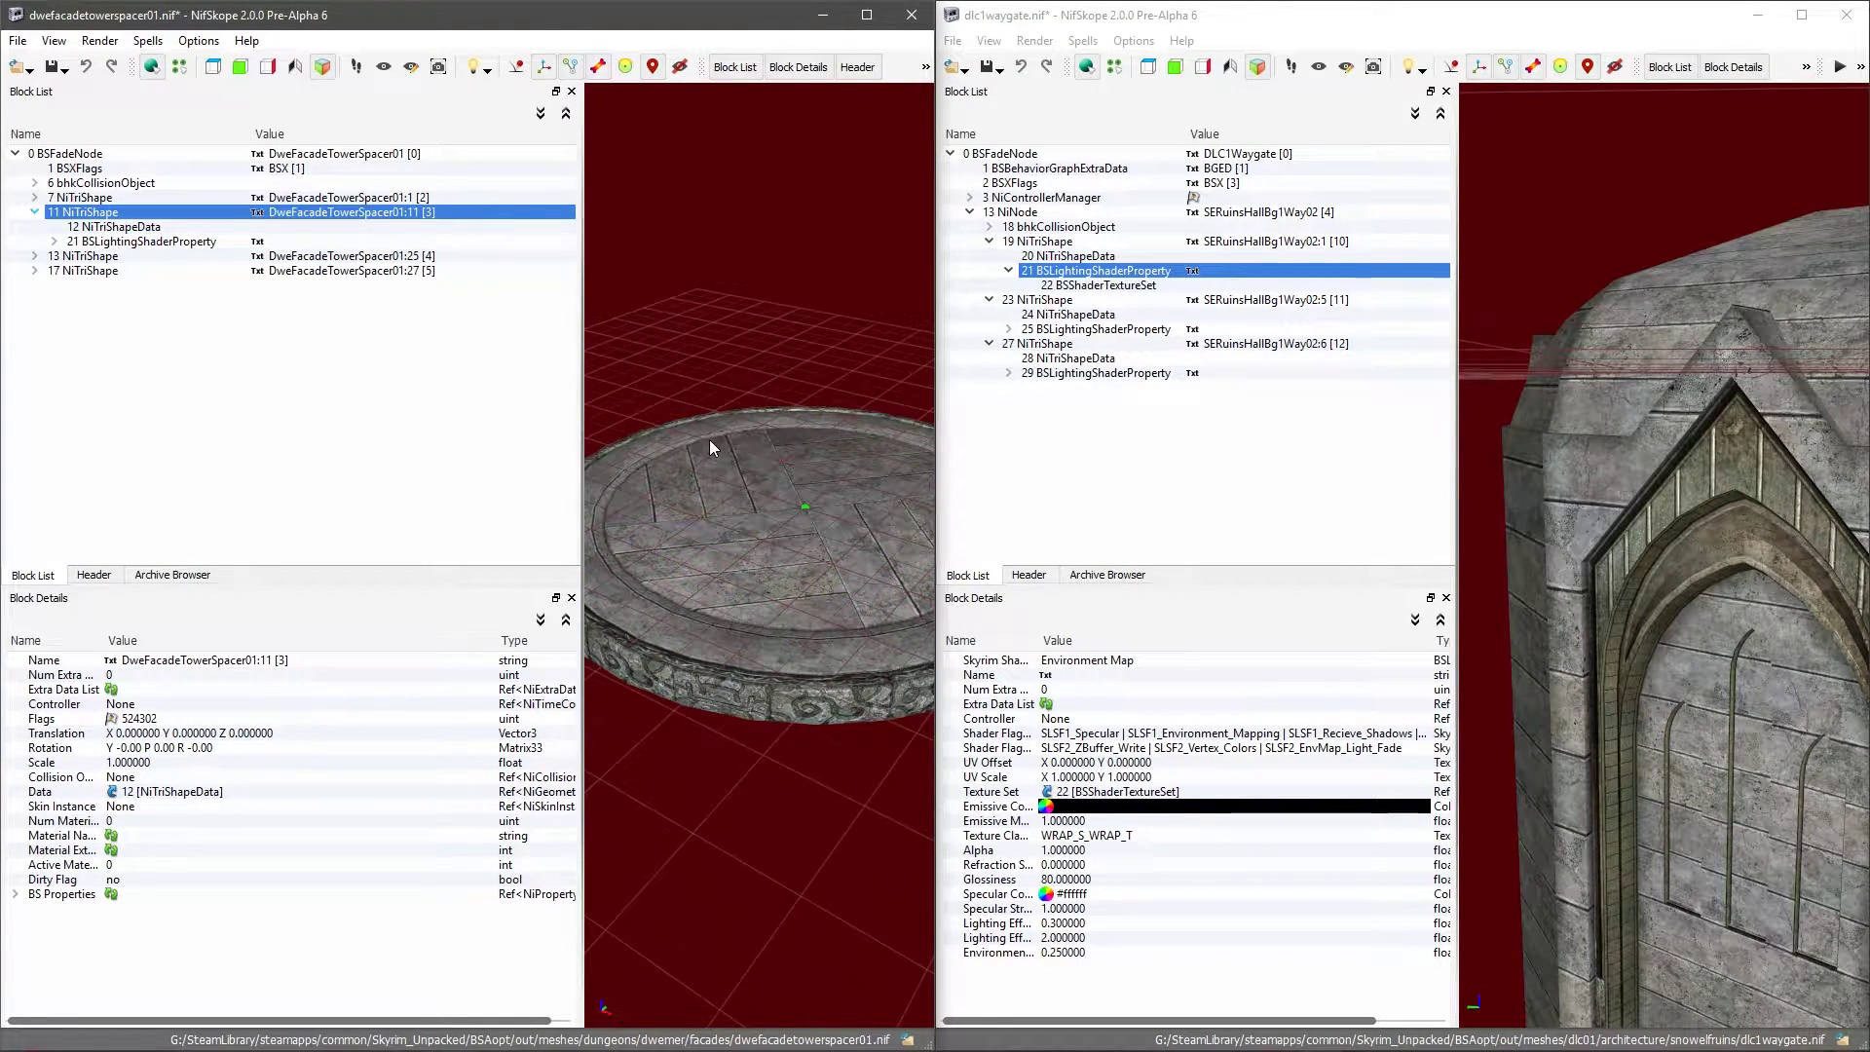
pyautogui.click(666, 666)
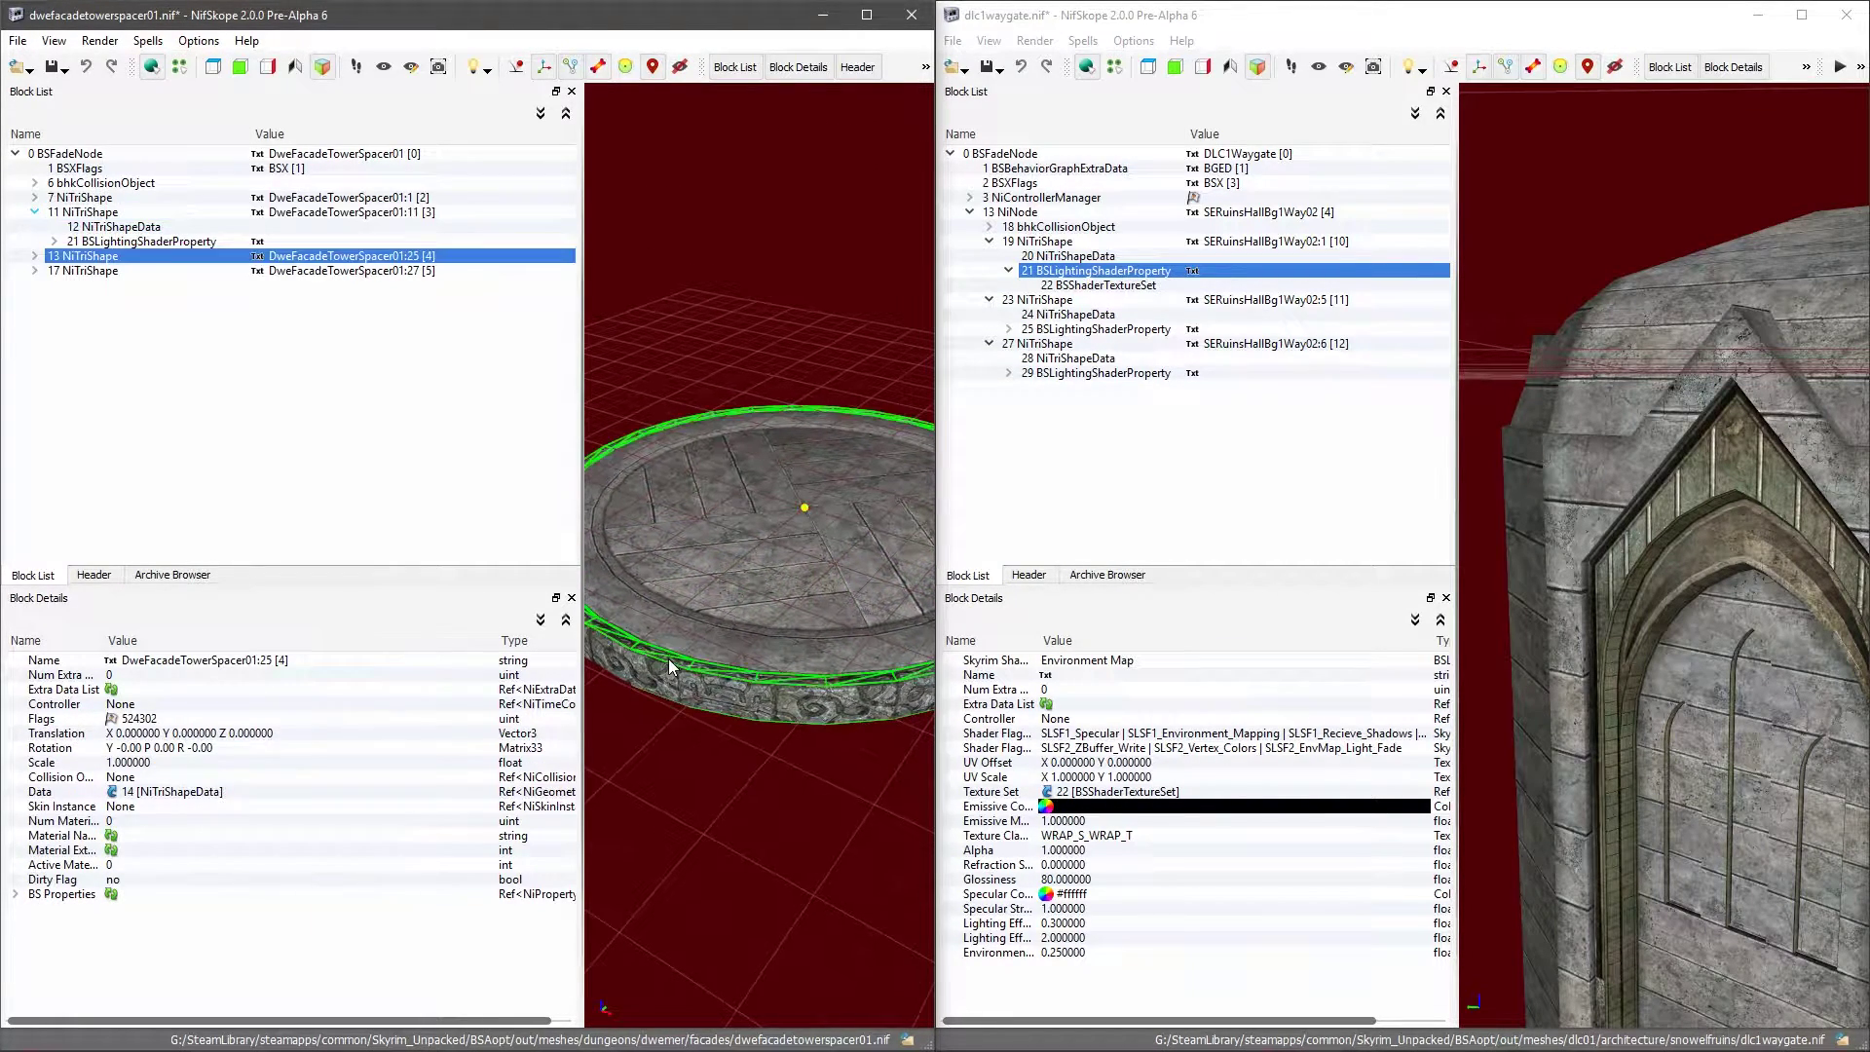
pyautogui.click(1622, 648)
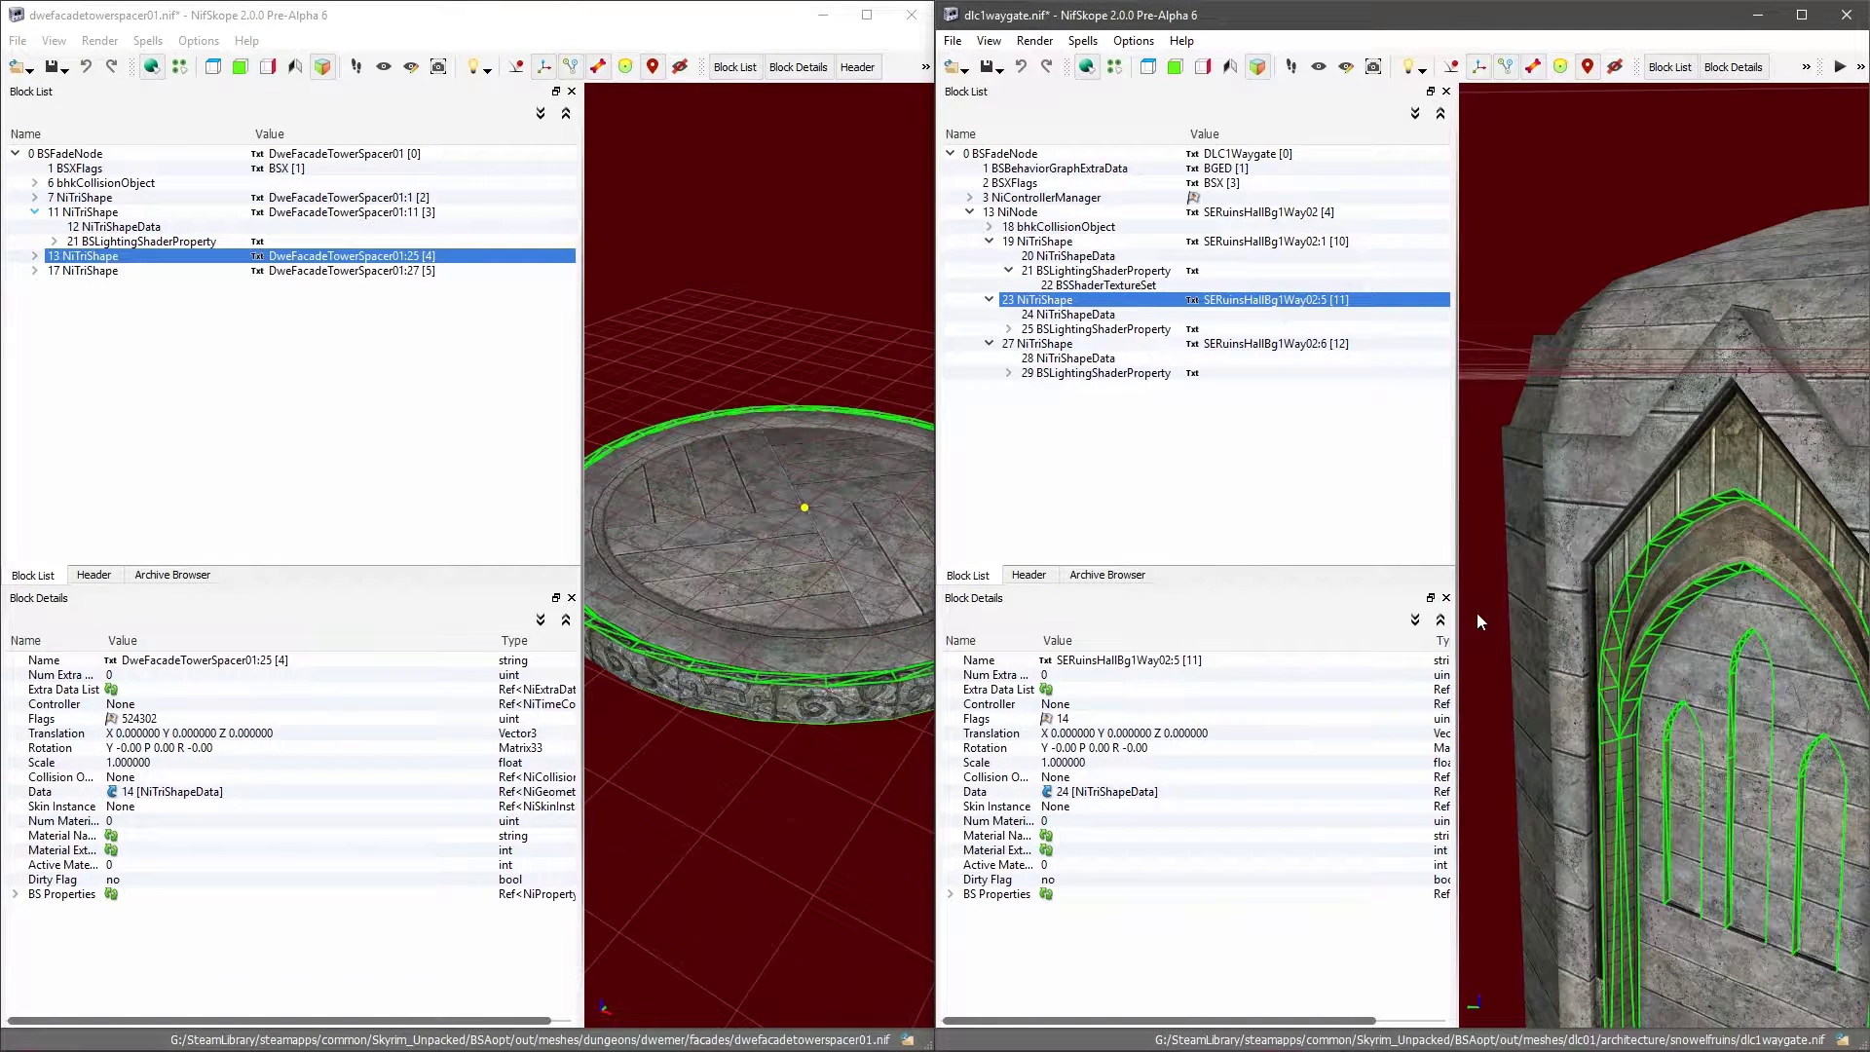
pyautogui.click(1057, 329)
pyautogui.rightClick(1057, 330)
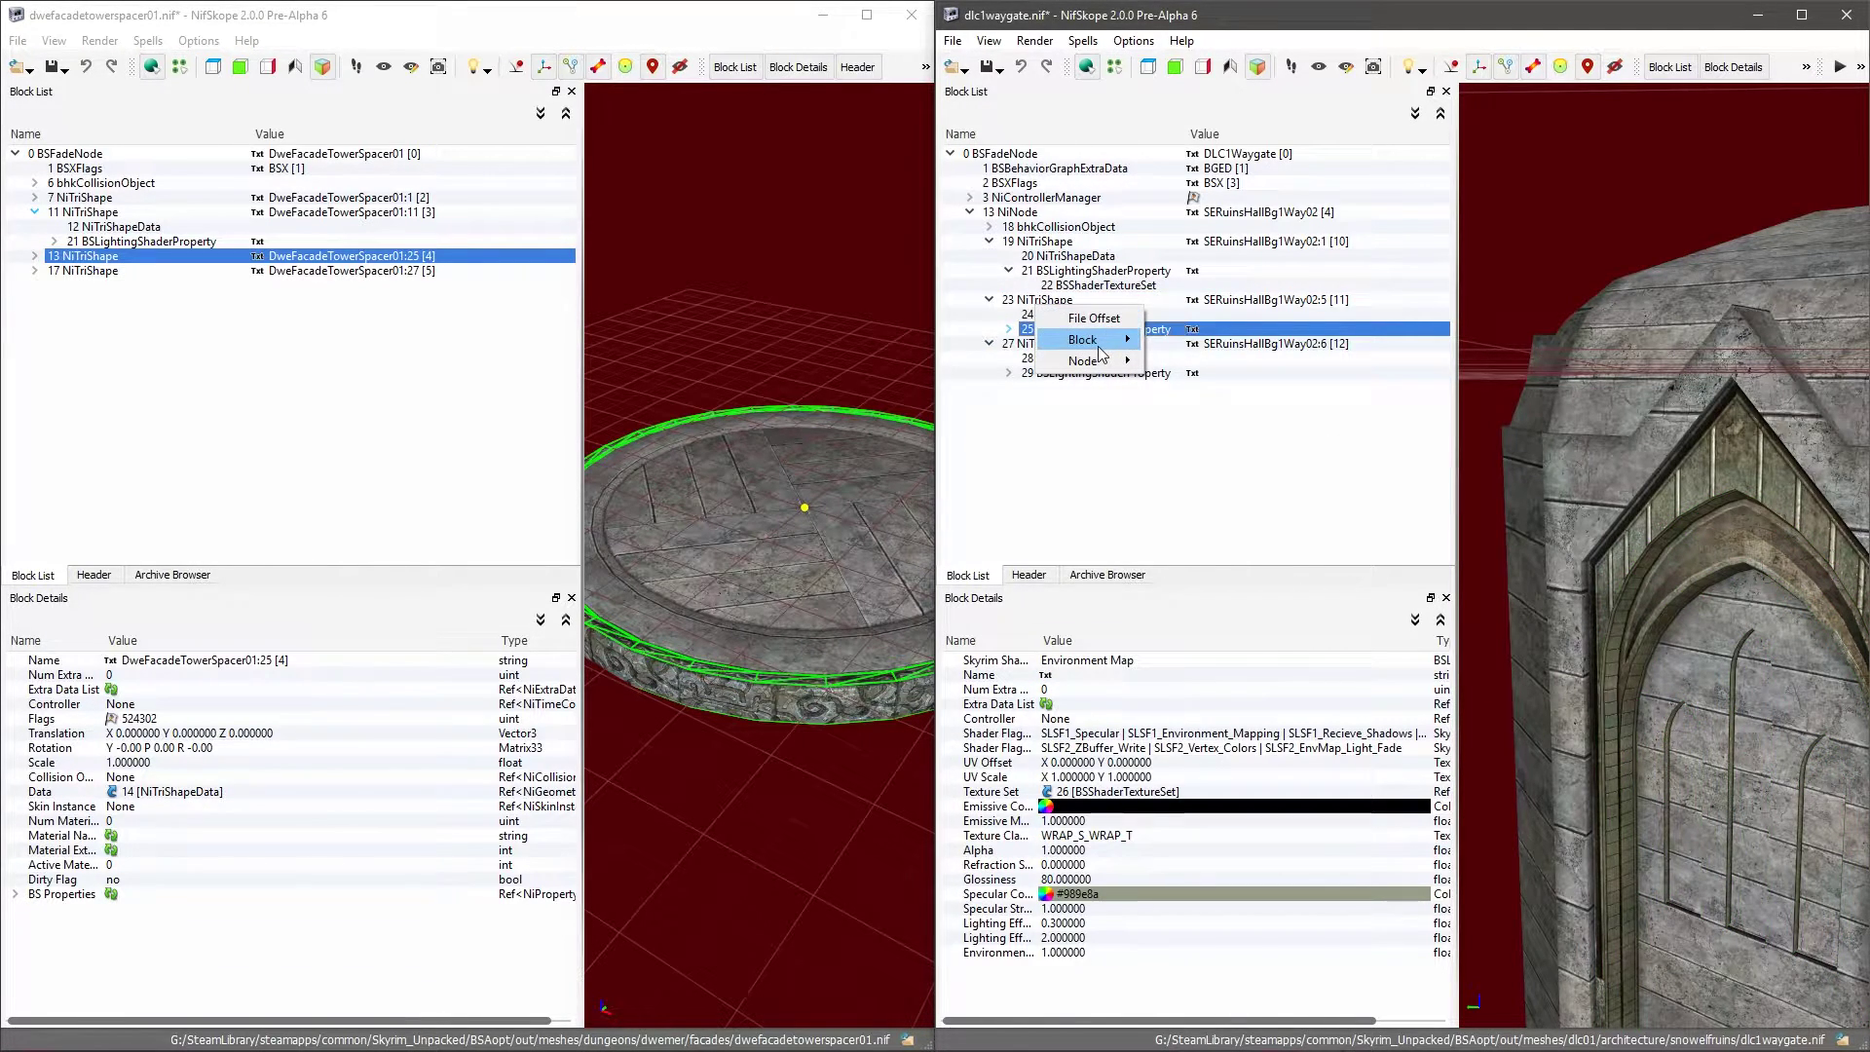
pyautogui.moveTo(1083, 339)
pyautogui.click(1205, 407)
# Step: Remove the rim's original shader and paste the arch shader onto 13 NiTriShape
pyautogui.click(35, 255)
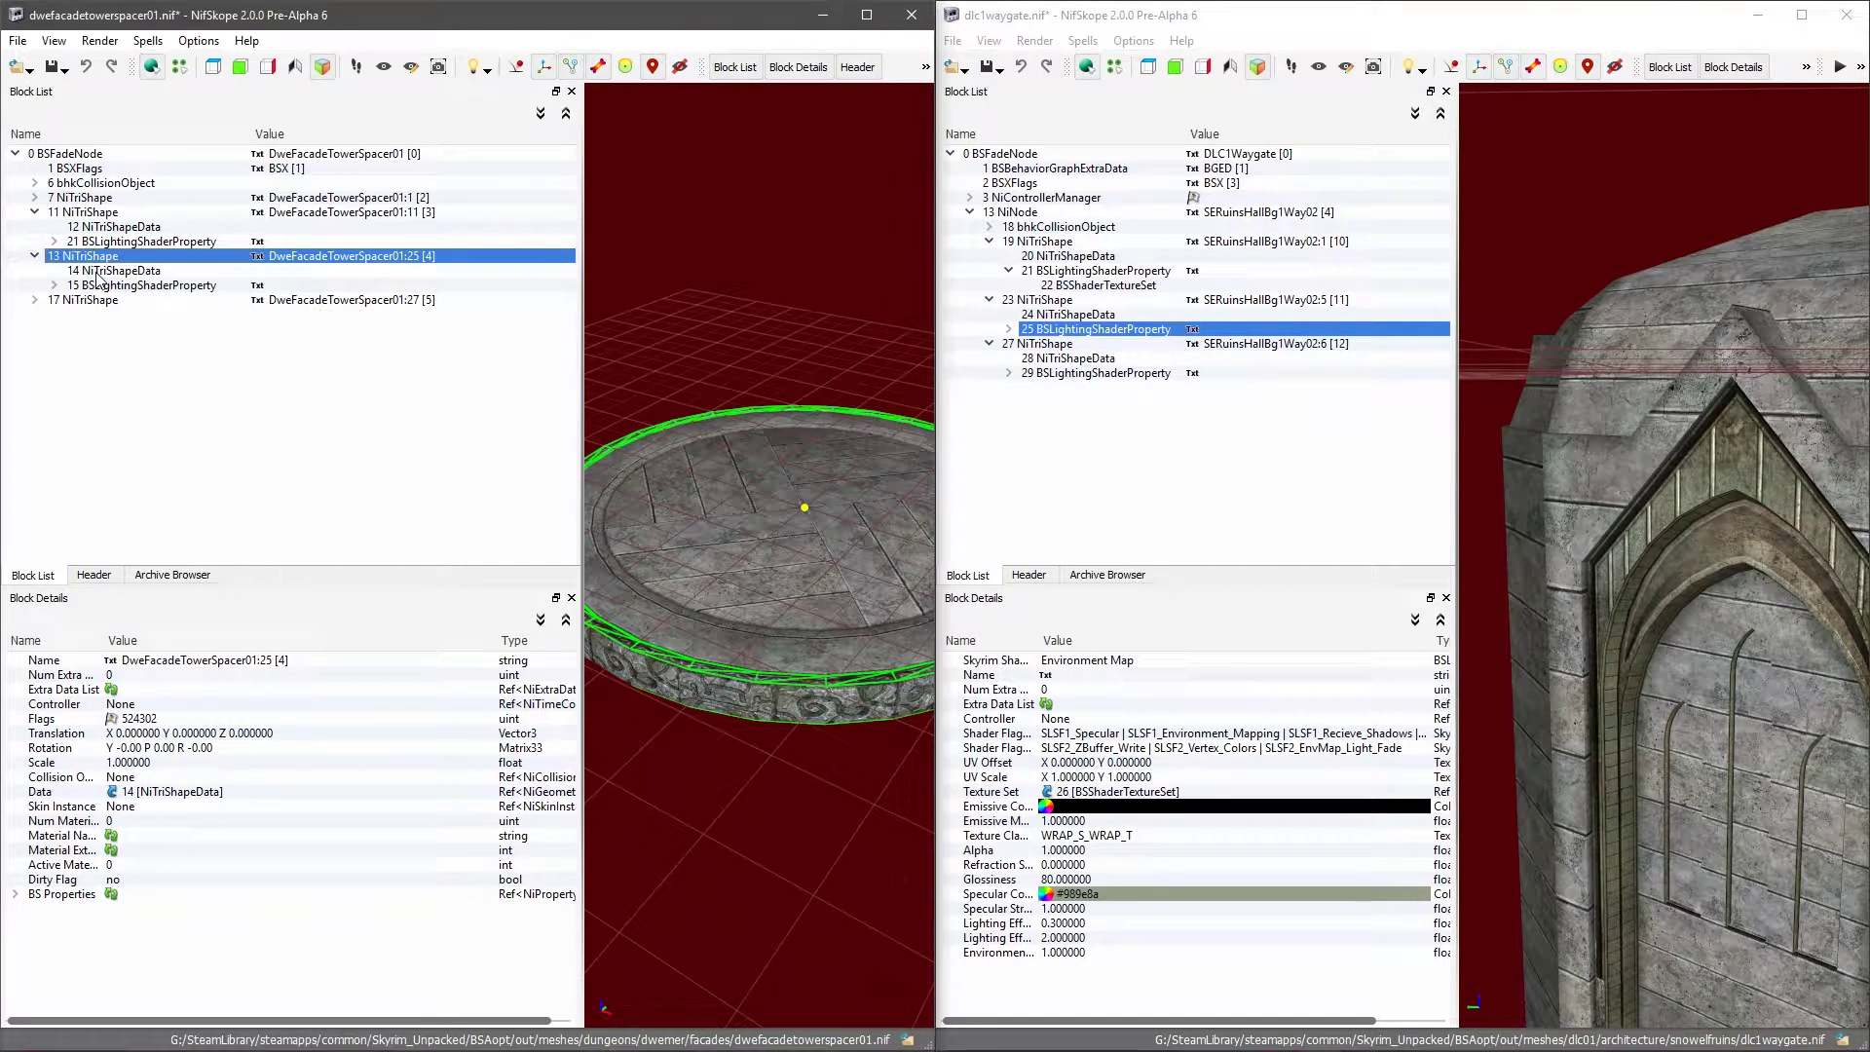
pyautogui.click(95, 284)
pyautogui.rightClick(96, 284)
pyautogui.moveTo(156, 304)
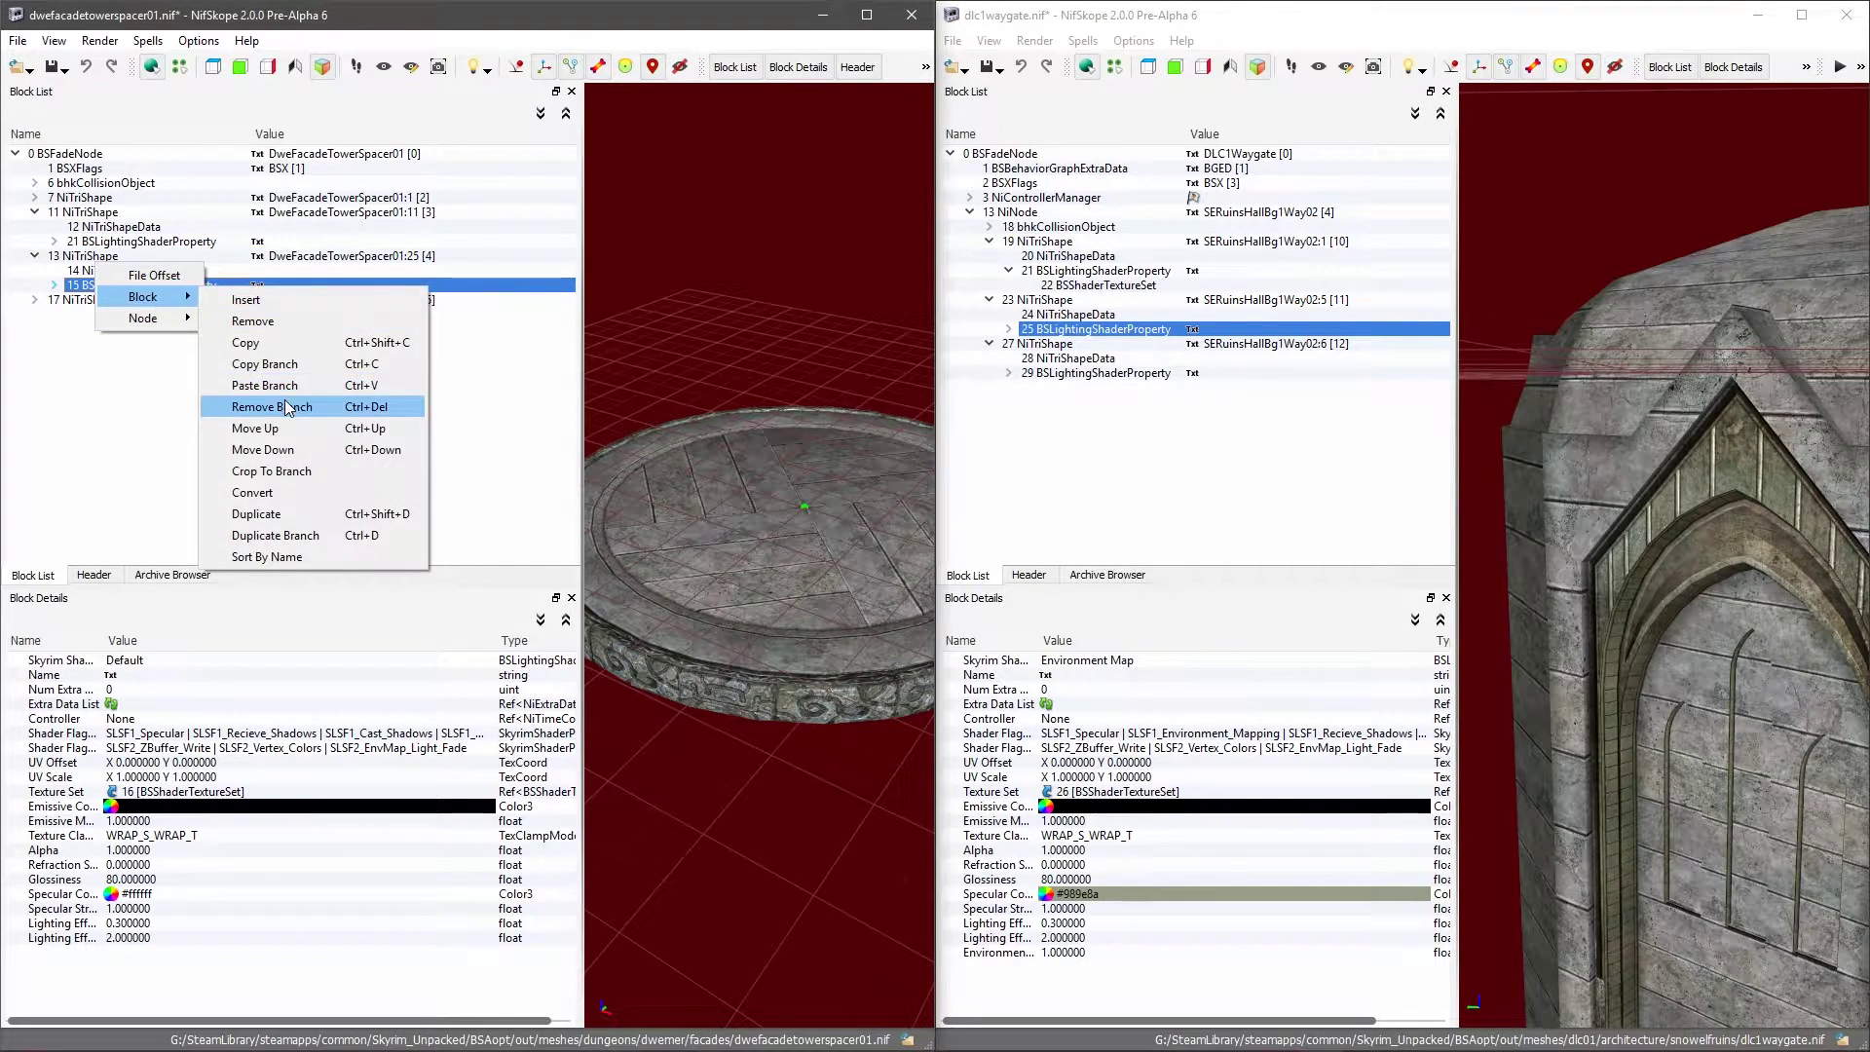
pyautogui.click(272, 407)
pyautogui.click(83, 255)
pyautogui.rightClick(101, 256)
pyautogui.moveTo(156, 373)
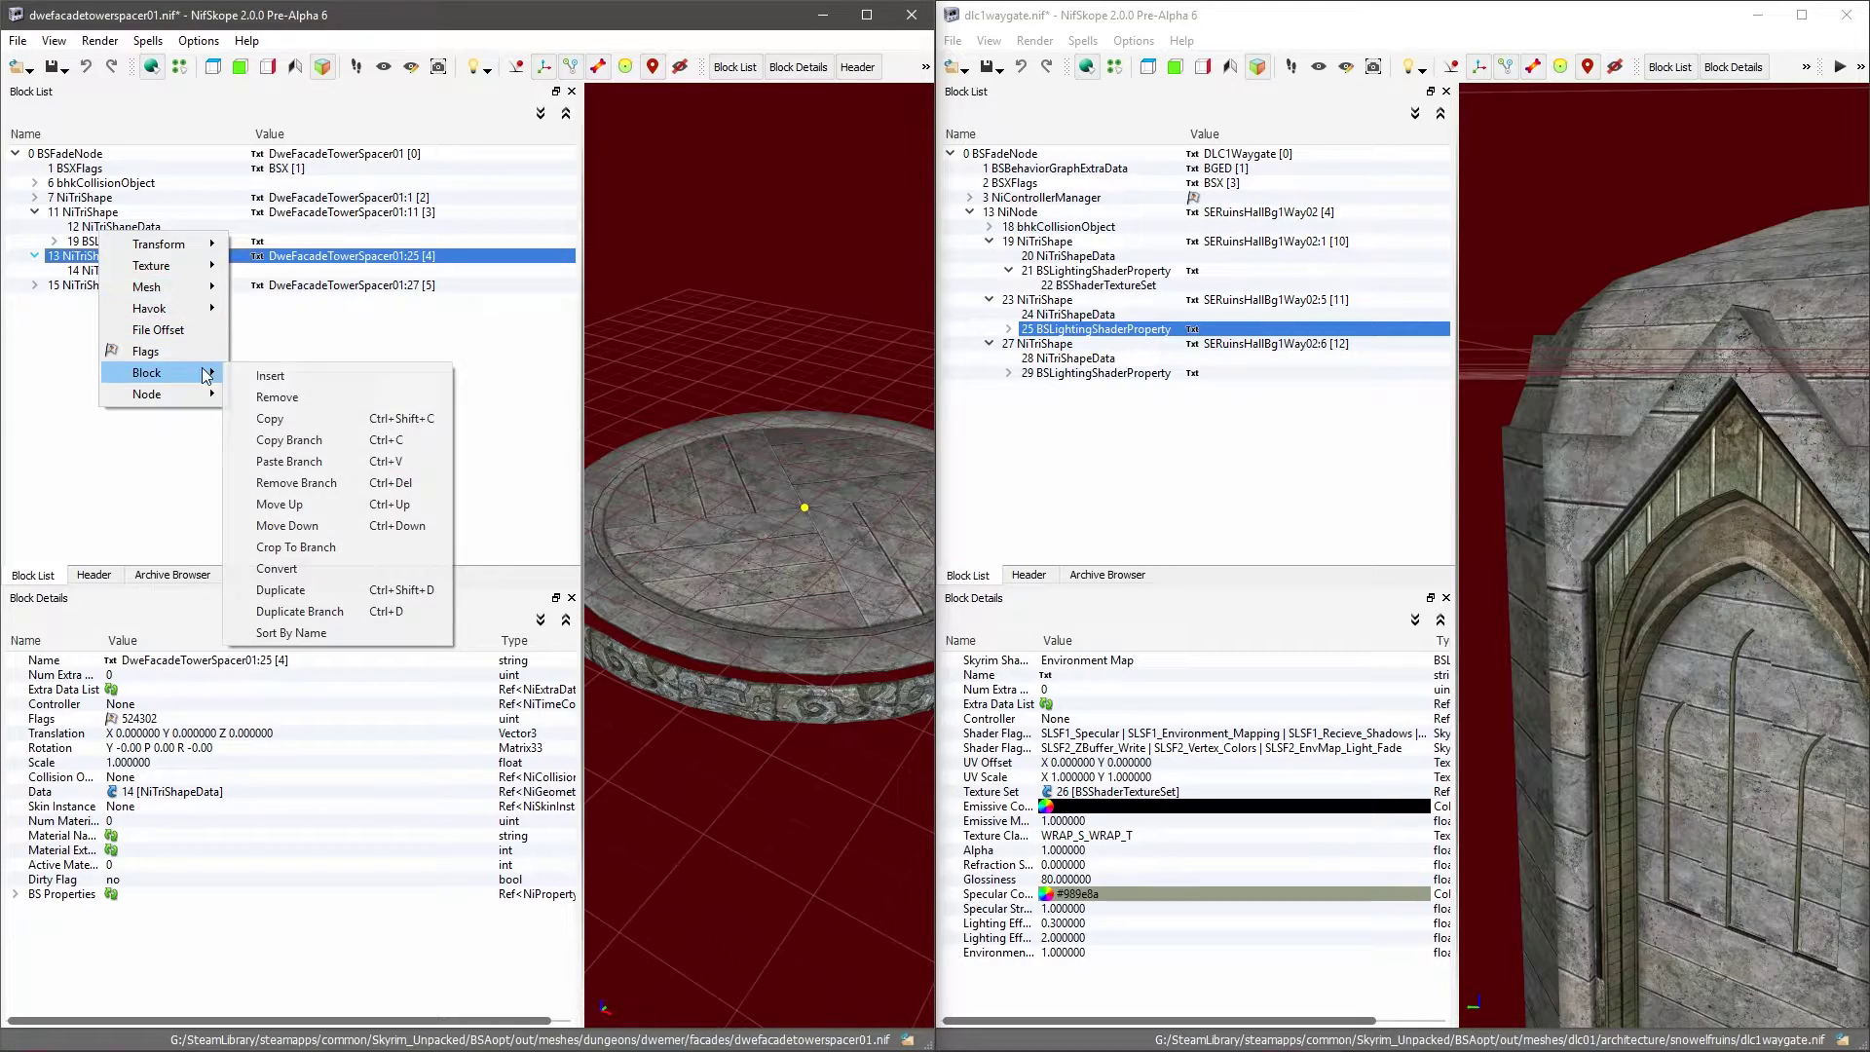
pyautogui.click(302, 446)
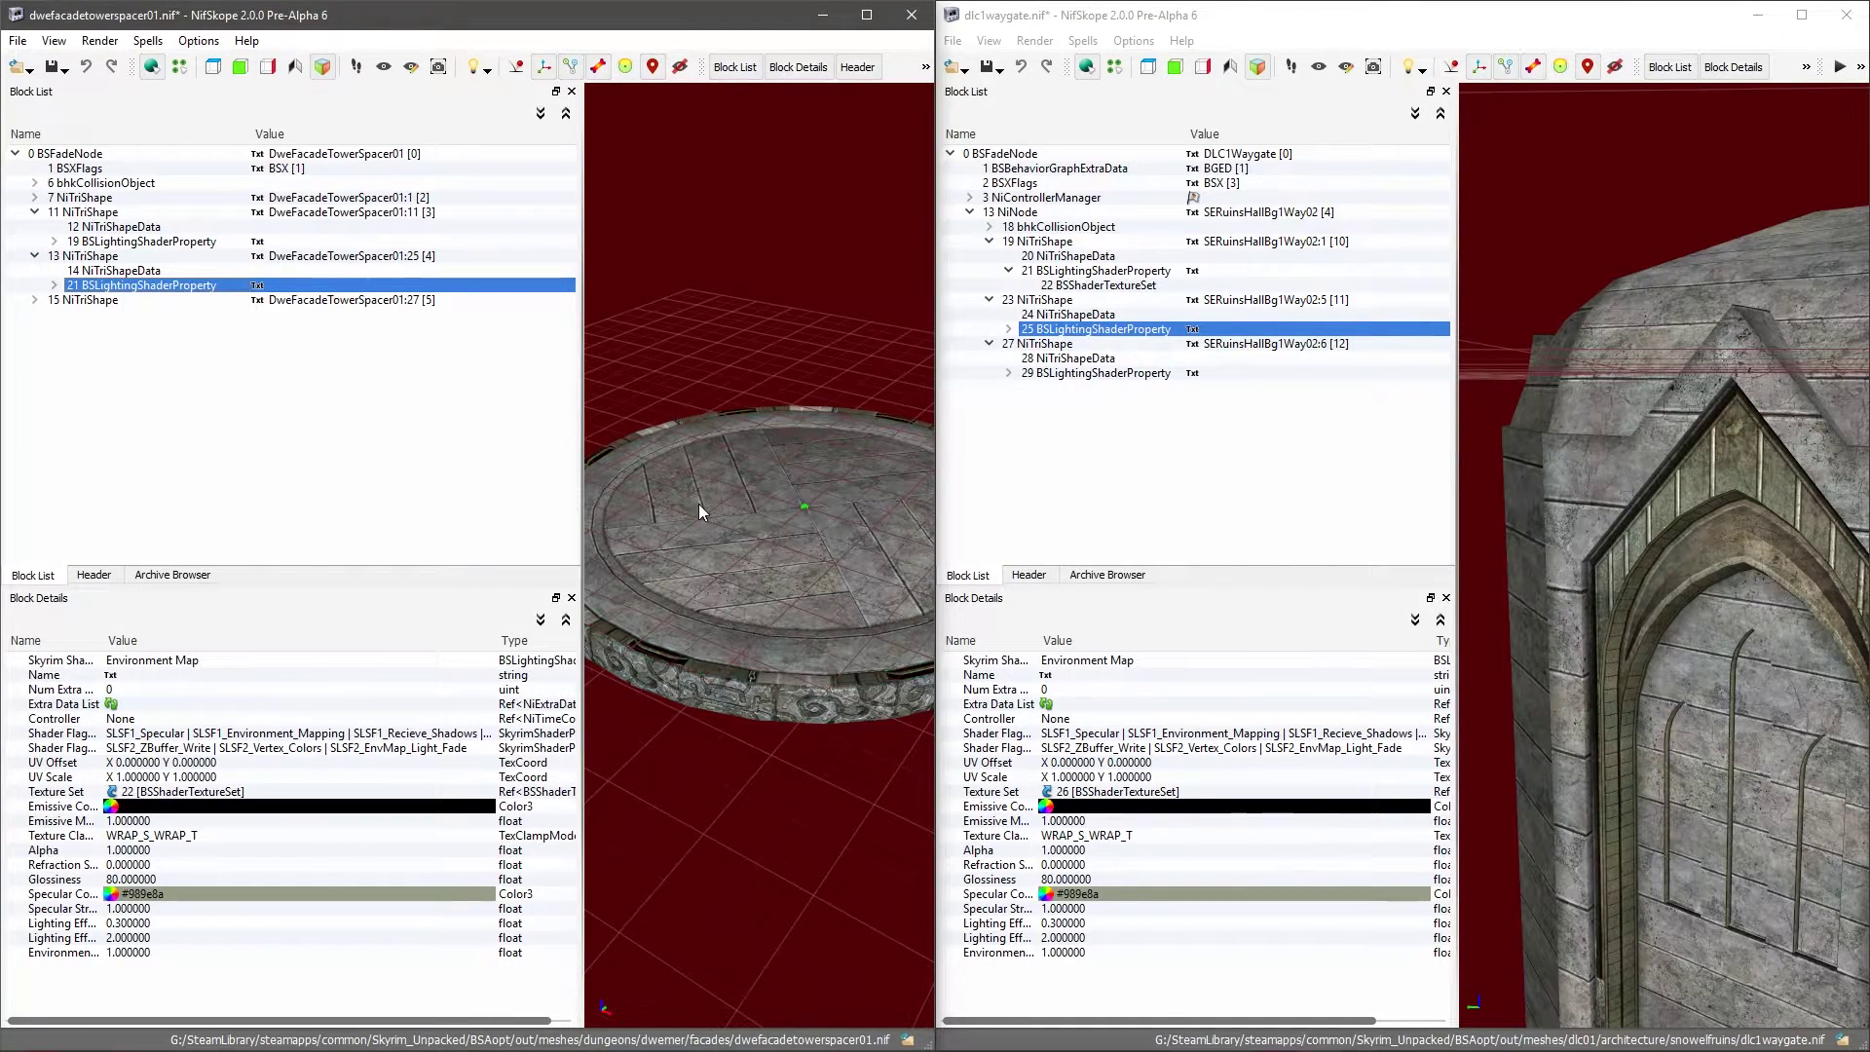
# Step: Maximize the spacer window and turn the disc toward a top-down view
pyautogui.moveTo(698, 504); pyautogui.dragTo(757, 472)
pyautogui.click(688, 545)
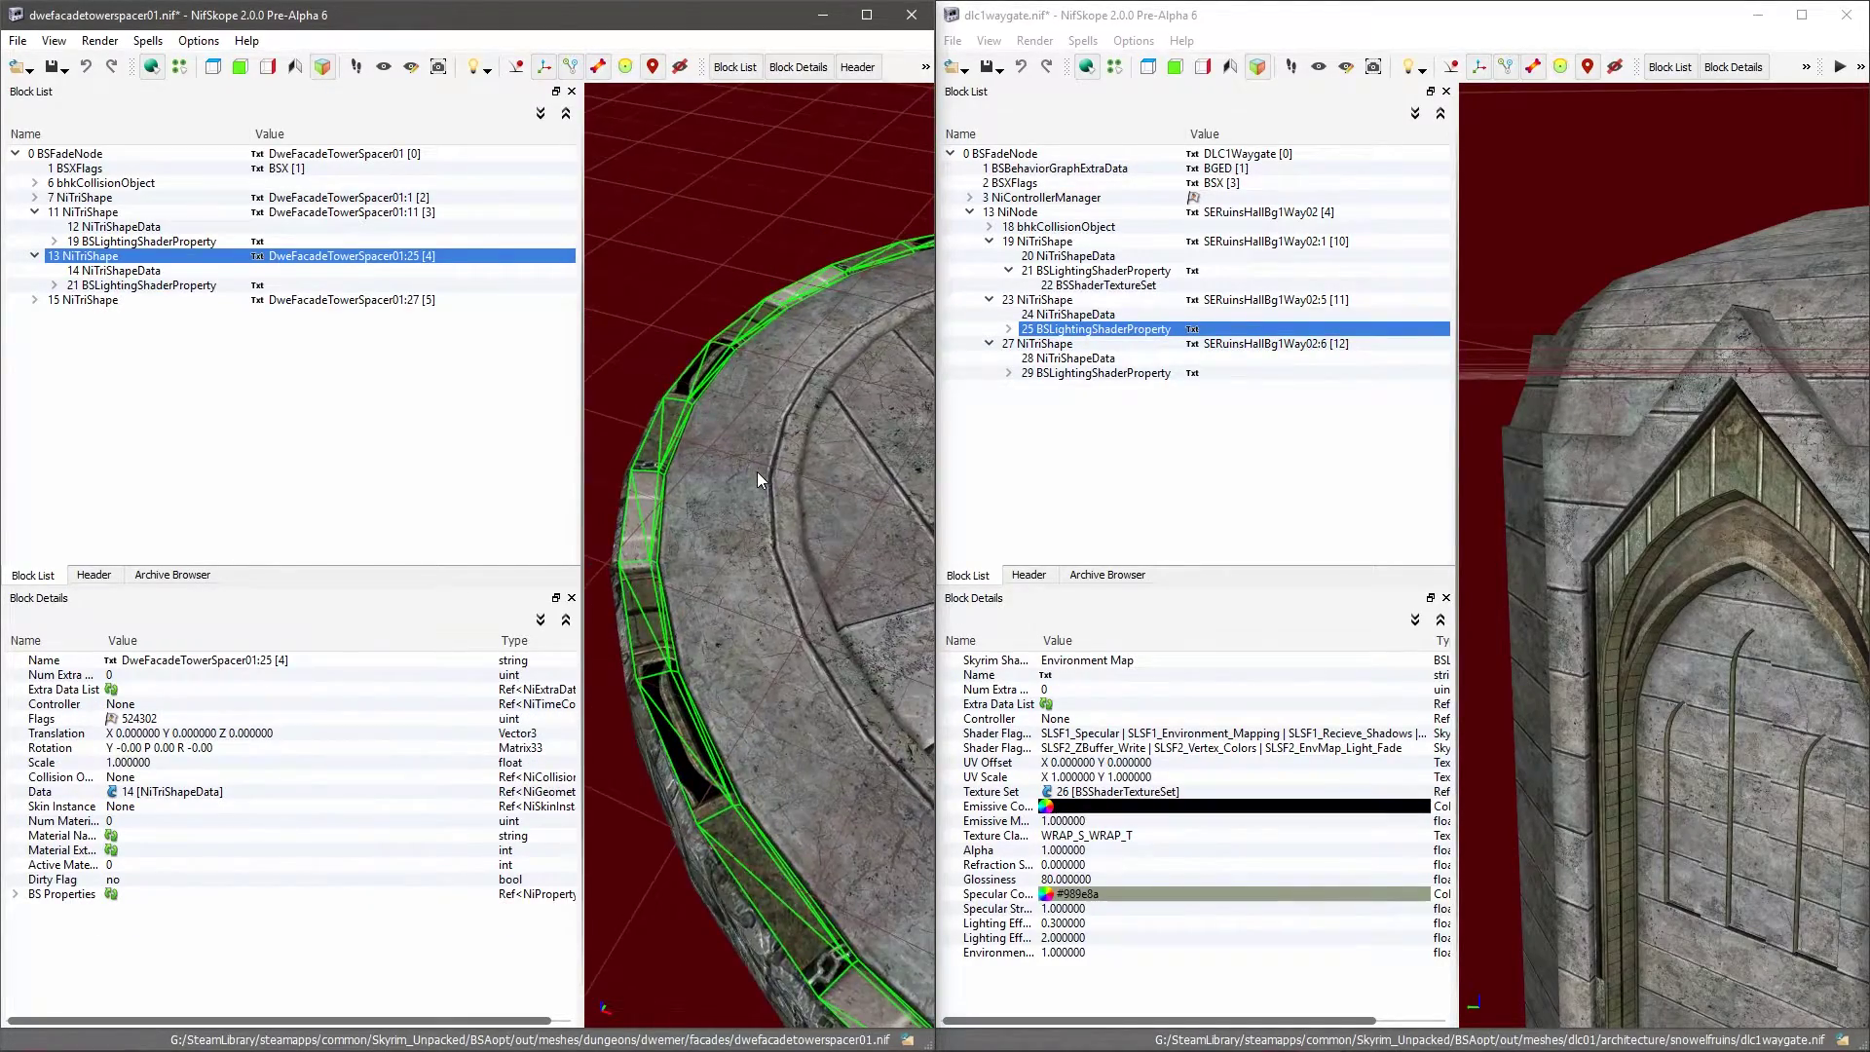
pyautogui.click(866, 14)
pyautogui.moveTo(873, 108); pyautogui.dragTo(808, 401)
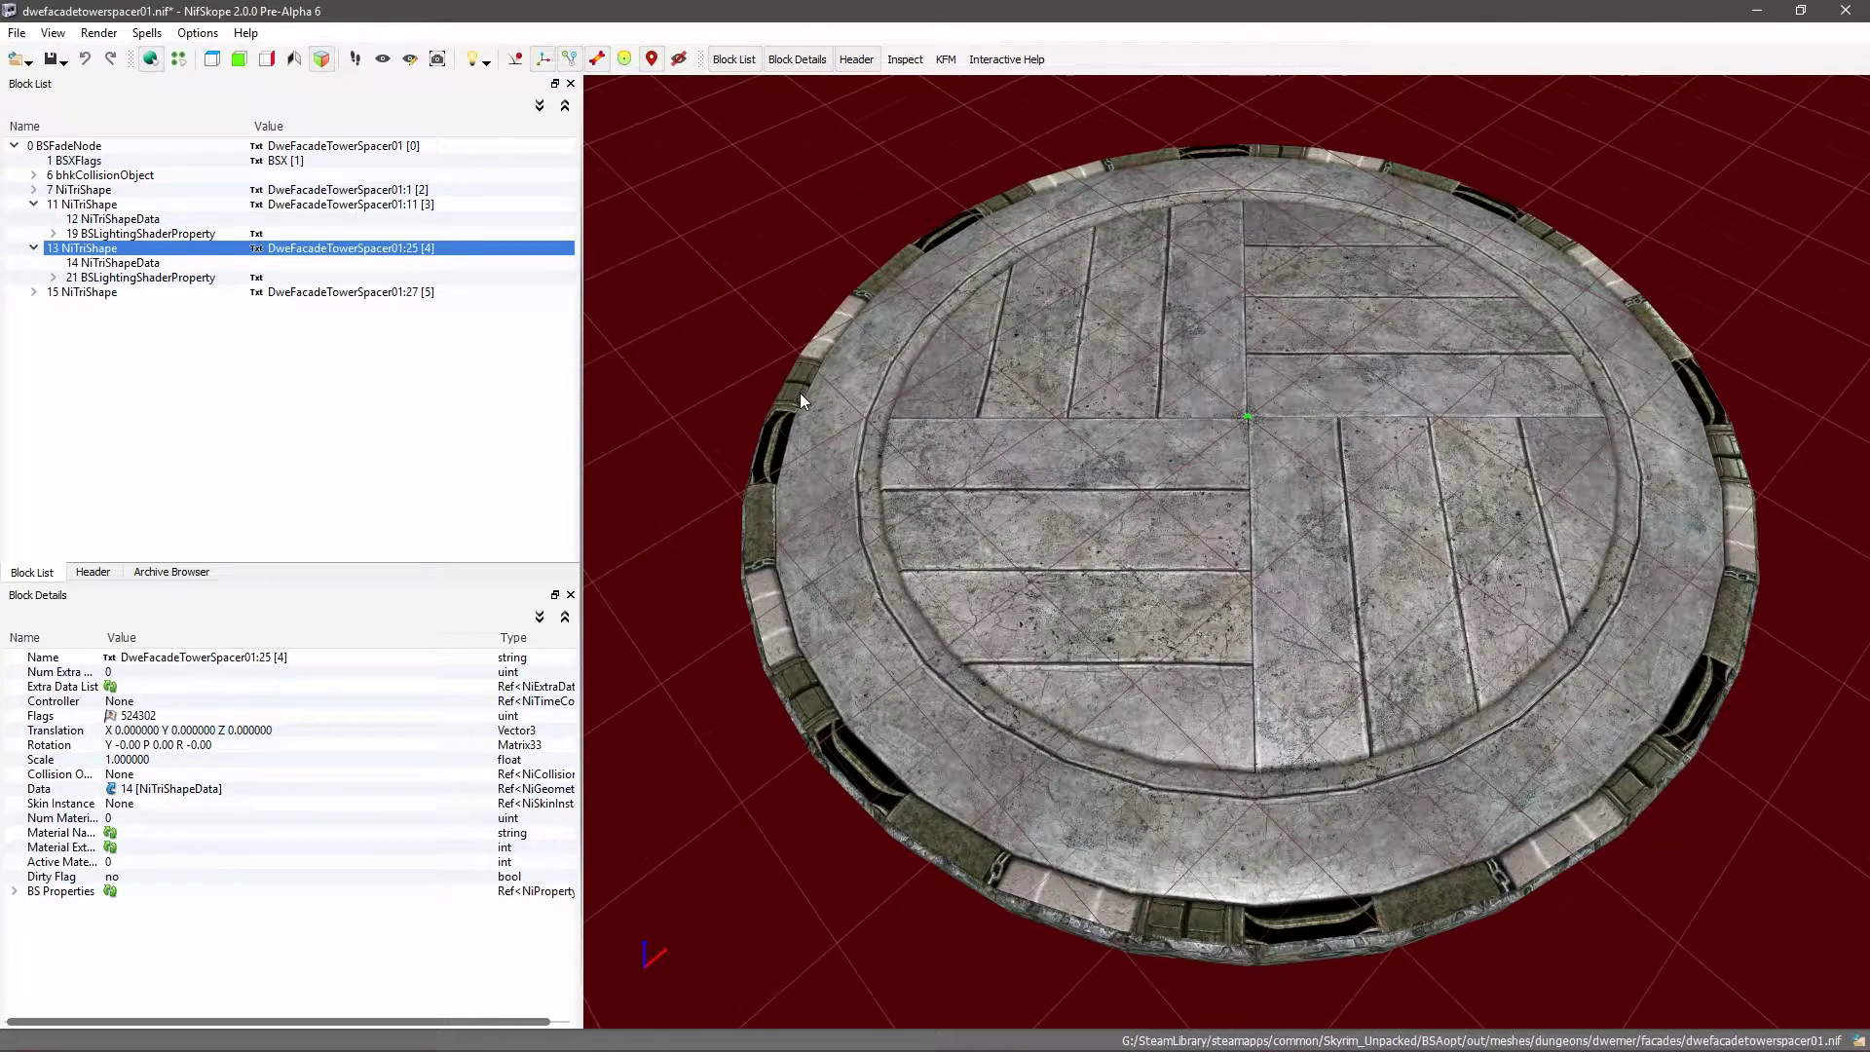
# Step: Open Texture > Edit UV for the rim shape and place the UV Editor upper left
pyautogui.rightClick(796, 390)
pyautogui.moveTo(833, 421)
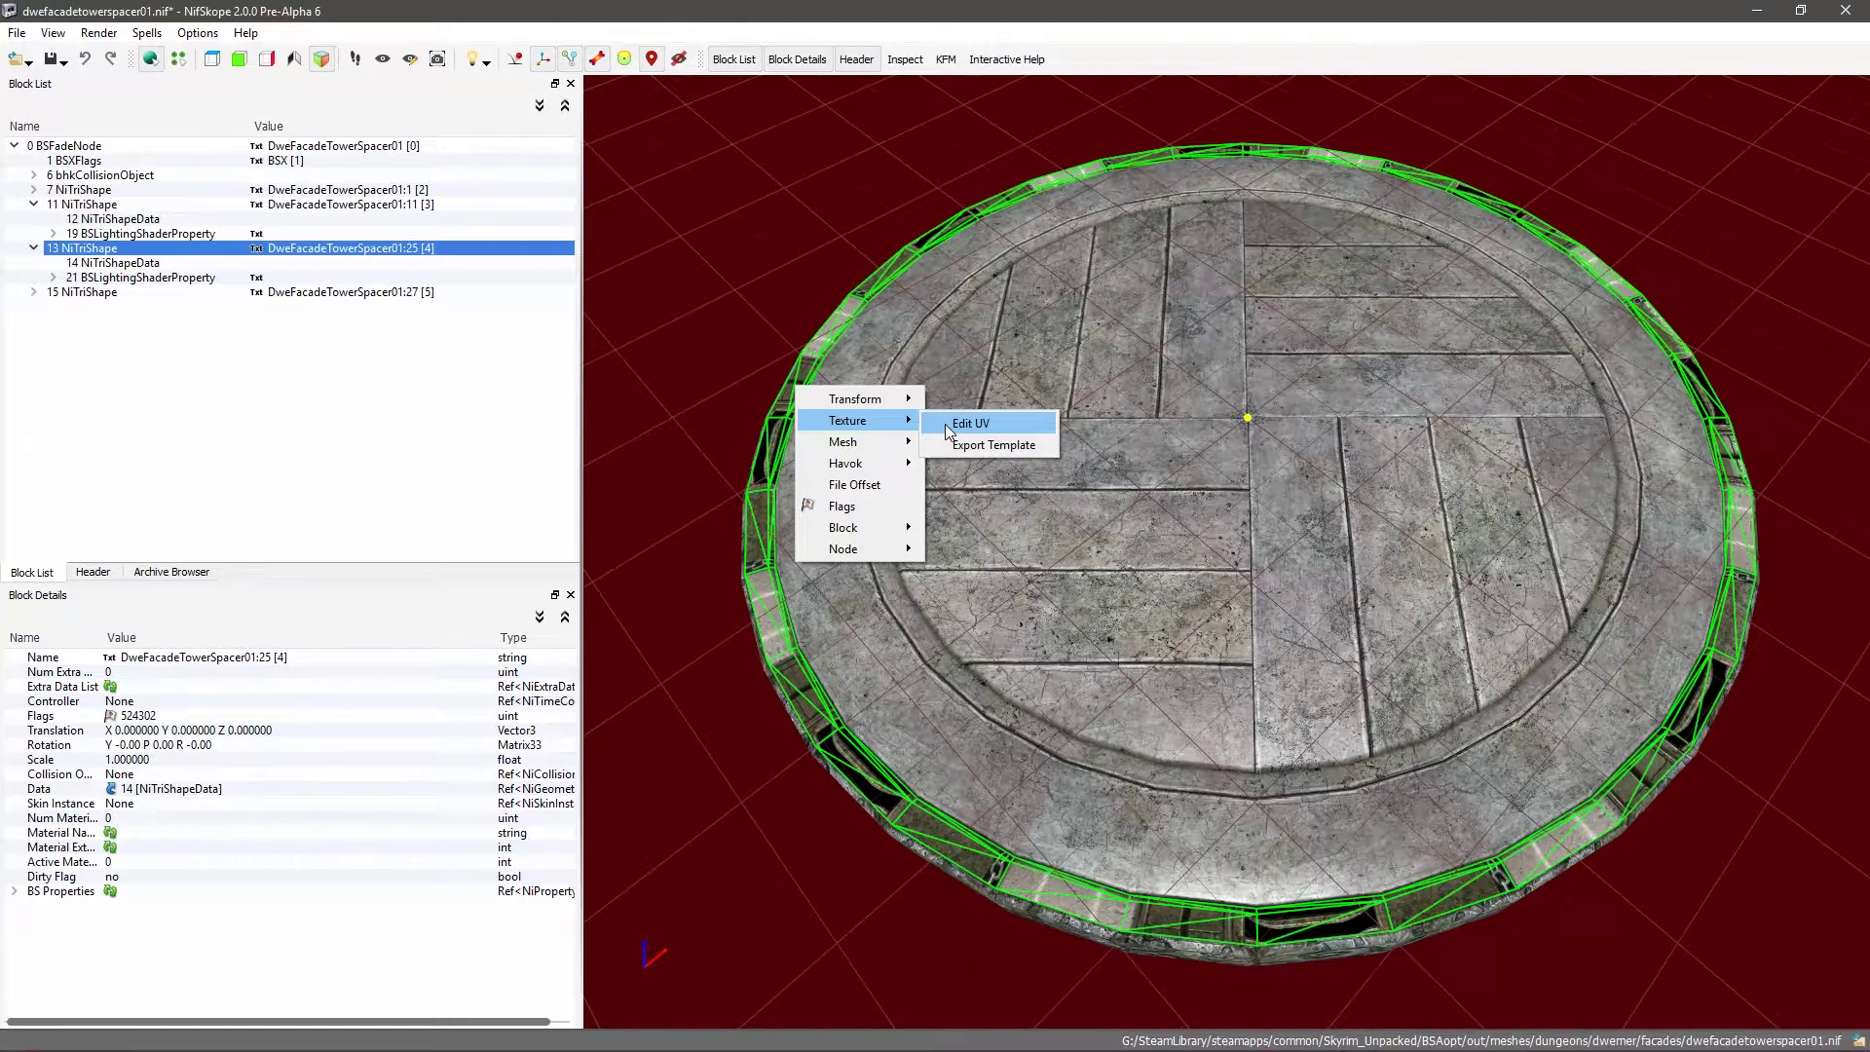
pyautogui.click(657, 451)
pyautogui.click(761, 447)
pyautogui.rightClick(766, 449)
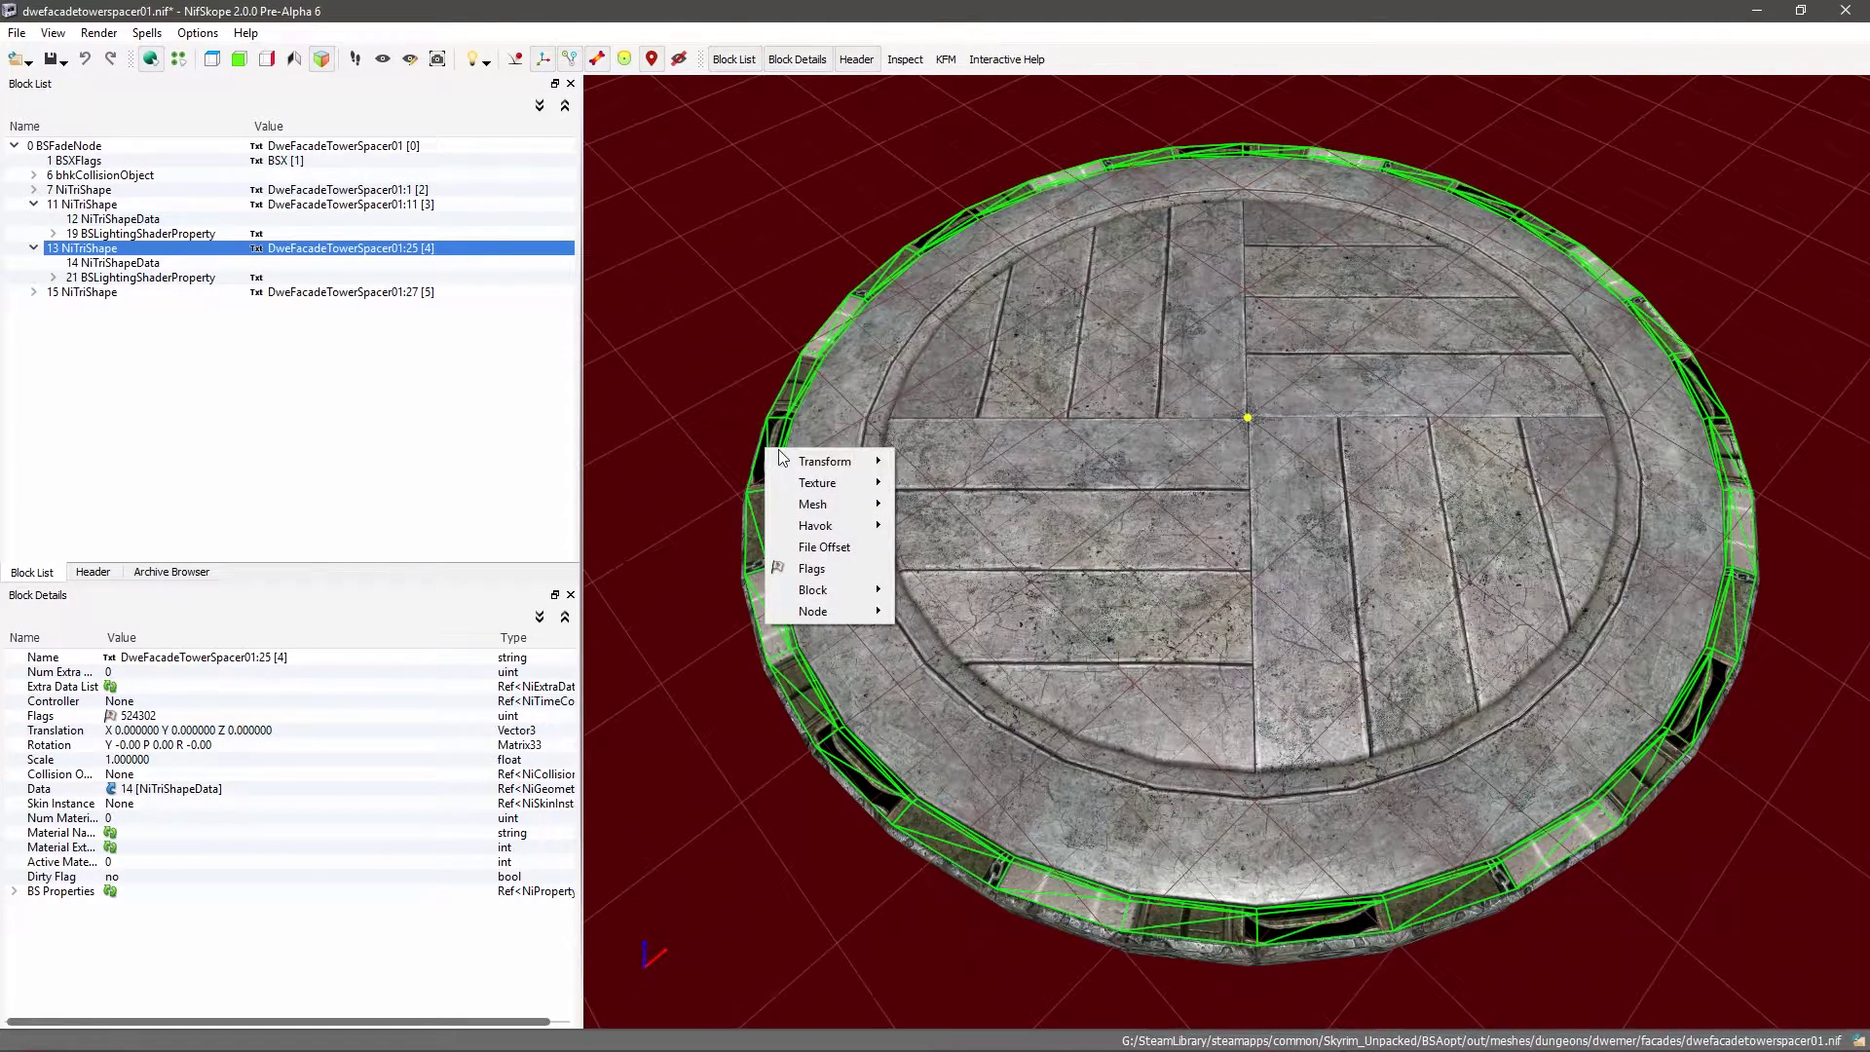
pyautogui.moveTo(837, 482)
pyautogui.click(951, 483)
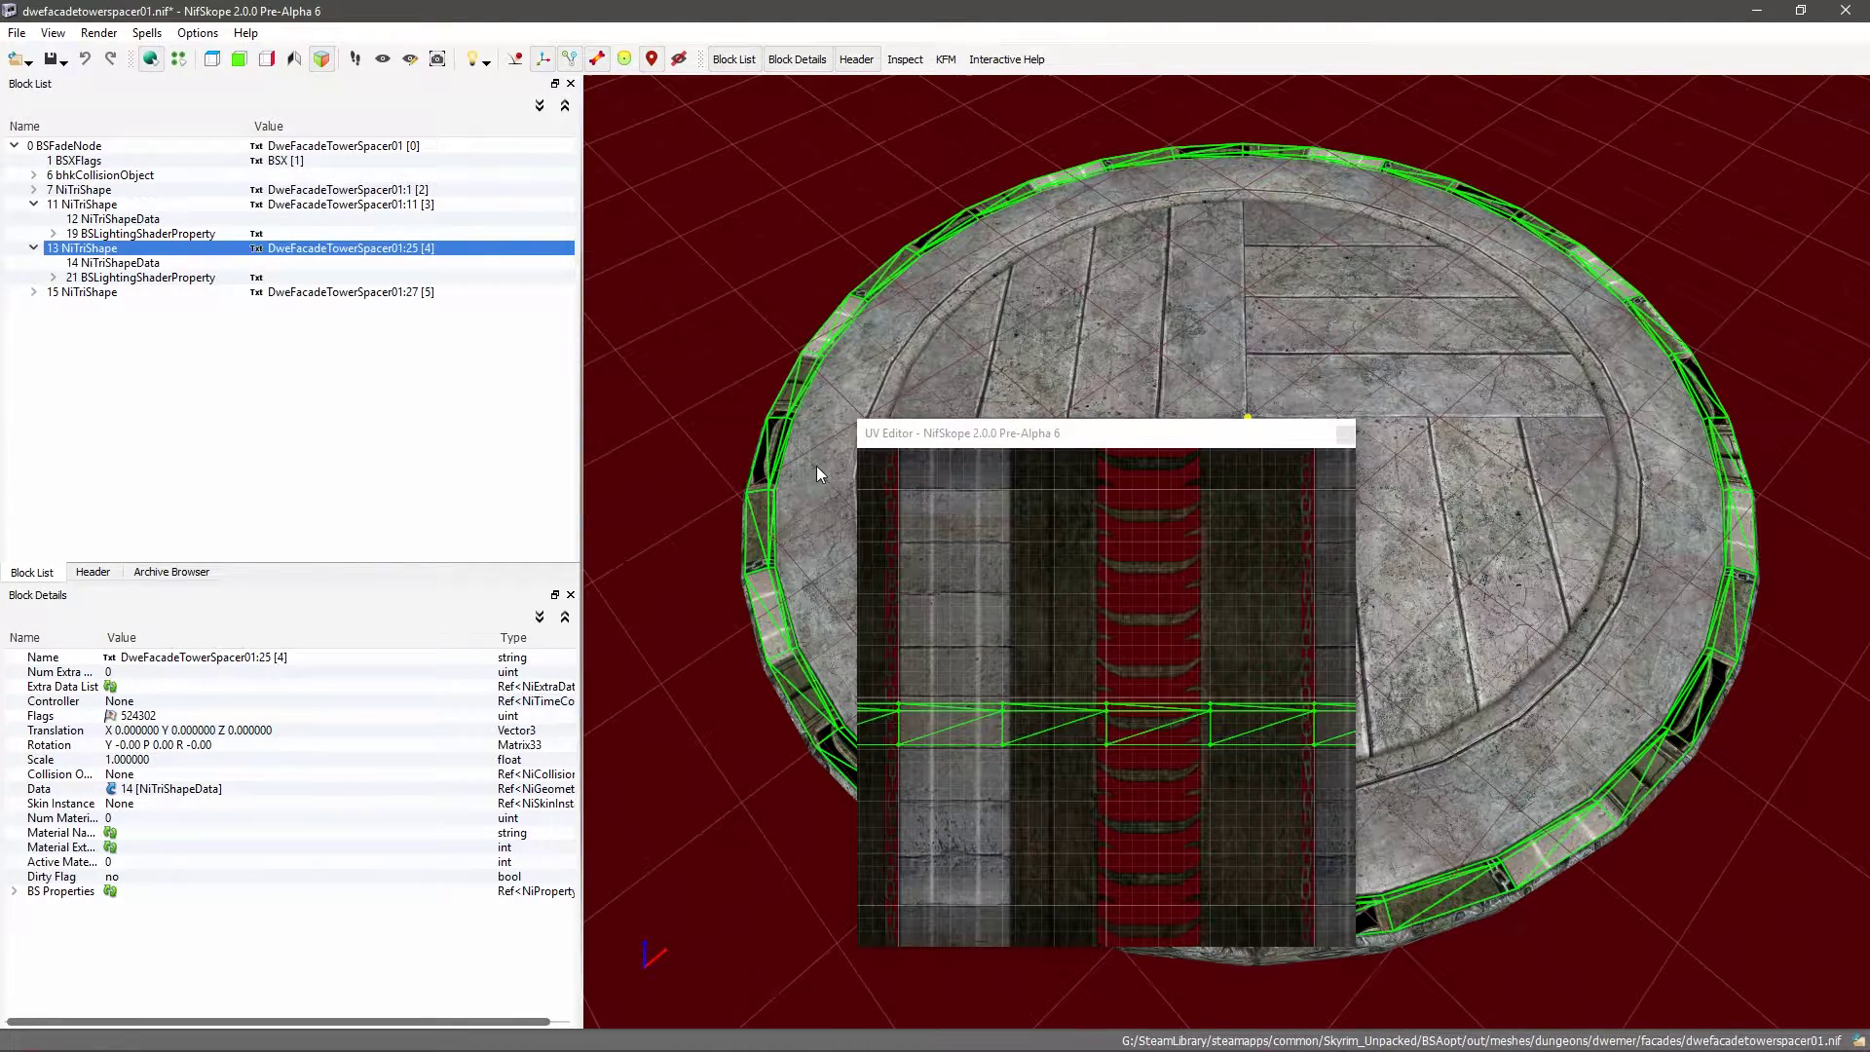
pyautogui.rightClick(90, 243)
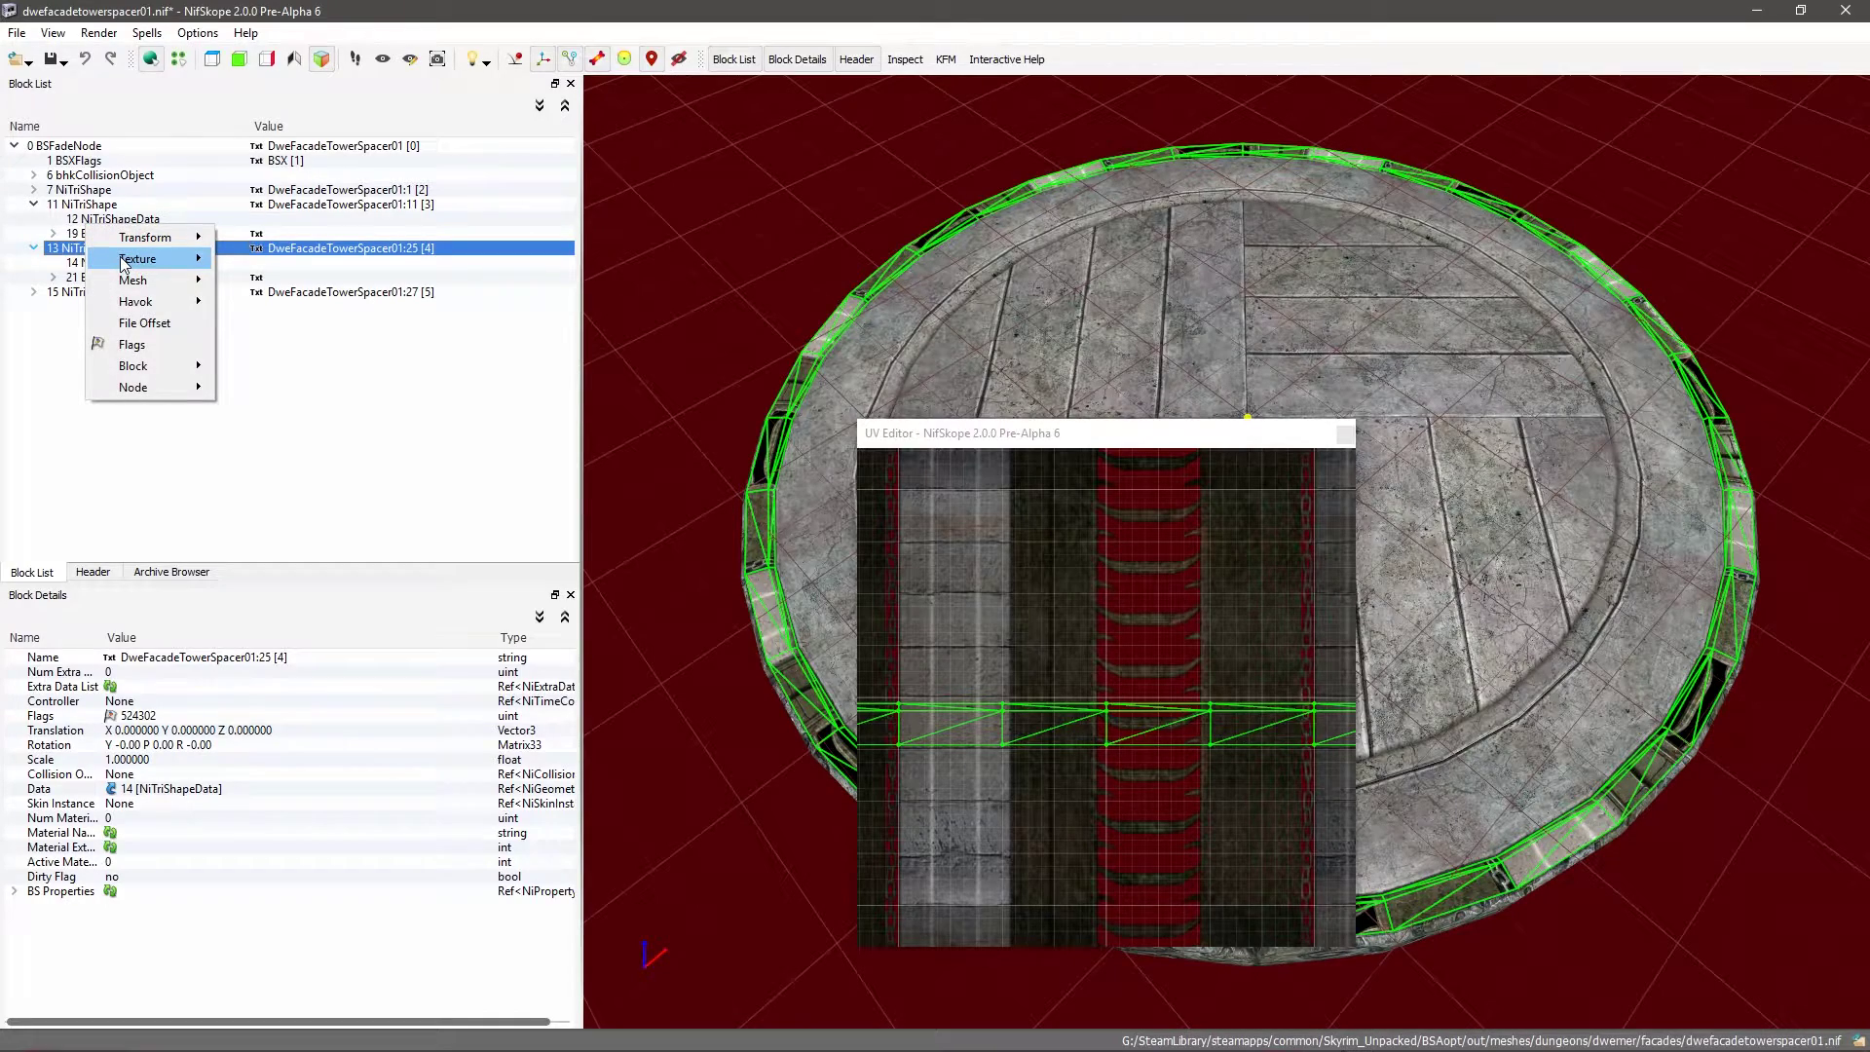
pyautogui.moveTo(137, 258)
pyautogui.click(848, 504)
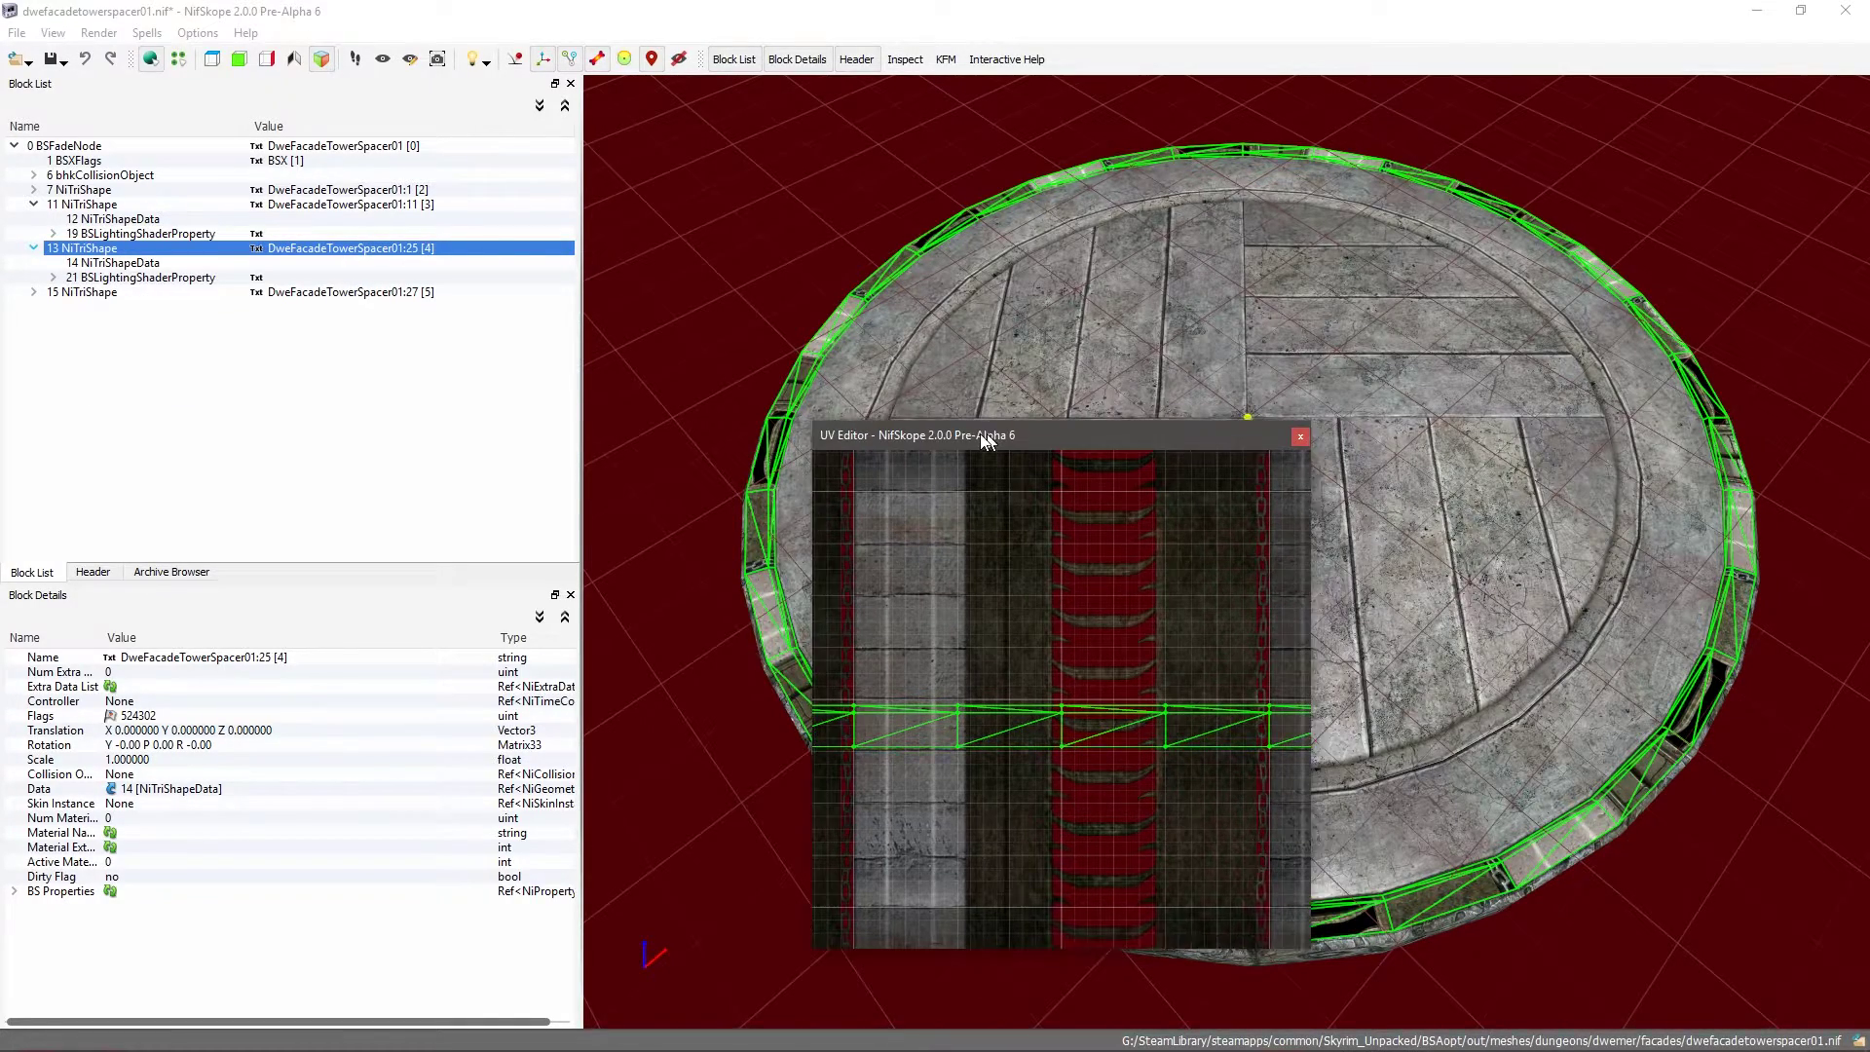
pyautogui.moveTo(980, 434); pyautogui.dragTo(336, 254)
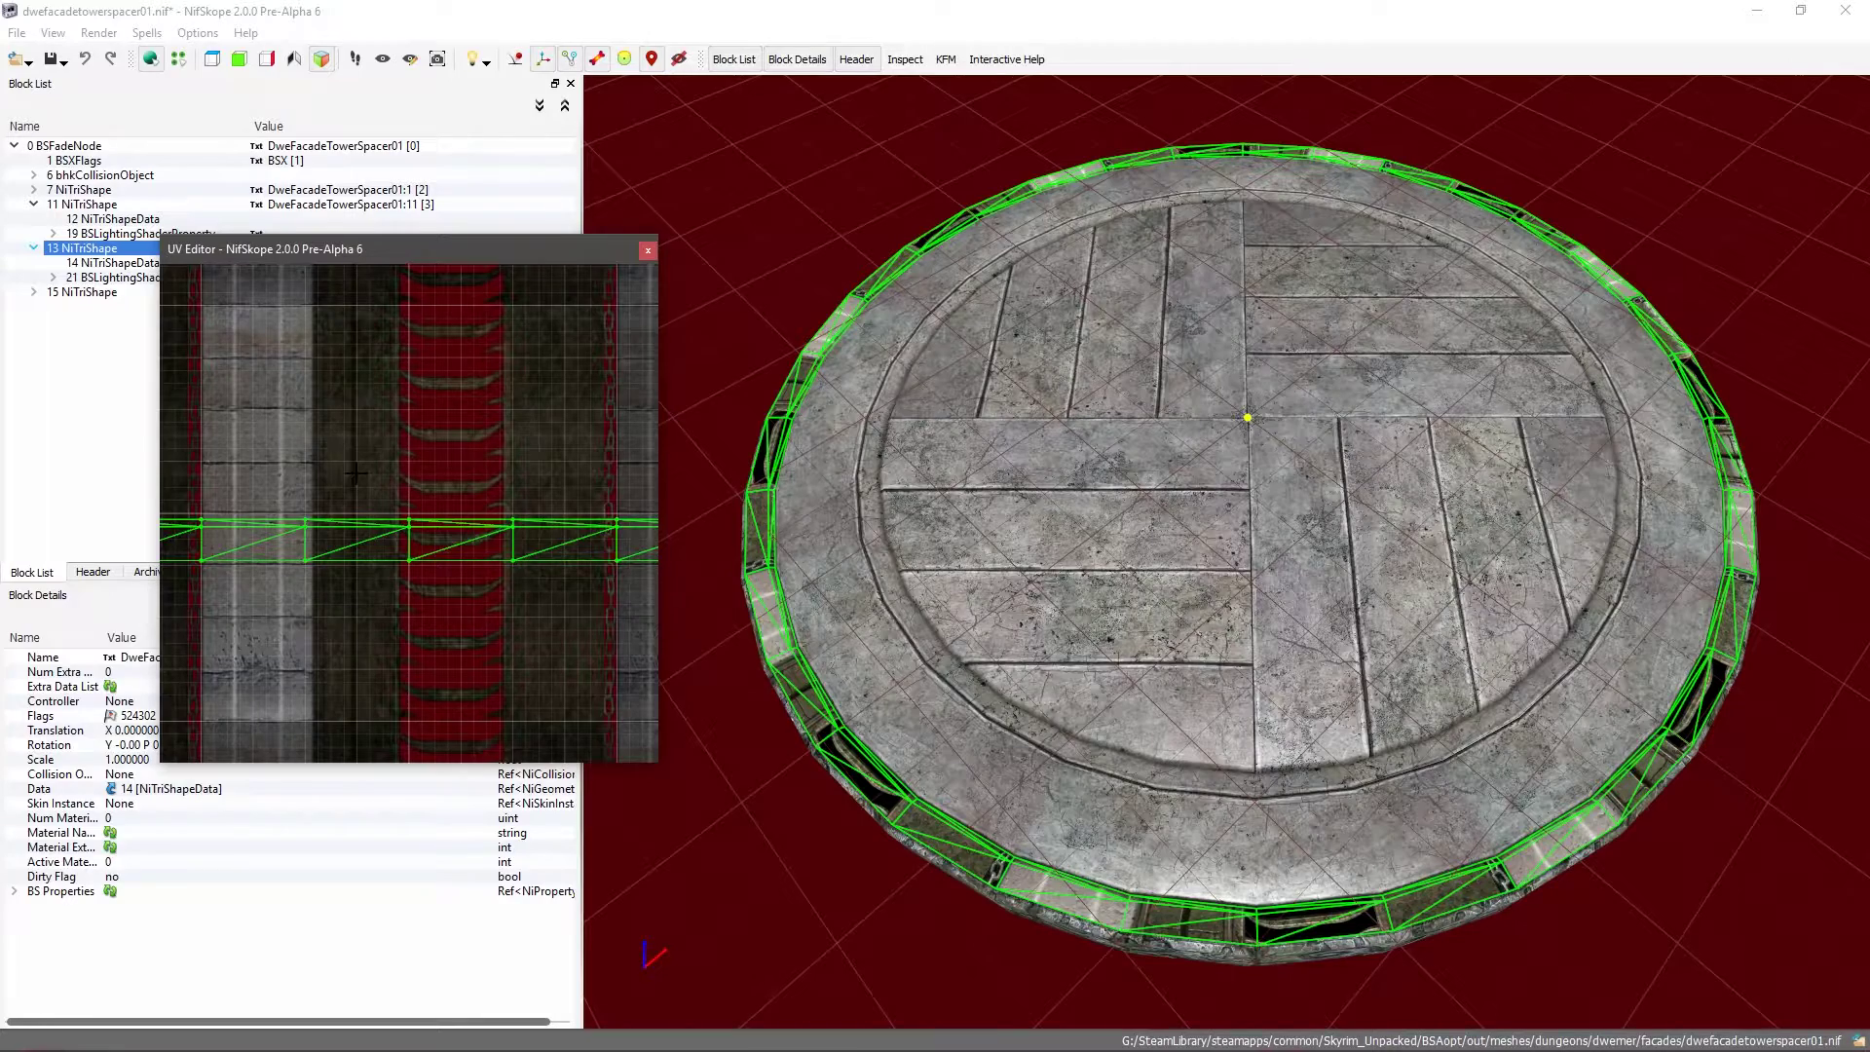
# Step: Zoom out in the UV Editor and box-select the rim's whole UV strip
pyautogui.scroll(-5, 569, 504)
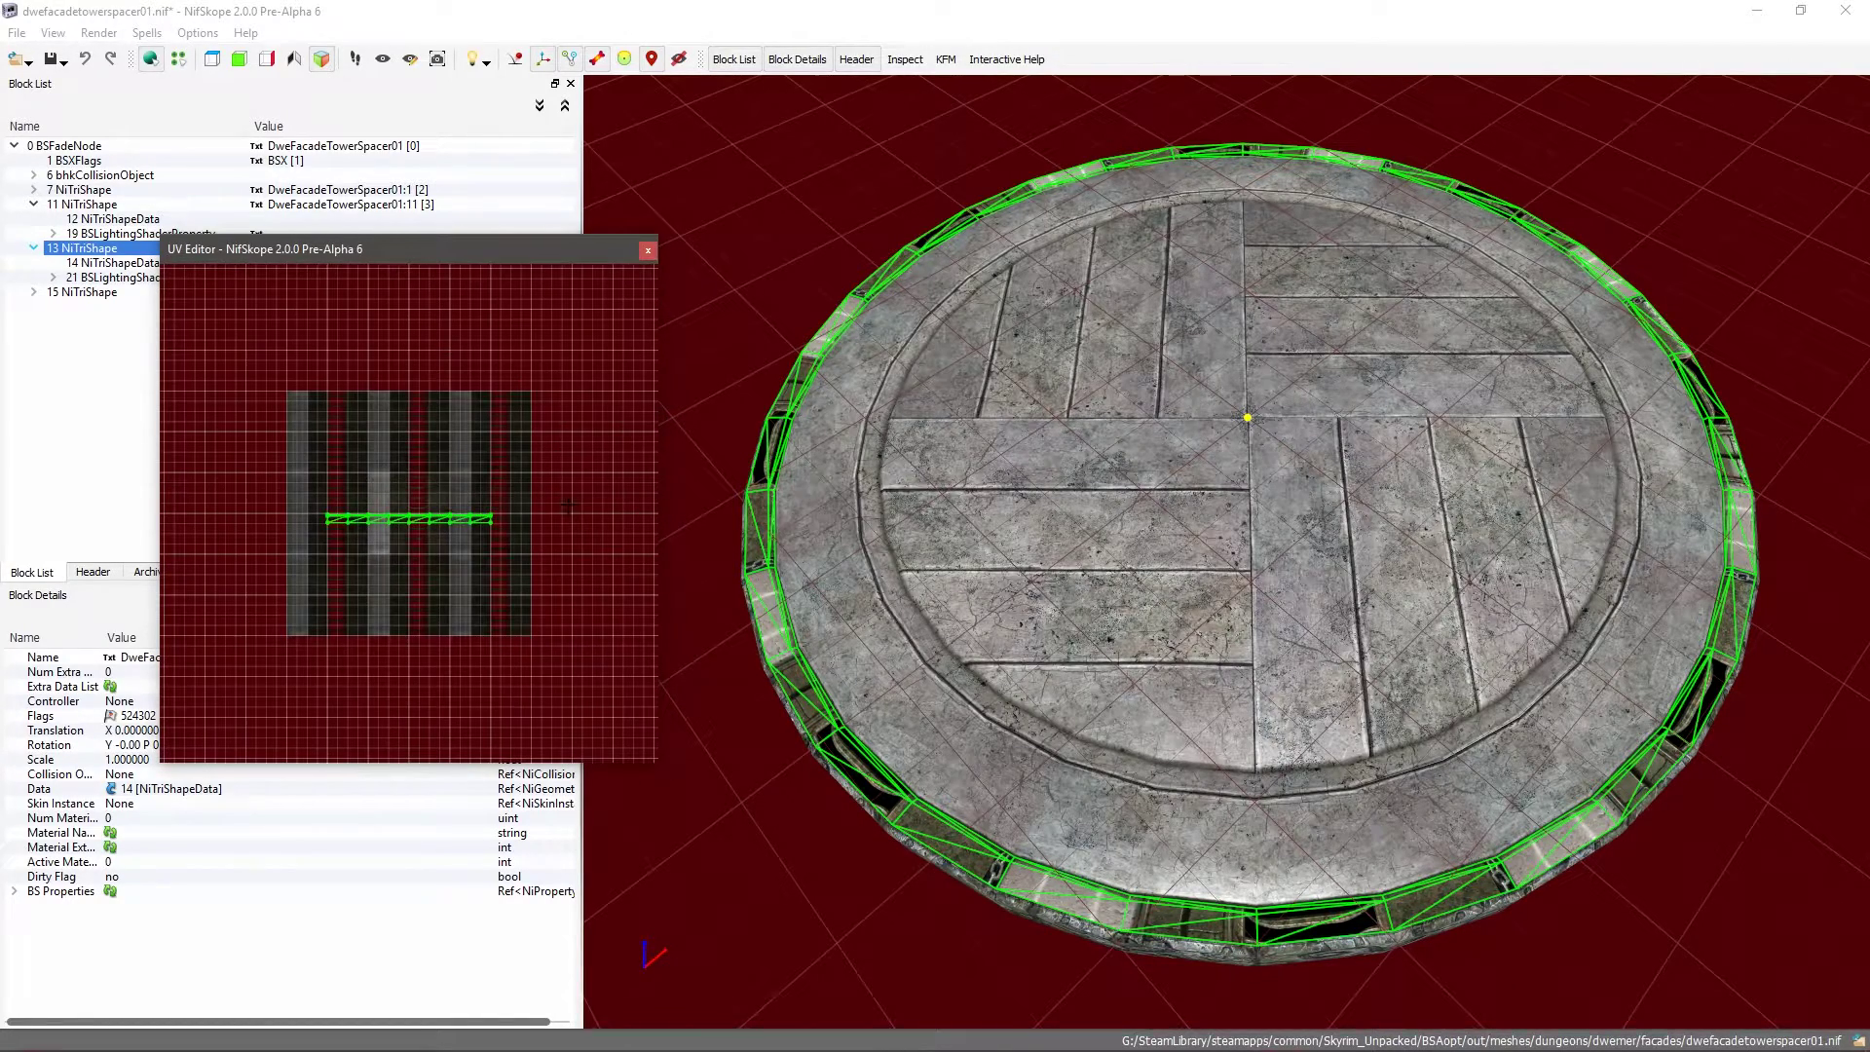
pyautogui.scroll(-4, 380, 477)
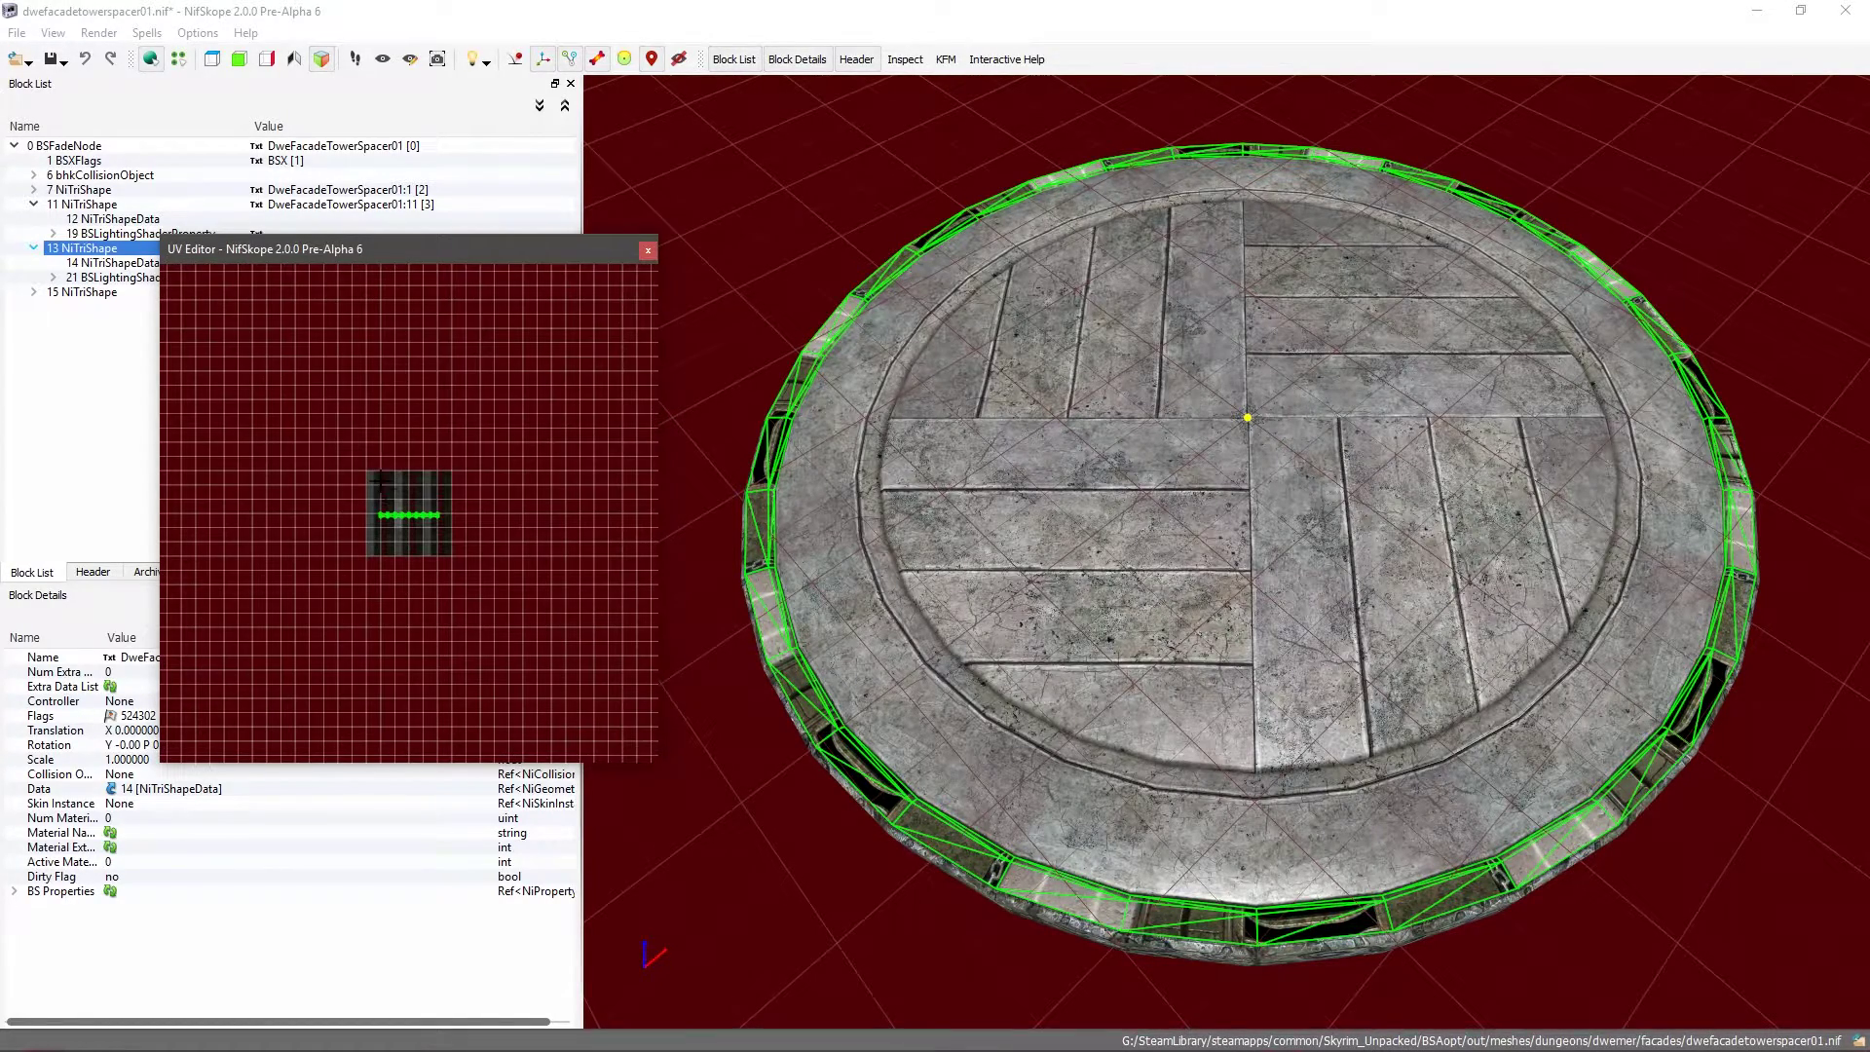
pyautogui.scroll(-1, 426, 456)
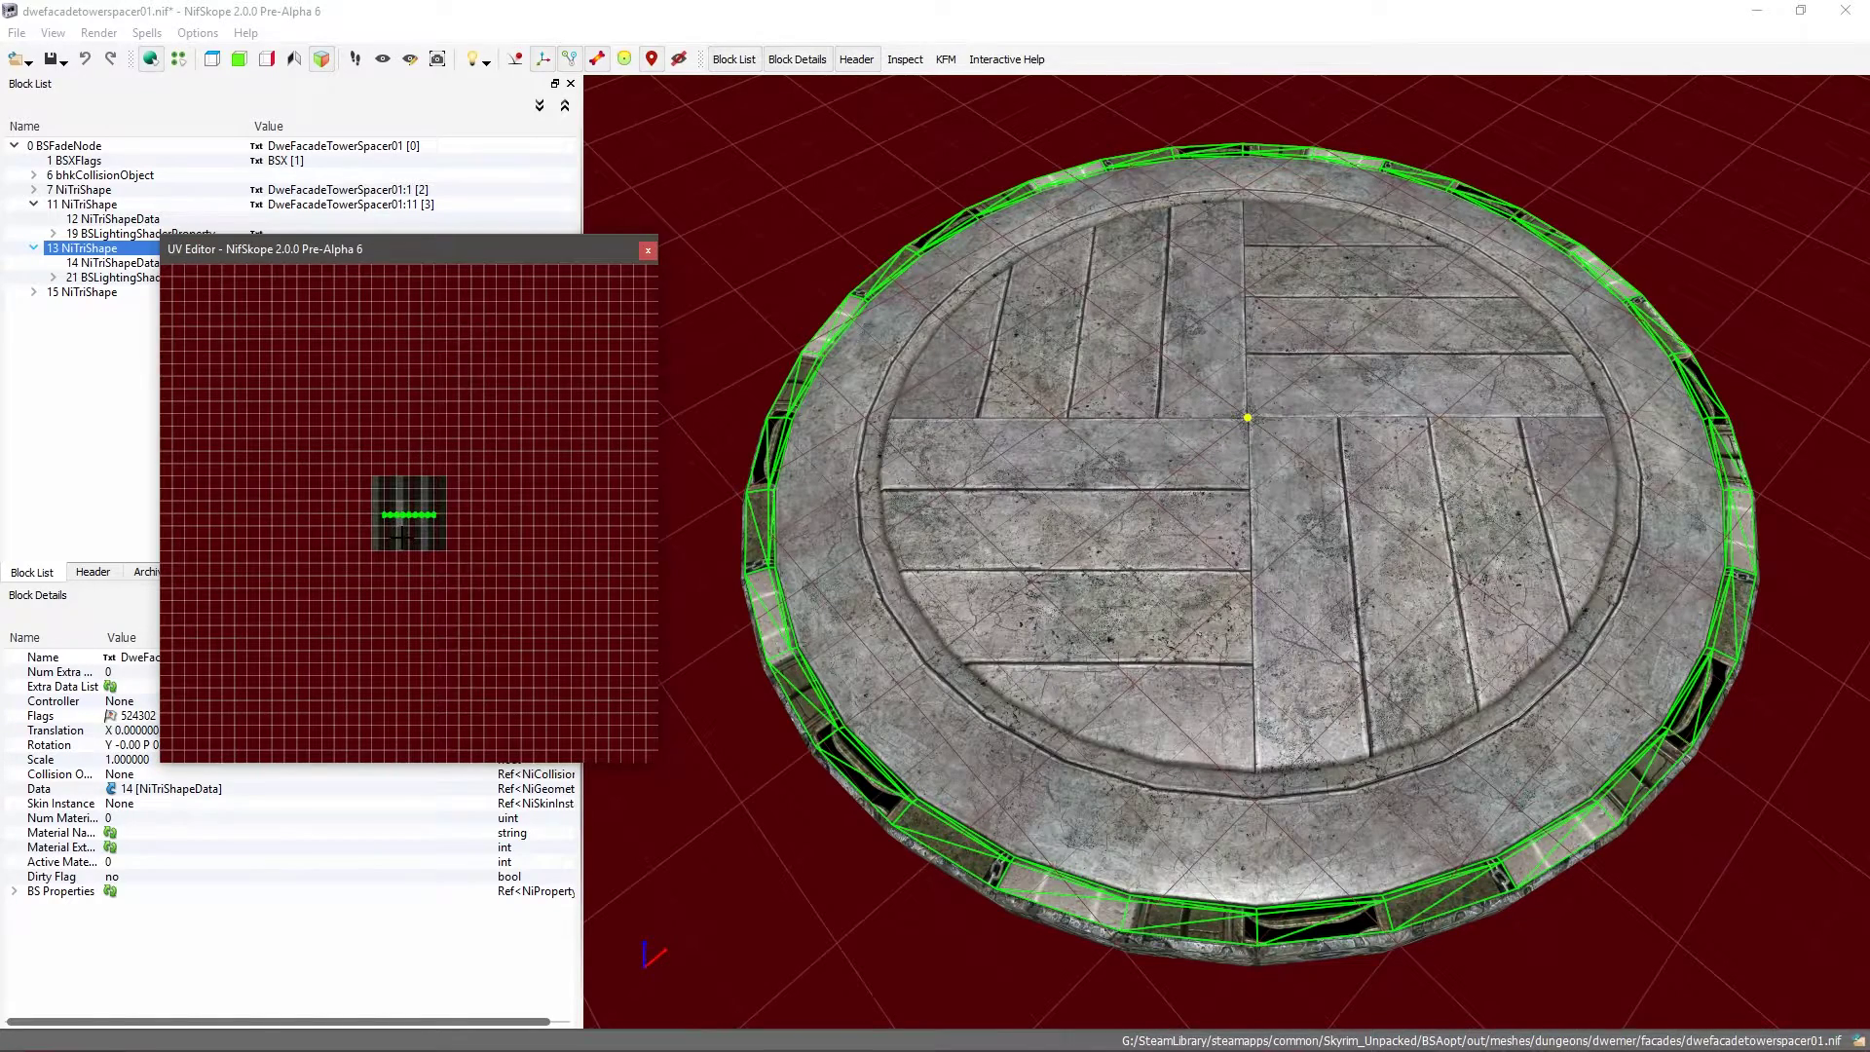
pyautogui.scroll(5, 399, 539)
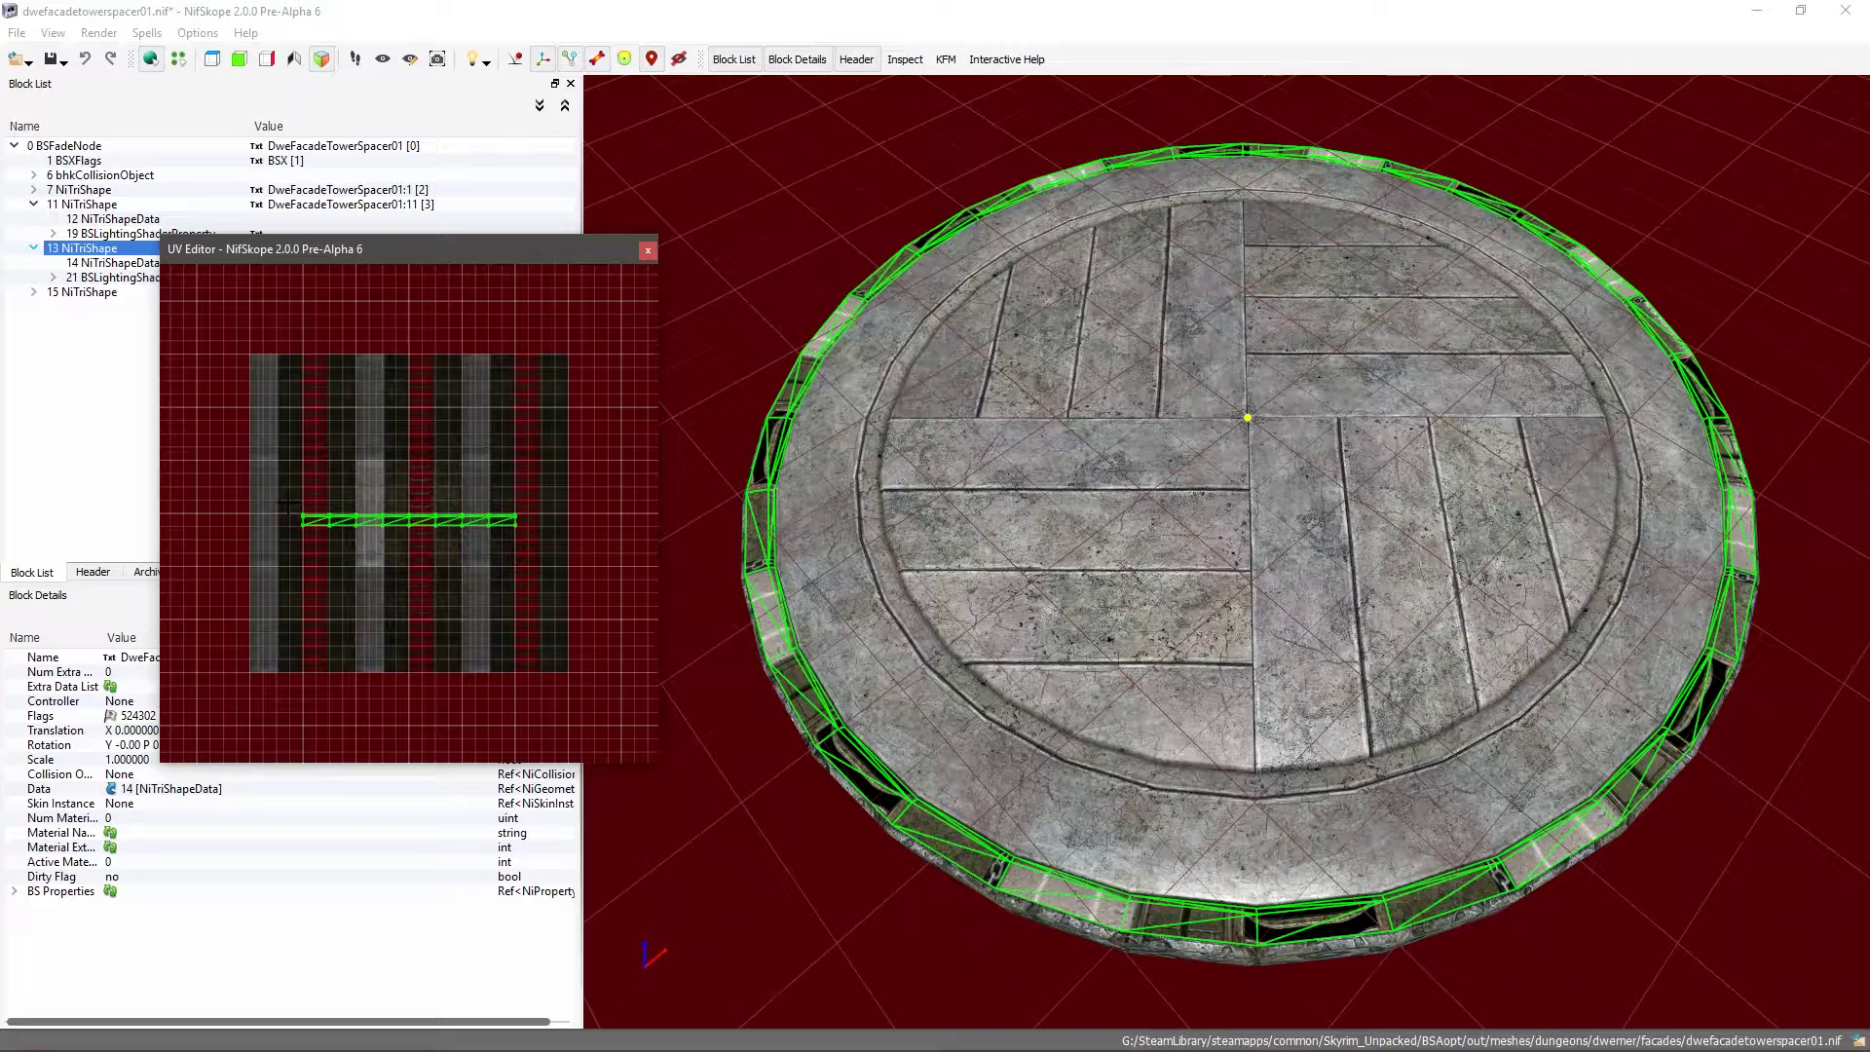
pyautogui.moveTo(256, 478); pyautogui.dragTo(550, 544)
pyautogui.click(744, 563)
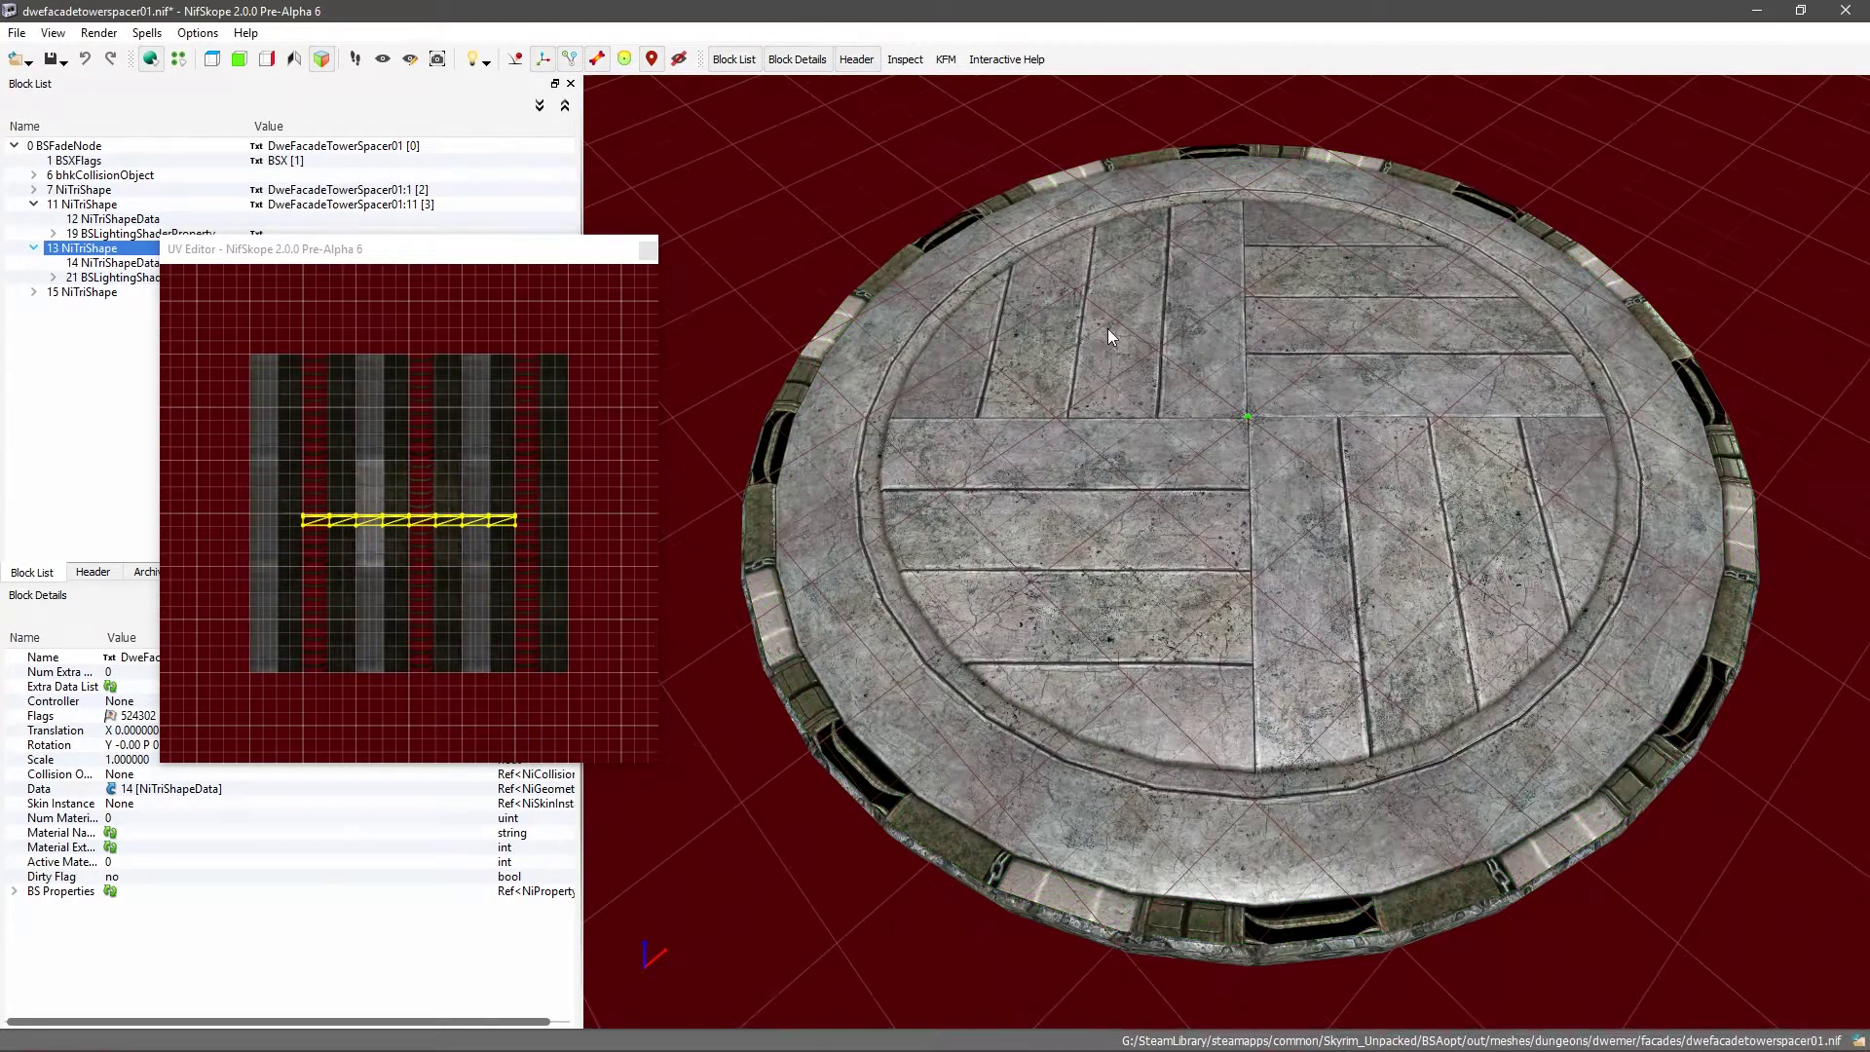
pyautogui.click(473, 498)
pyautogui.moveTo(254, 471); pyautogui.dragTo(566, 584)
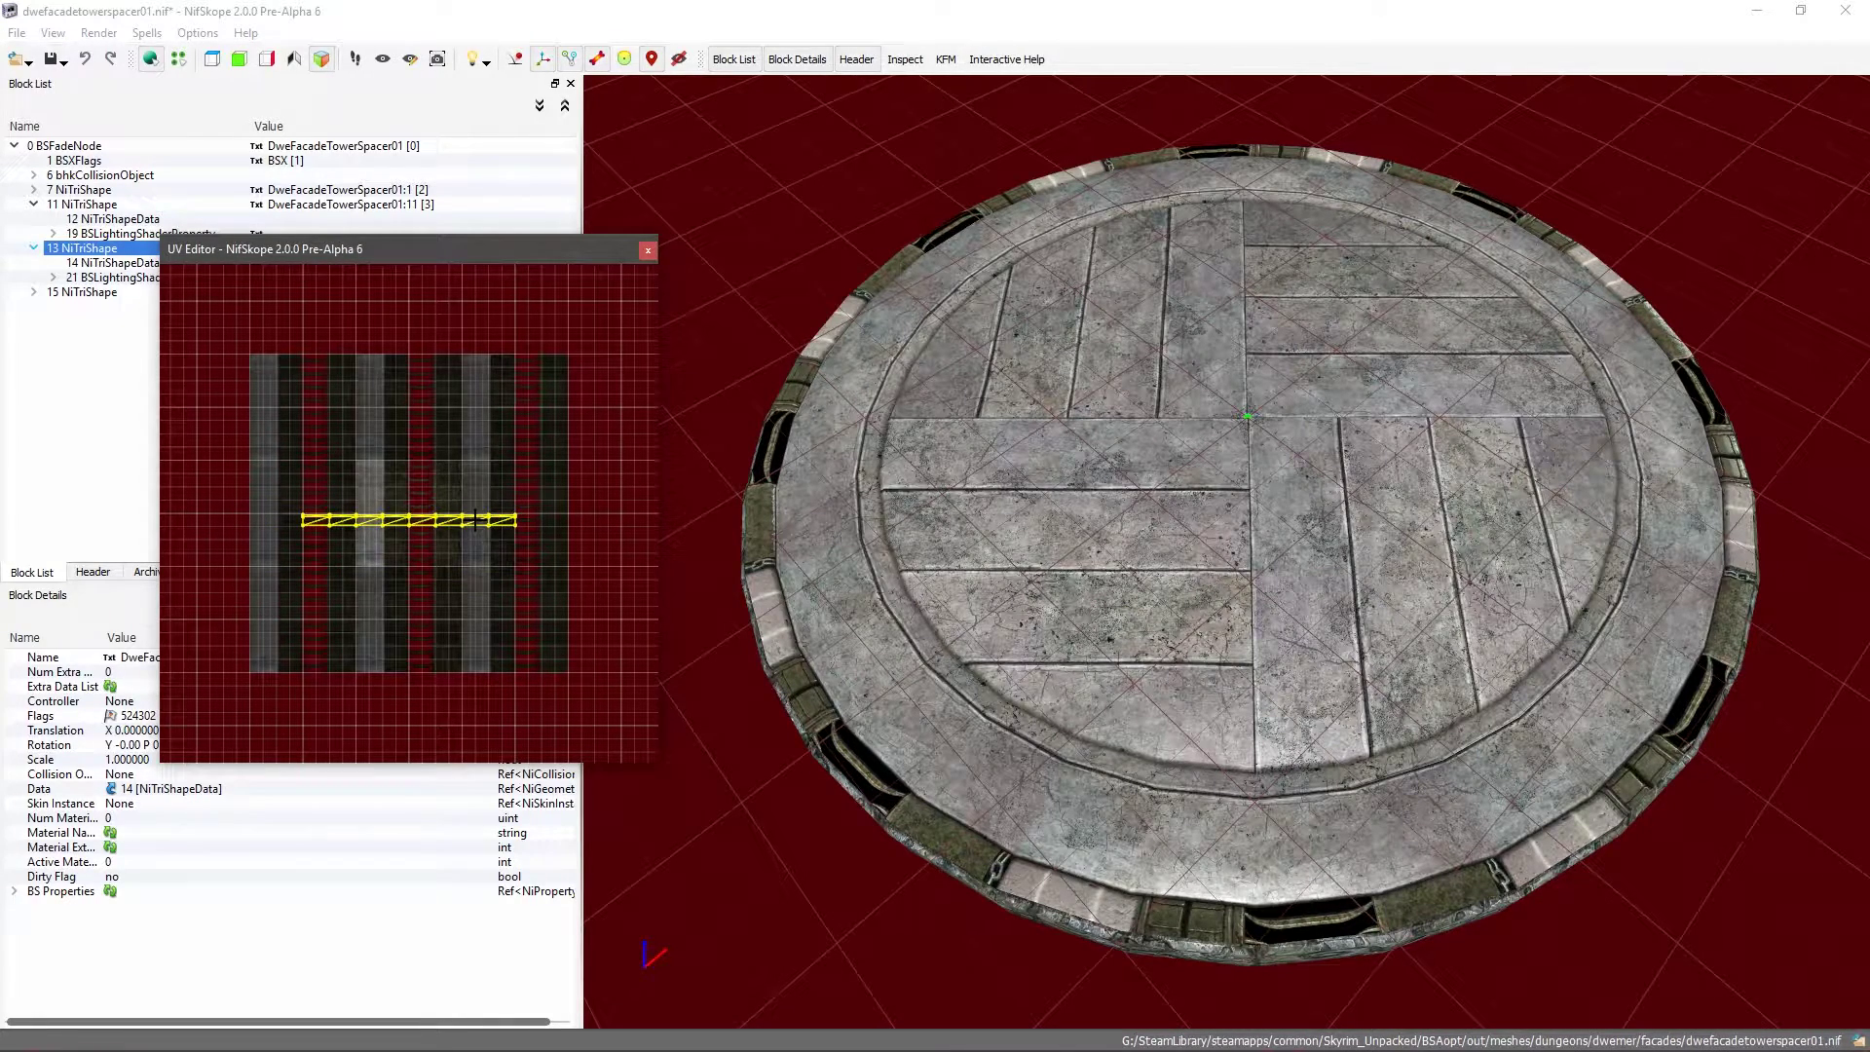
# Step: Drag the UV strip up and left, then orbit to check the rim
pyautogui.moveTo(464, 527)
pyautogui.mouseDown()
pyautogui.moveTo(431, 546)
pyautogui.moveTo(416, 476)
pyautogui.moveTo(443, 538)
pyautogui.mouseUp()
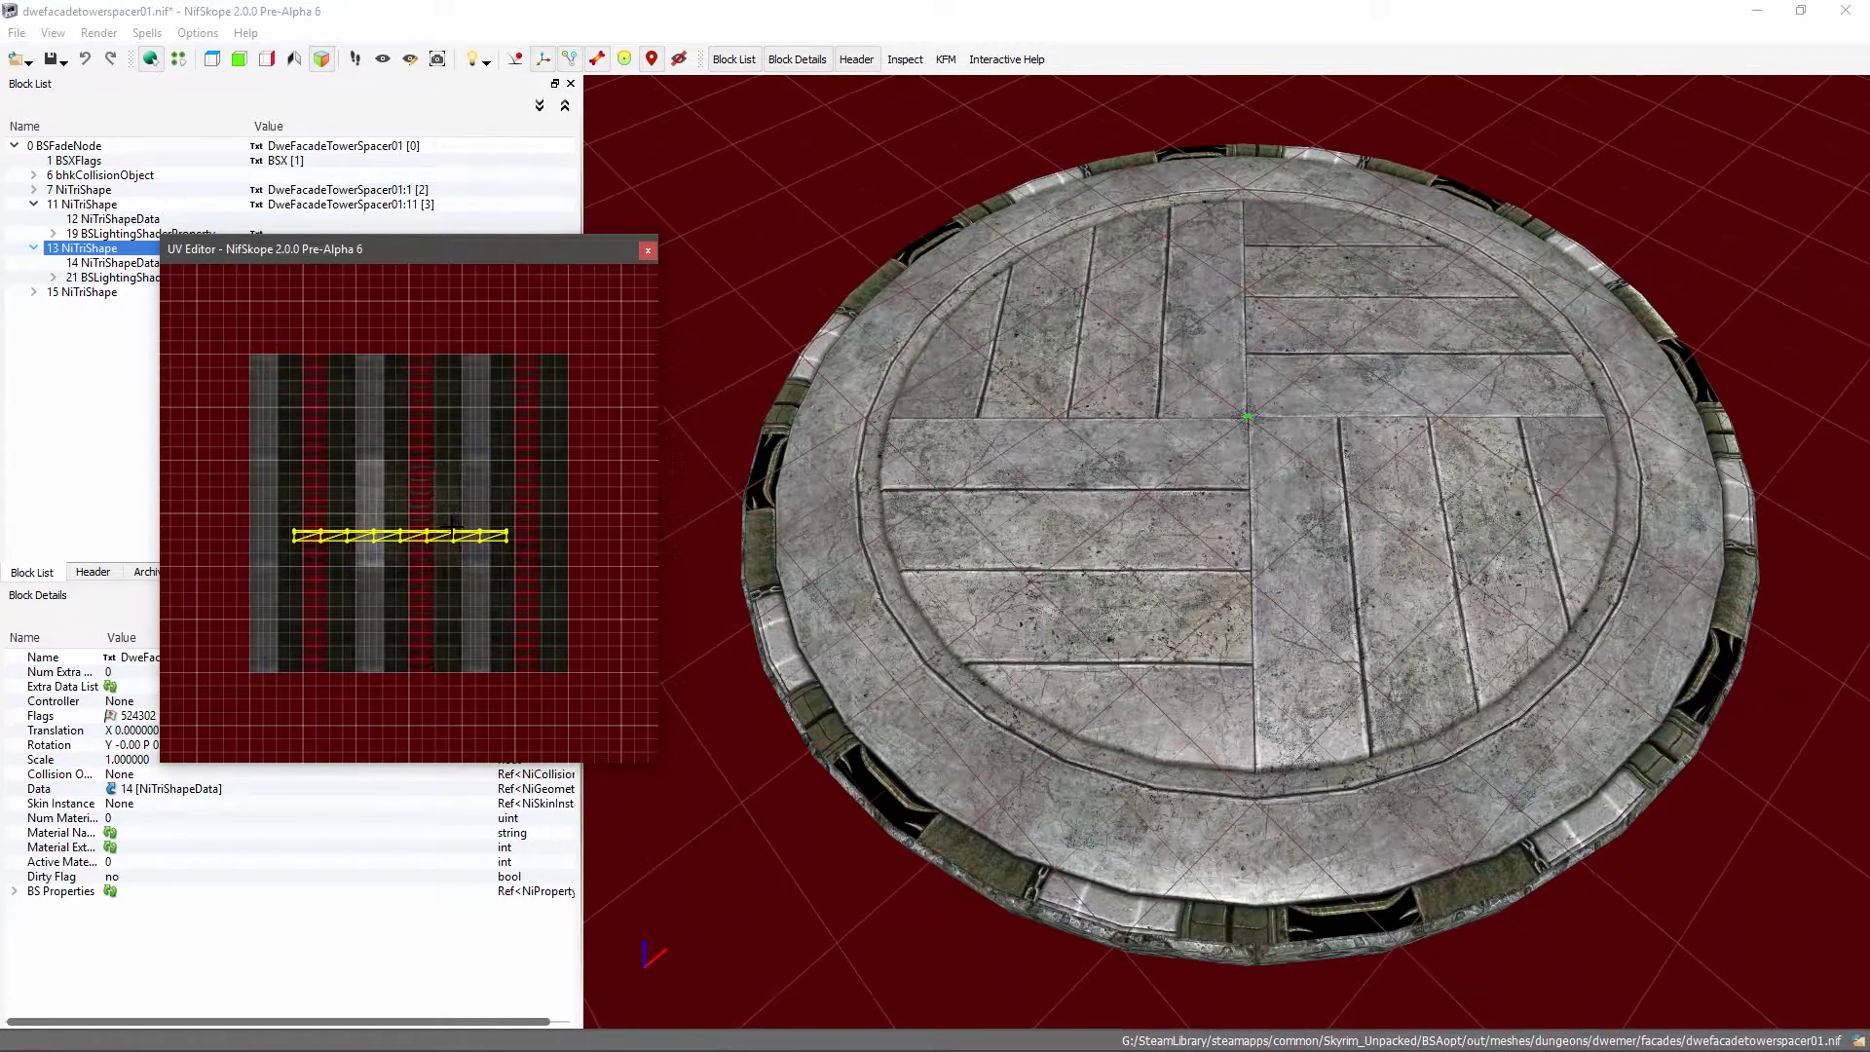
pyautogui.moveTo(451, 530); pyautogui.dragTo(427, 458)
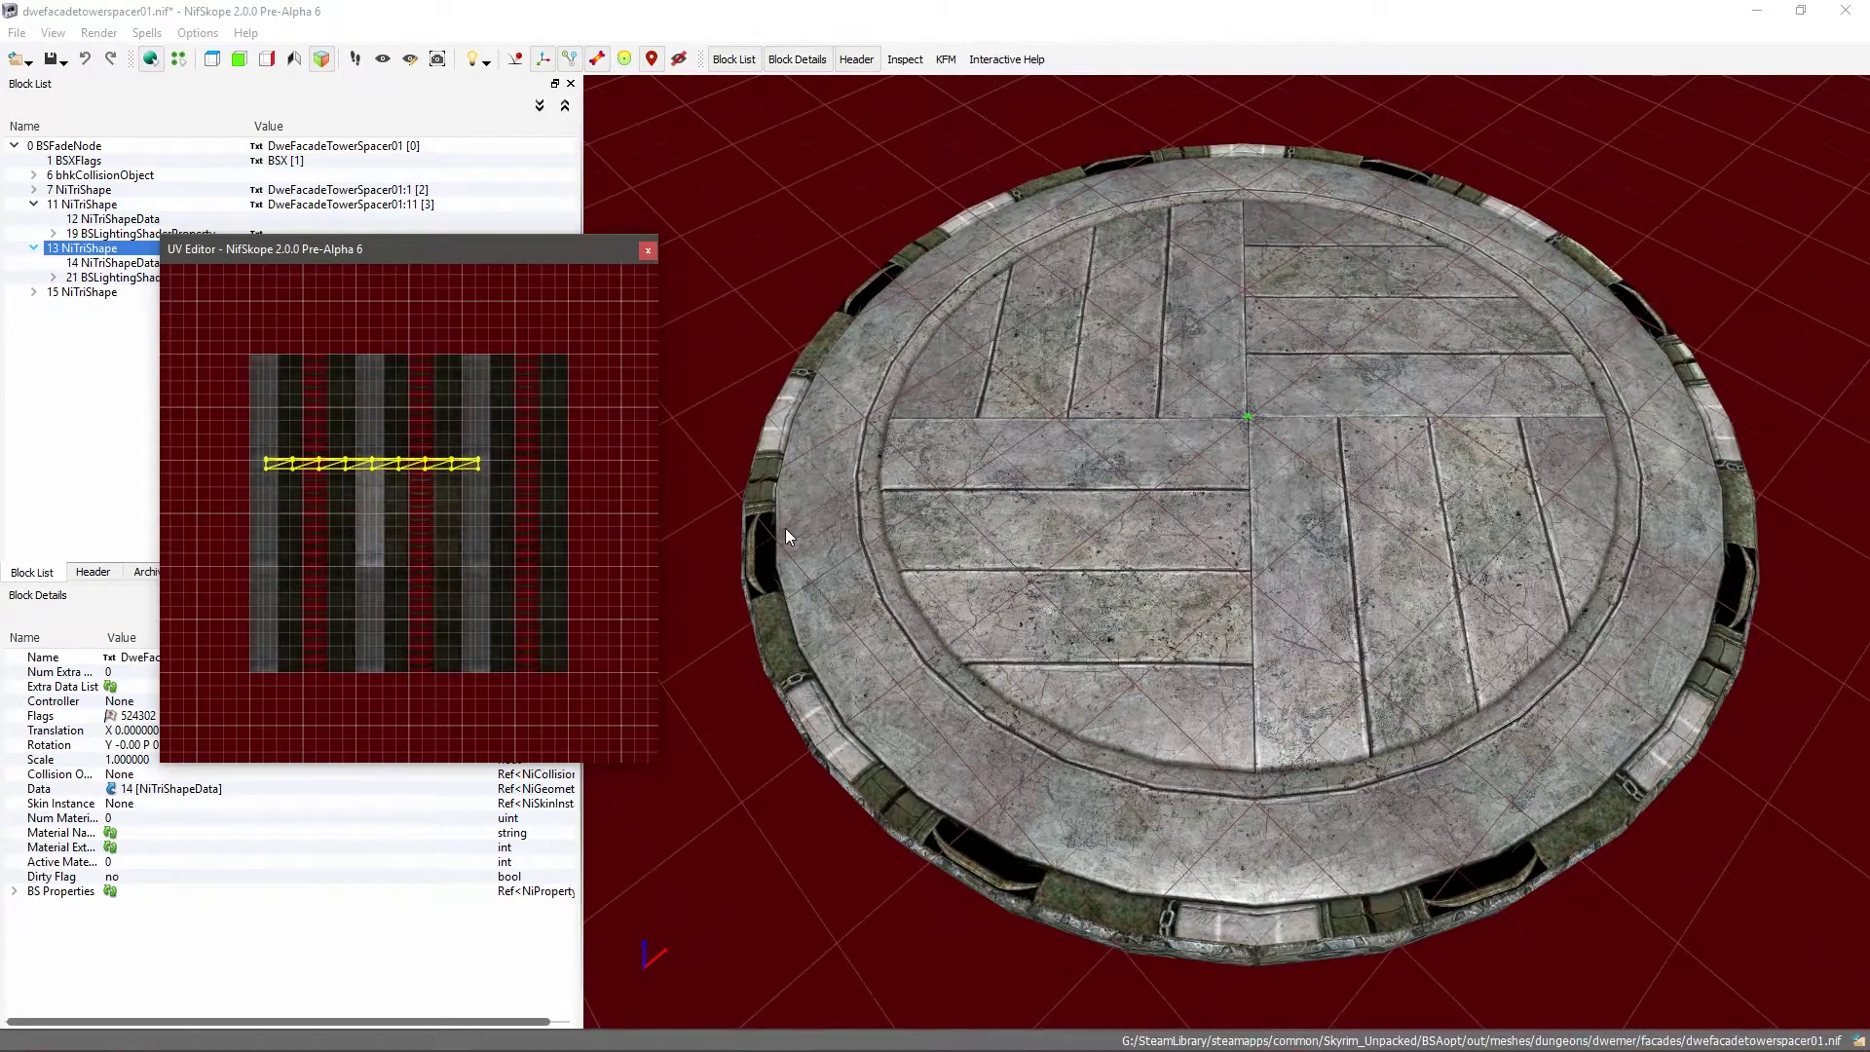
pyautogui.moveTo(785, 528); pyautogui.dragTo(881, 457)
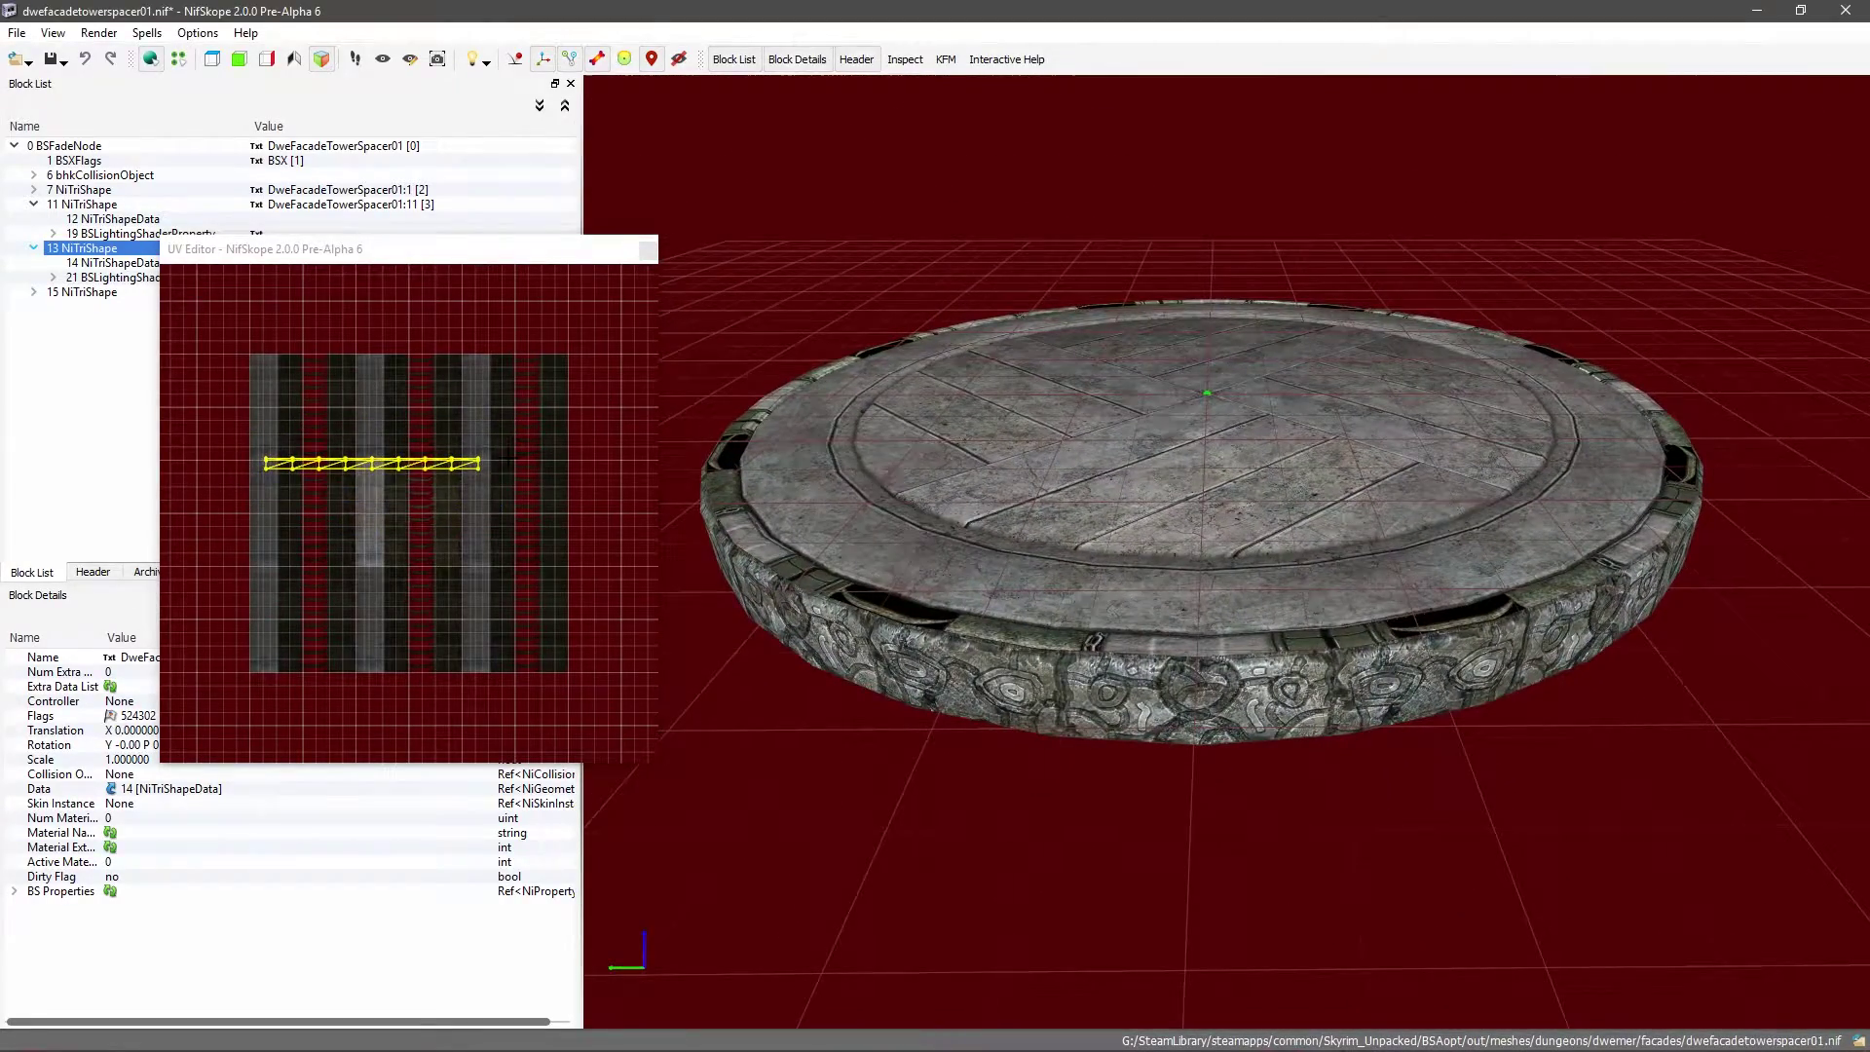
pyautogui.moveTo(775, 541); pyautogui.dragTo(938, 465)
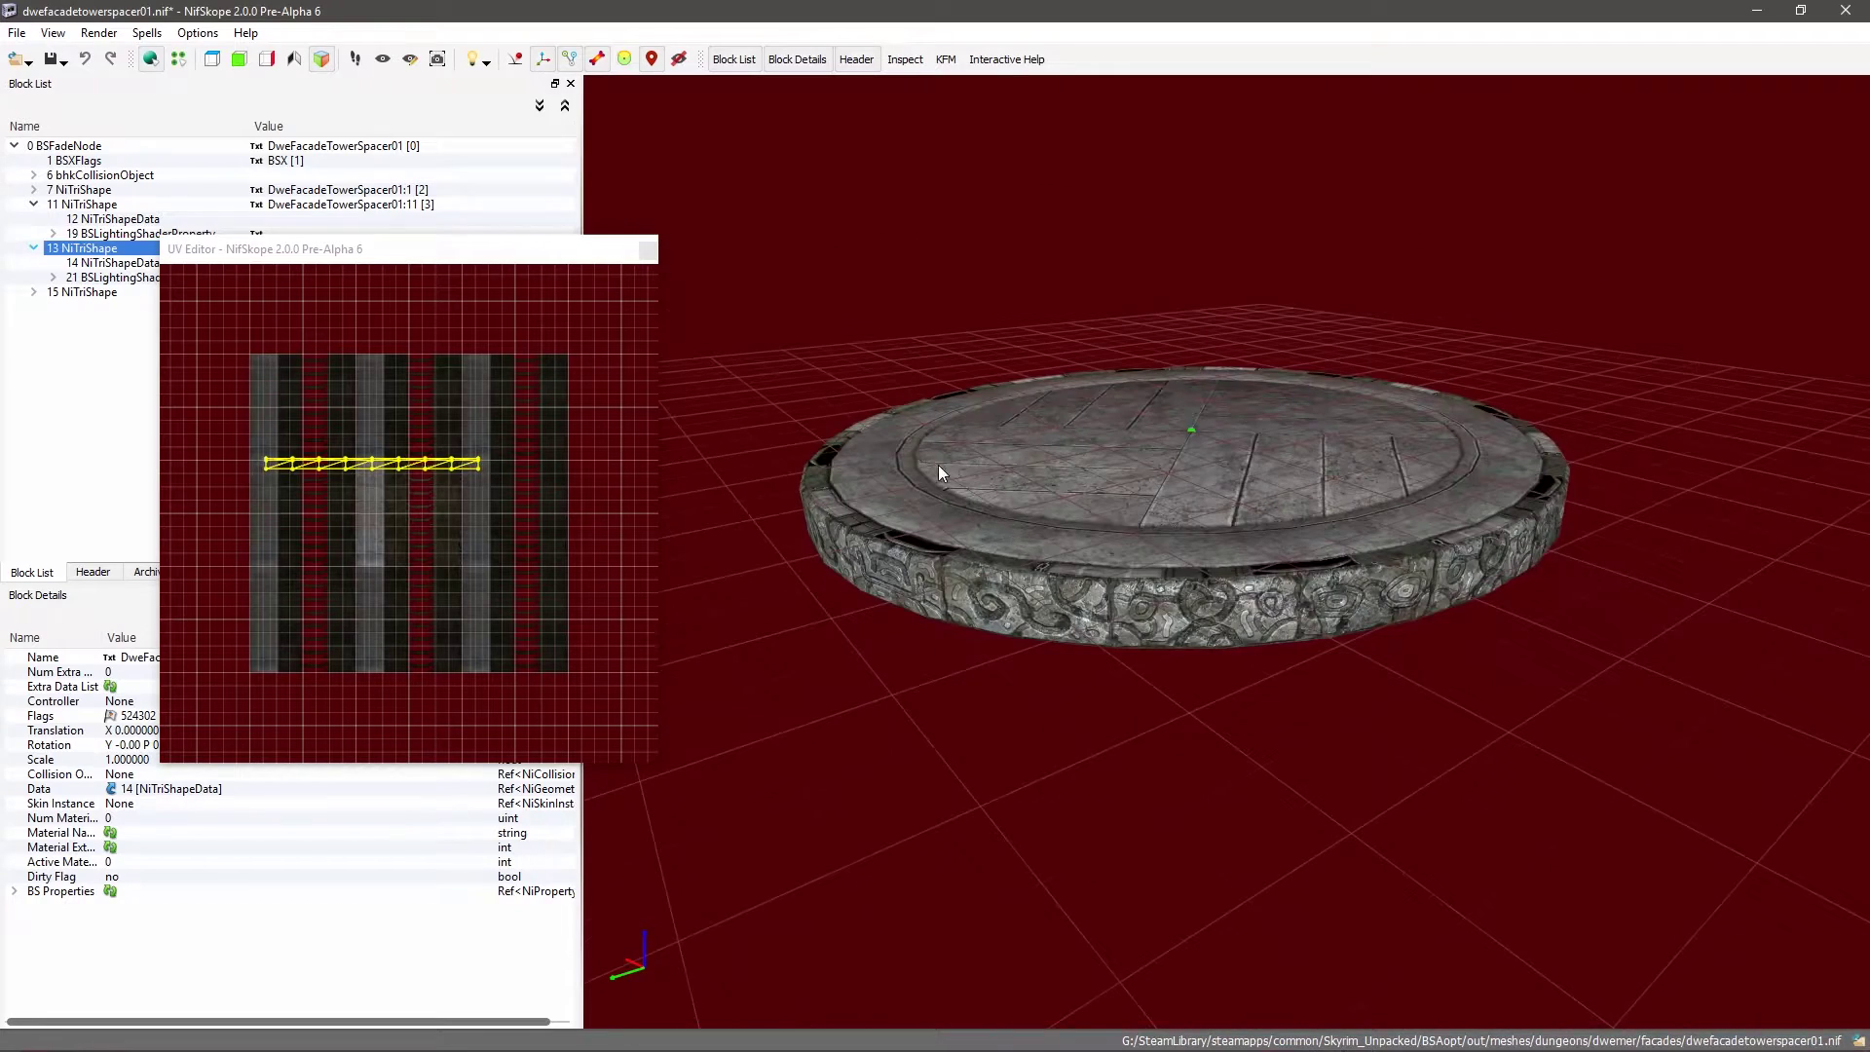
pyautogui.click(824, 494)
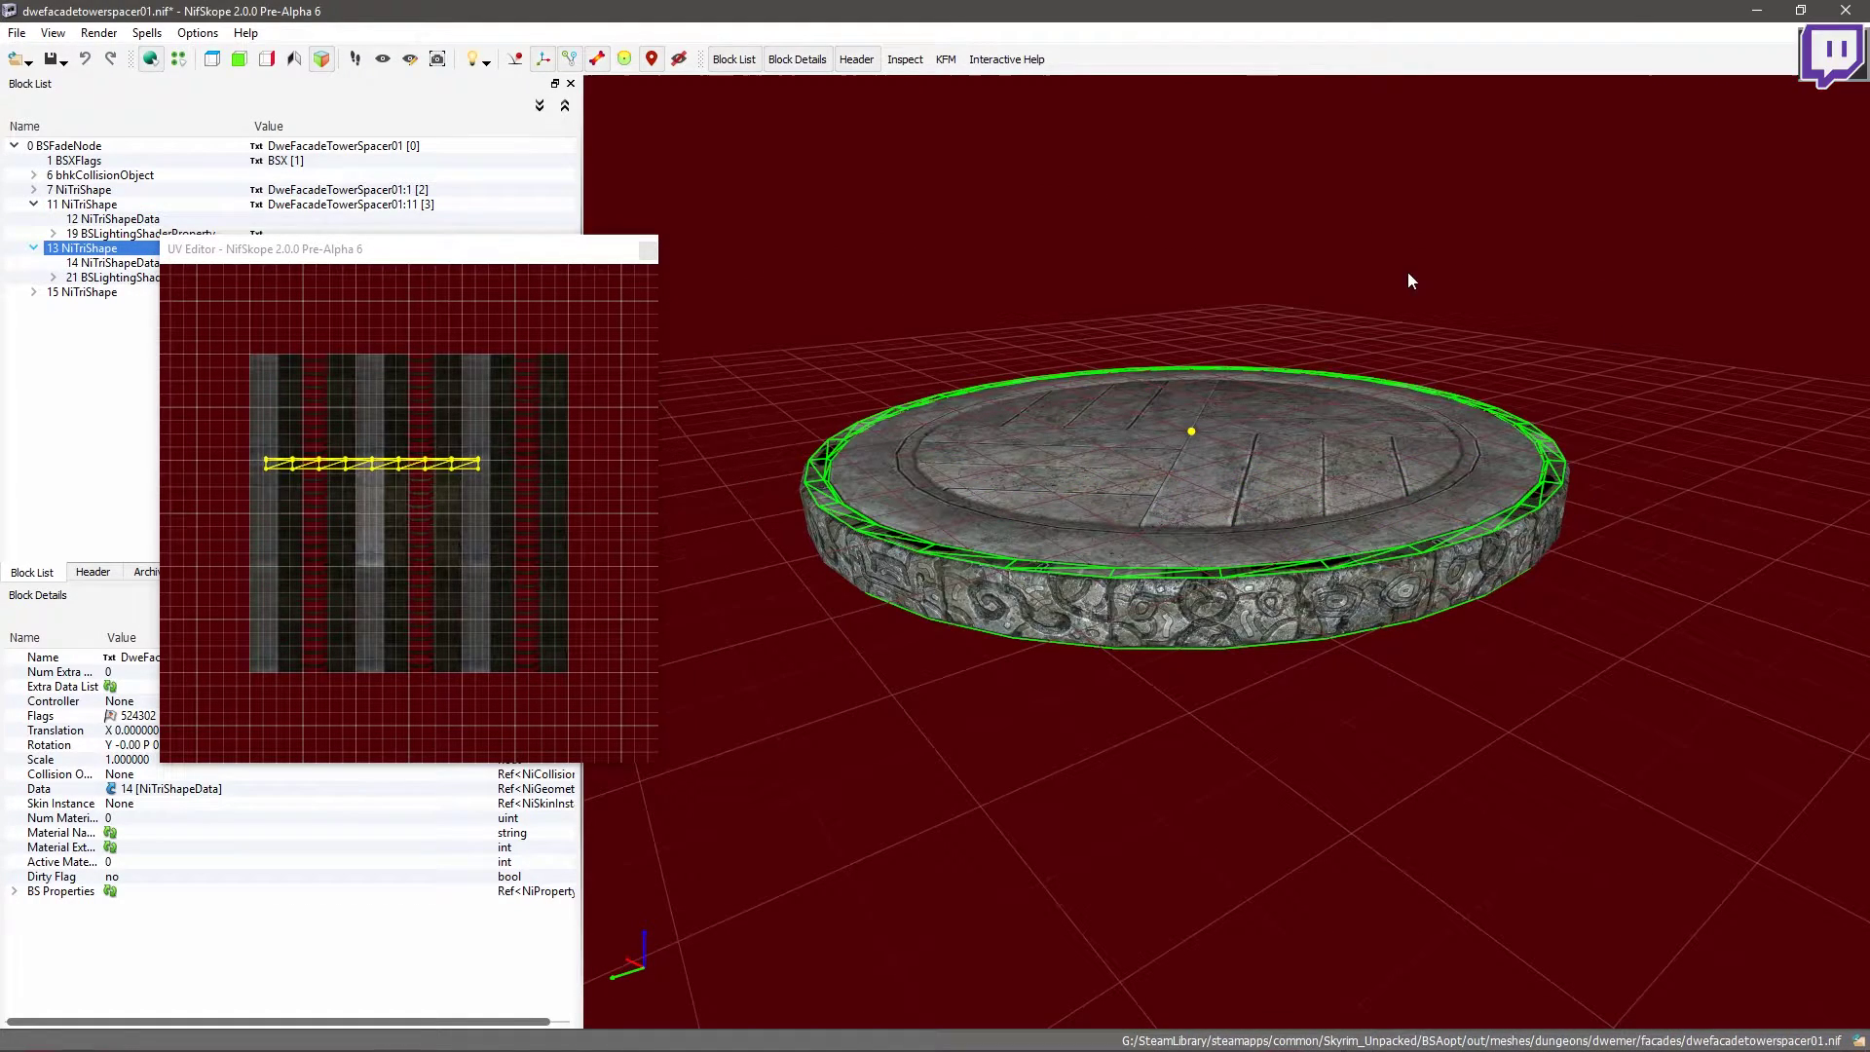
pyautogui.moveTo(1611, 205)
pyautogui.mouseDown()
pyautogui.moveTo(1336, 234)
pyautogui.moveTo(1285, 276)
pyautogui.moveTo(1327, 300)
pyautogui.moveTo(1324, 280)
pyautogui.mouseUp()
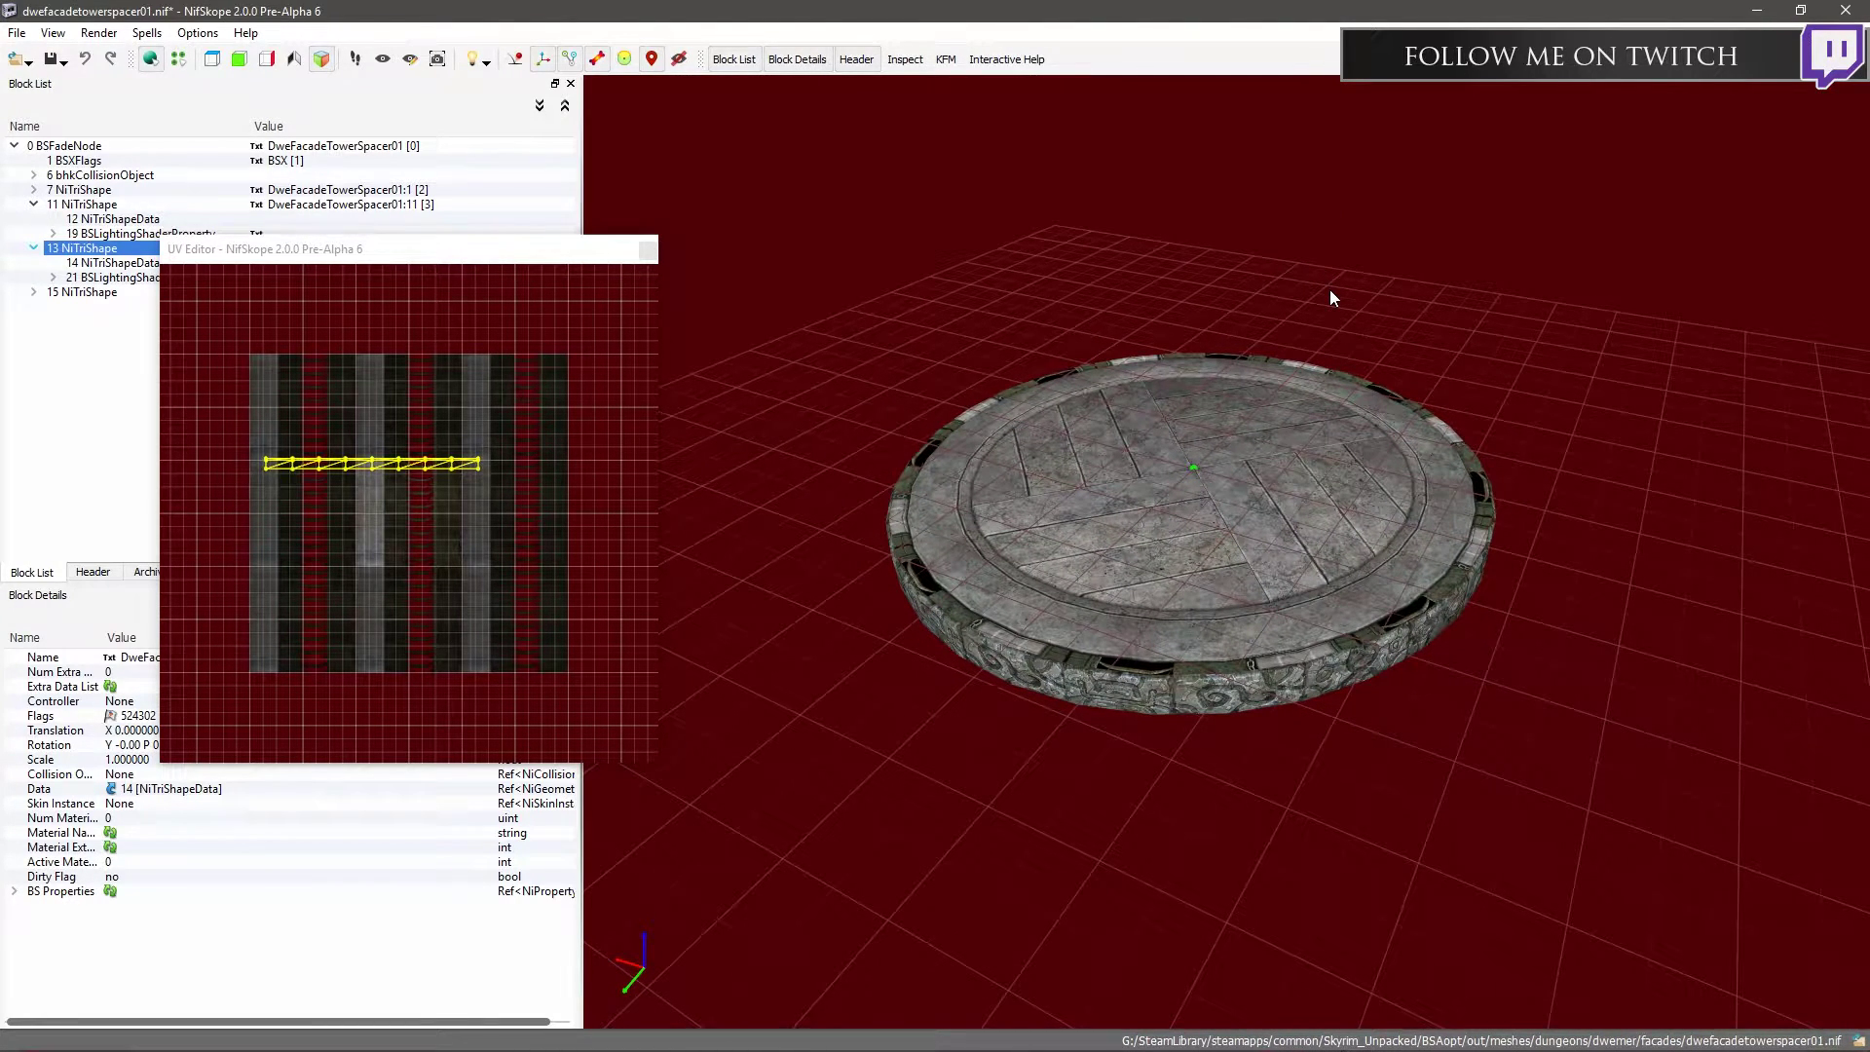
pyautogui.scroll(3, 1233, 301)
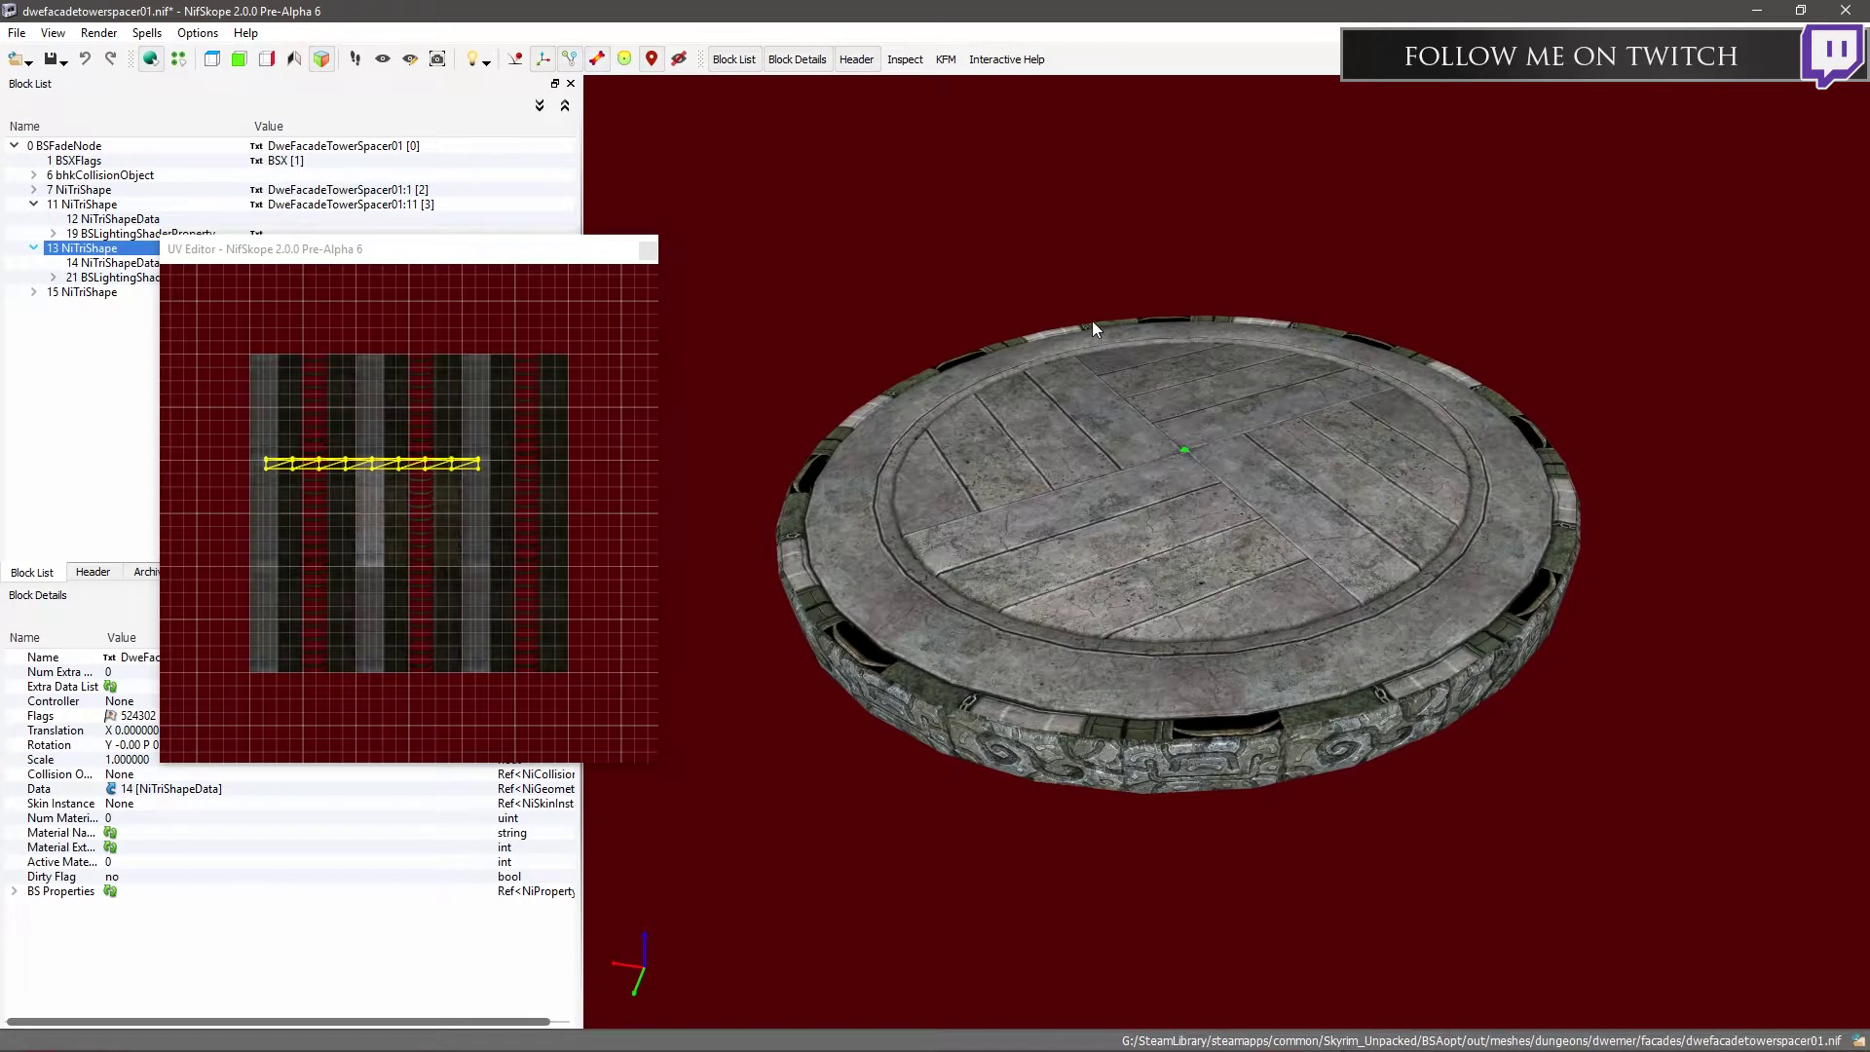
pyautogui.moveTo(1093, 329); pyautogui.dragTo(1114, 422)
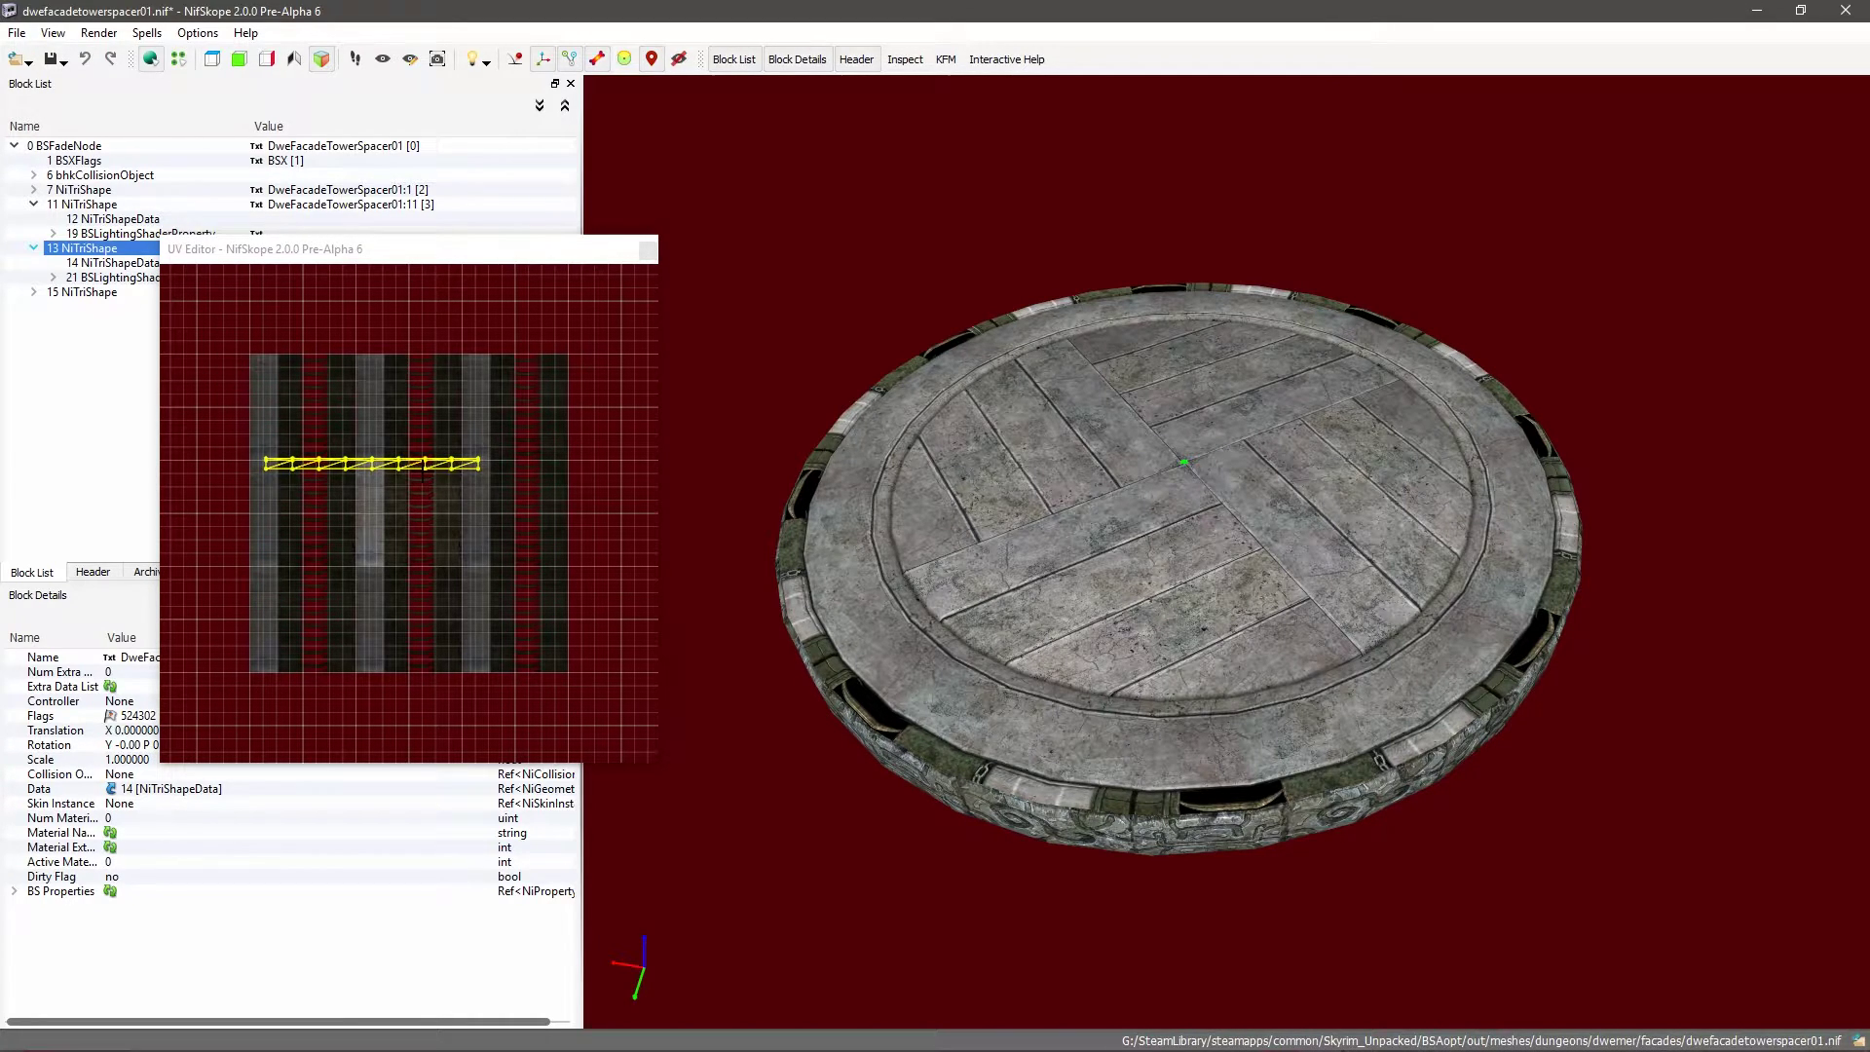
# Step: Try Select Connected on the overlapping rim UV strips
pyautogui.rightClick(426, 478)
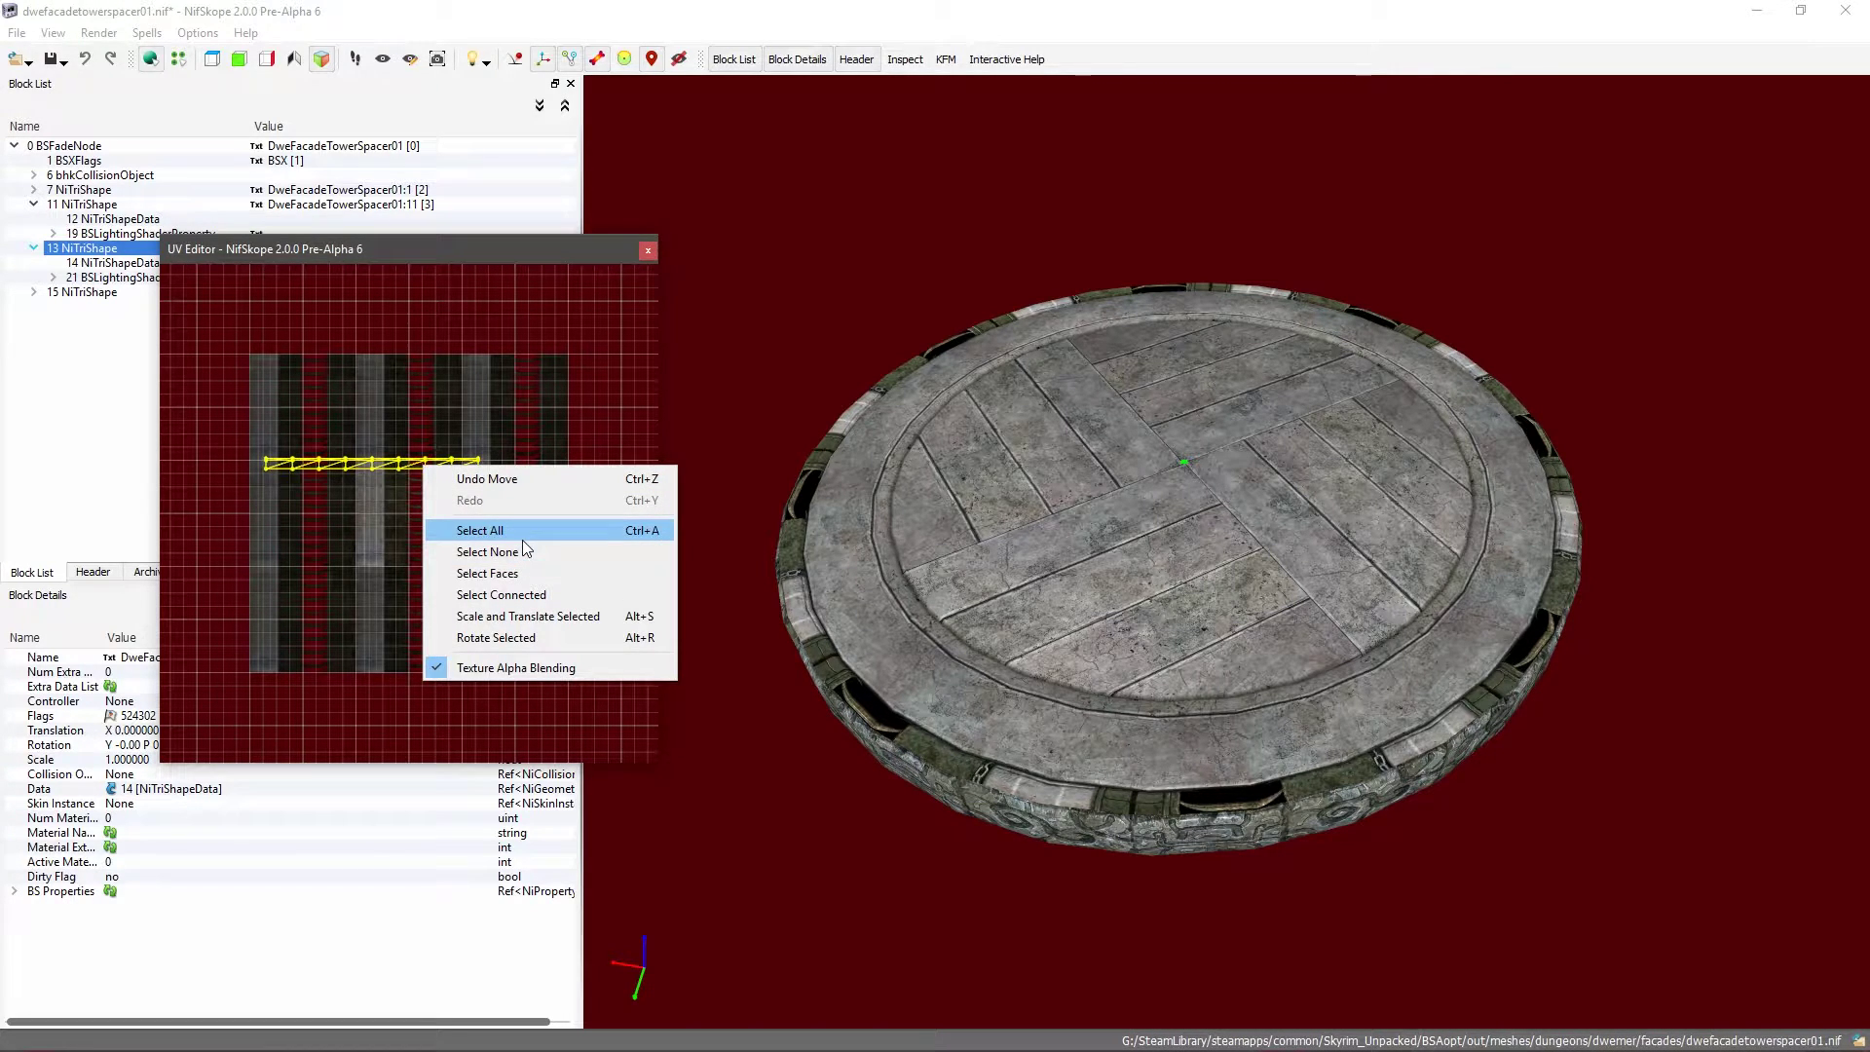
pyautogui.click(383, 526)
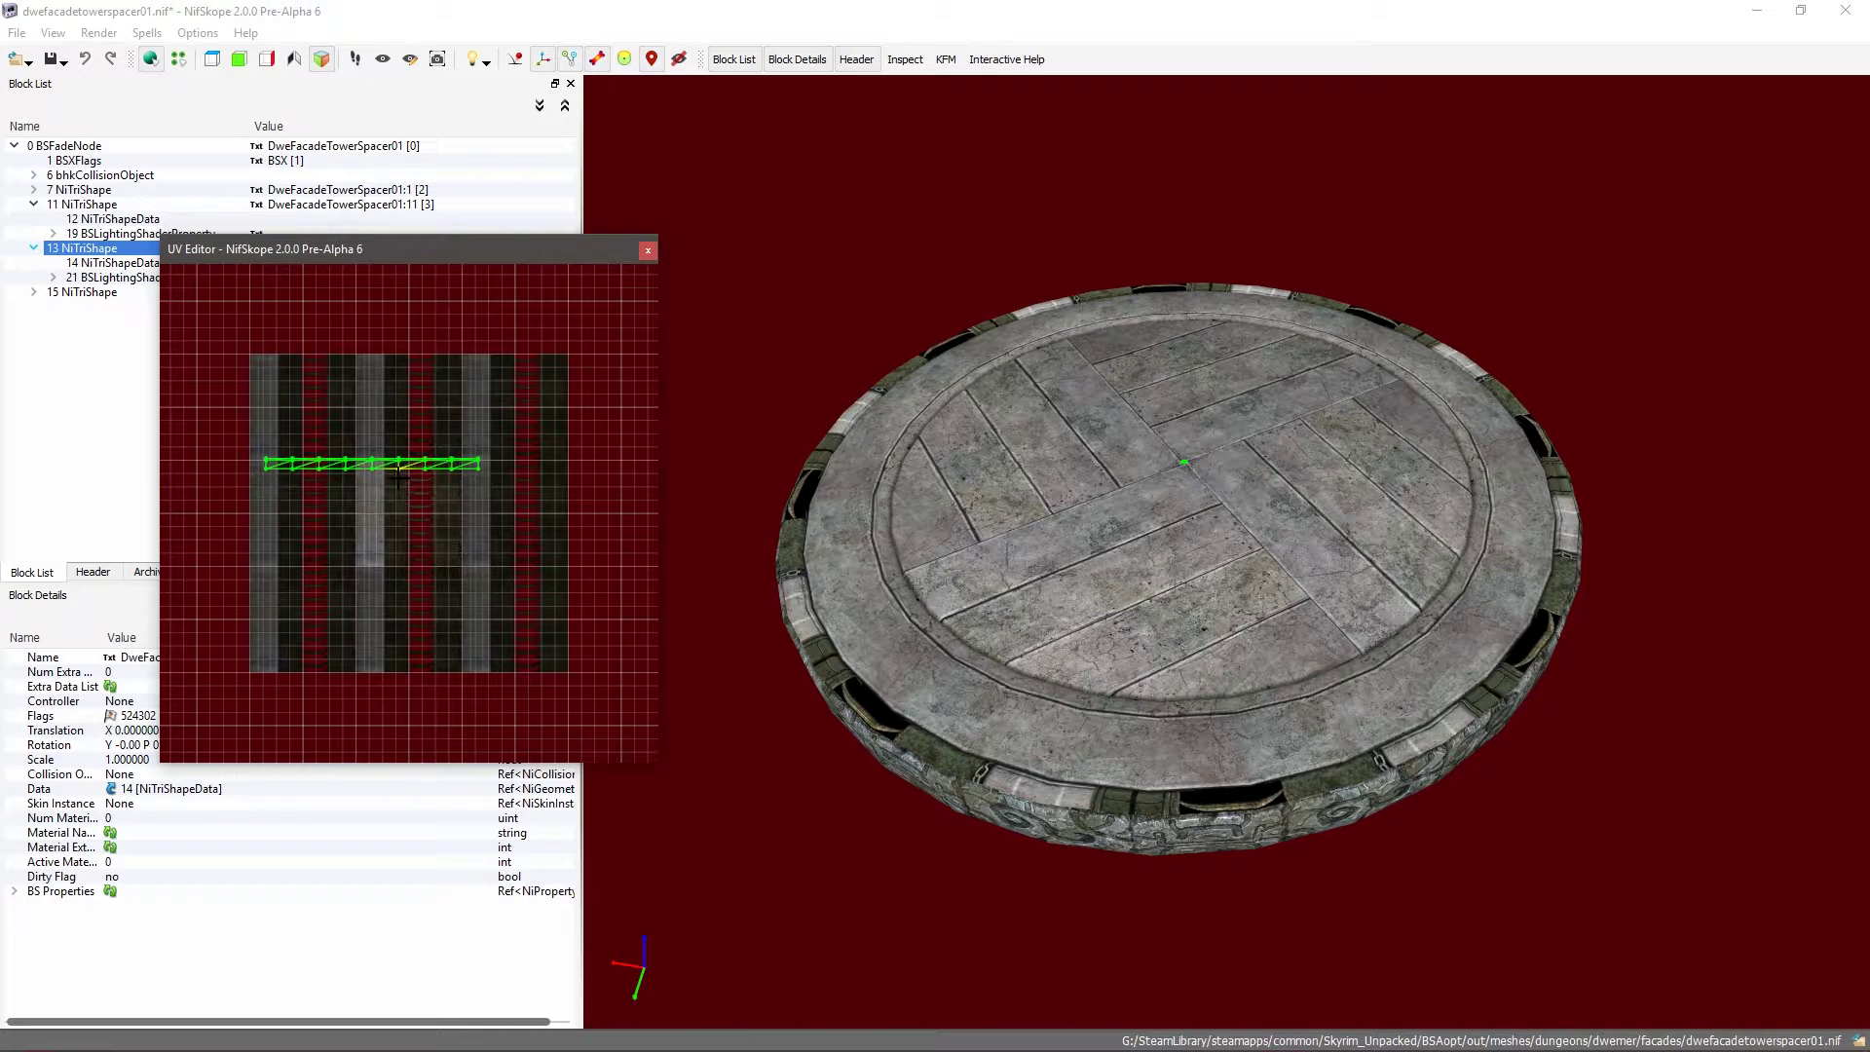
pyautogui.scroll(6, 398, 474)
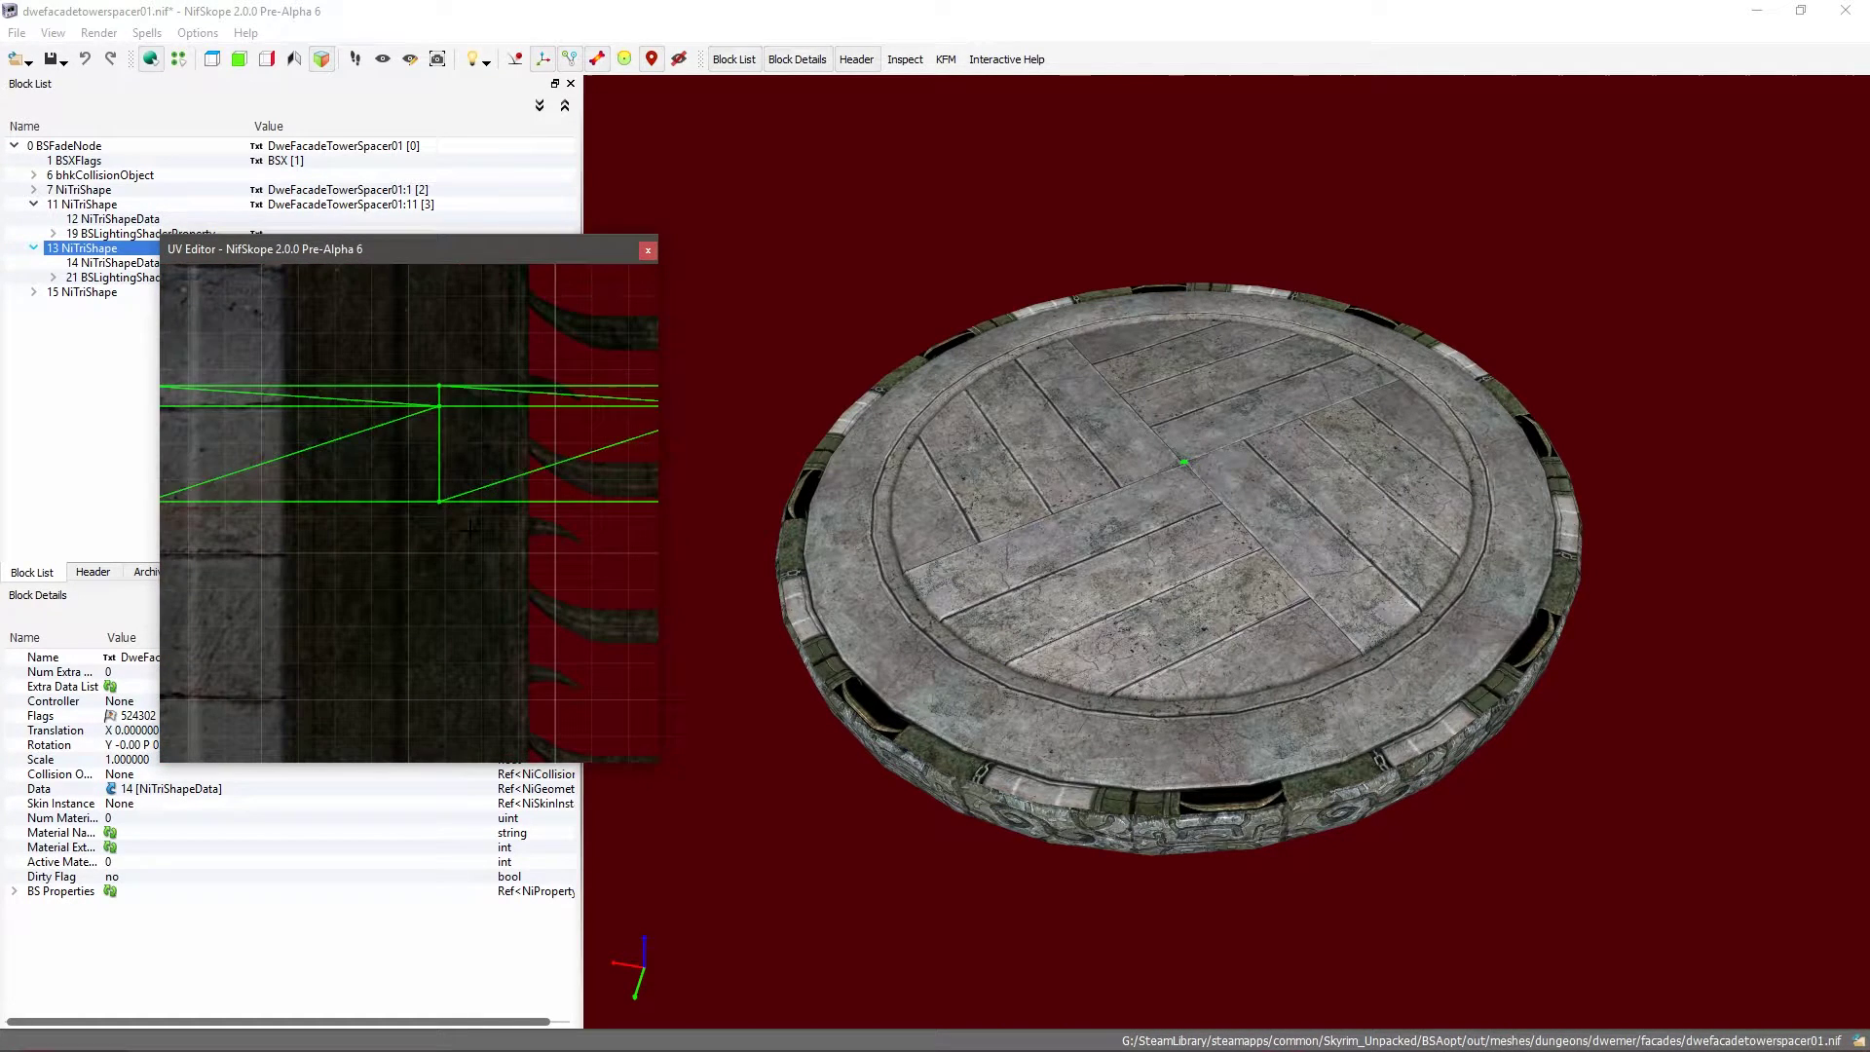
pyautogui.scroll(-6, 471, 527)
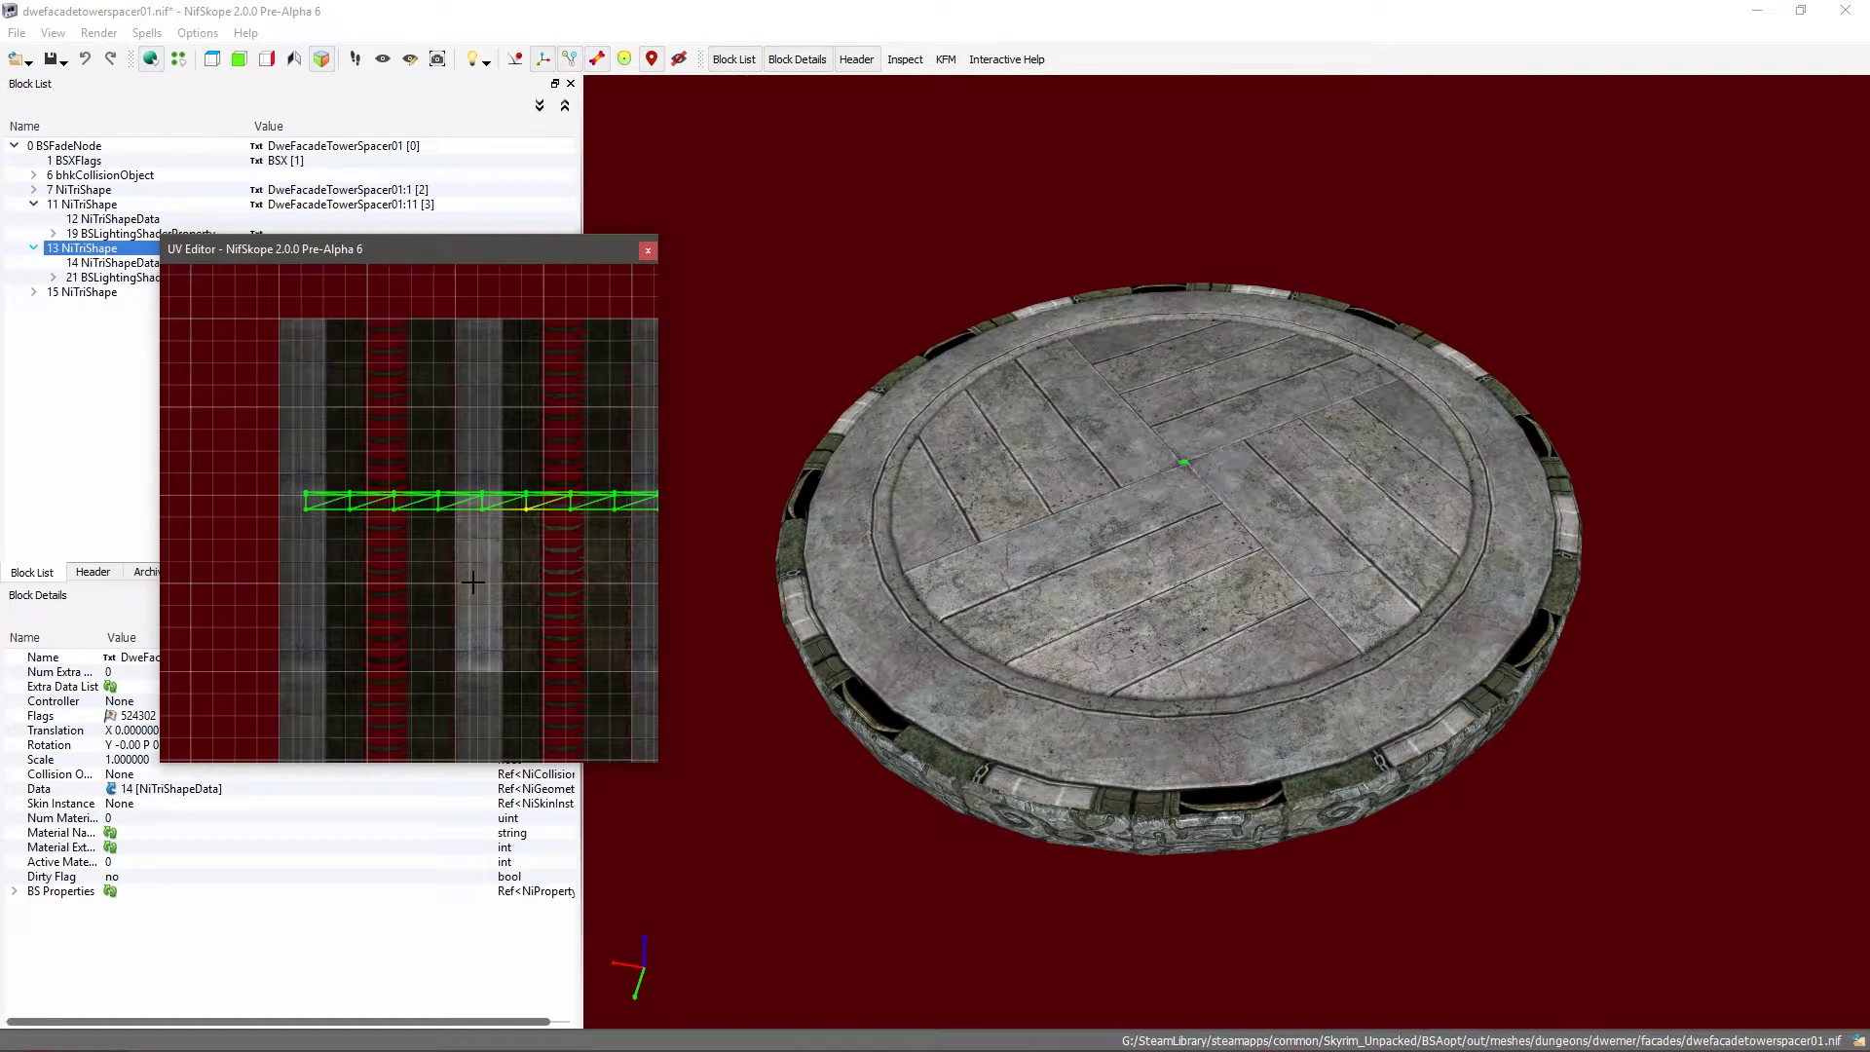
pyautogui.scroll(-4, 473, 582)
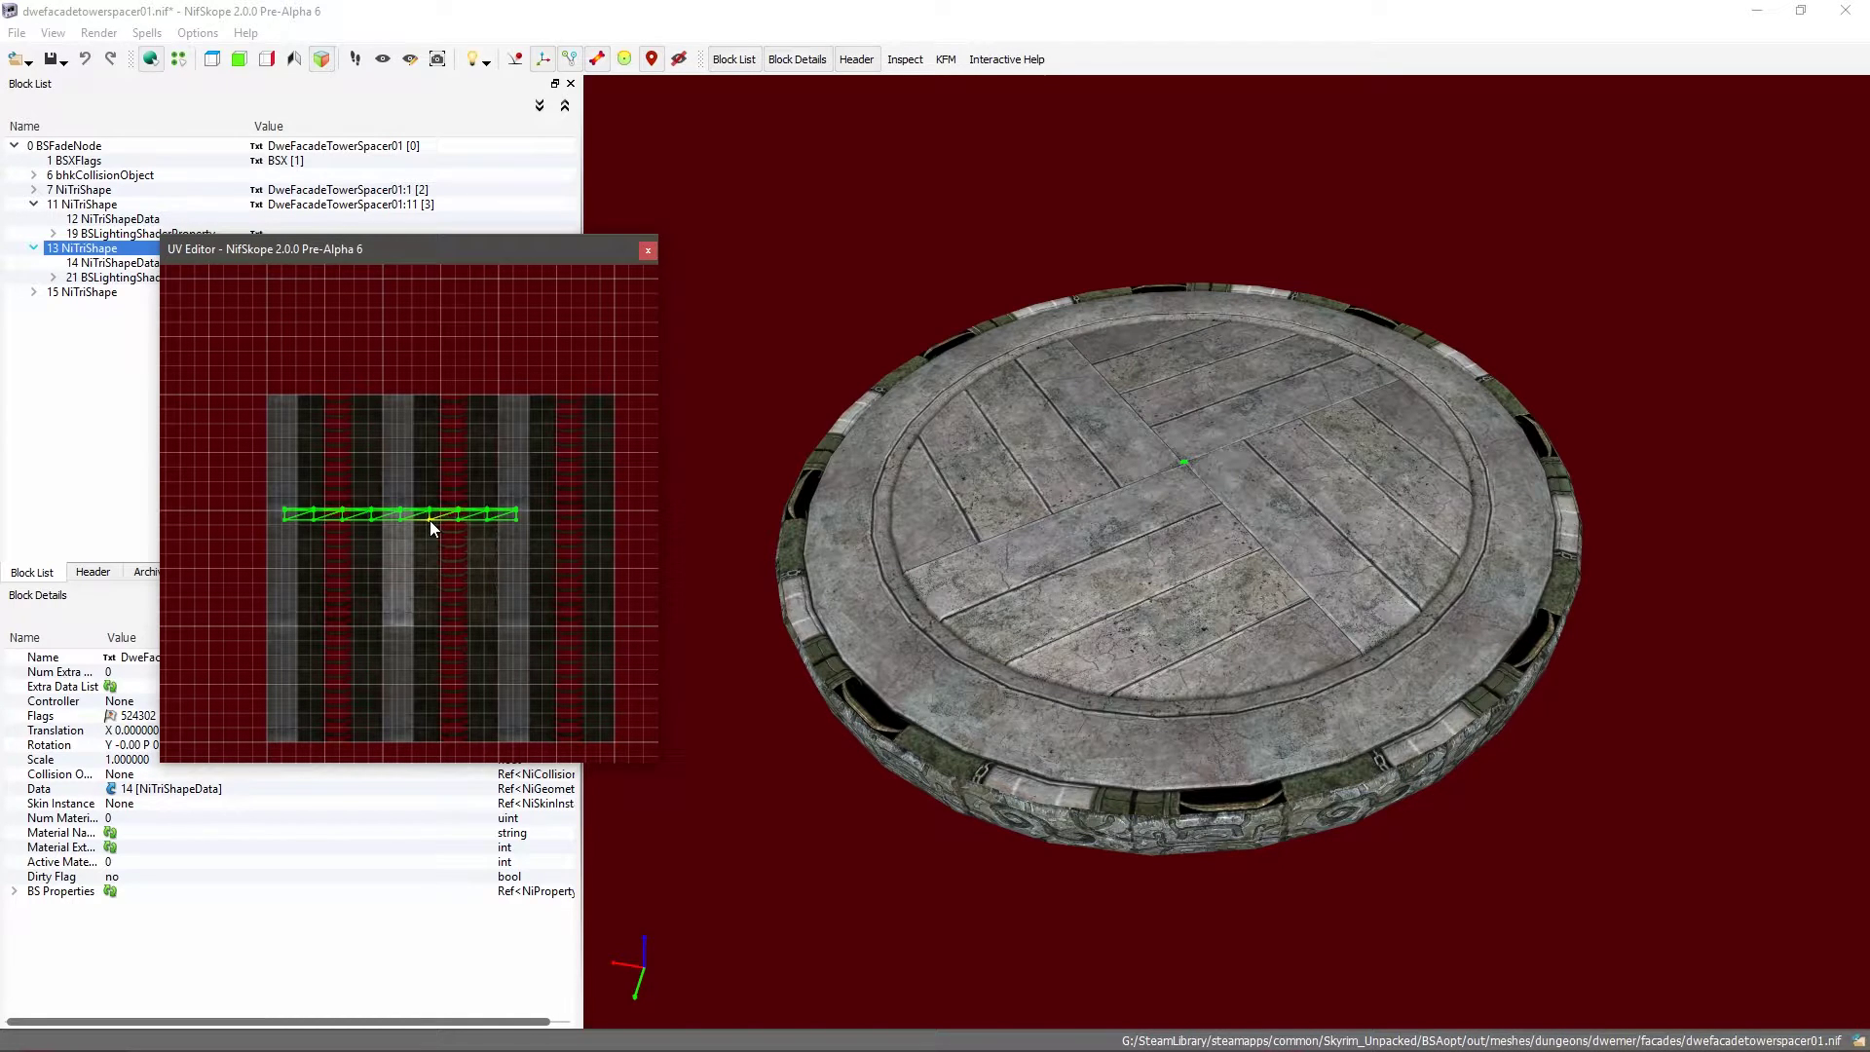
pyautogui.rightClick(432, 527)
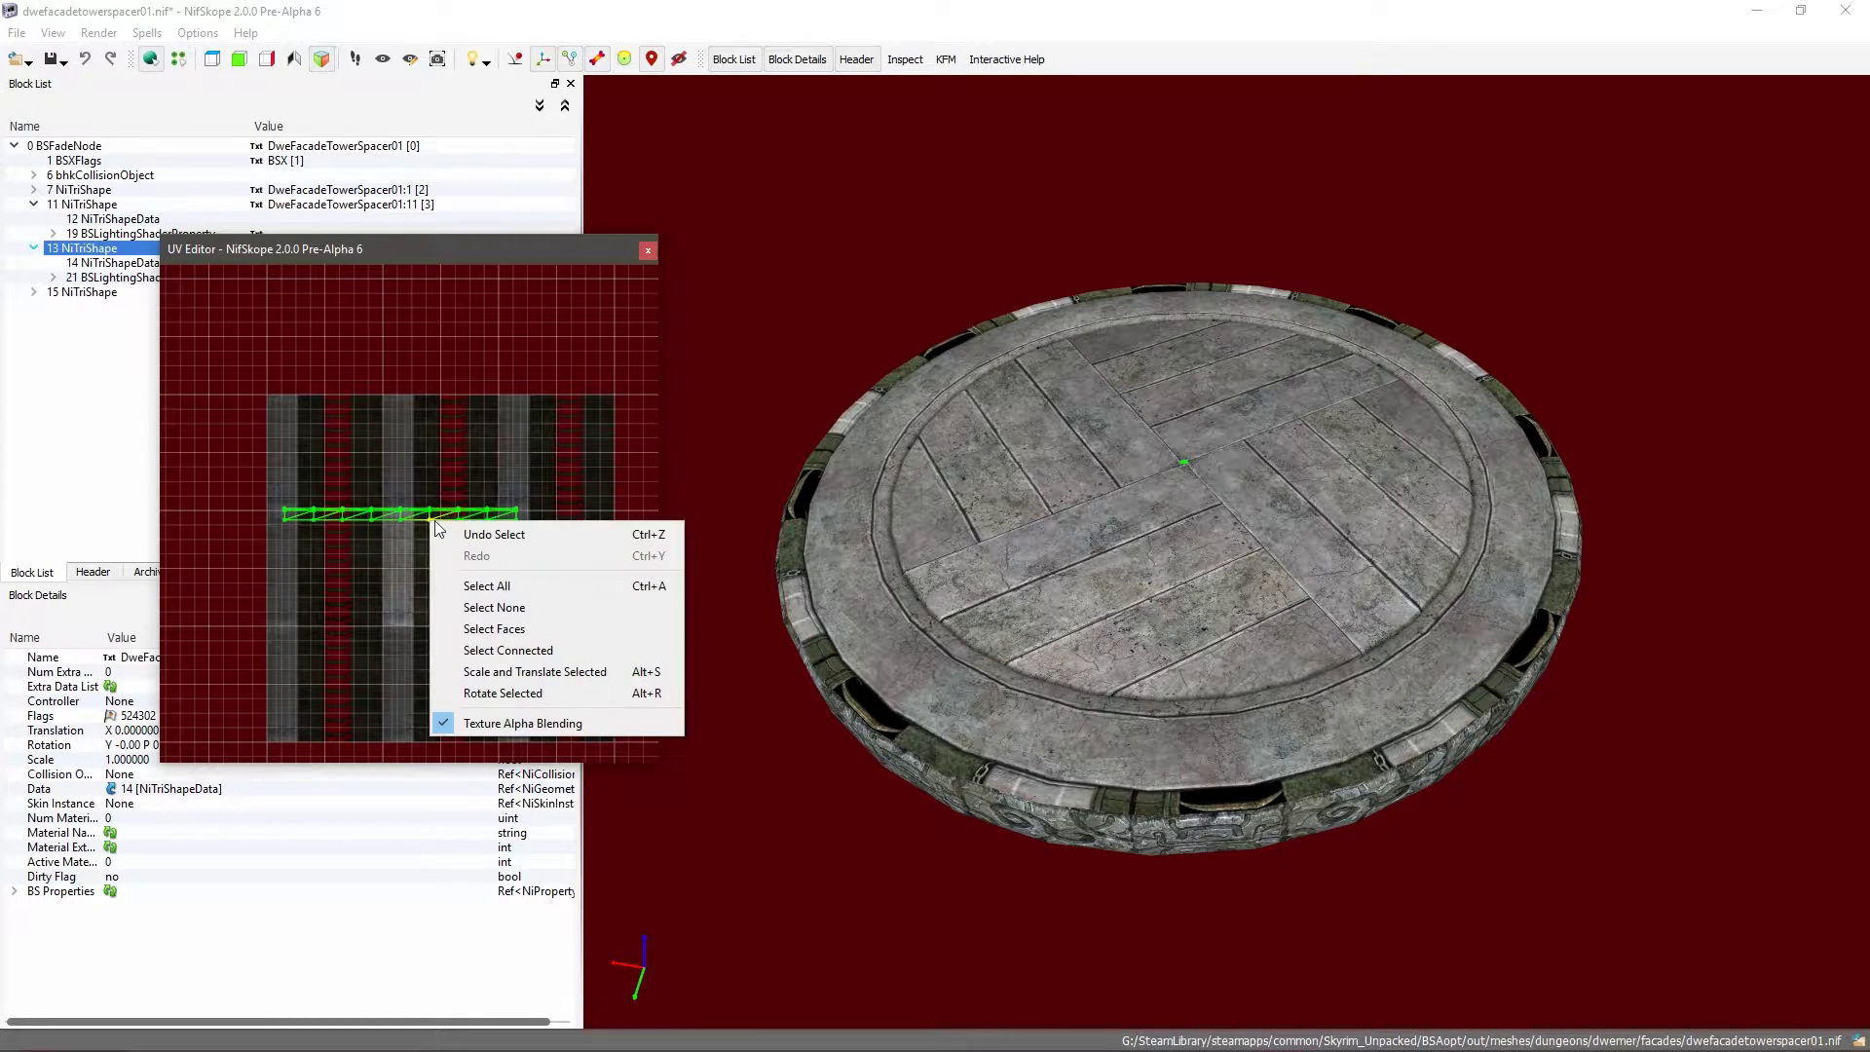
pyautogui.click(503, 650)
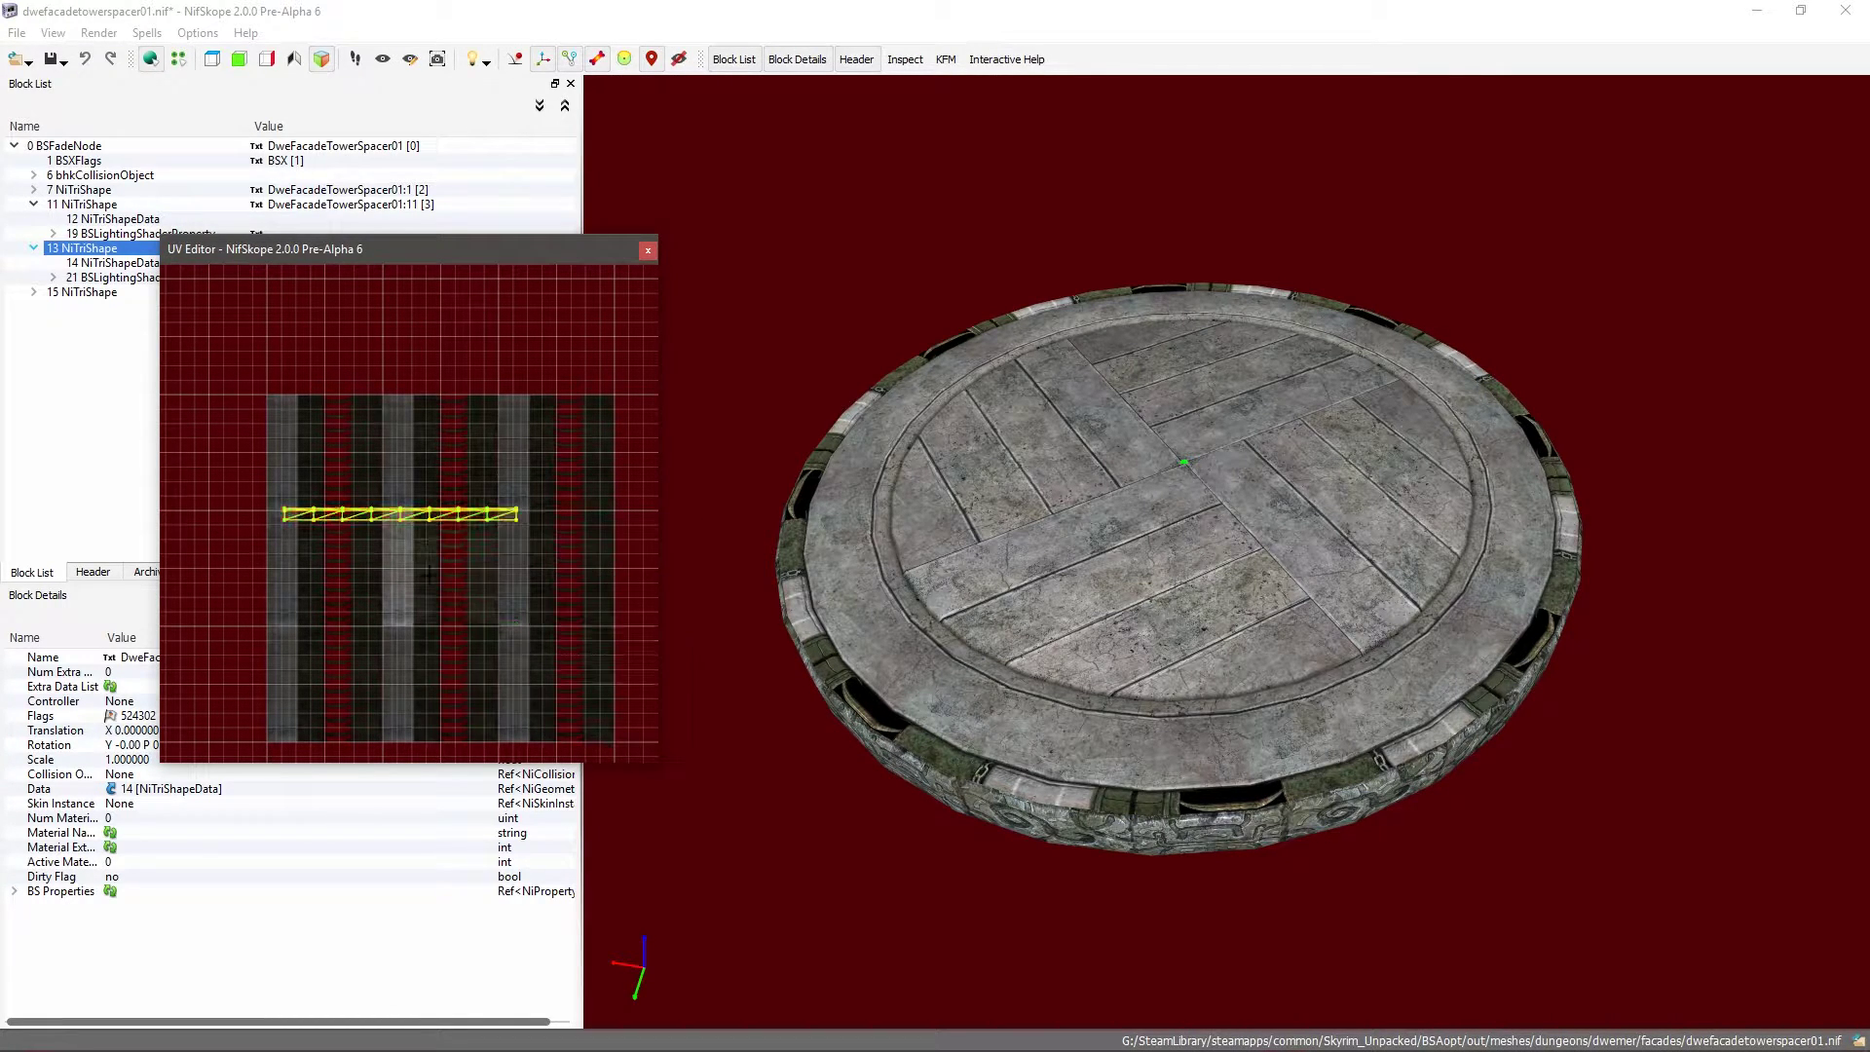
pyautogui.rightClick(433, 526)
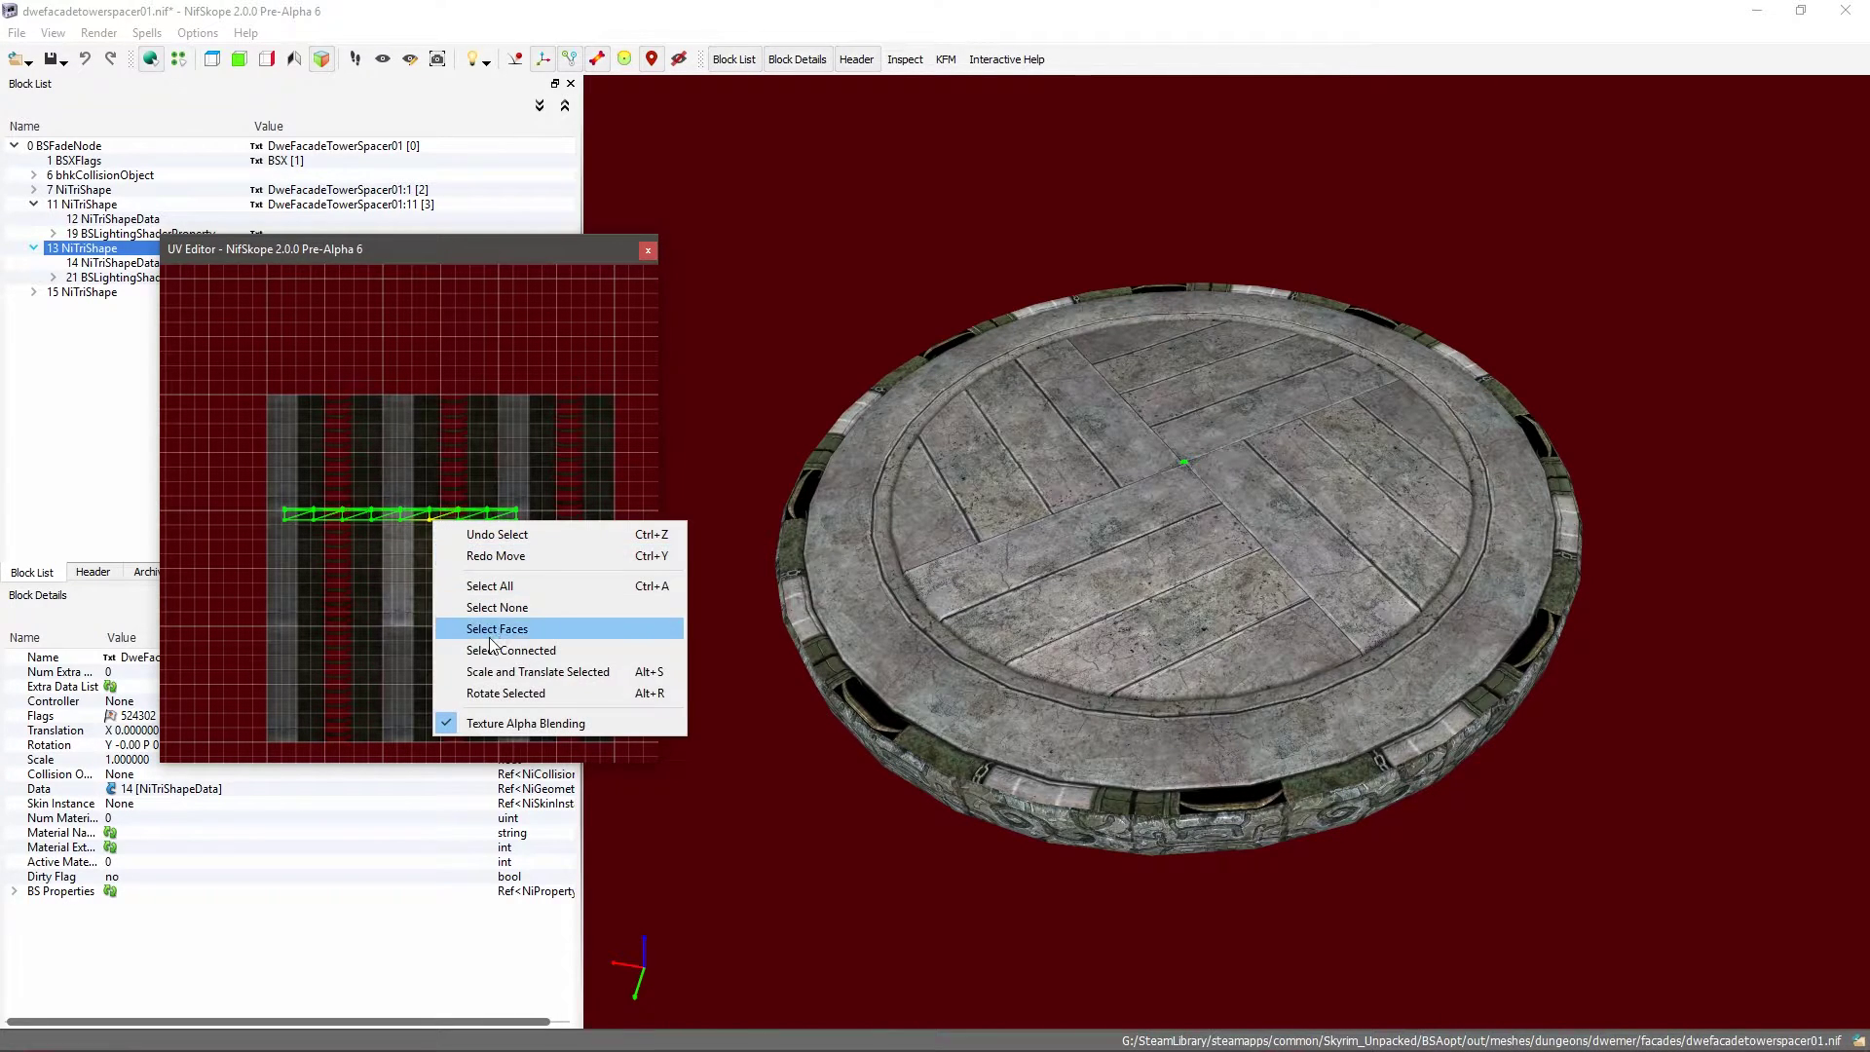
pyautogui.click(502, 651)
pyautogui.click(430, 508)
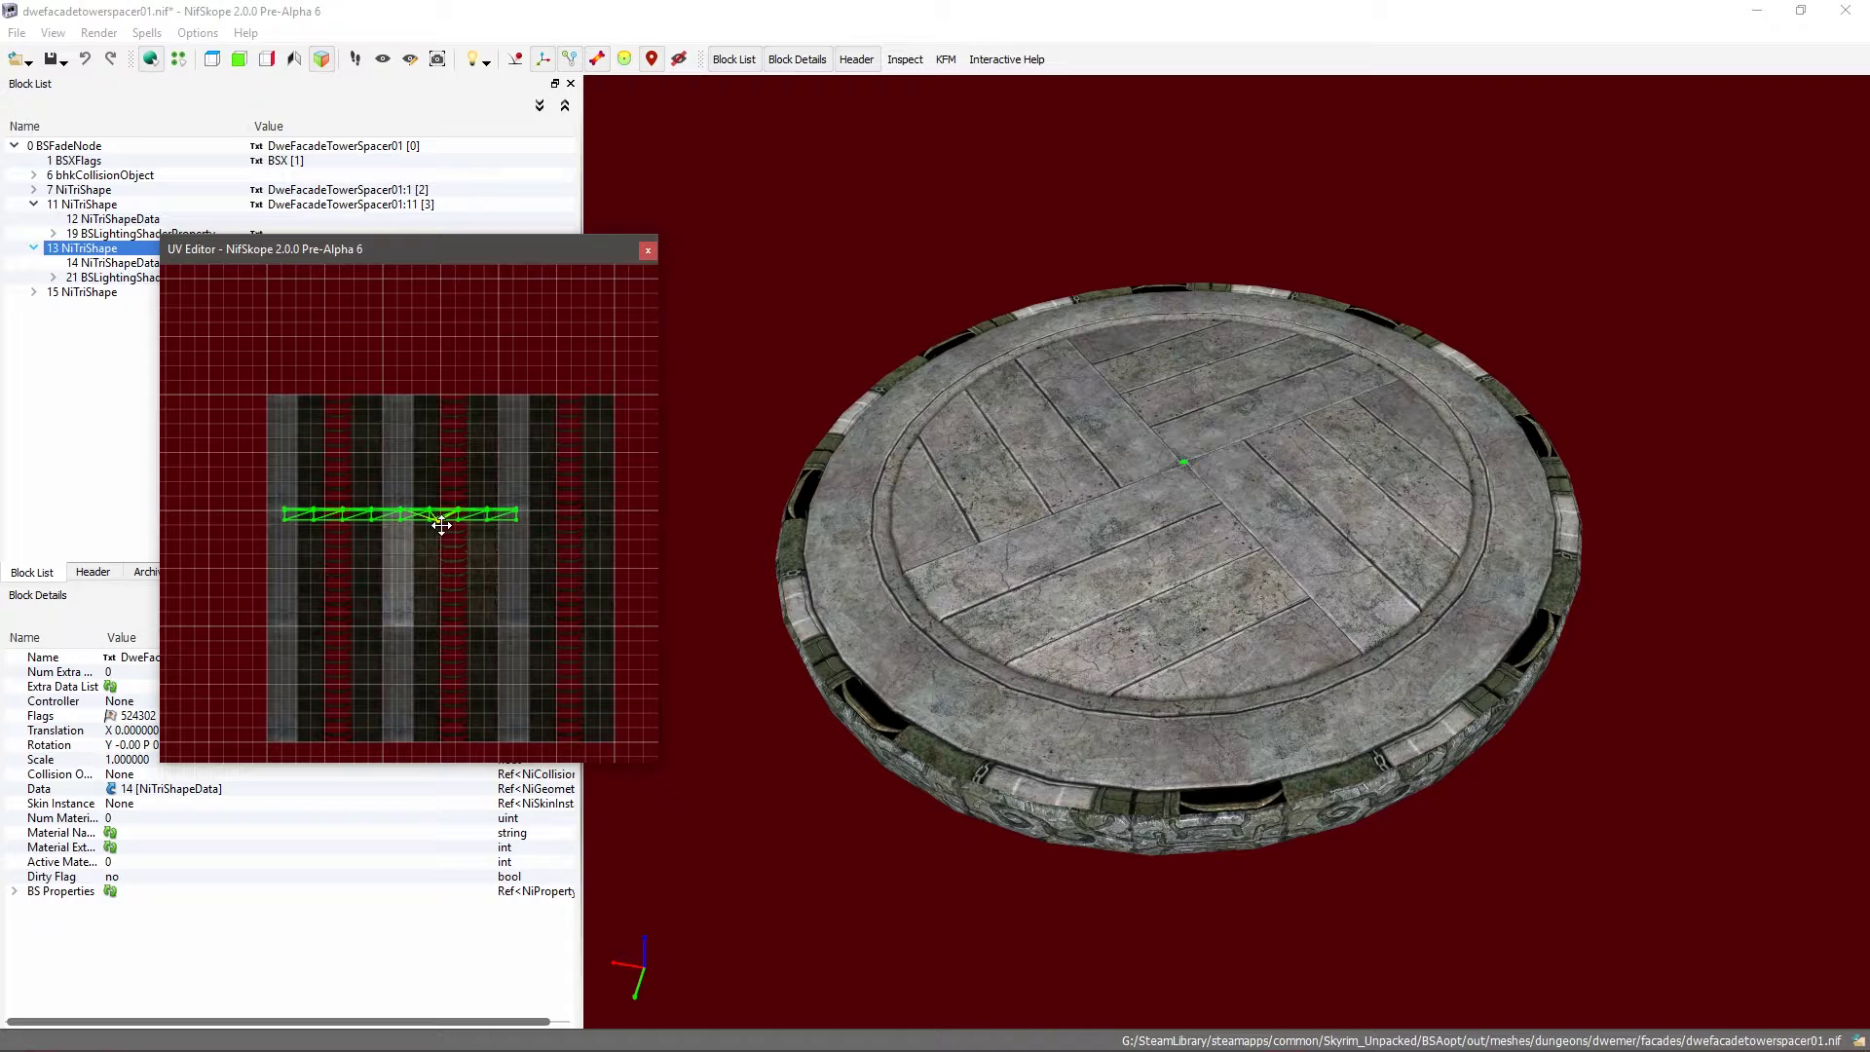
pyautogui.rightClick(443, 546)
pyautogui.click(503, 647)
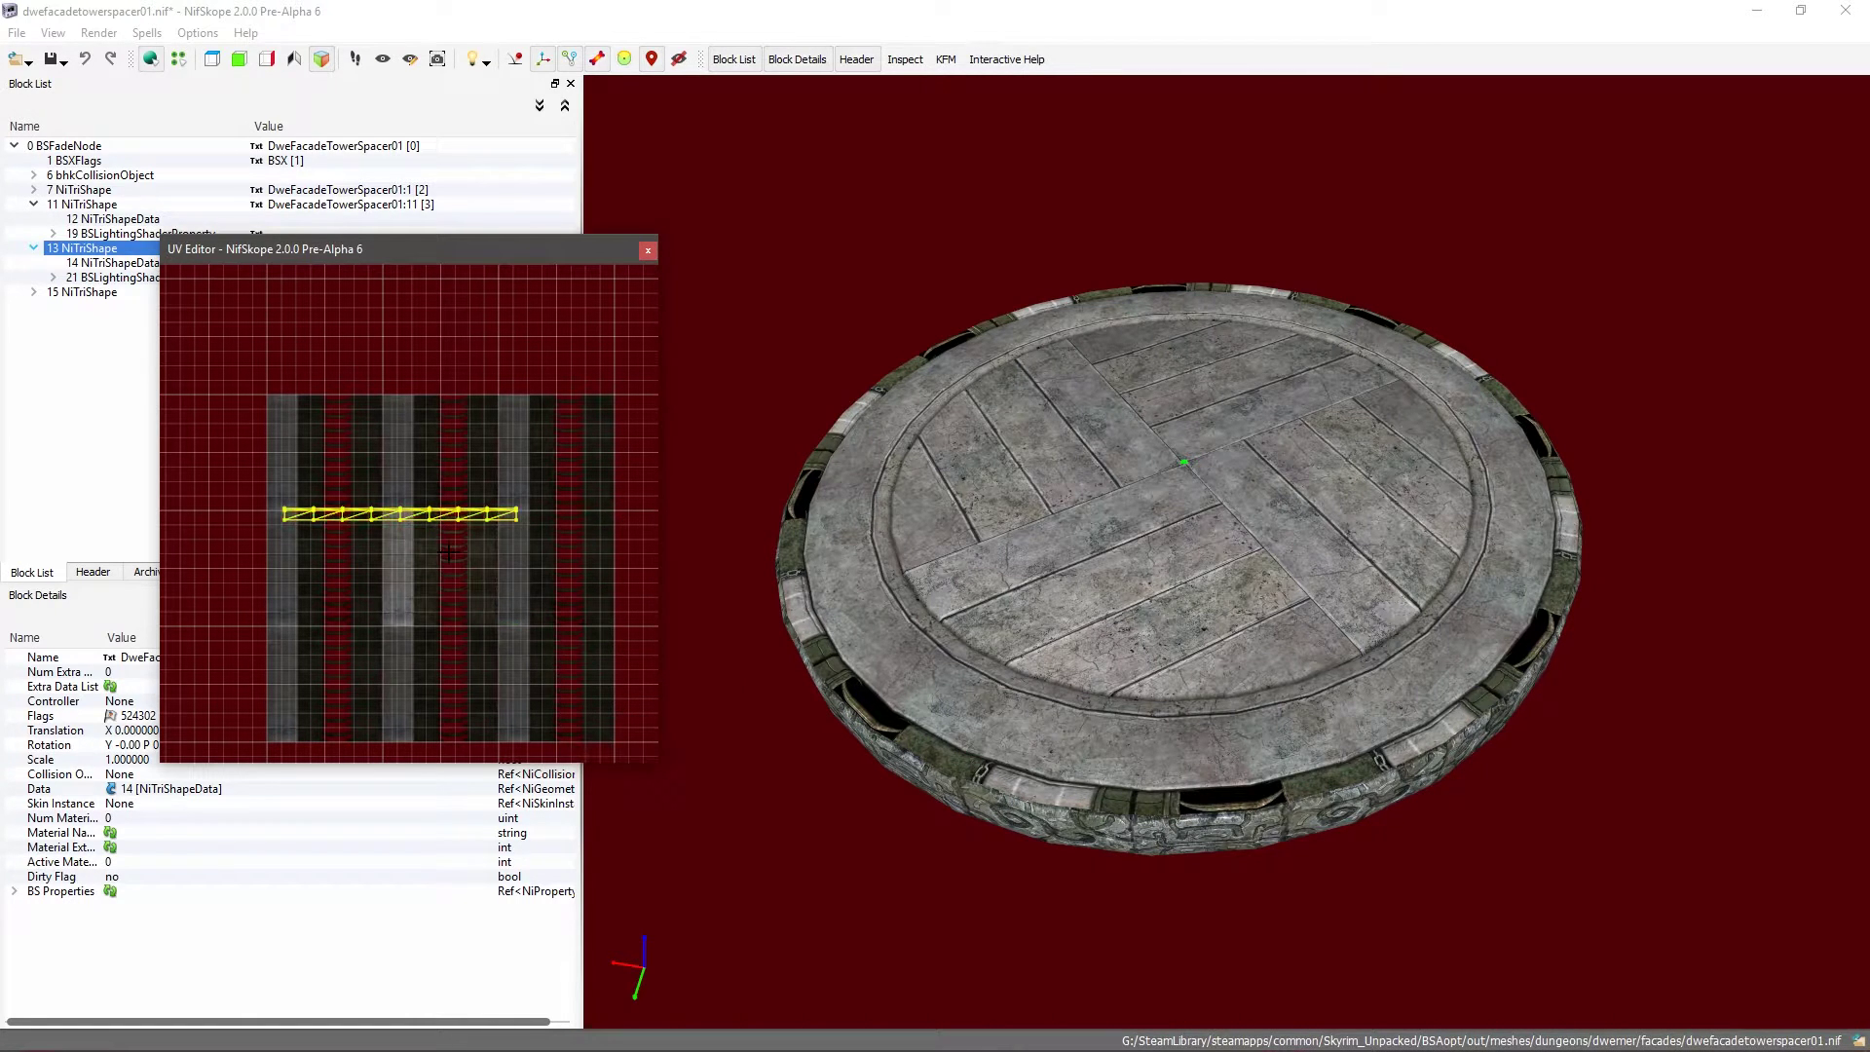
pyautogui.click(447, 548)
# Step: Select the connected UV strip, testing and undoing a single vertex move
pyautogui.scroll(5, 457, 542)
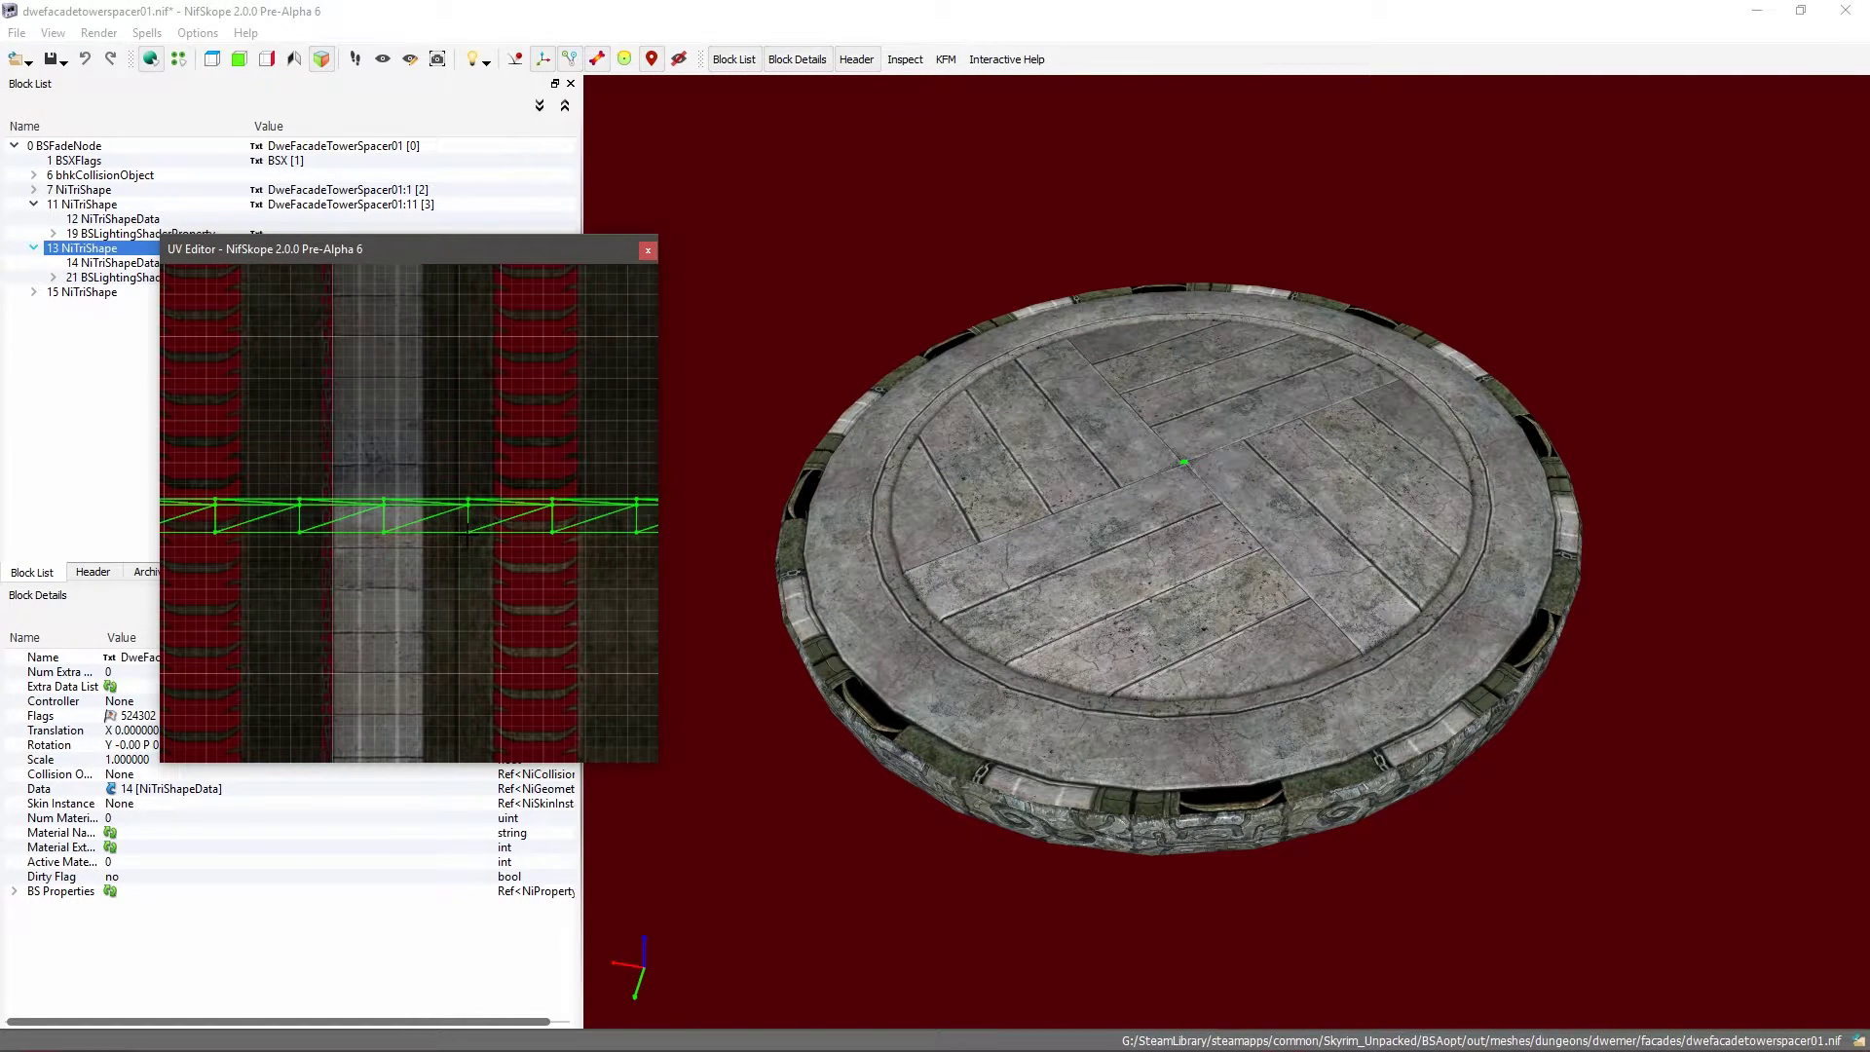
pyautogui.rightClick(467, 531)
pyautogui.click(503, 632)
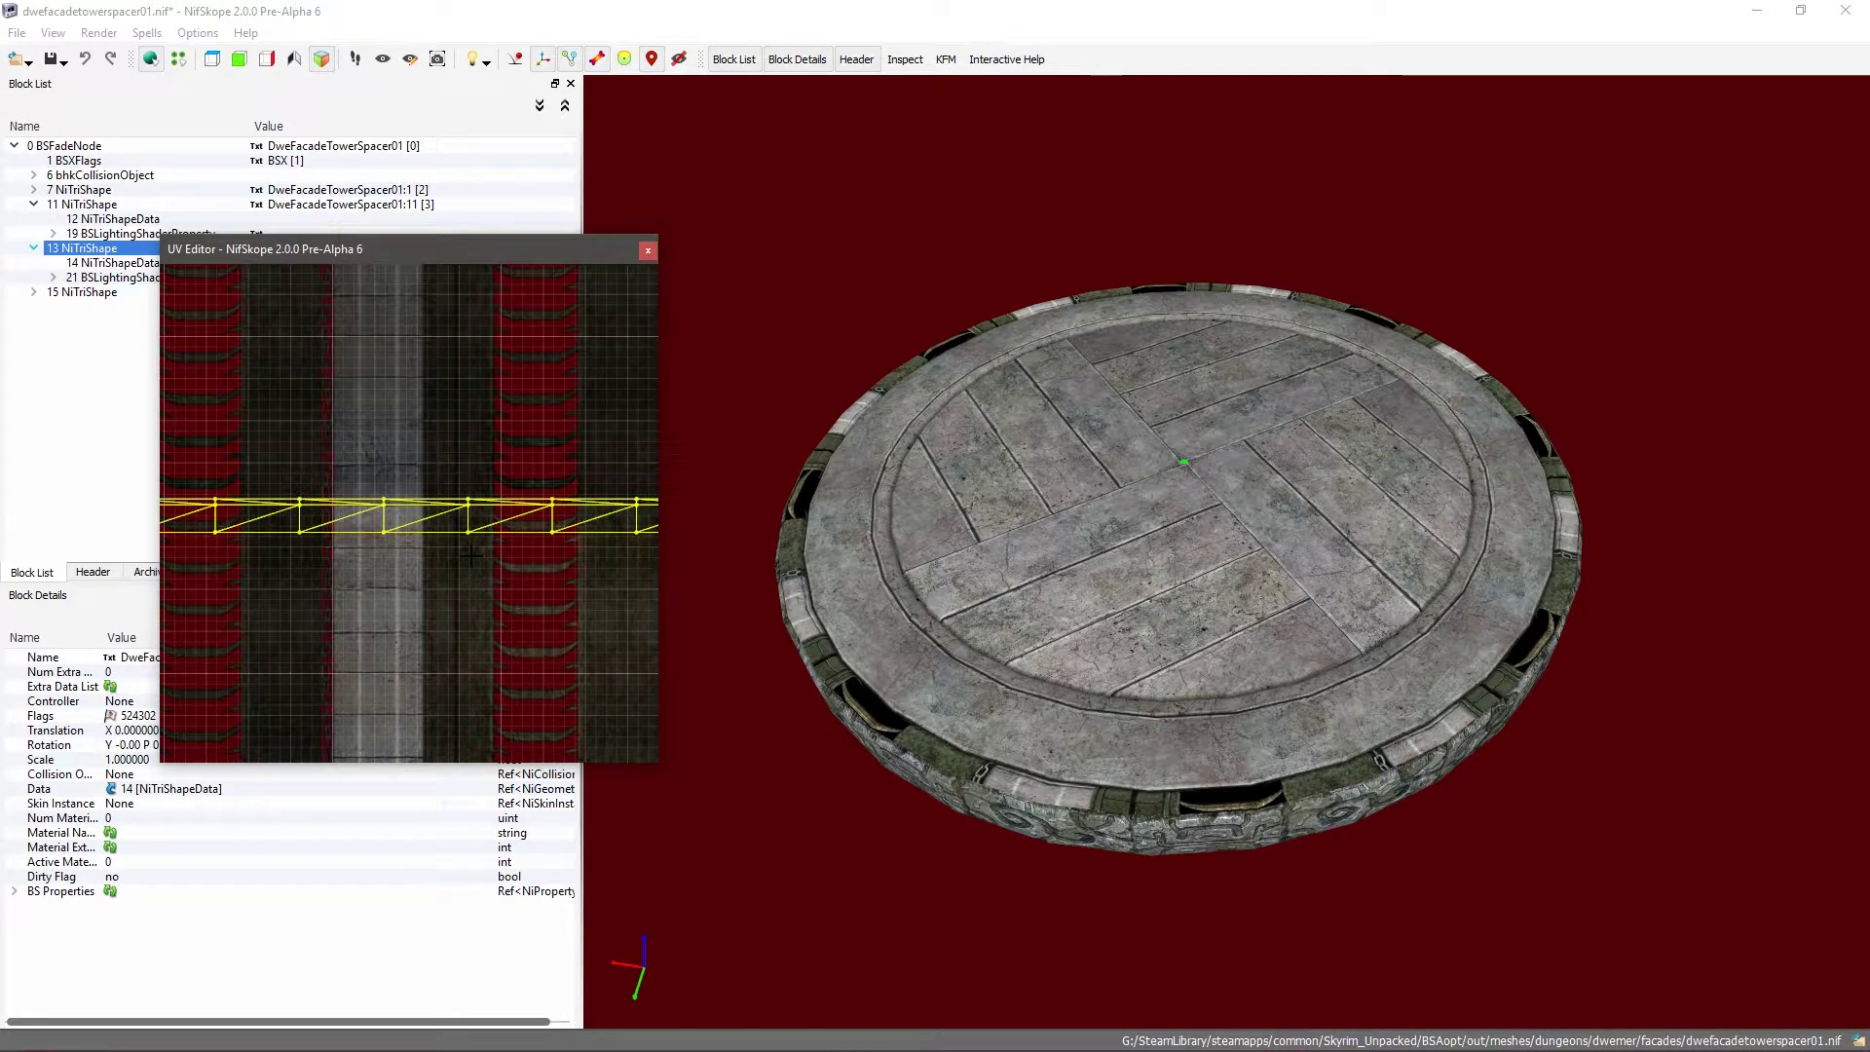
pyautogui.click(469, 504)
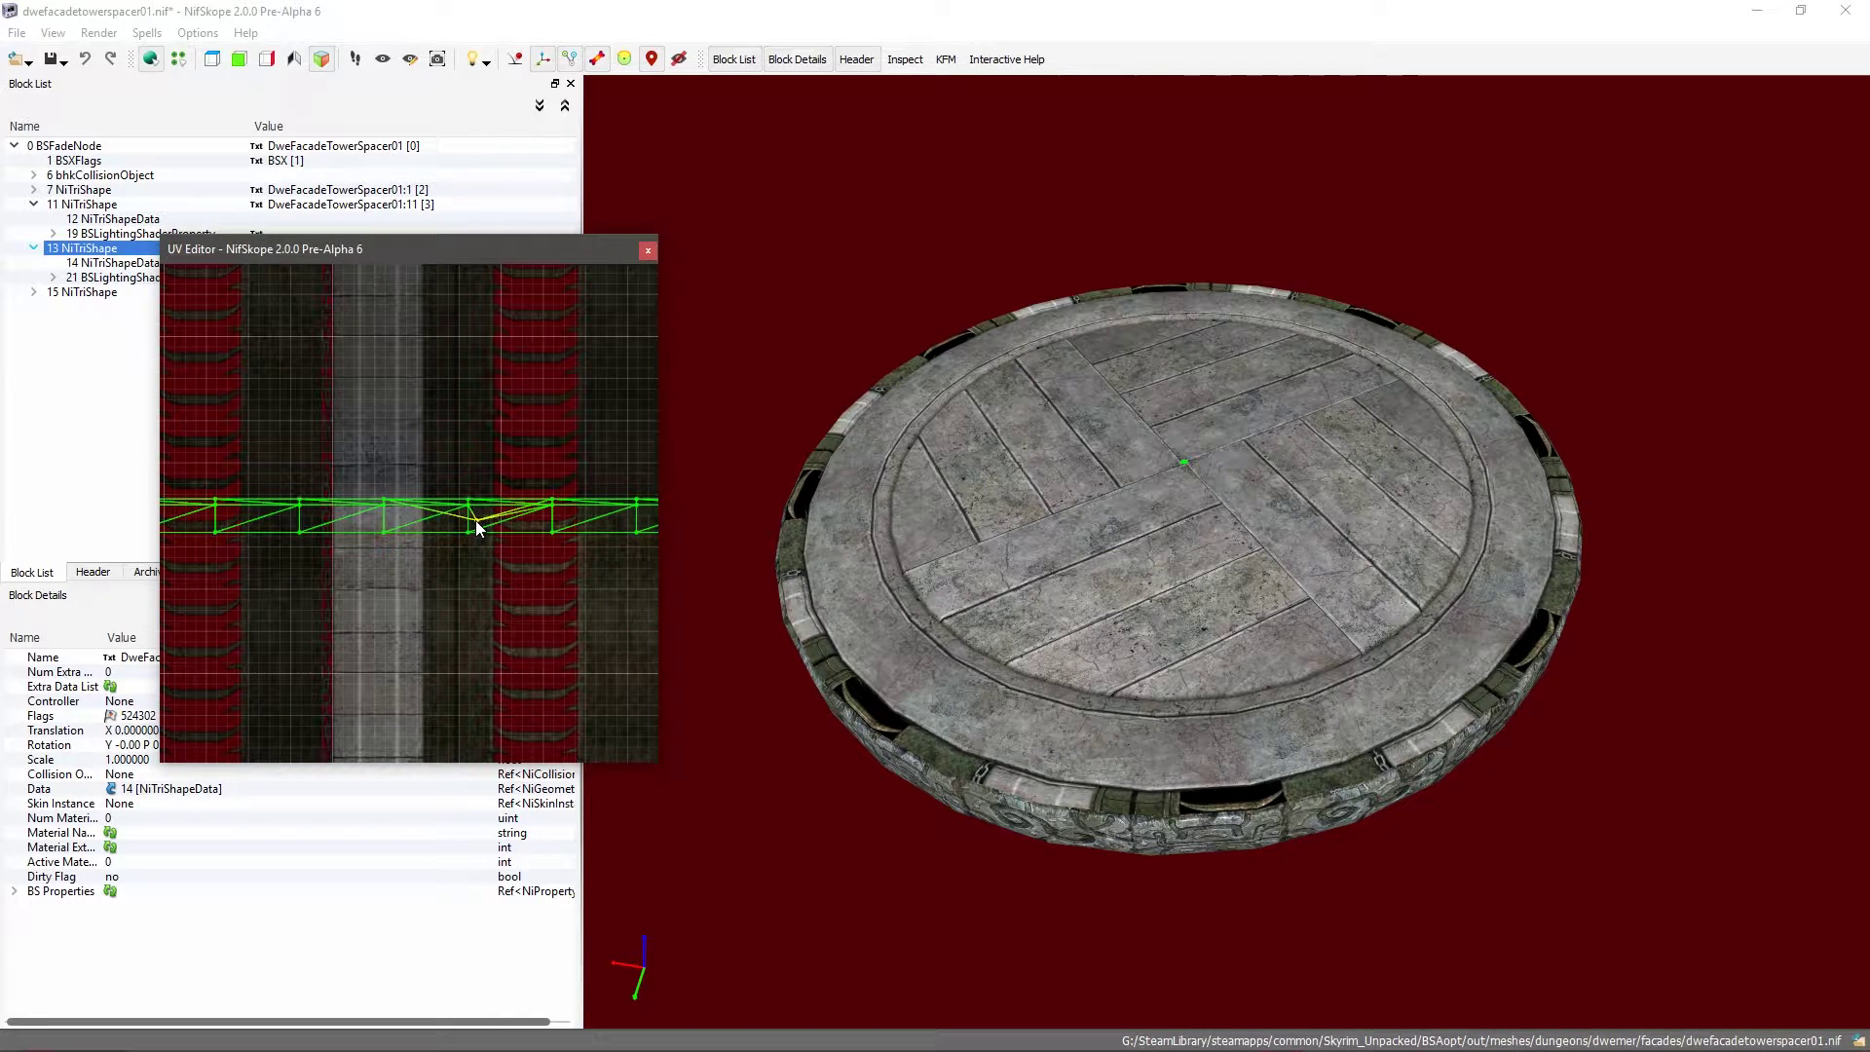
pyautogui.rightClick(469, 504)
pyautogui.click(527, 634)
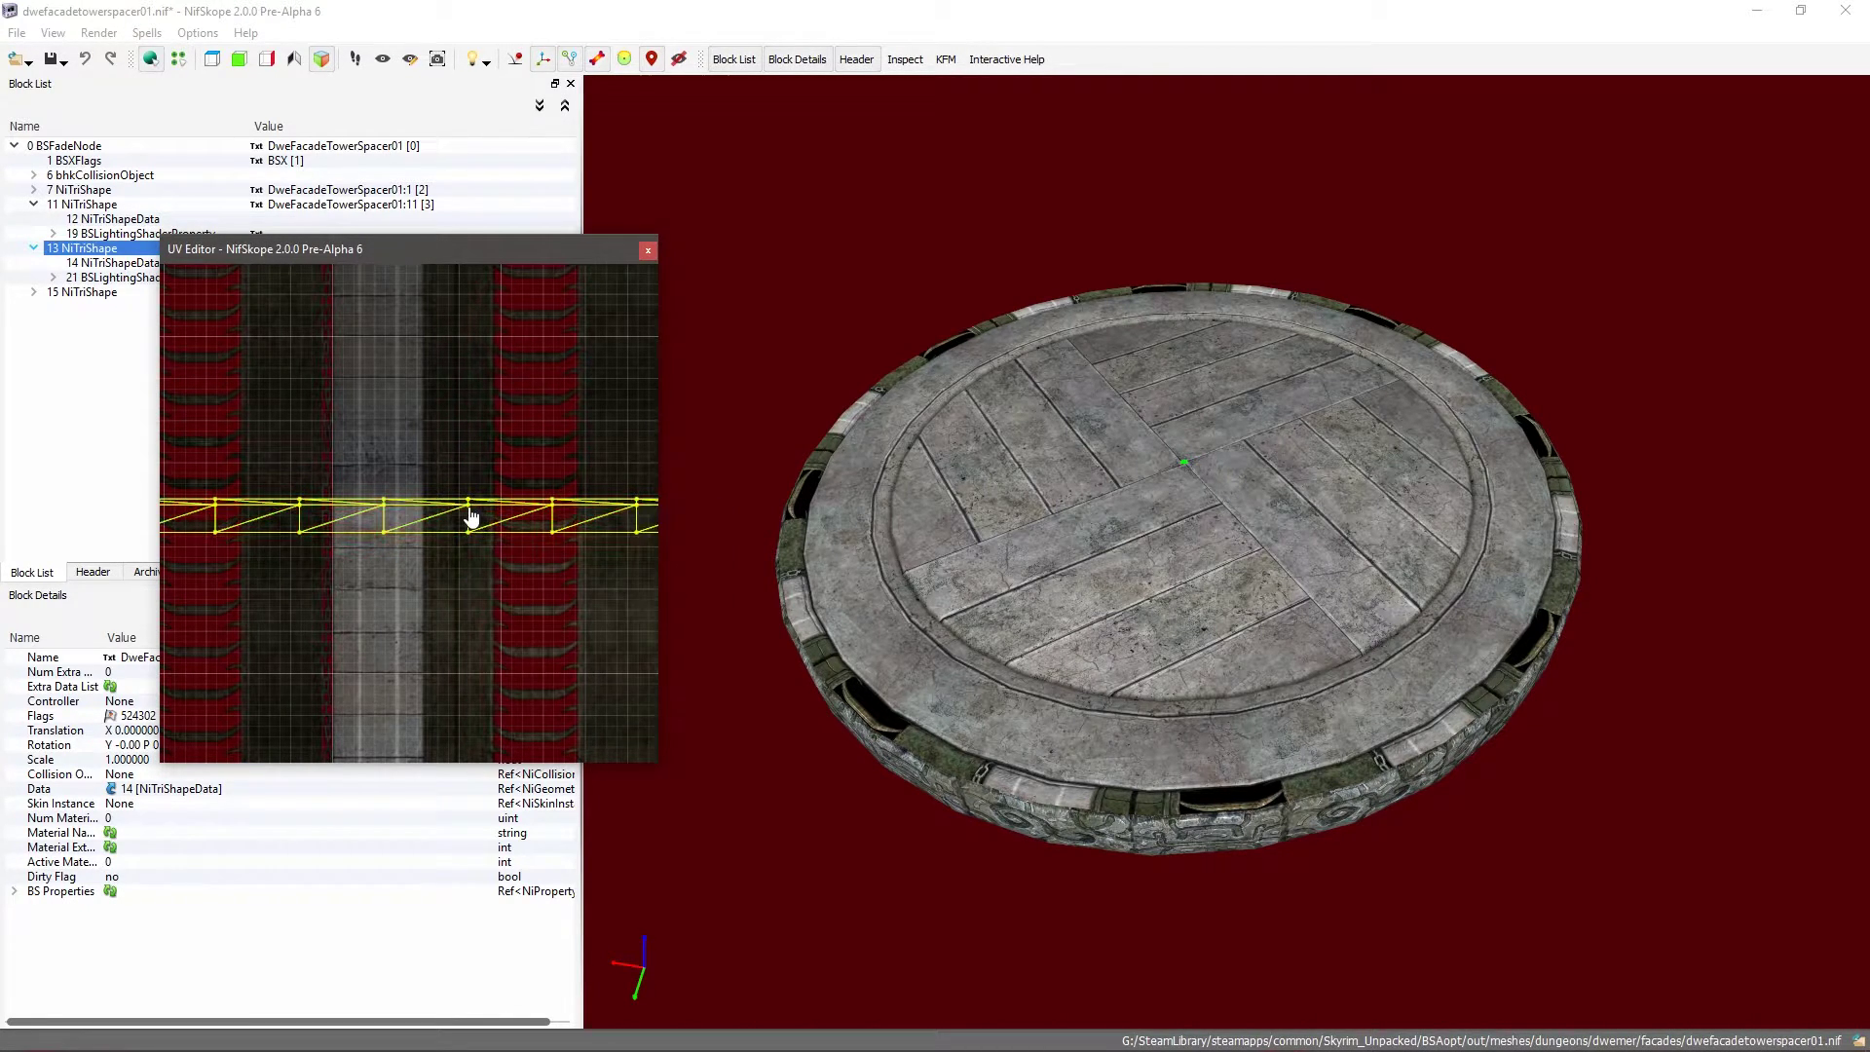
pyautogui.click(469, 504)
pyautogui.rightClick(479, 524)
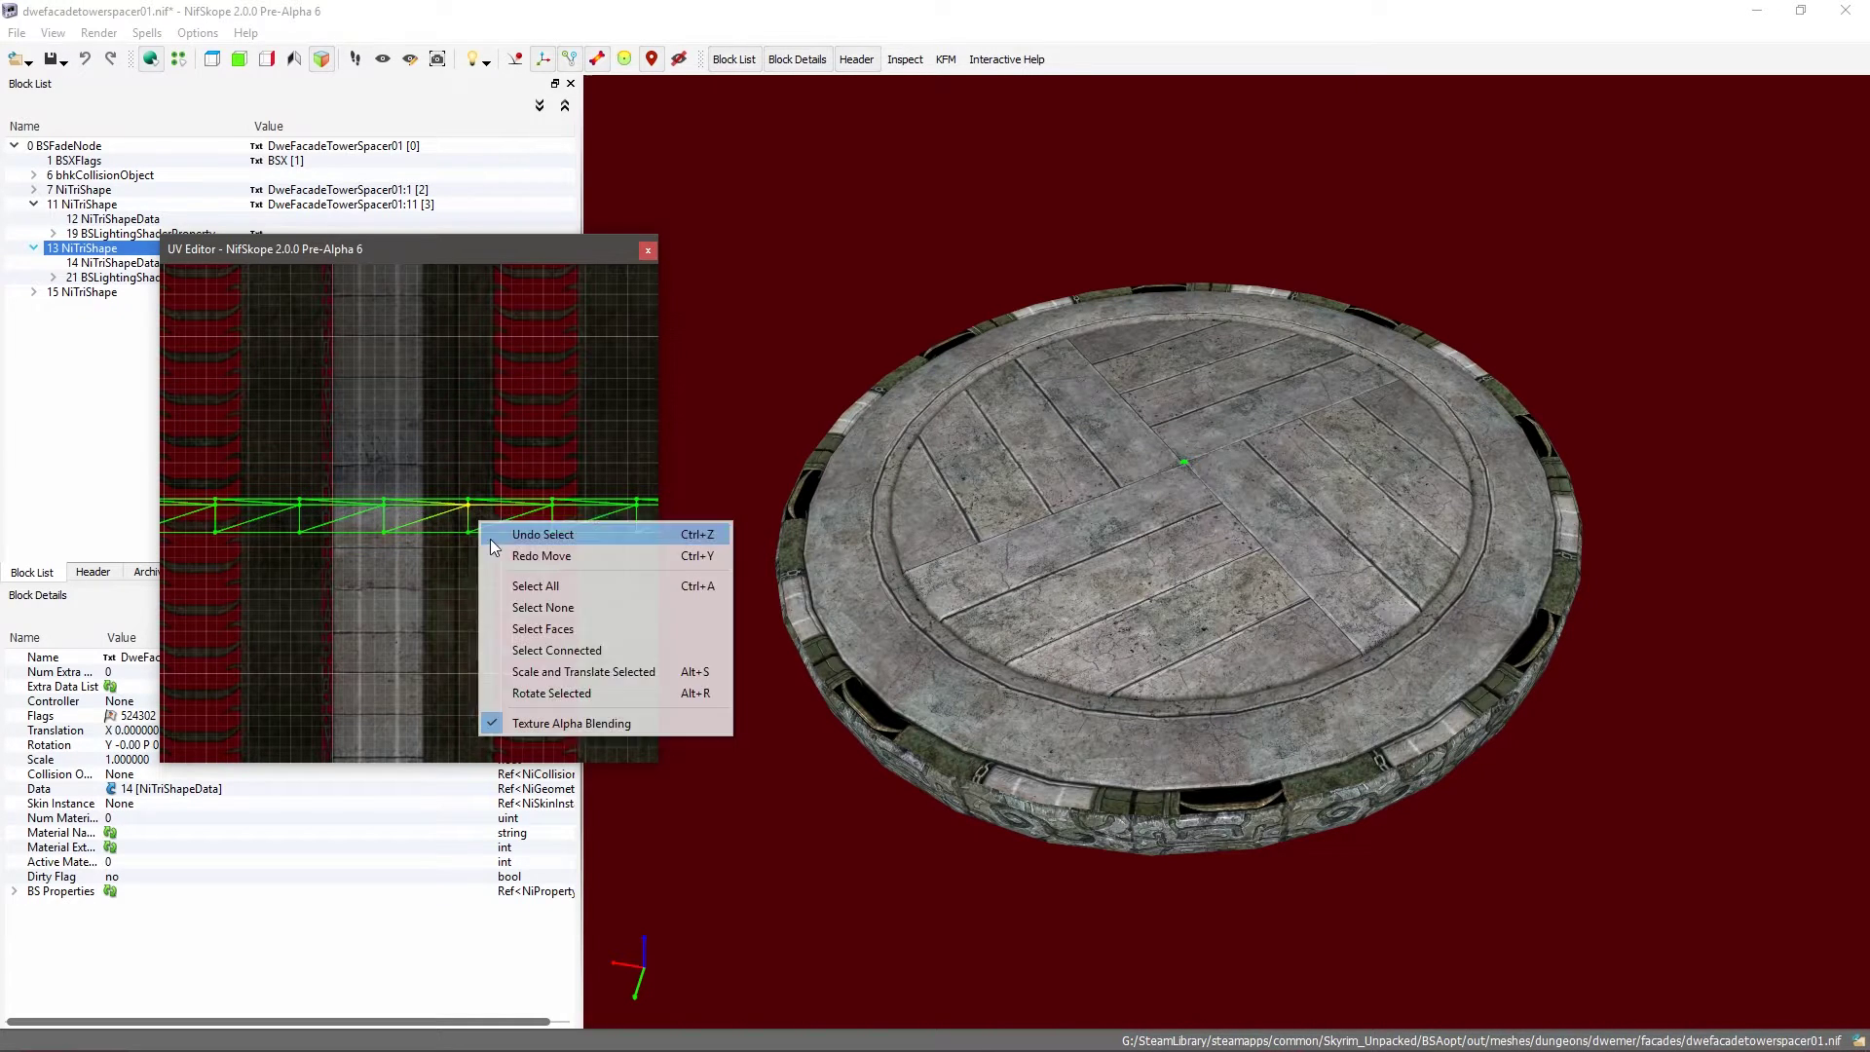
pyautogui.click(545, 649)
pyautogui.click(468, 502)
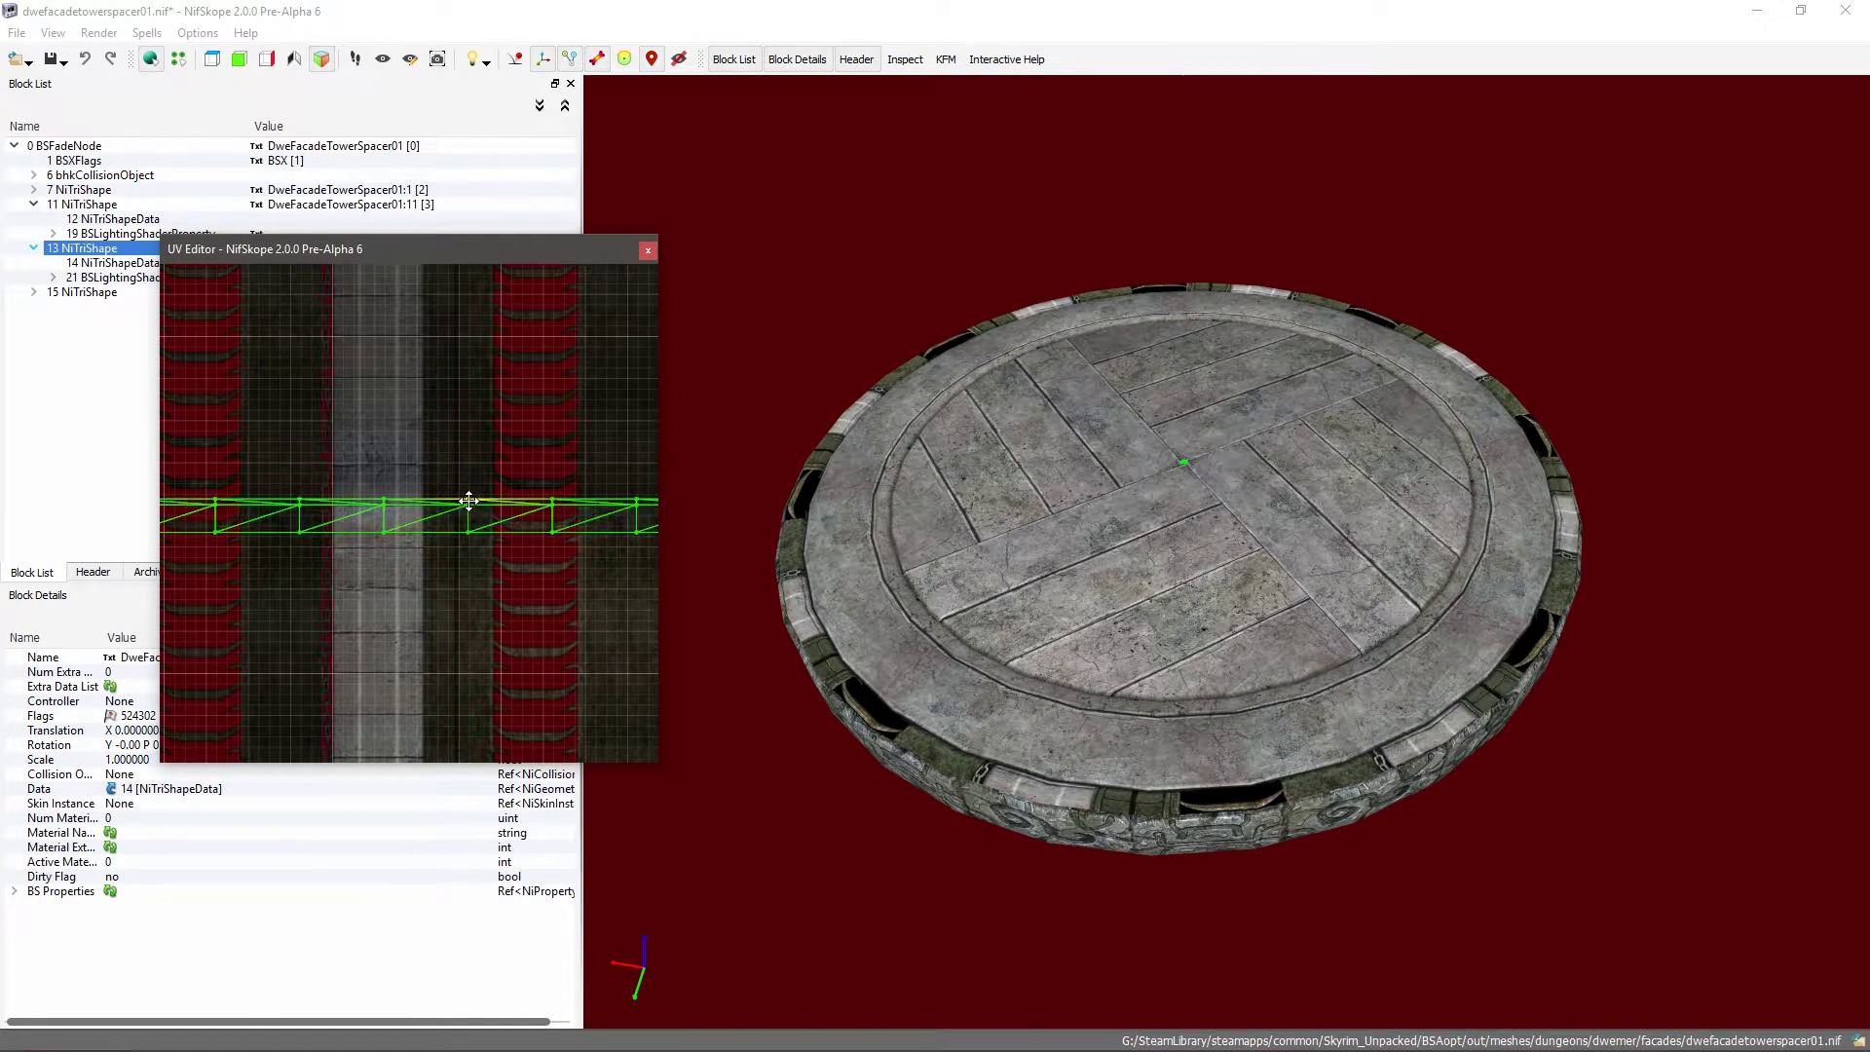
pyautogui.moveTo(469, 500); pyautogui.dragTo(474, 531)
pyautogui.rightClick(474, 535)
pyautogui.click(407, 590)
pyautogui.rightClick(465, 560)
pyautogui.click(546, 687)
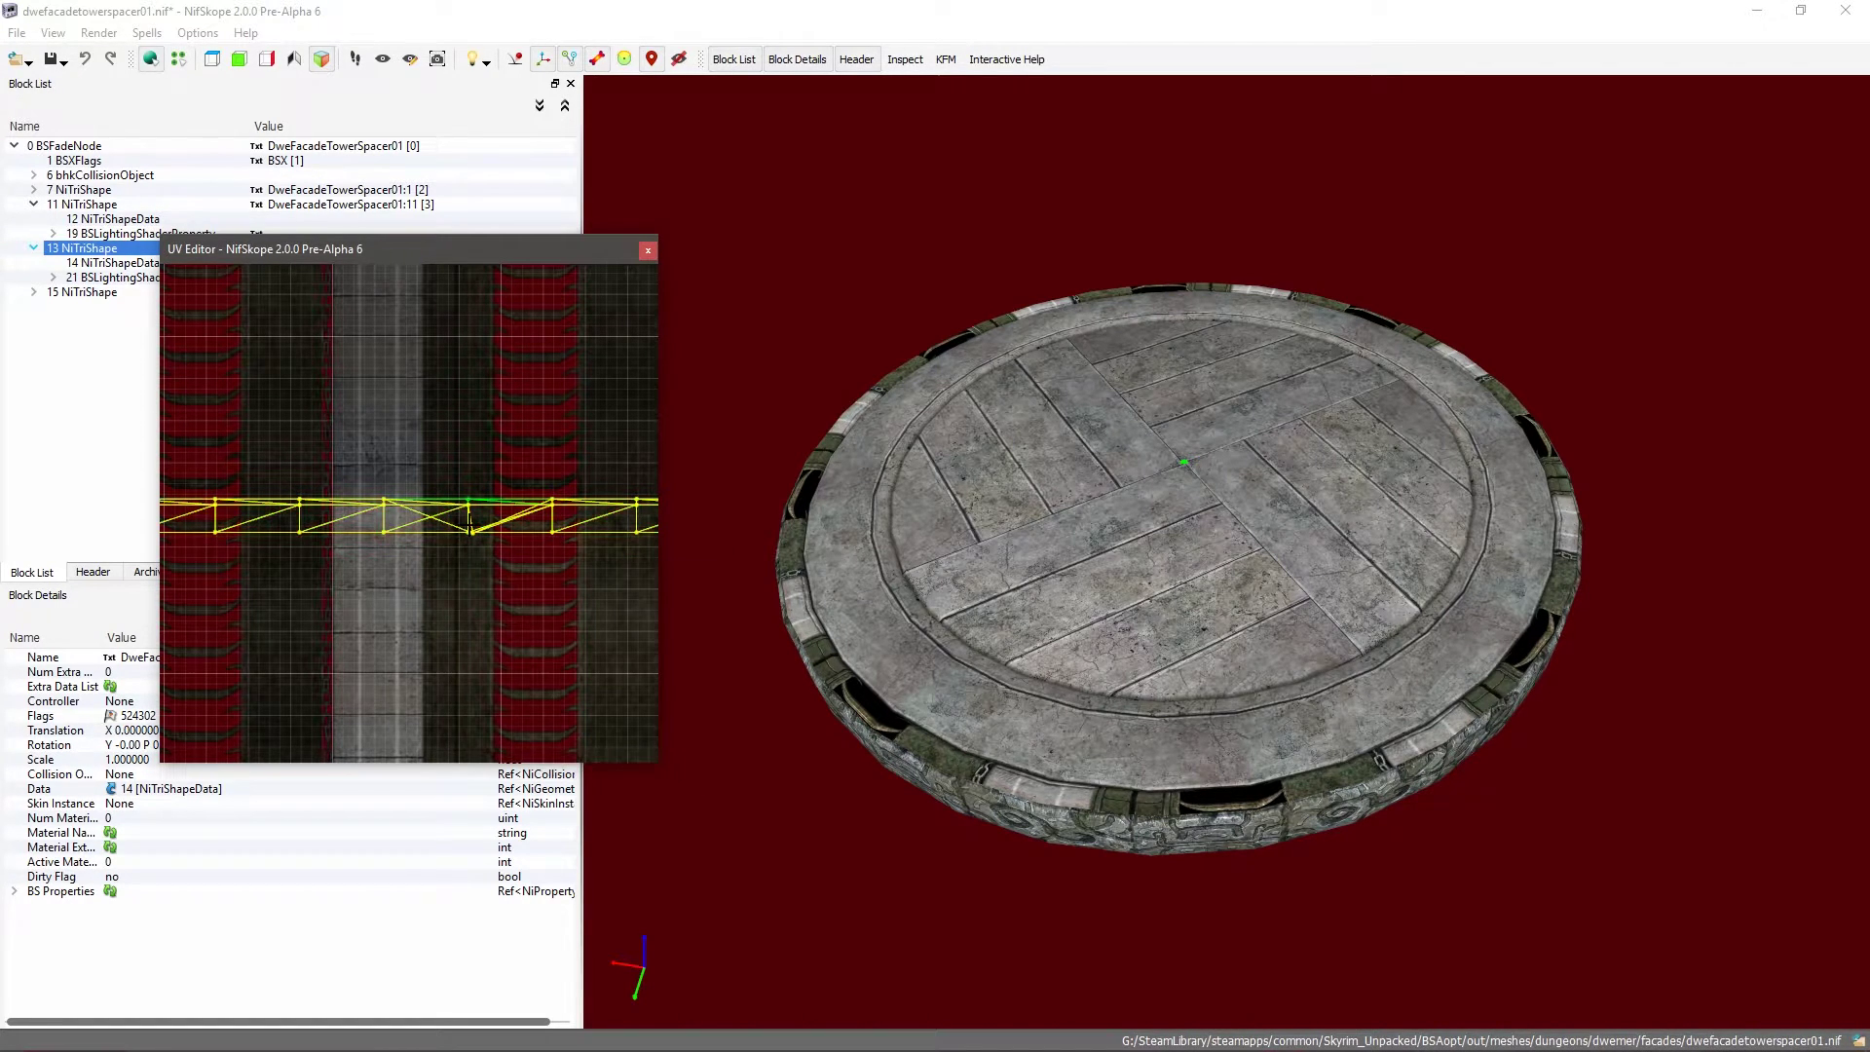
pyautogui.hotkey('ctrl', 'z')
pyautogui.hotkey('ctrl', 'z')
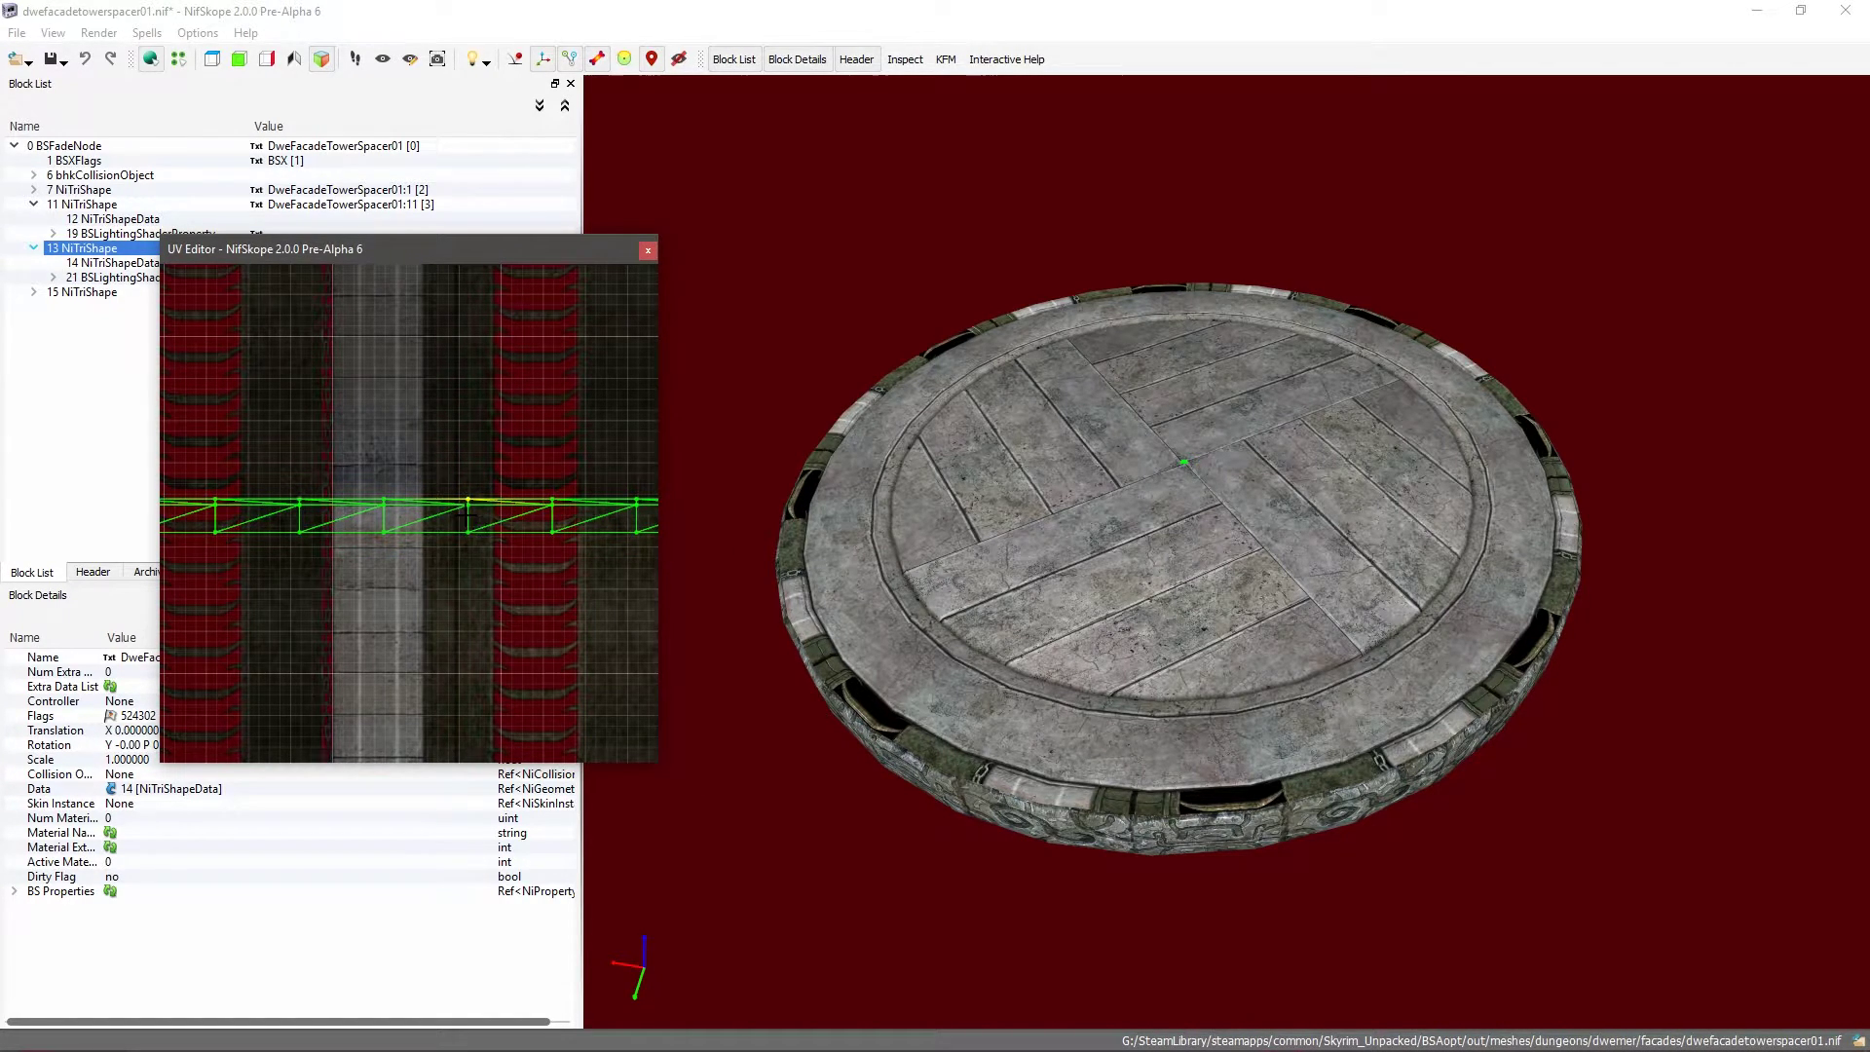
pyautogui.rightClick(466, 505)
pyautogui.click(565, 628)
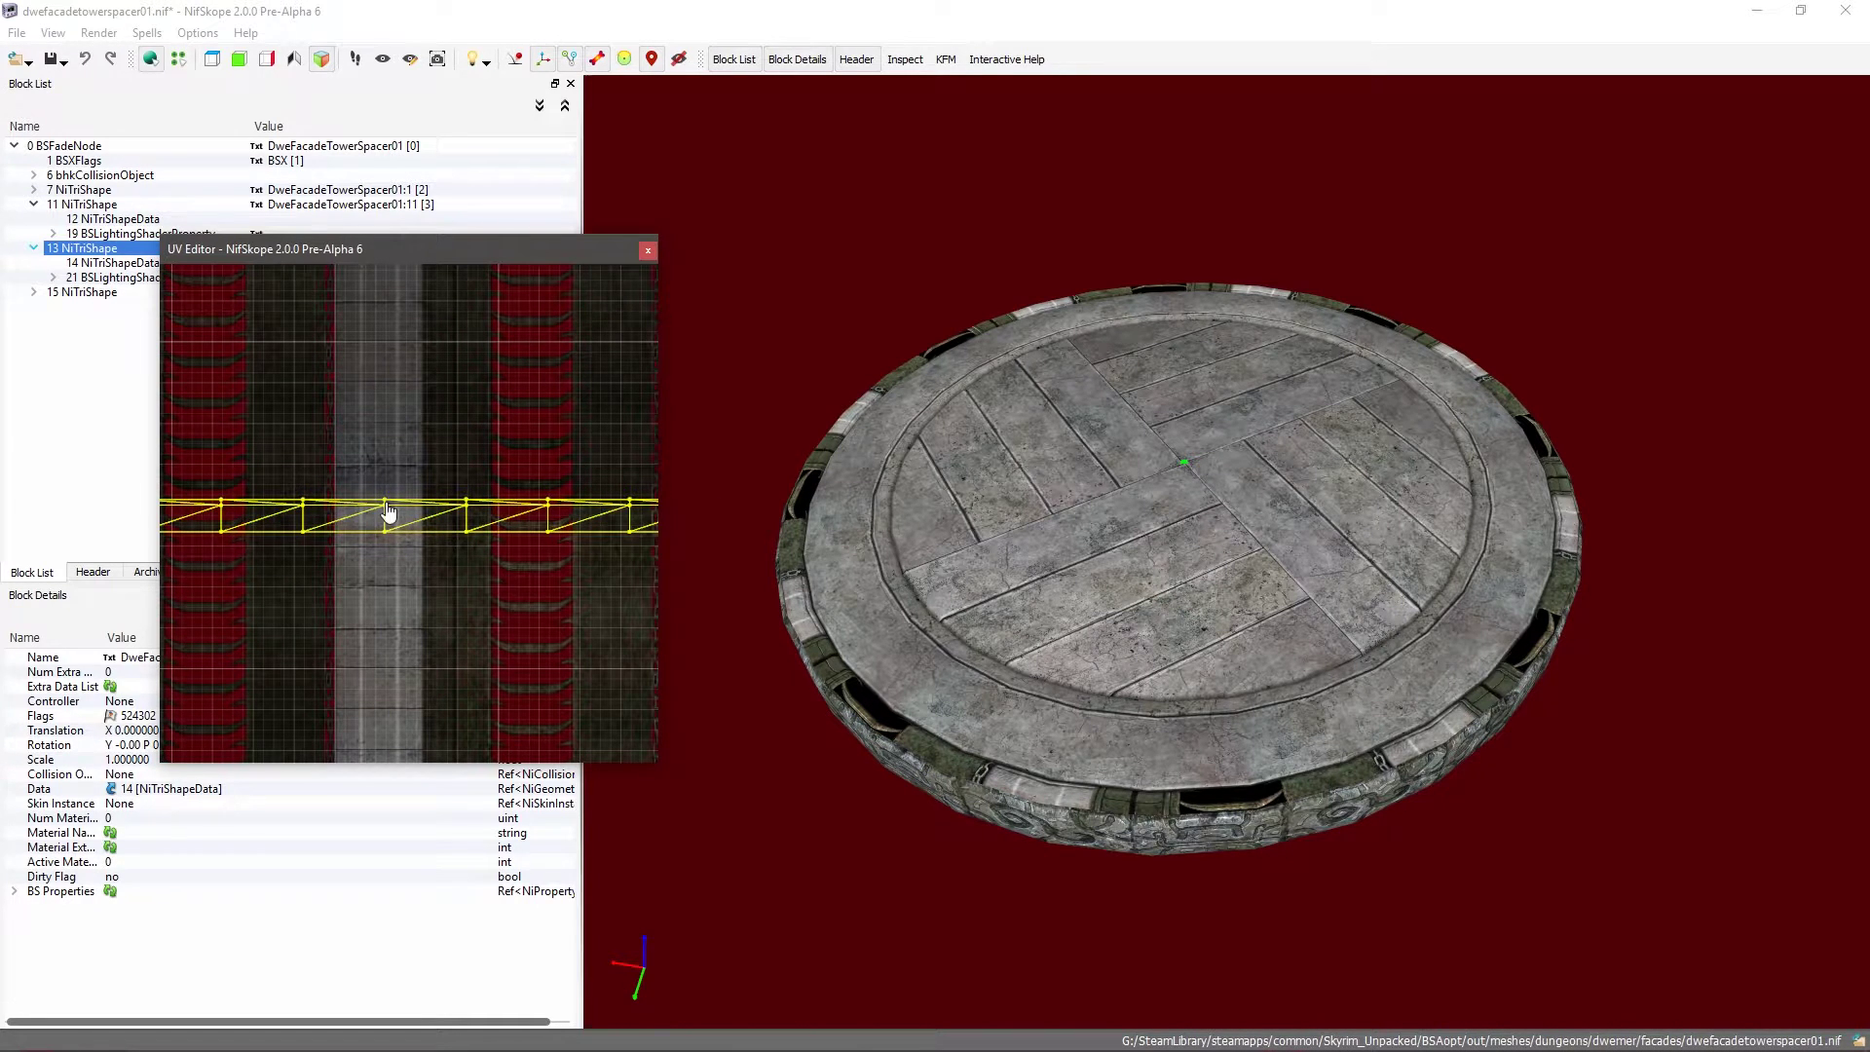
# Step: Pull the selected strip down off its twin and orbit the model top-down
pyautogui.moveTo(388, 512); pyautogui.dragTo(428, 570)
pyautogui.scroll(-3, 409, 584)
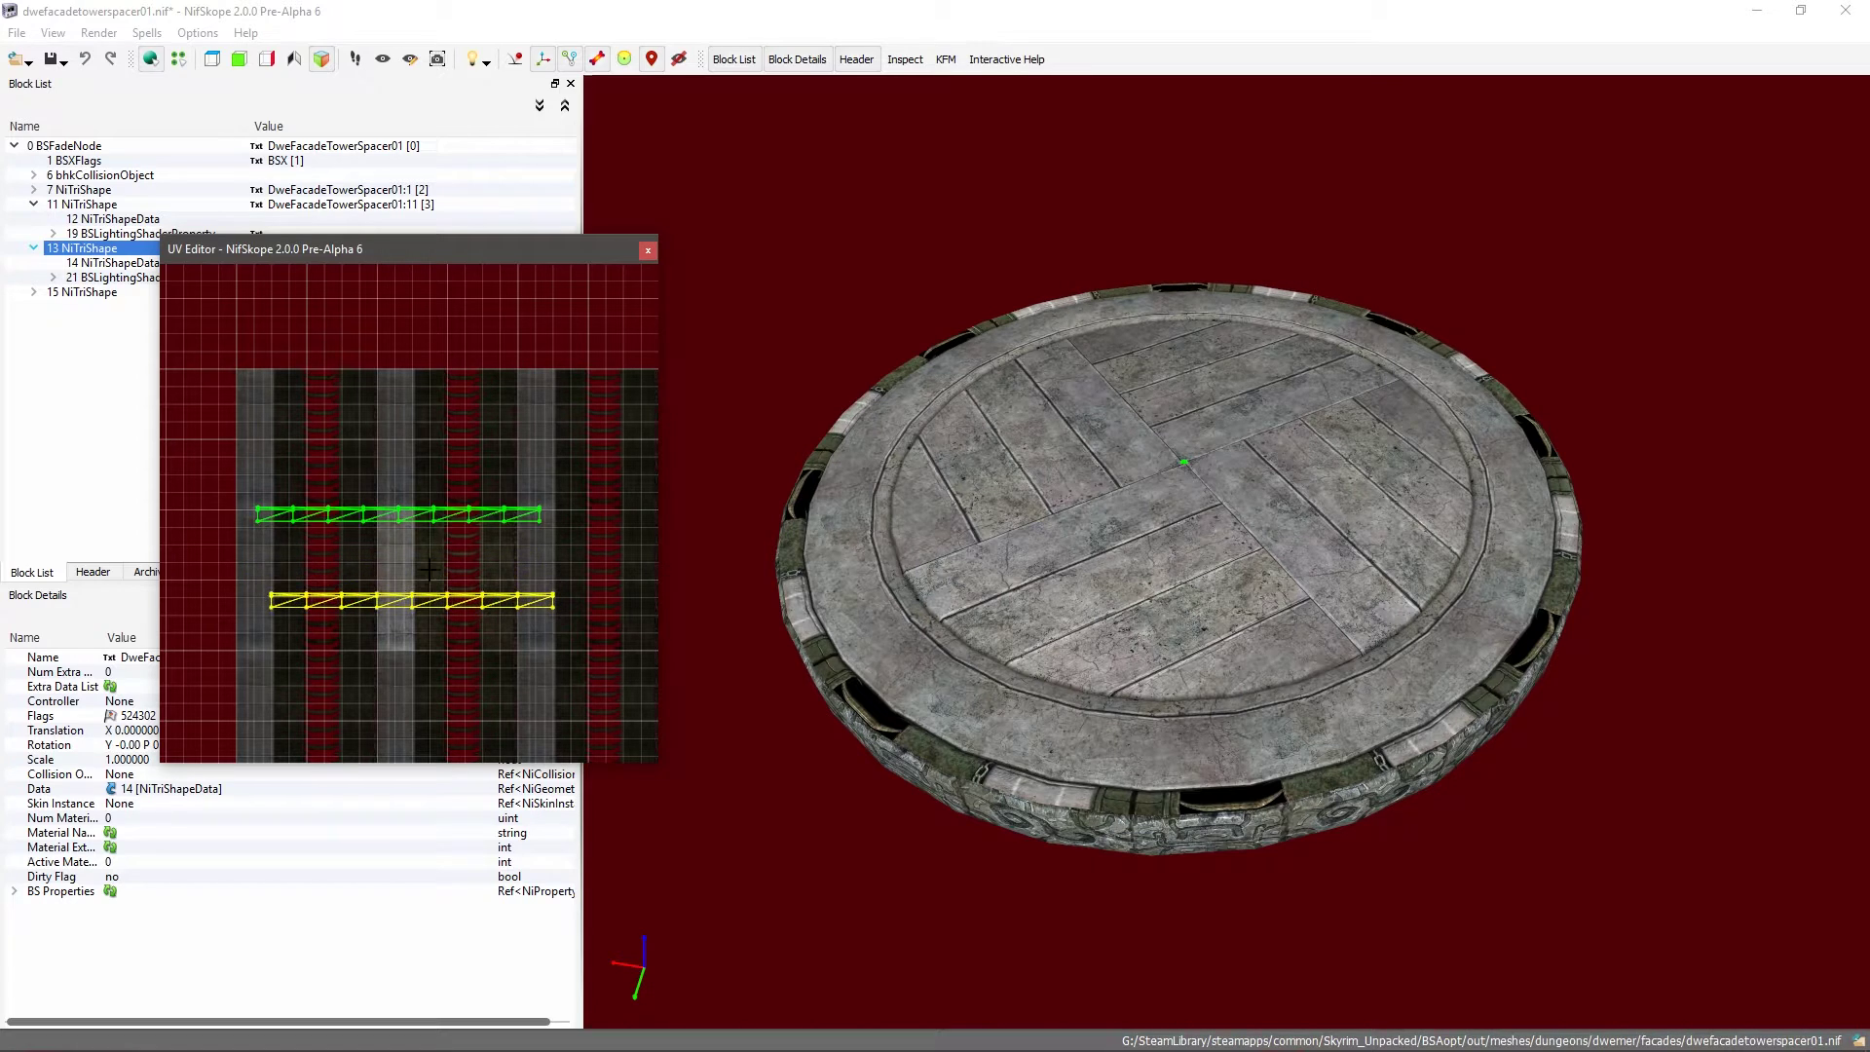
pyautogui.scroll(-1, 410, 513)
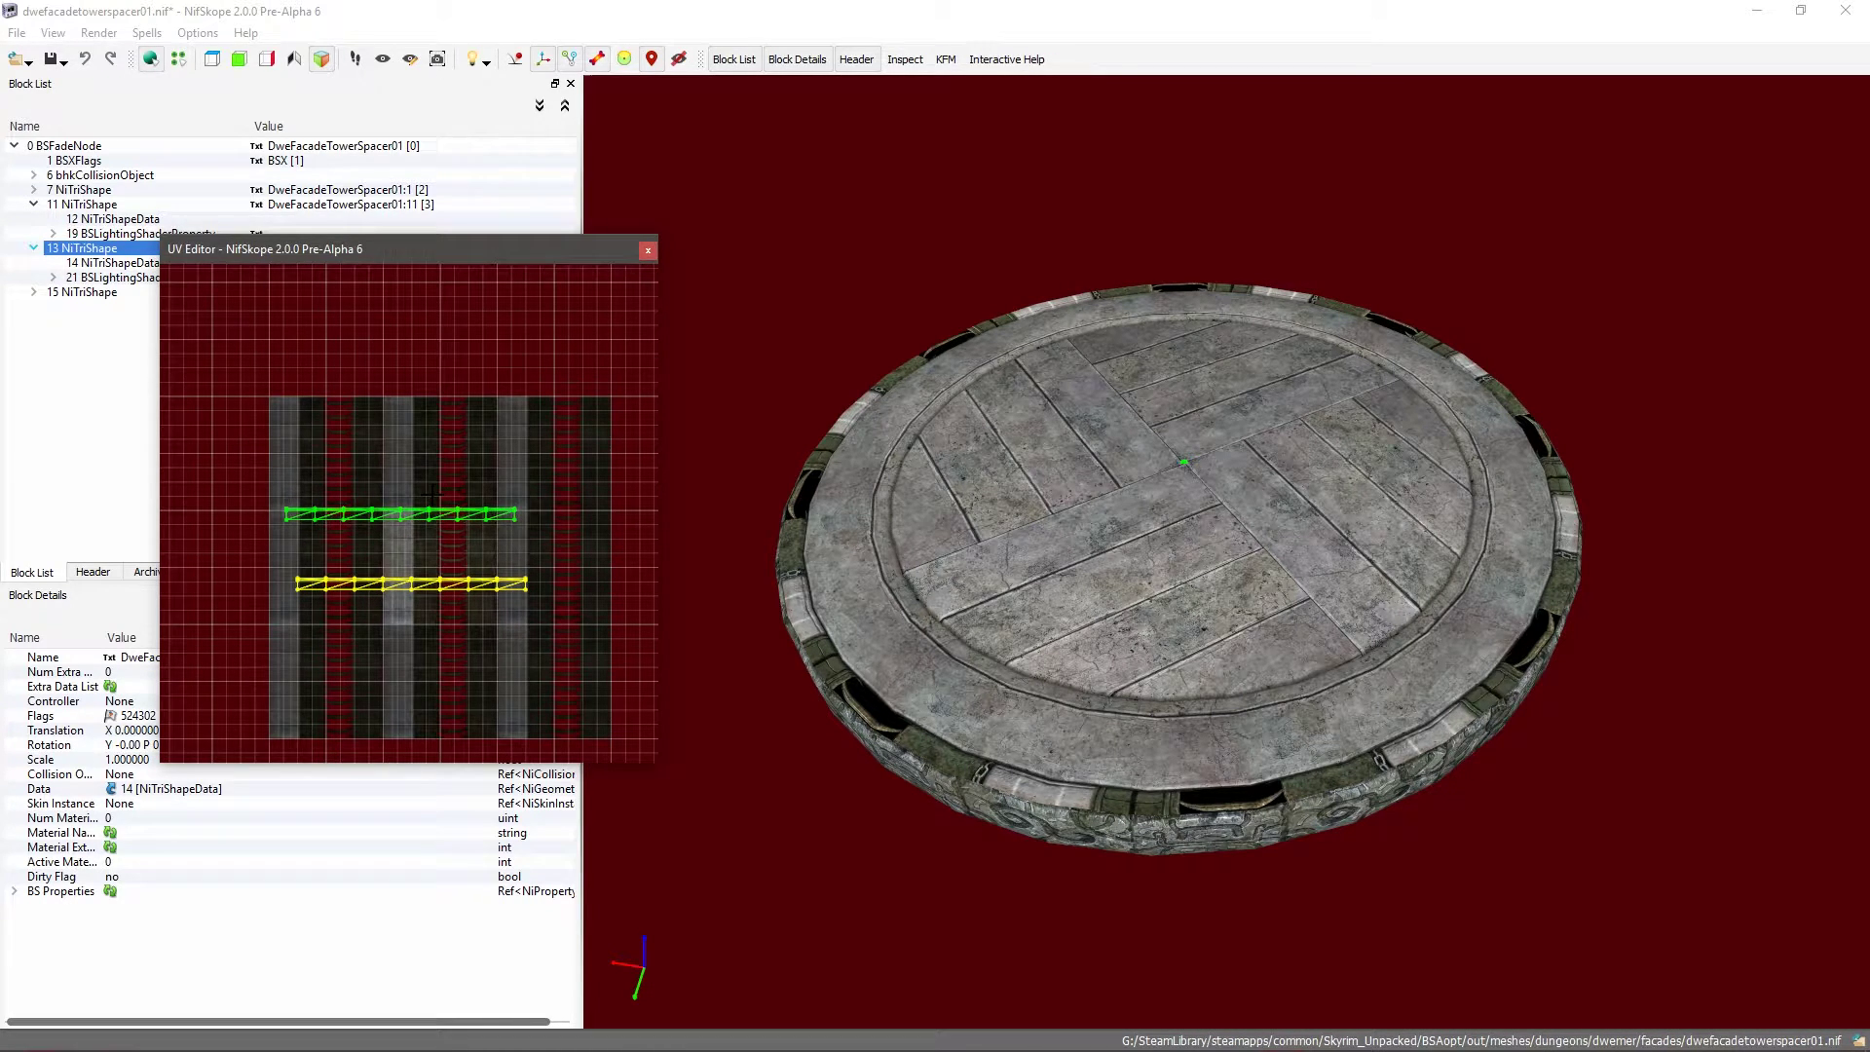
pyautogui.click(418, 553)
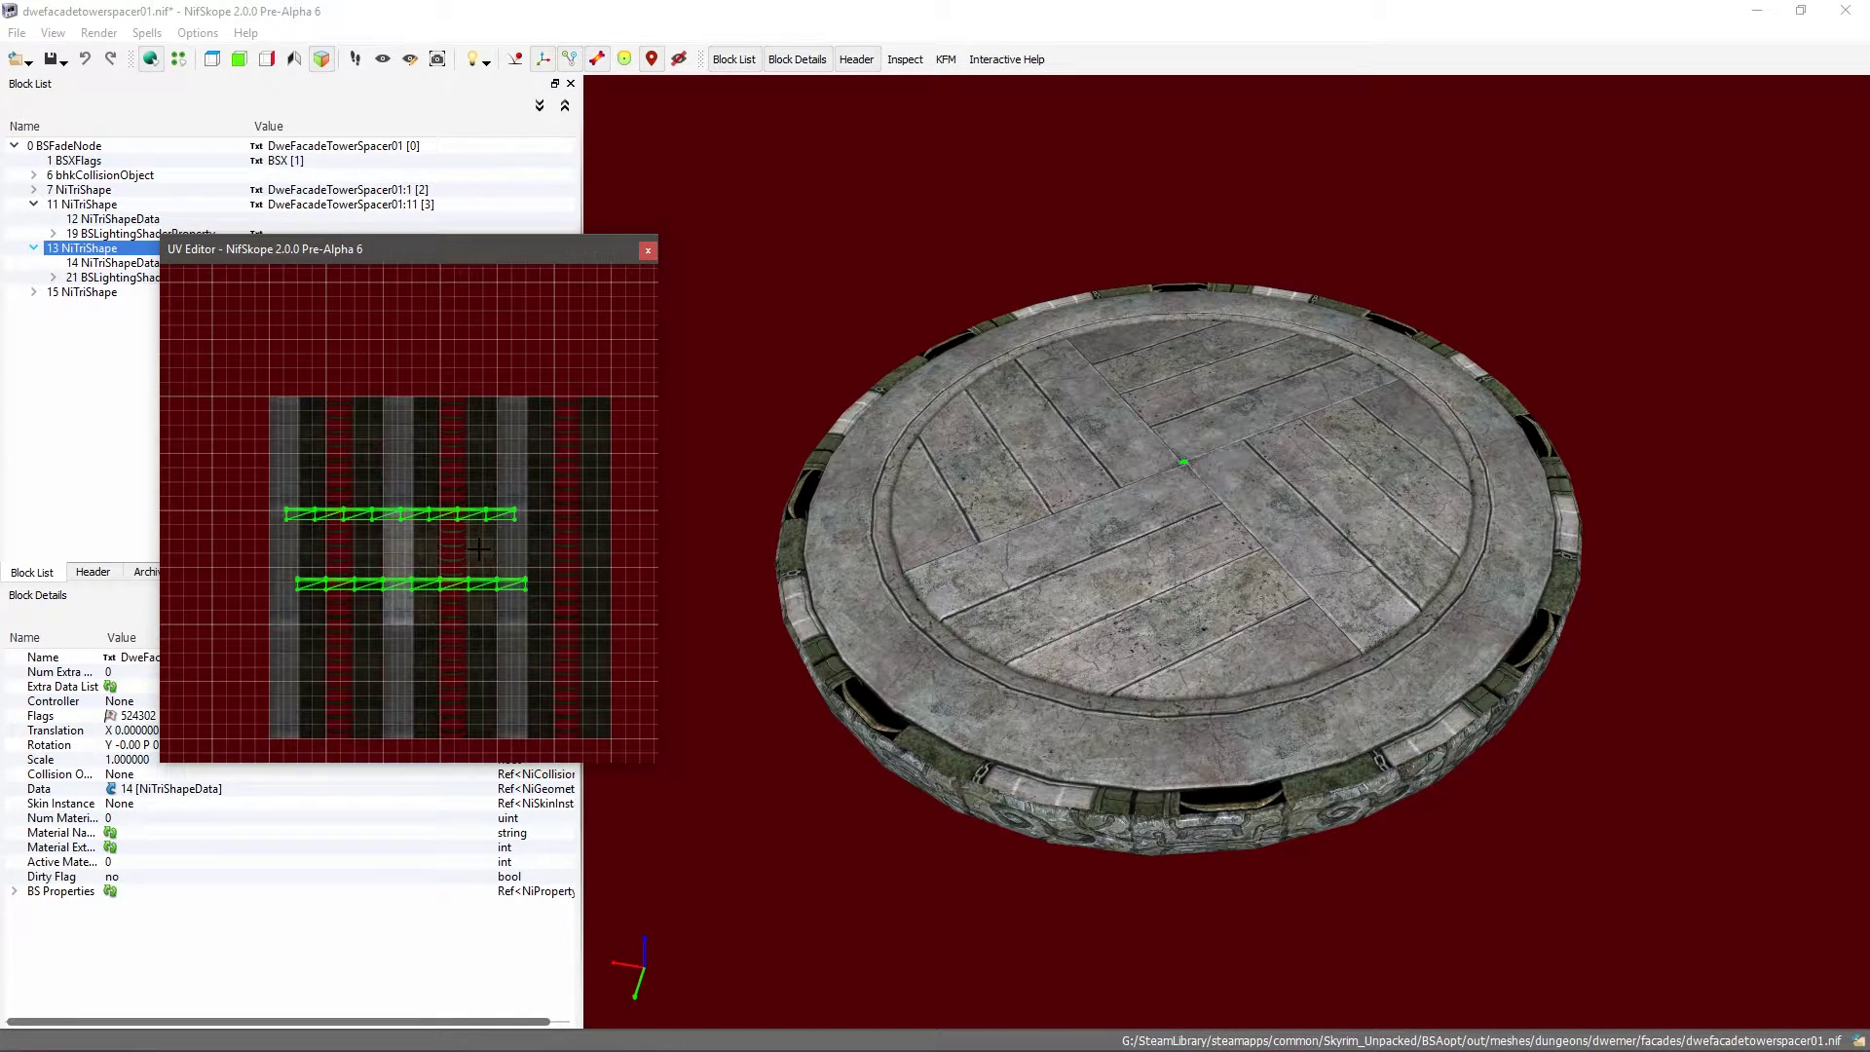
pyautogui.moveTo(910, 523); pyautogui.dragTo(538, 548)
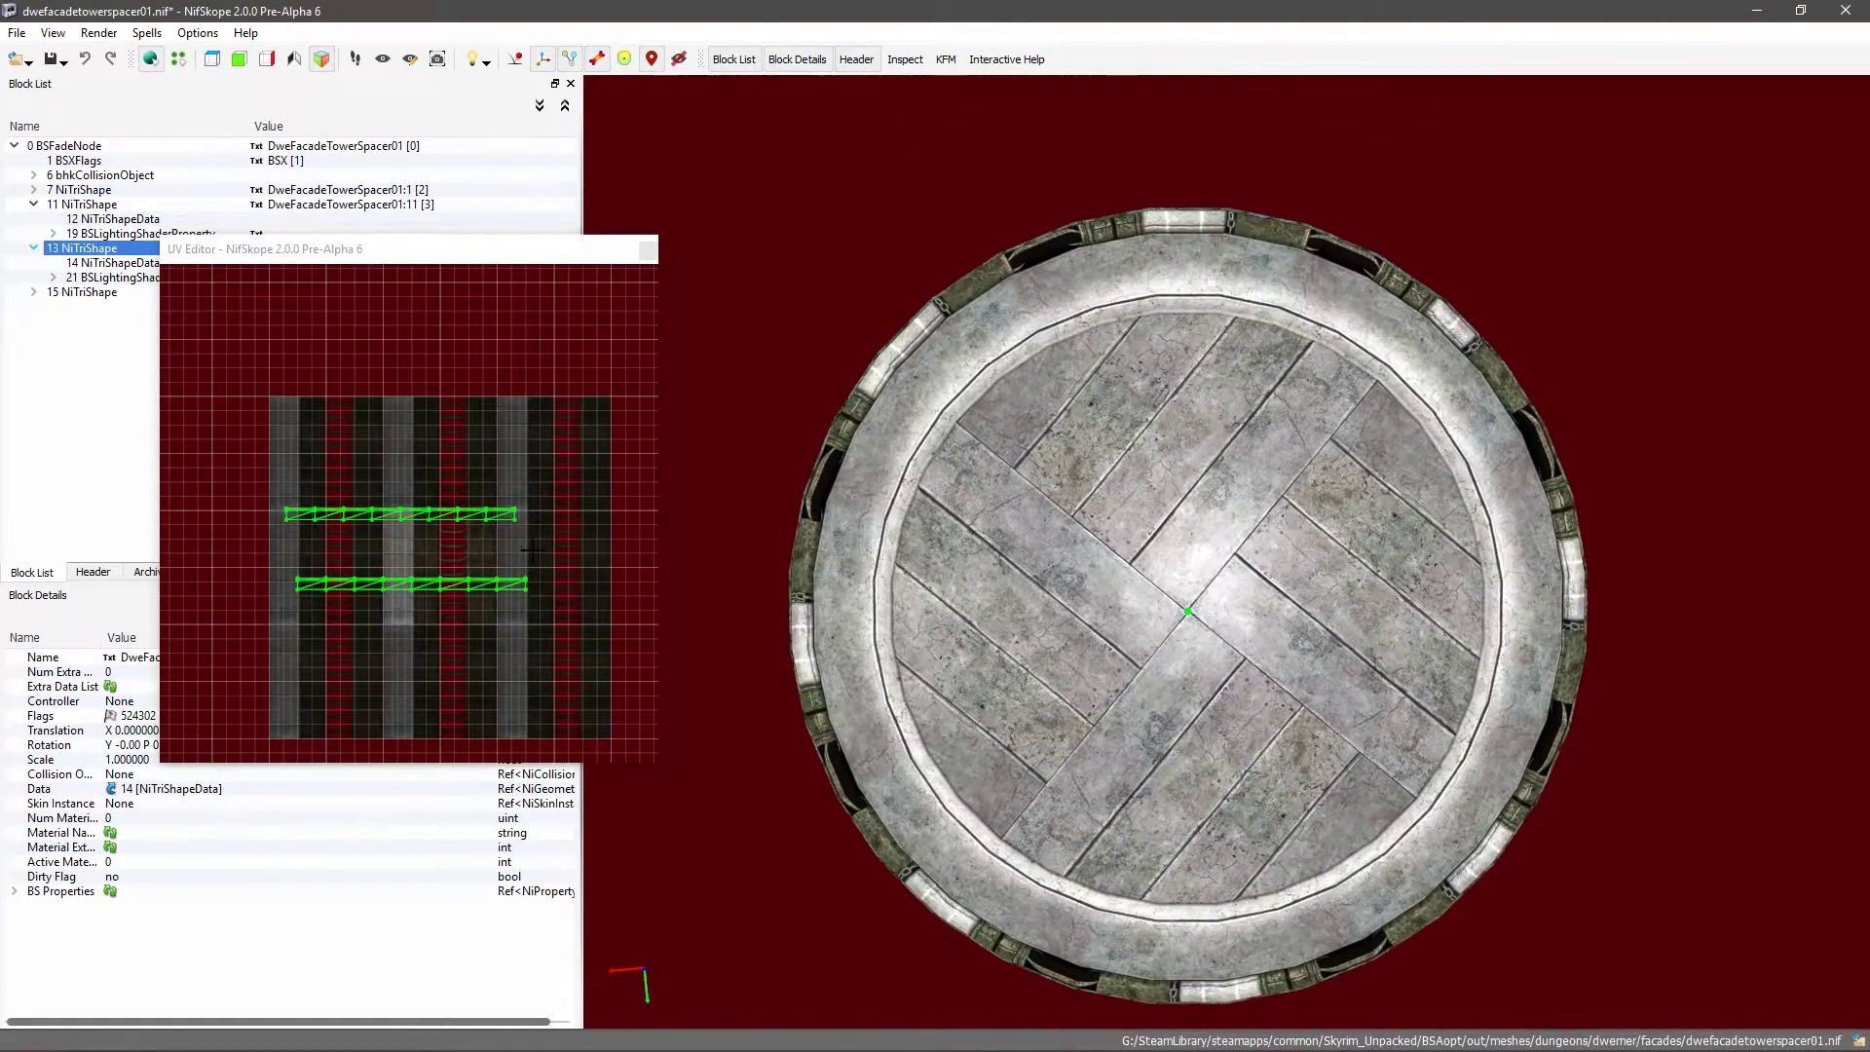
pyautogui.moveTo(283, 559); pyautogui.dragTo(527, 625)
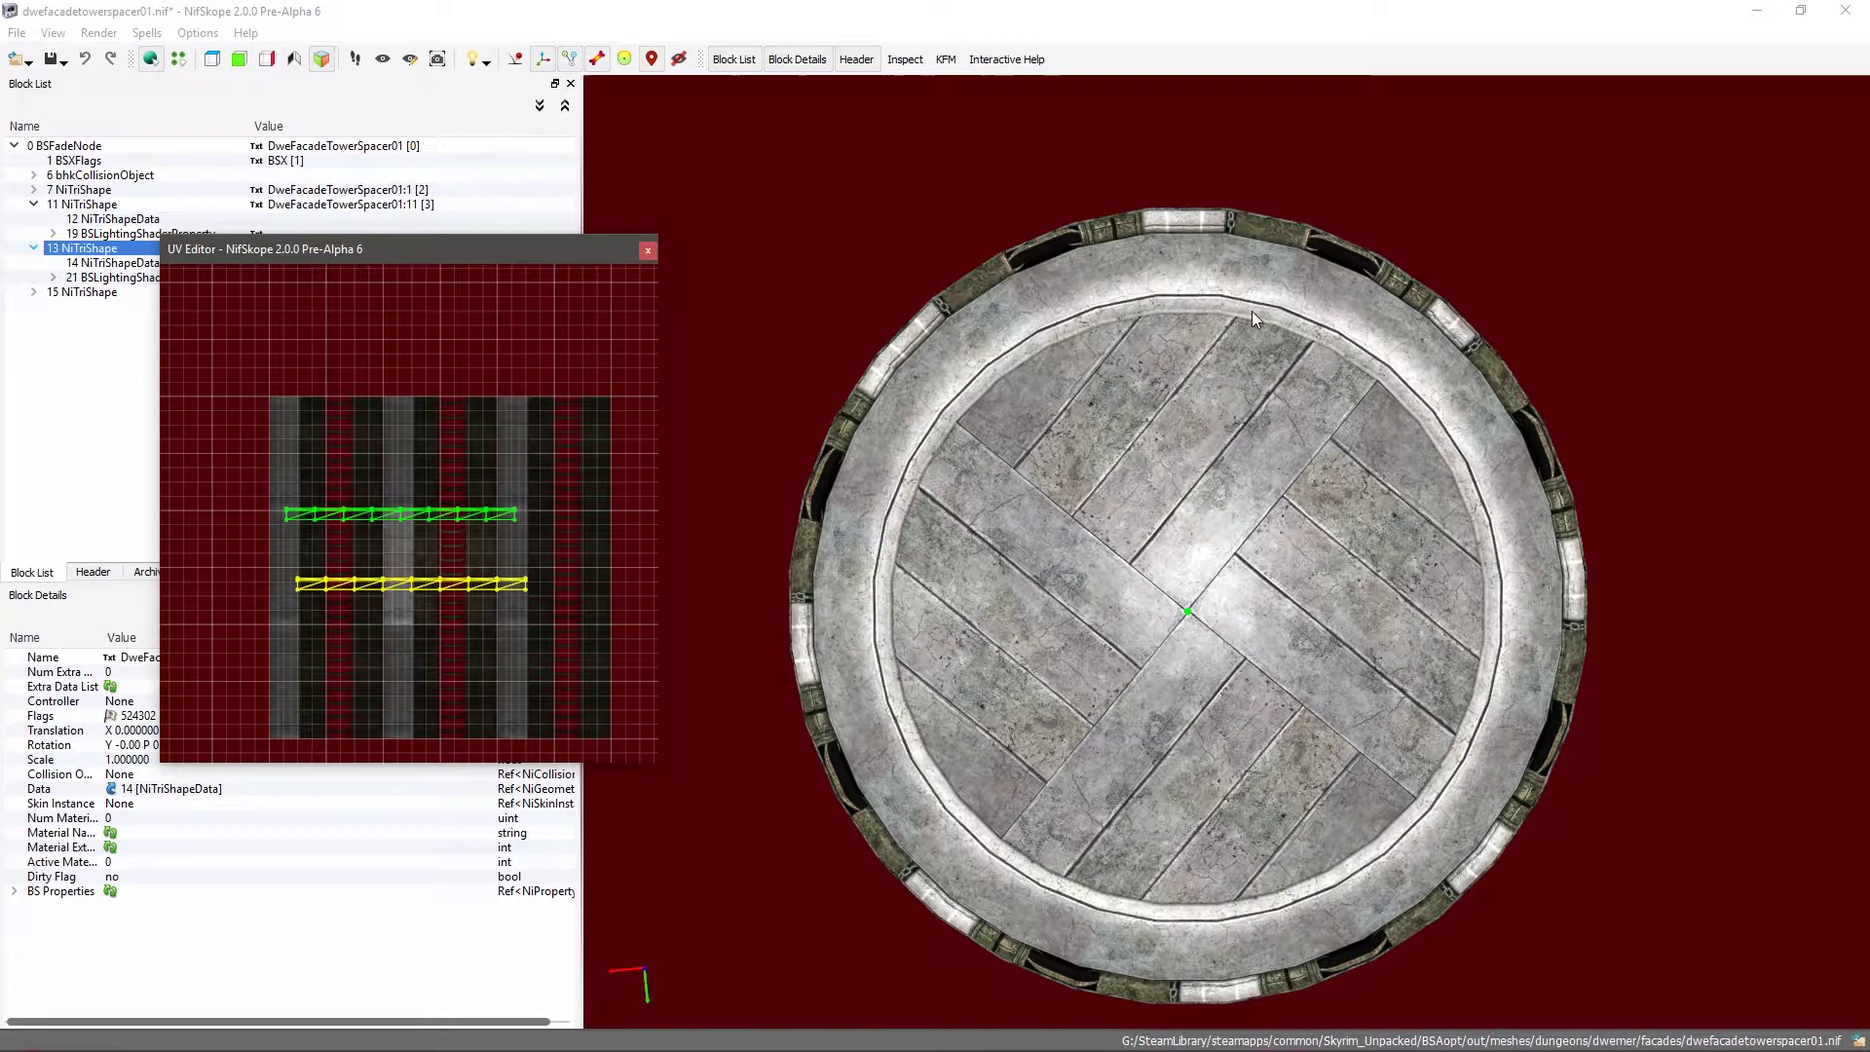
# Step: Nudge the lower strip back up onto the upper strip's row
pyautogui.click(417, 562)
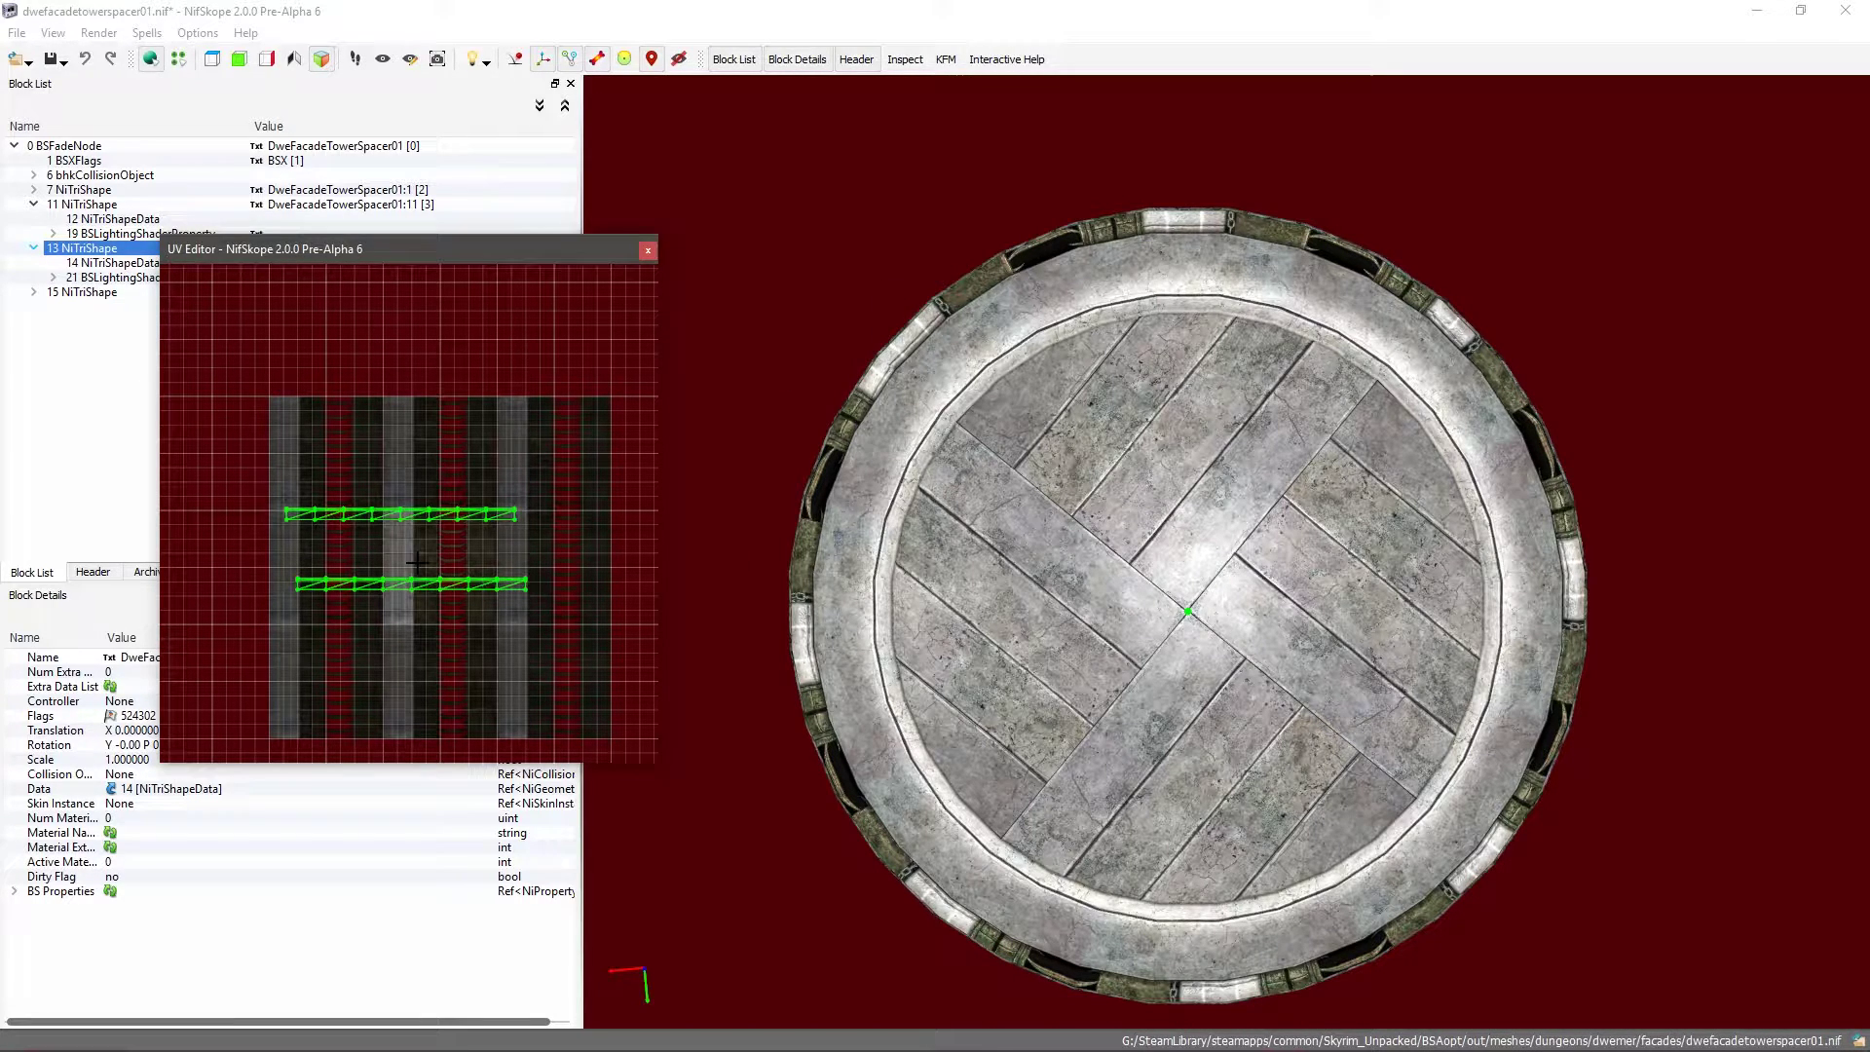
pyautogui.hotkey('ctrl', 'z')
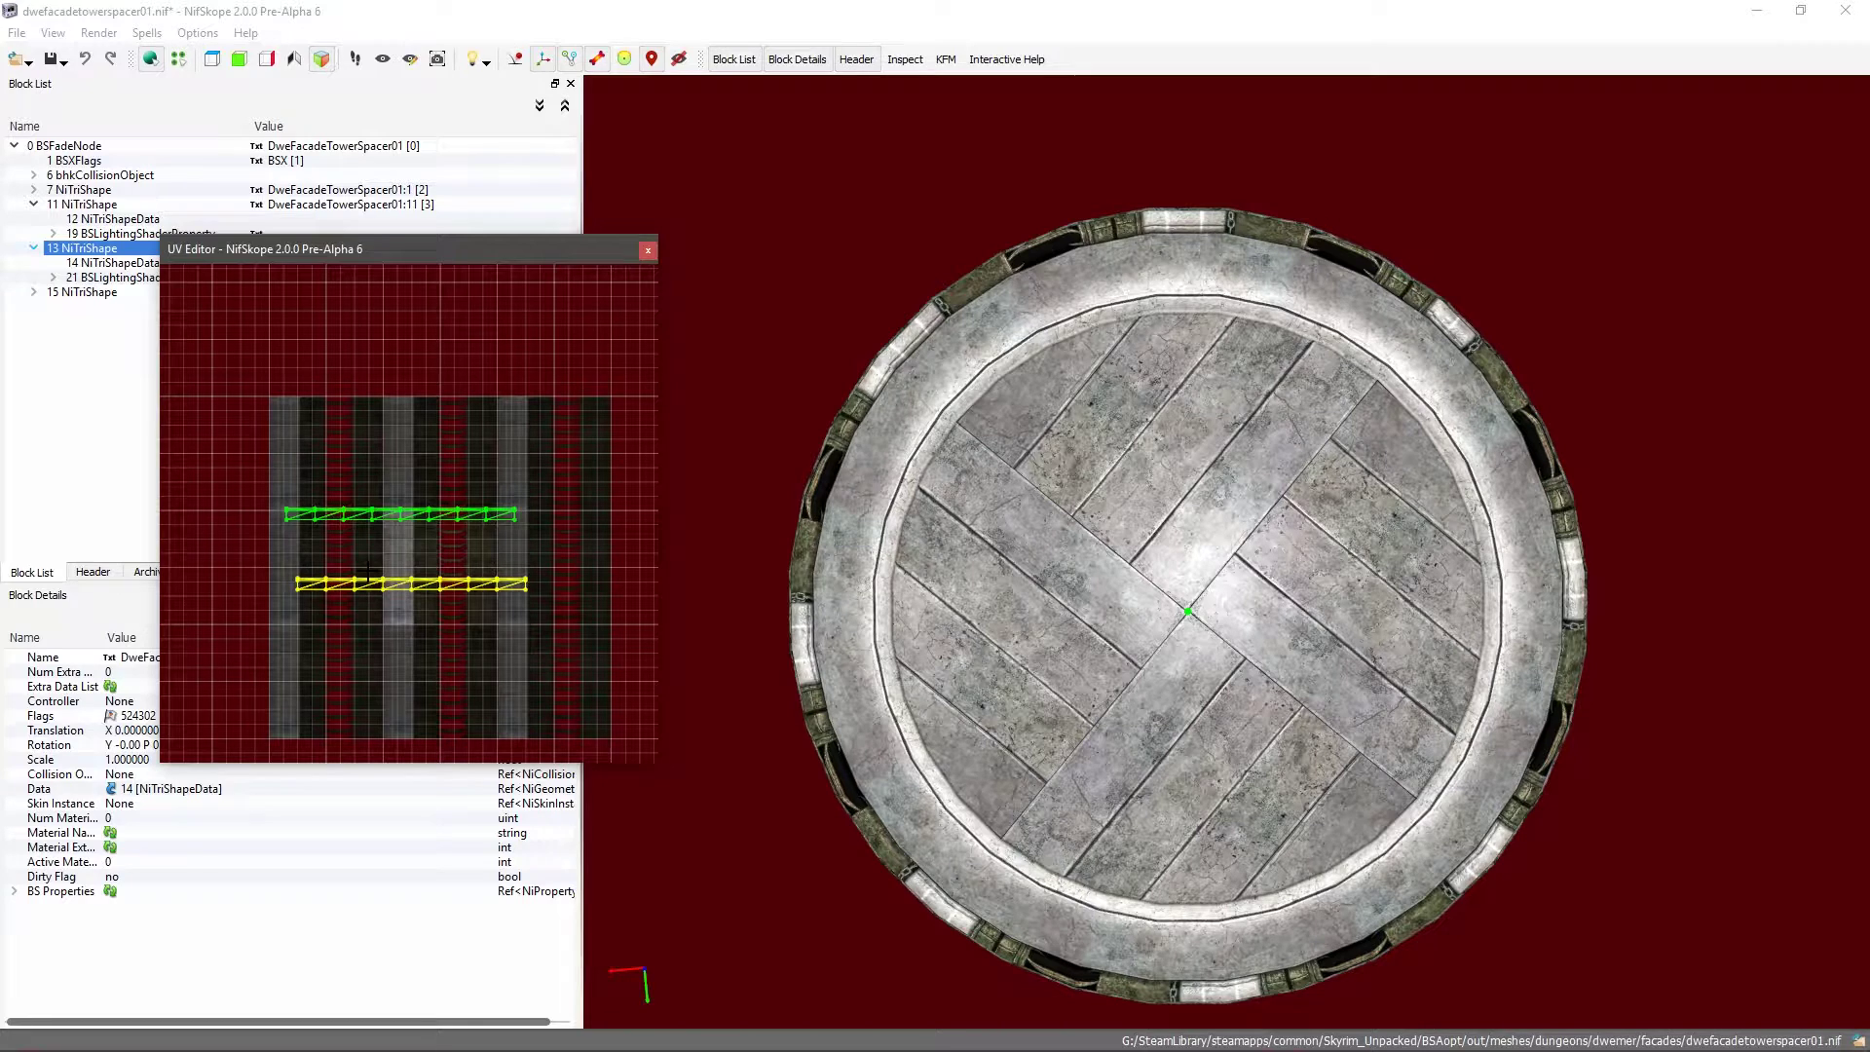
pyautogui.click(298, 564)
pyautogui.hotkey('ctrl', 'z')
pyautogui.hotkey('ctrl', 'z')
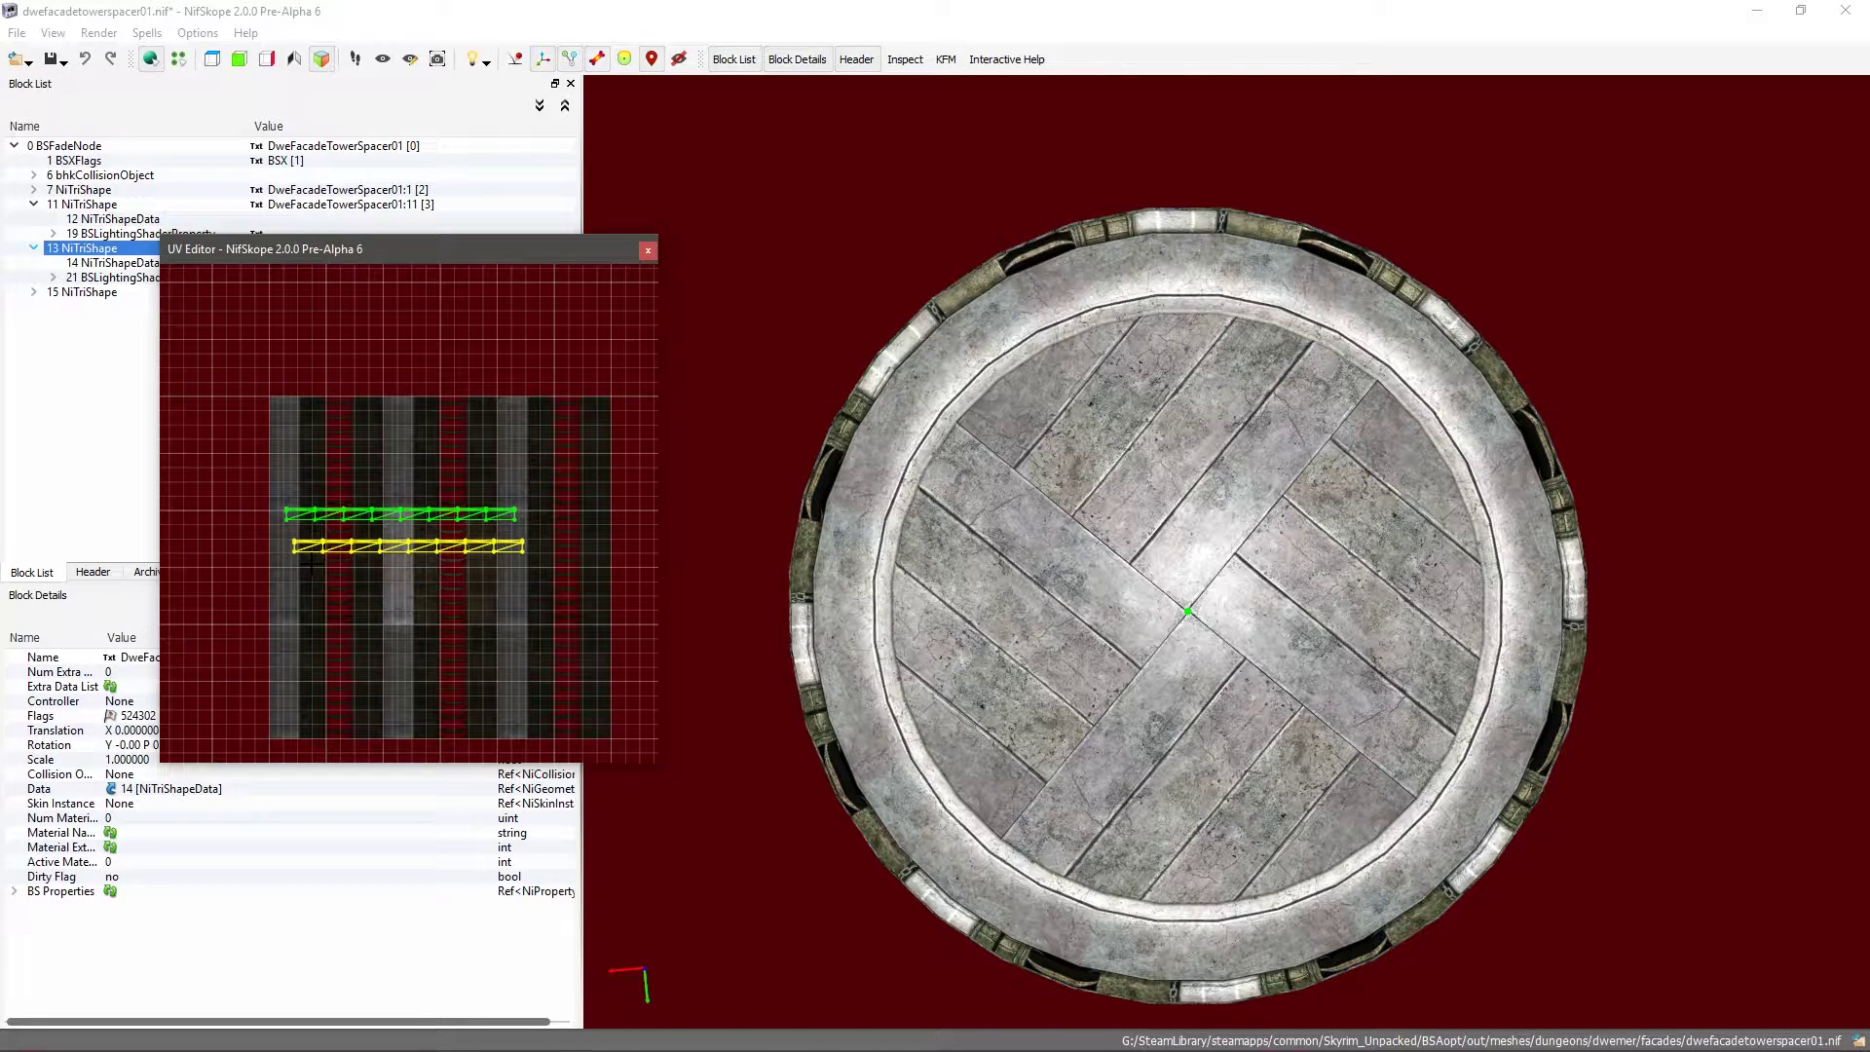
pyautogui.hotkey('ctrl', 'z')
pyautogui.click(298, 551)
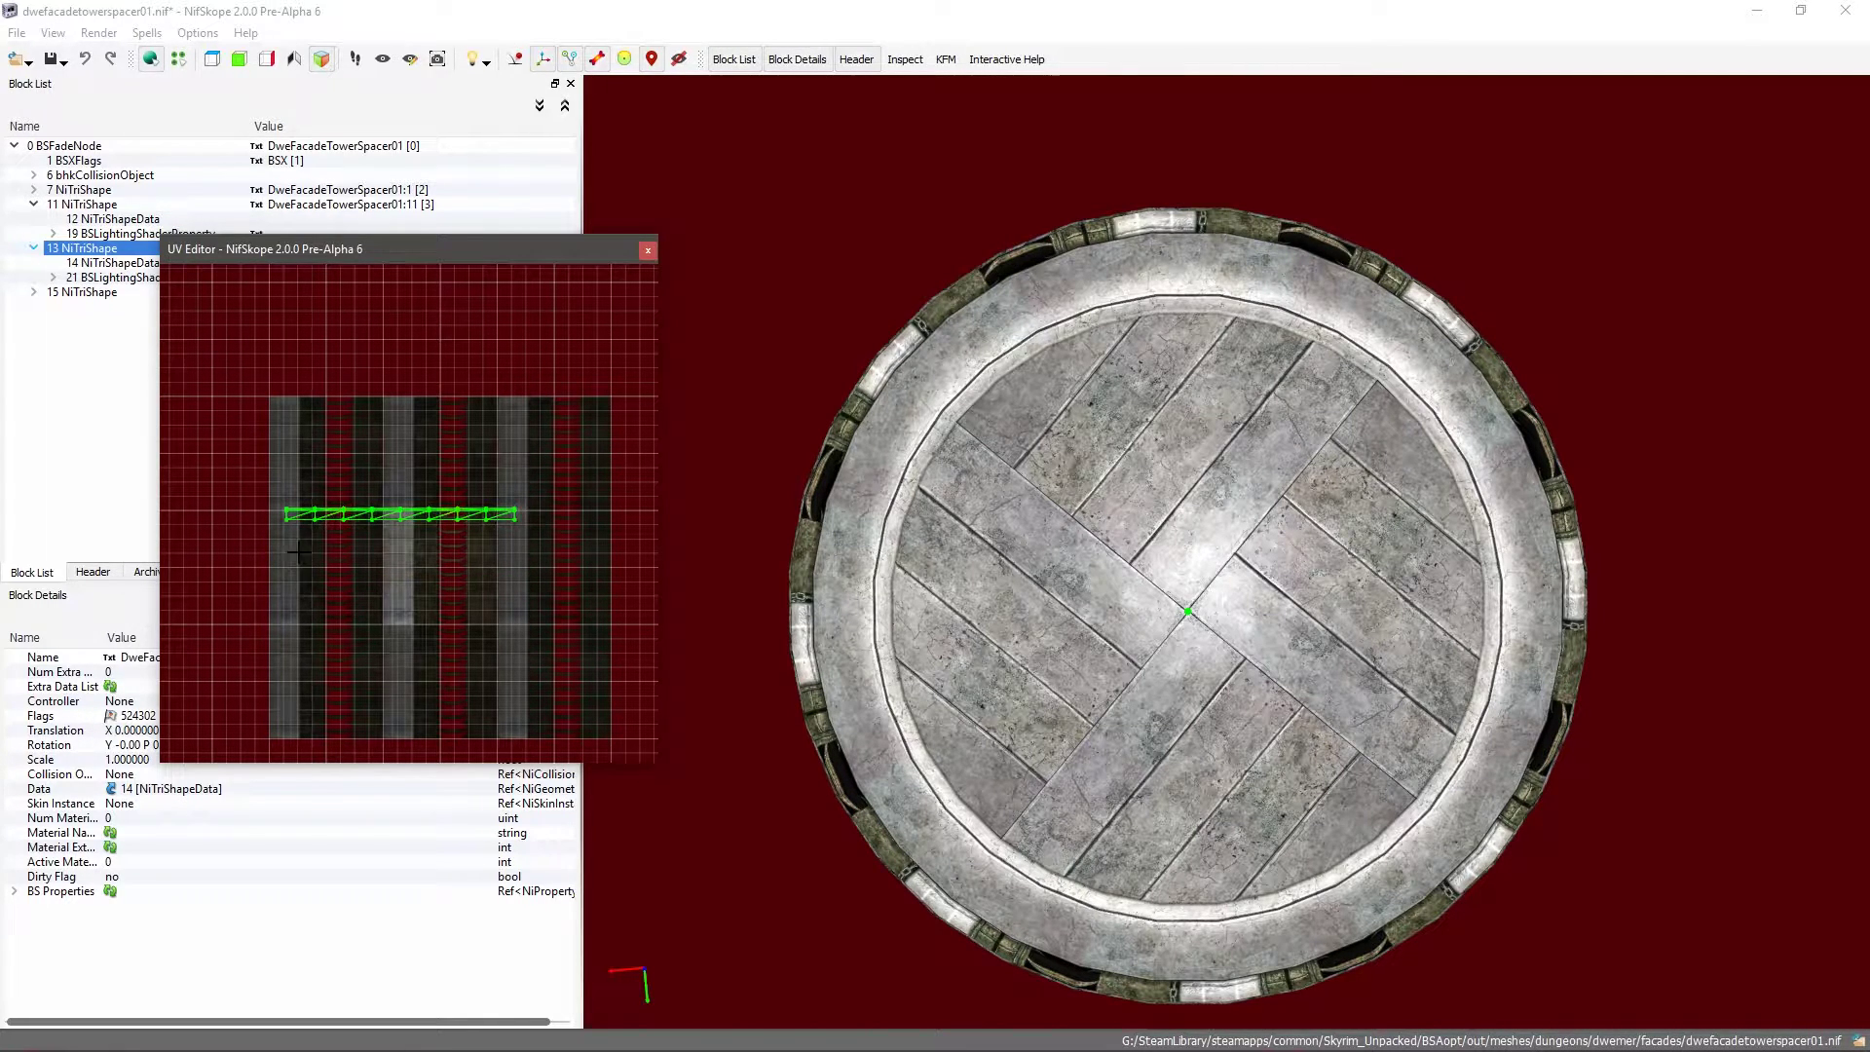
# Step: Box-select the whole UV strip and rotate it 90° so it runs vertically
pyautogui.rightClick(318, 517)
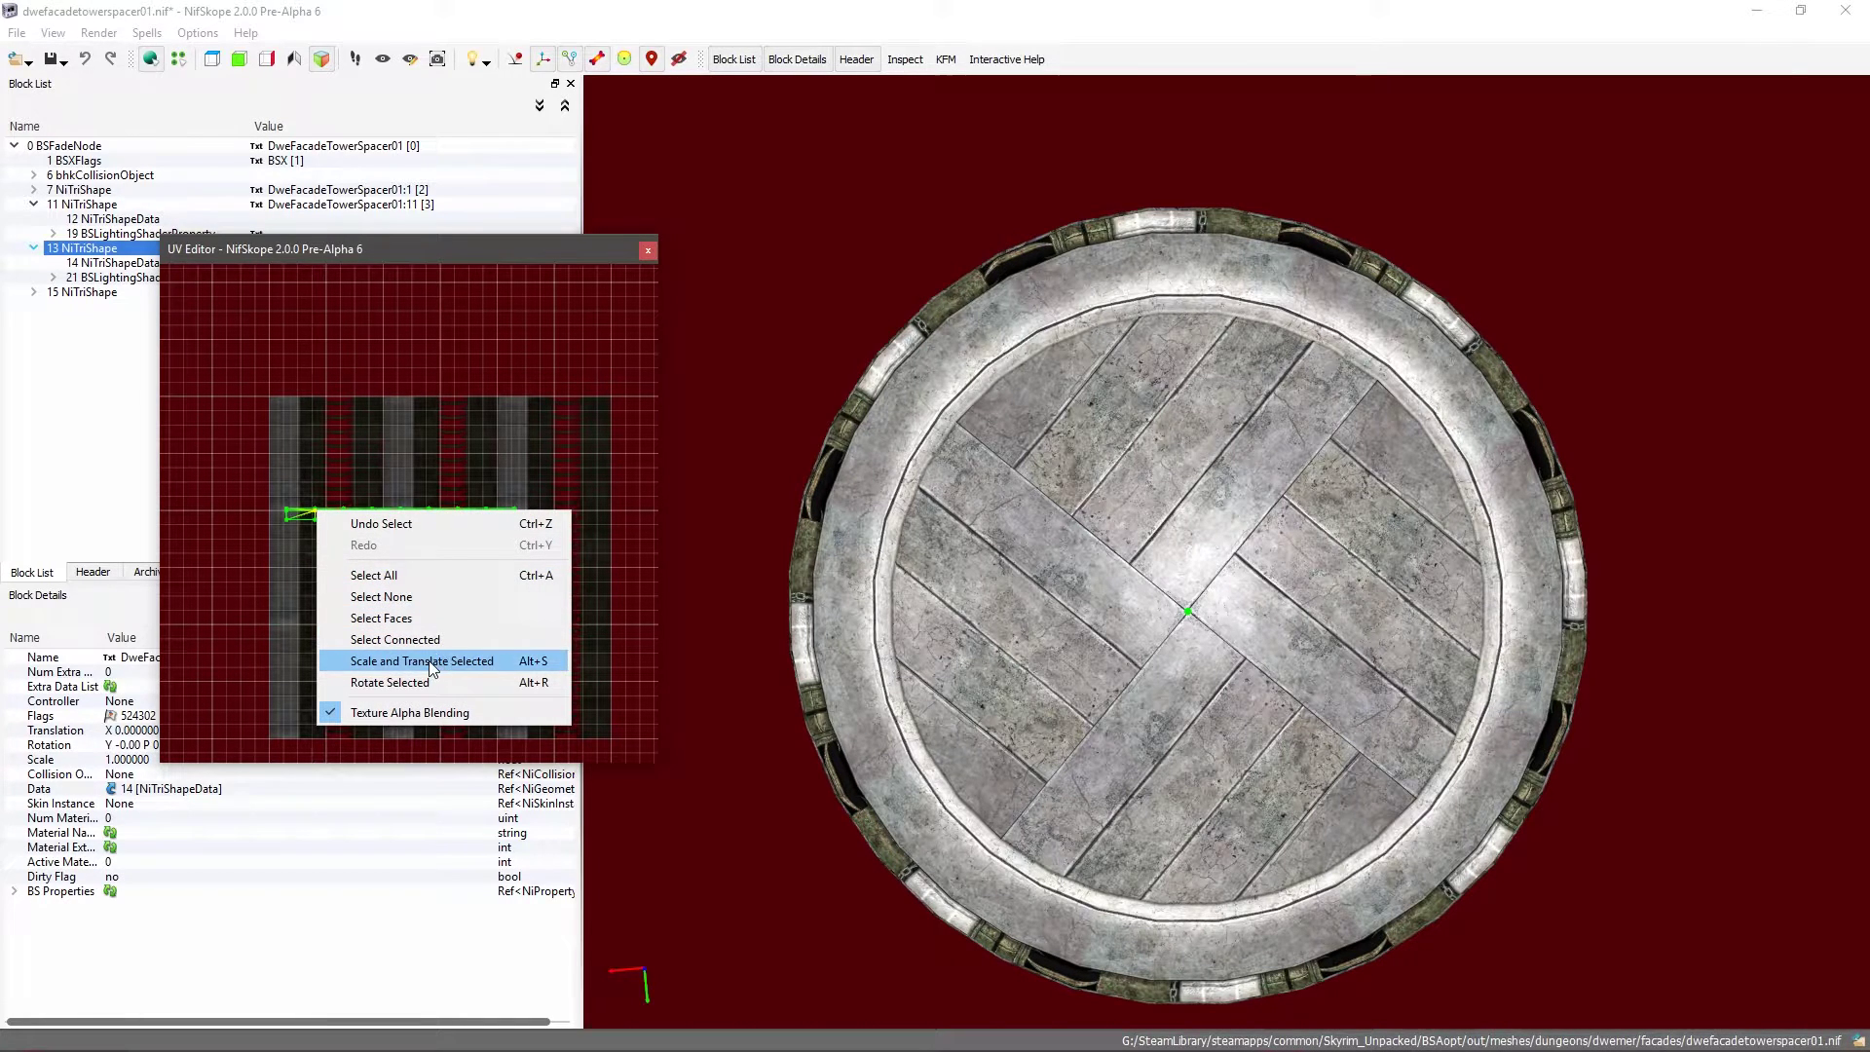
pyautogui.click(259, 582)
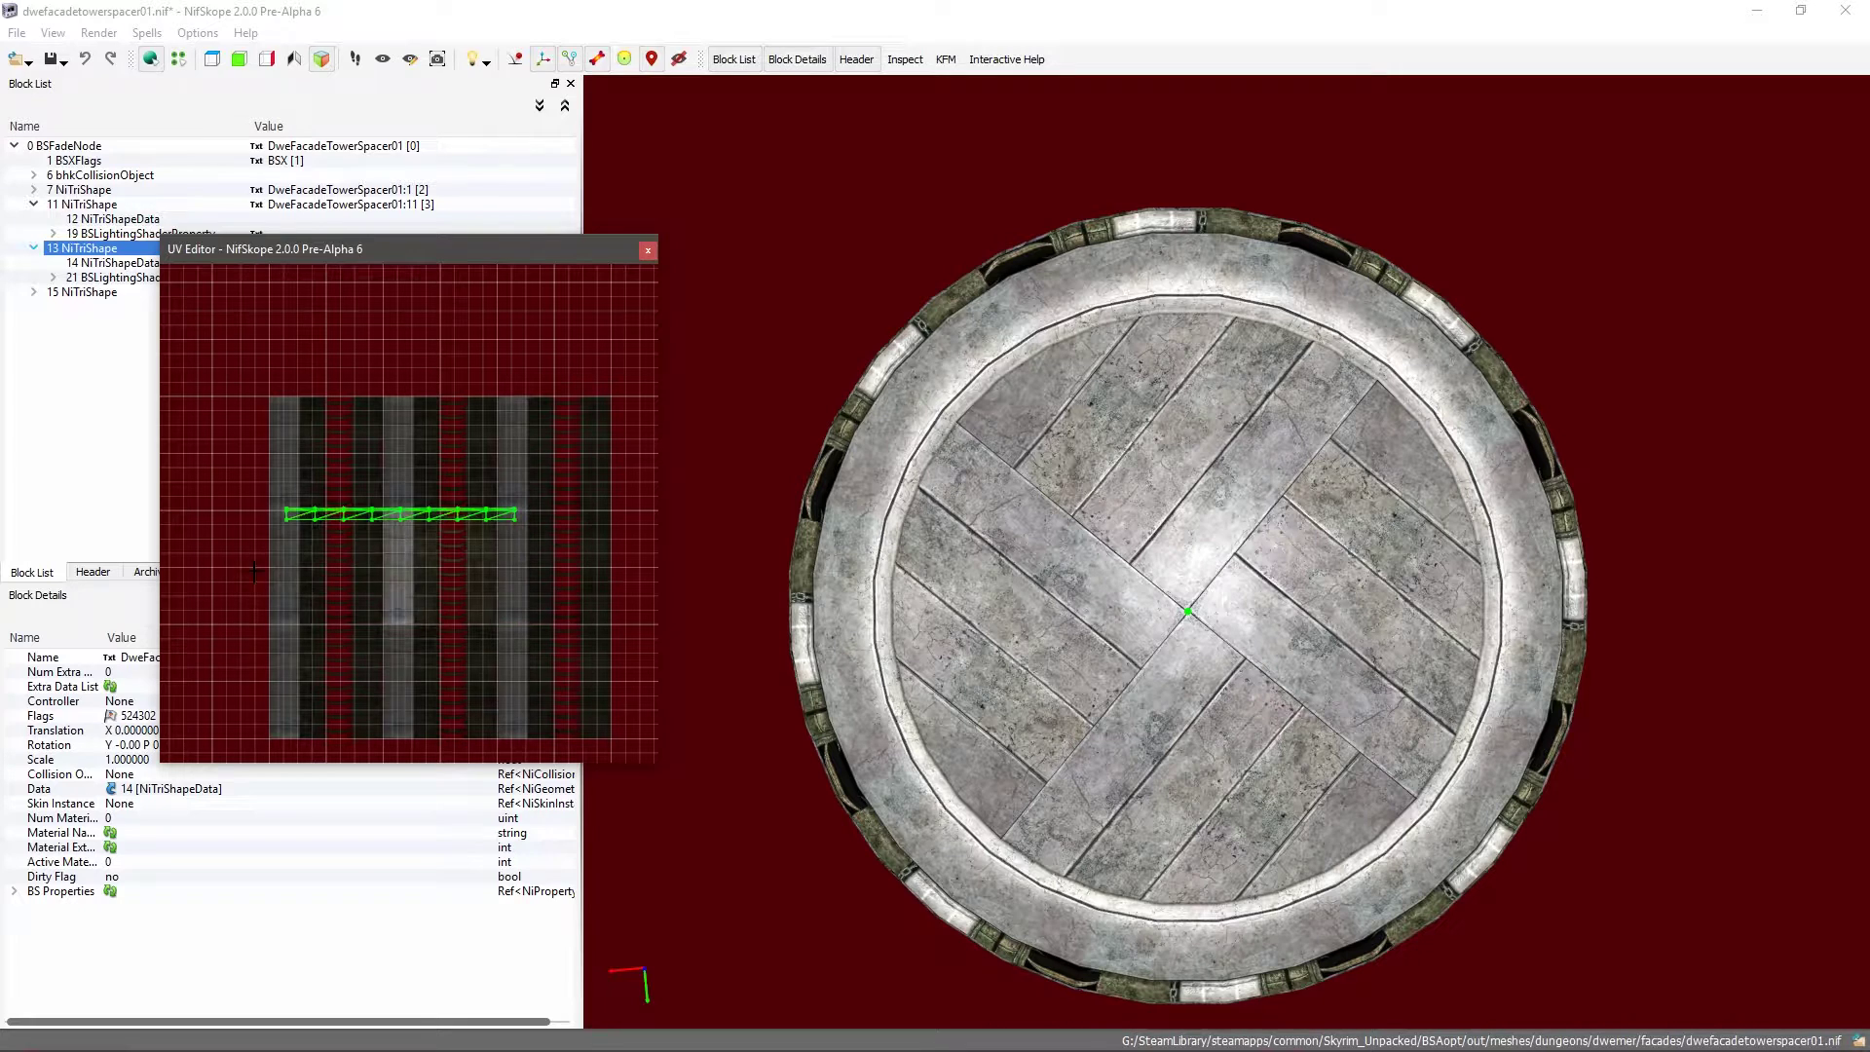
pyautogui.moveTo(234, 468); pyautogui.dragTo(519, 556)
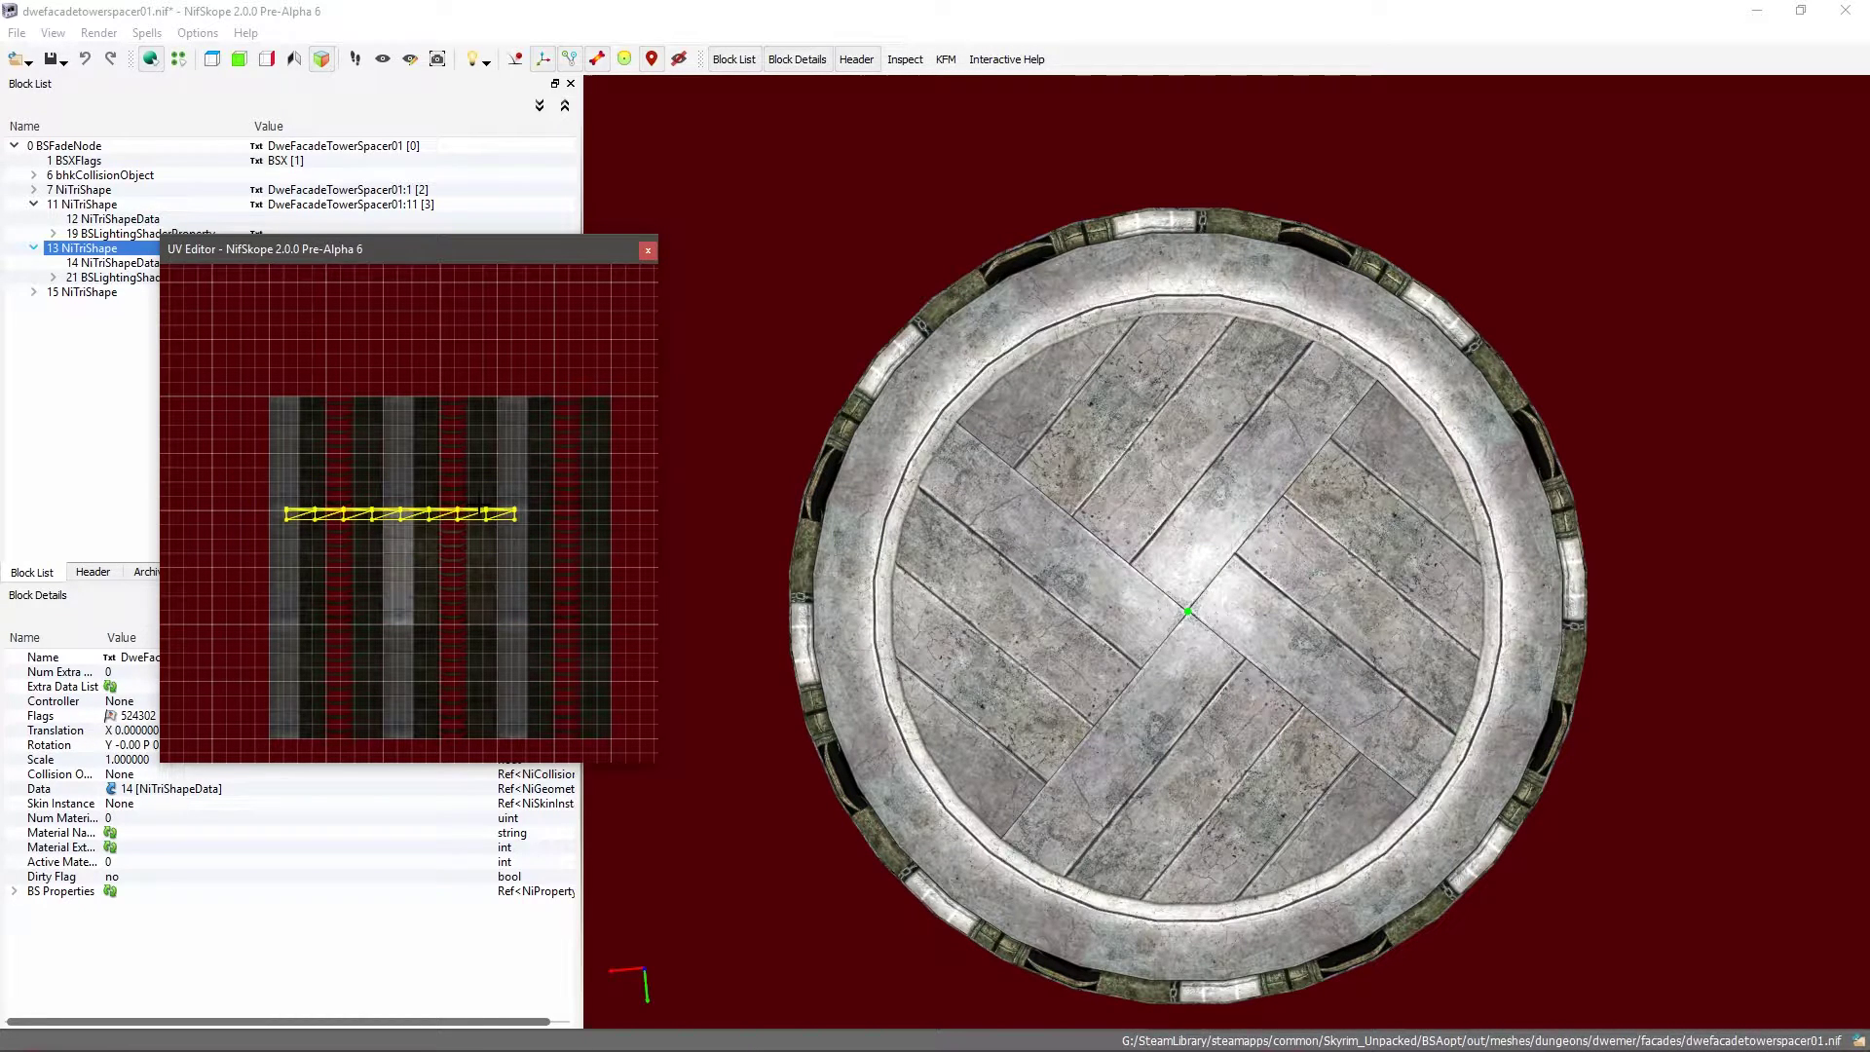
pyautogui.rightClick(422, 534)
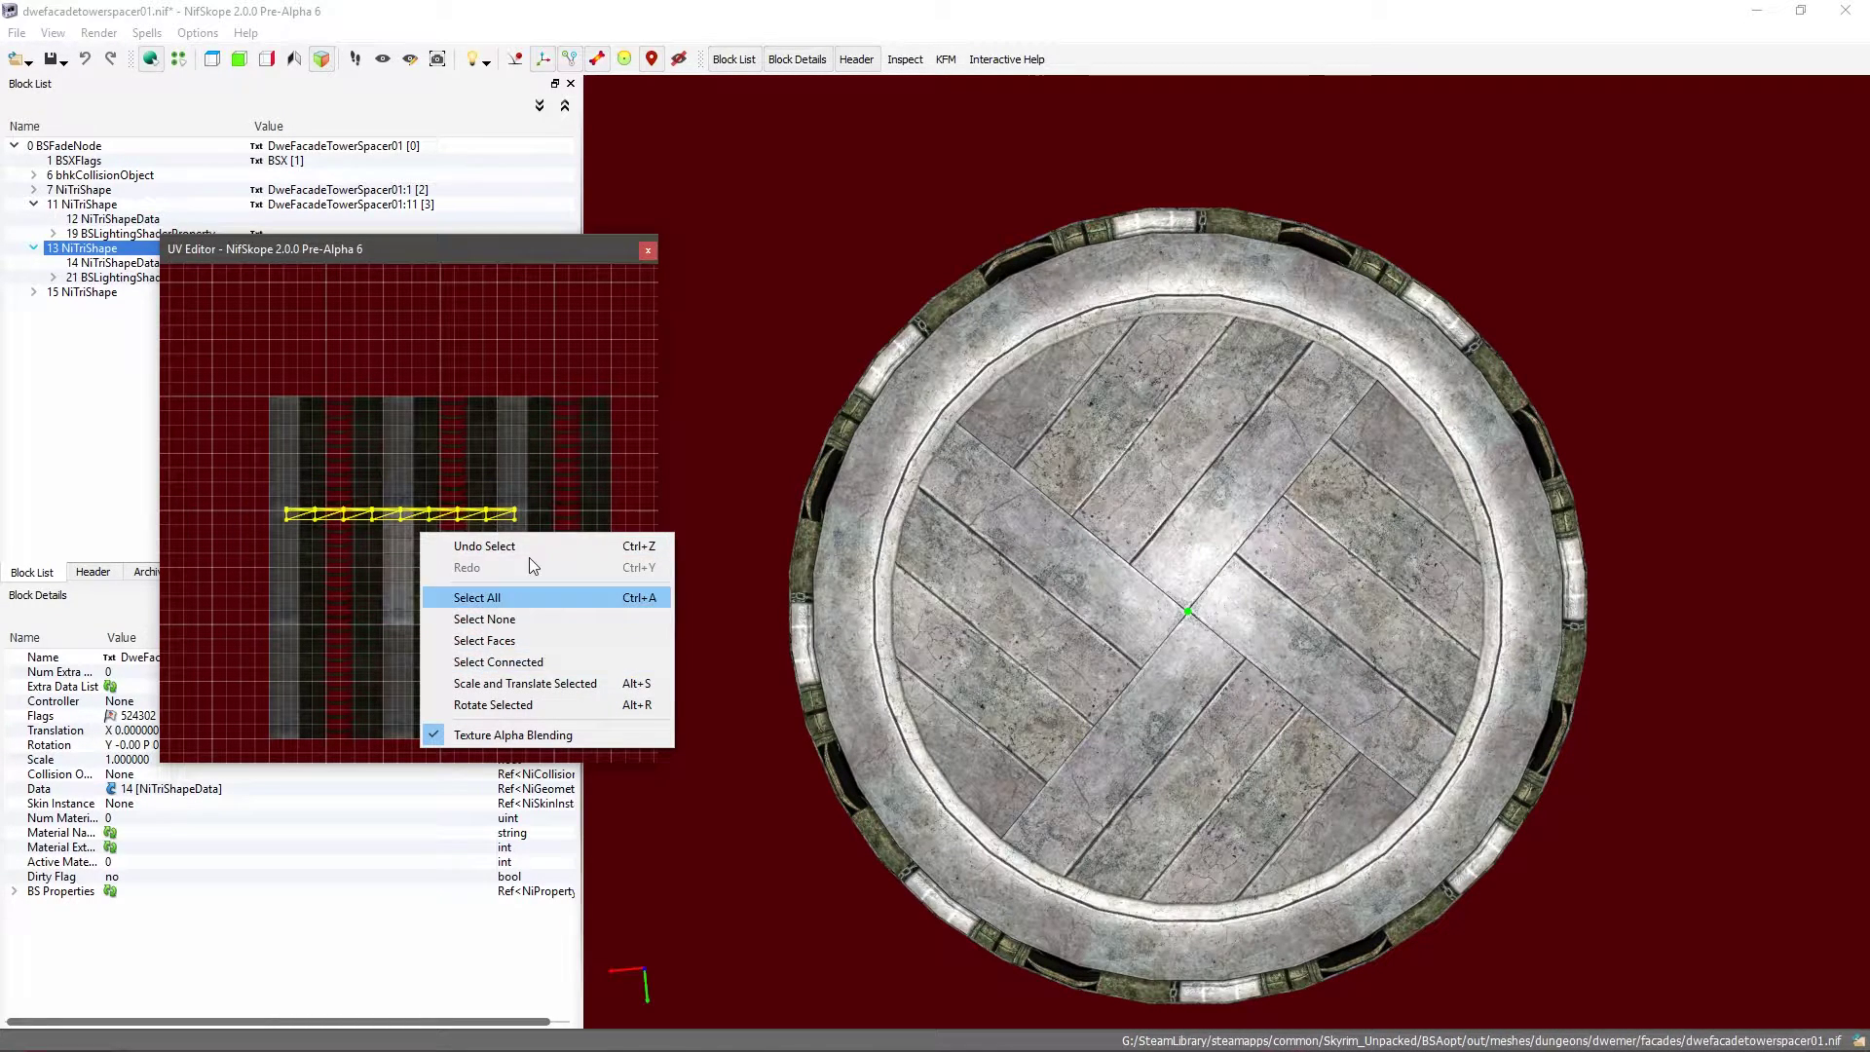
pyautogui.hotkey('alt', 's')
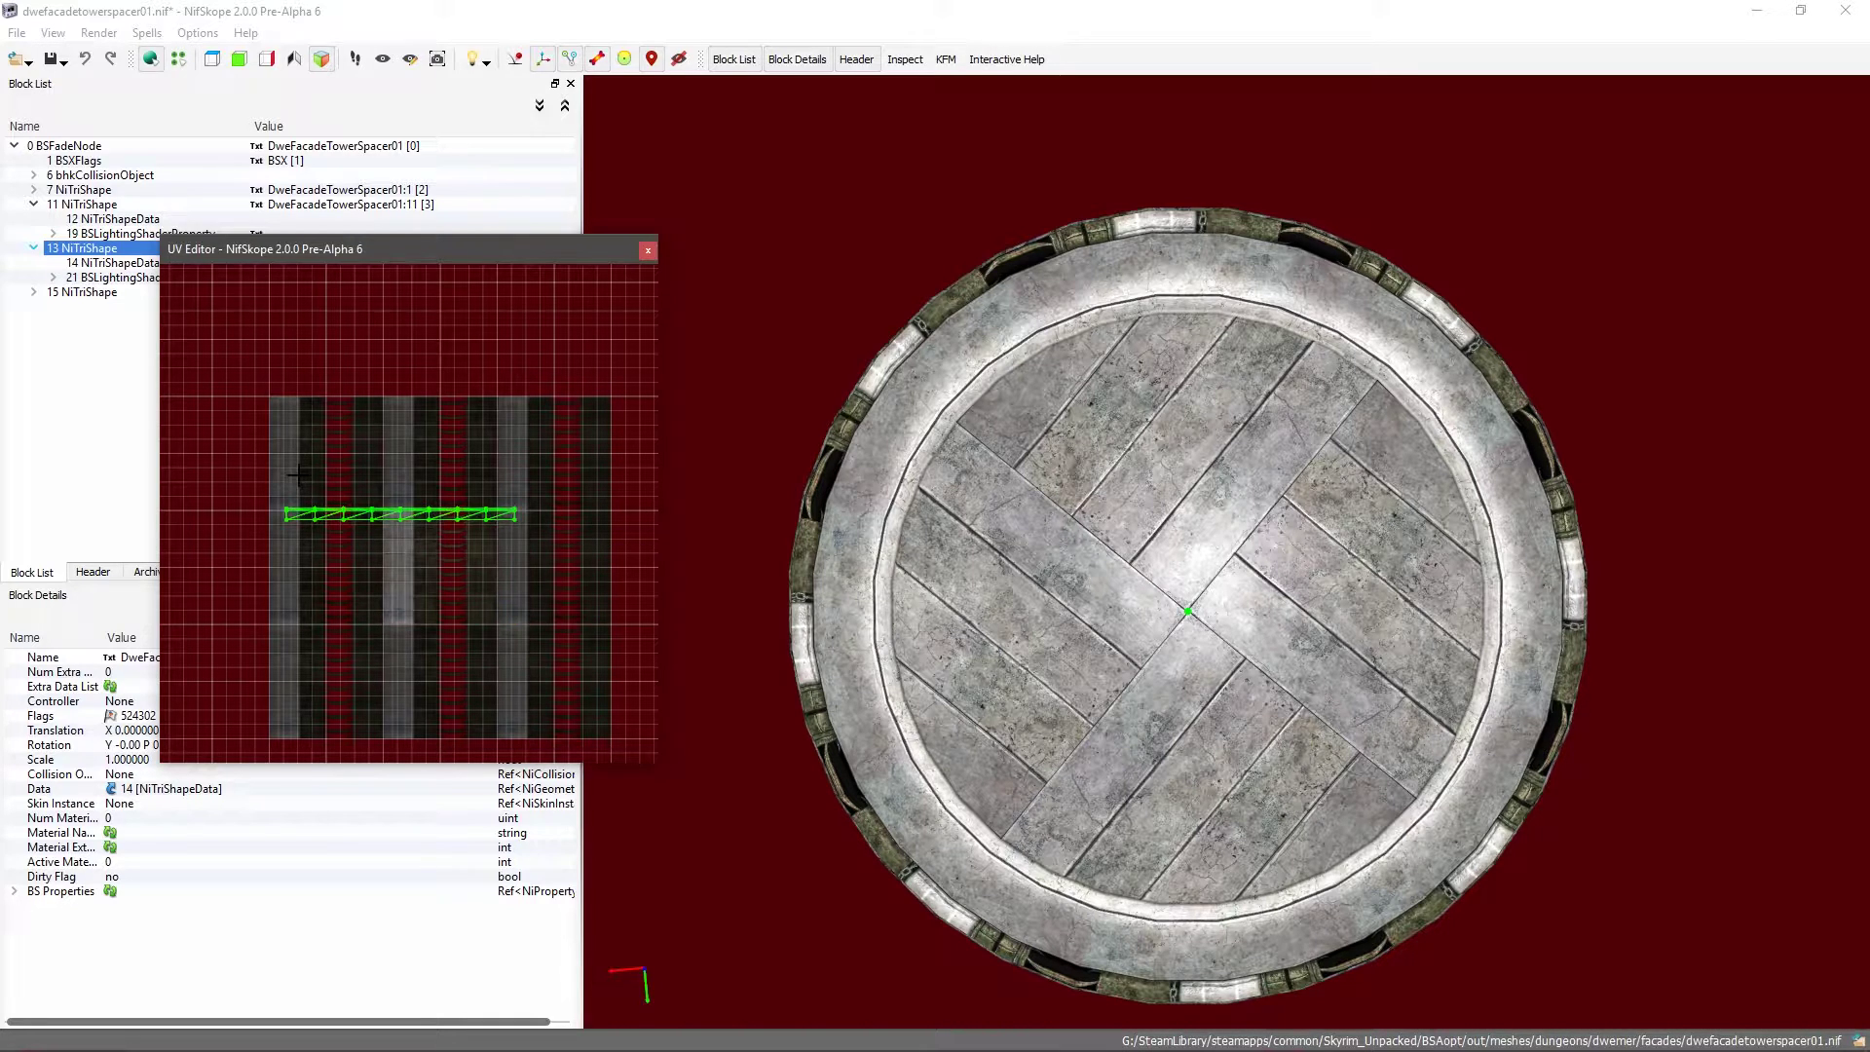
pyautogui.moveTo(657, 561); pyautogui.dragTo(658, 562)
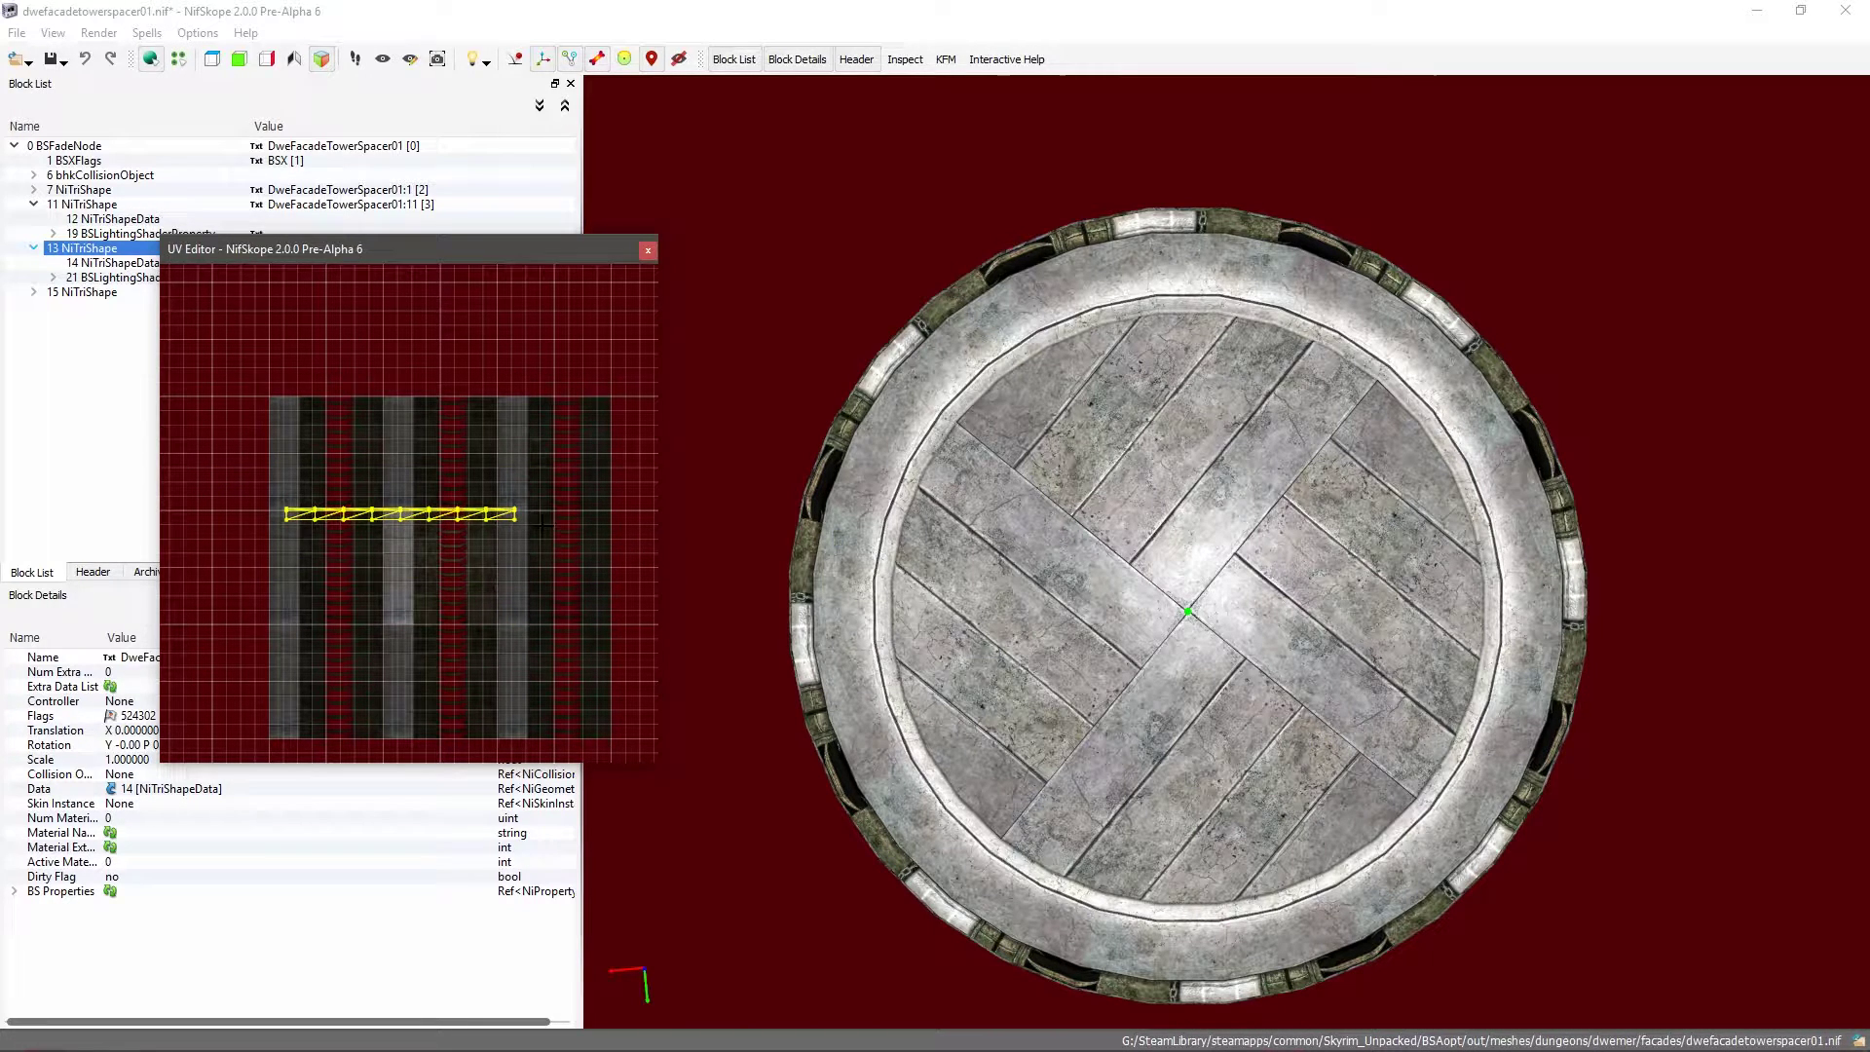
pyautogui.hotkey('alt', 'r')
pyautogui.press('Return')
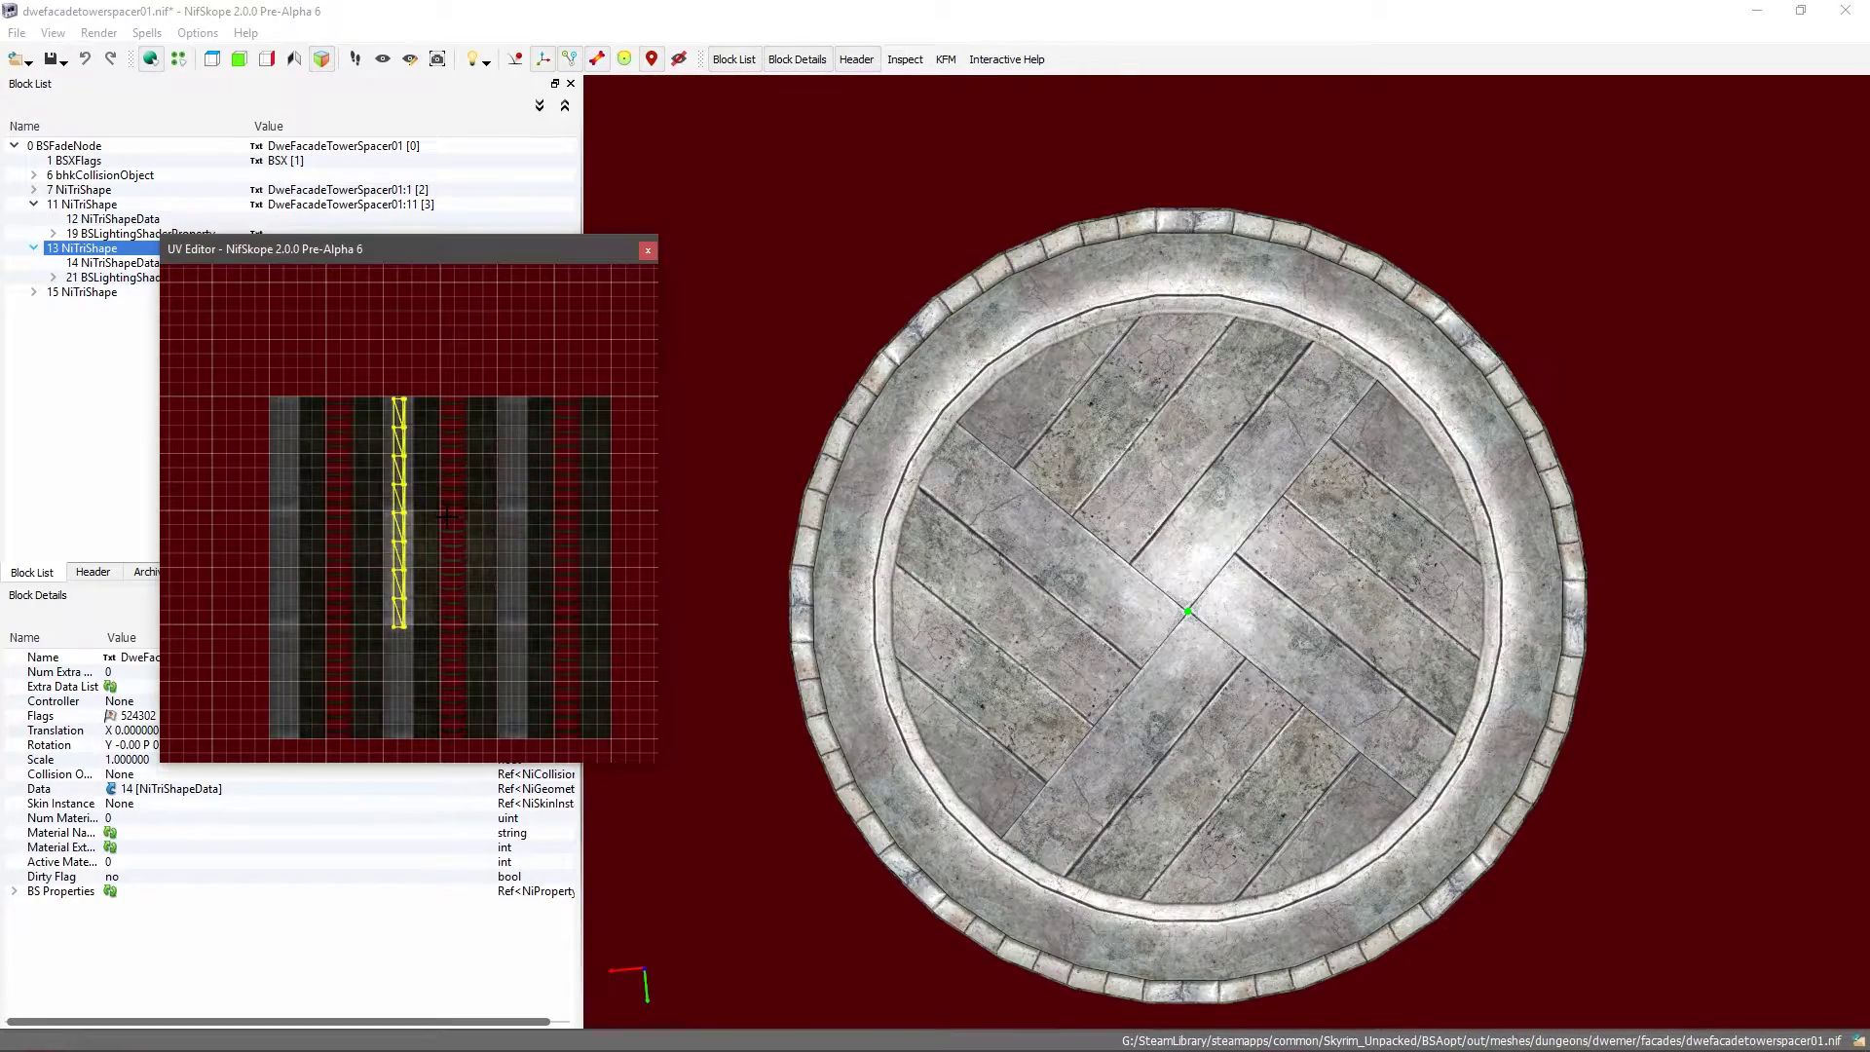
# Step: Slide the upright UV strip onto the leftmost texture column, giving the disc edge darker stone blocks
pyautogui.moveTo(761, 536); pyautogui.dragTo(845, 510)
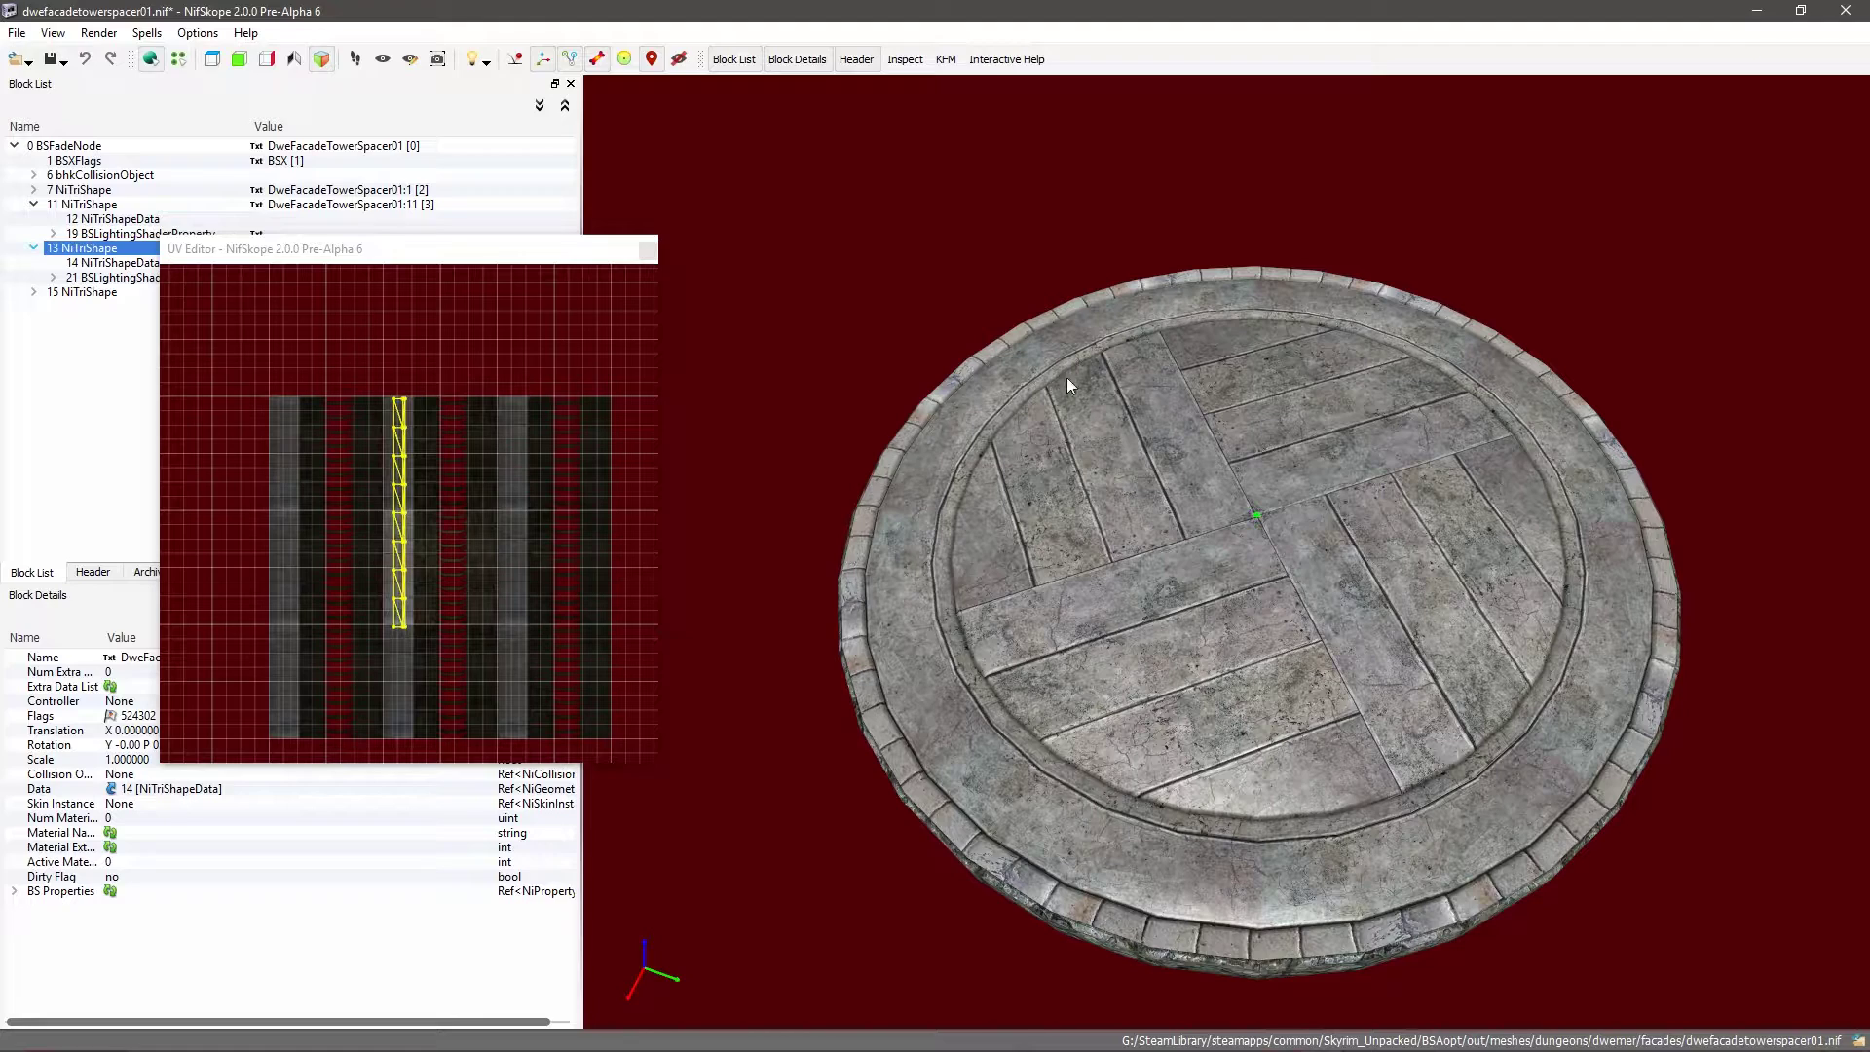
pyautogui.moveTo(406, 407); pyautogui.dragTo(312, 420)
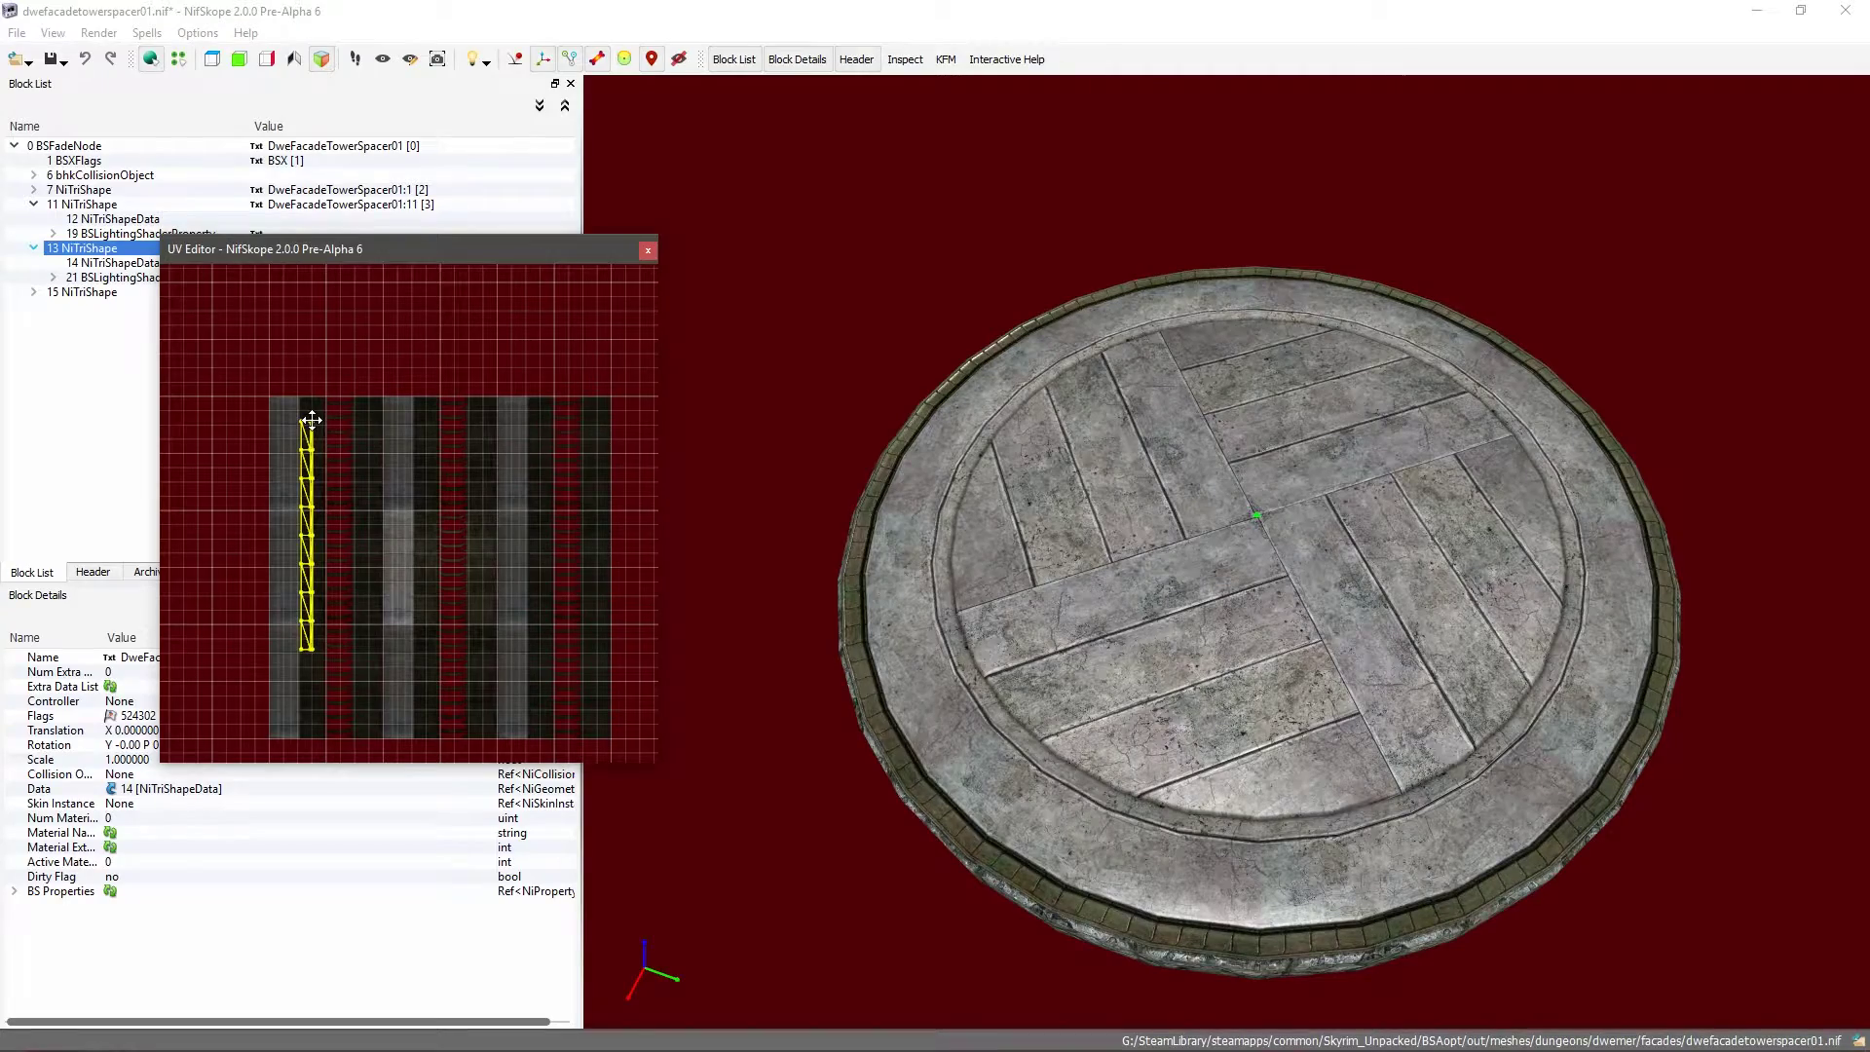
pyautogui.moveTo(721, 535); pyautogui.dragTo(1174, 485)
pyautogui.scroll(5, 844, 471)
pyautogui.scroll(-5, 722, 458)
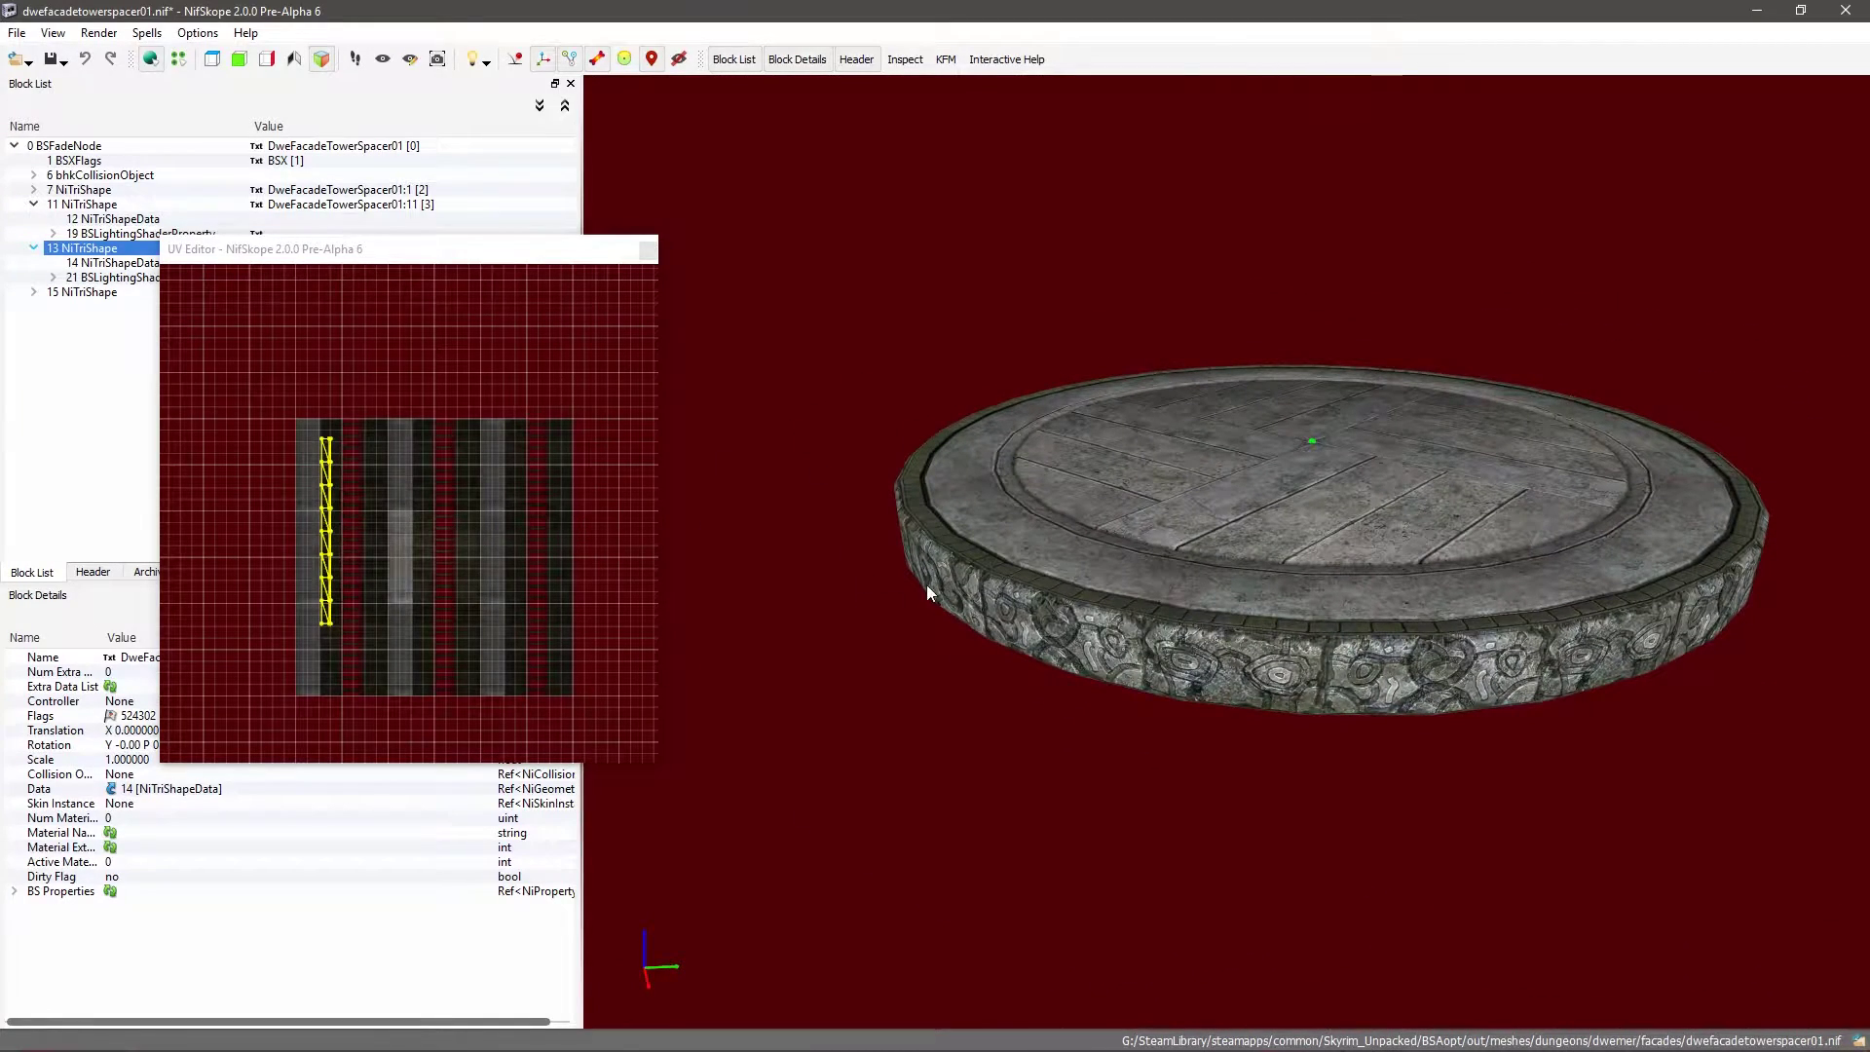
pyautogui.moveTo(927, 587); pyautogui.dragTo(892, 530)
# Step: Close the UV editor, tile the spacer beside the waygate file, and select the waygate's arch mesh 23
pyautogui.click(650, 258)
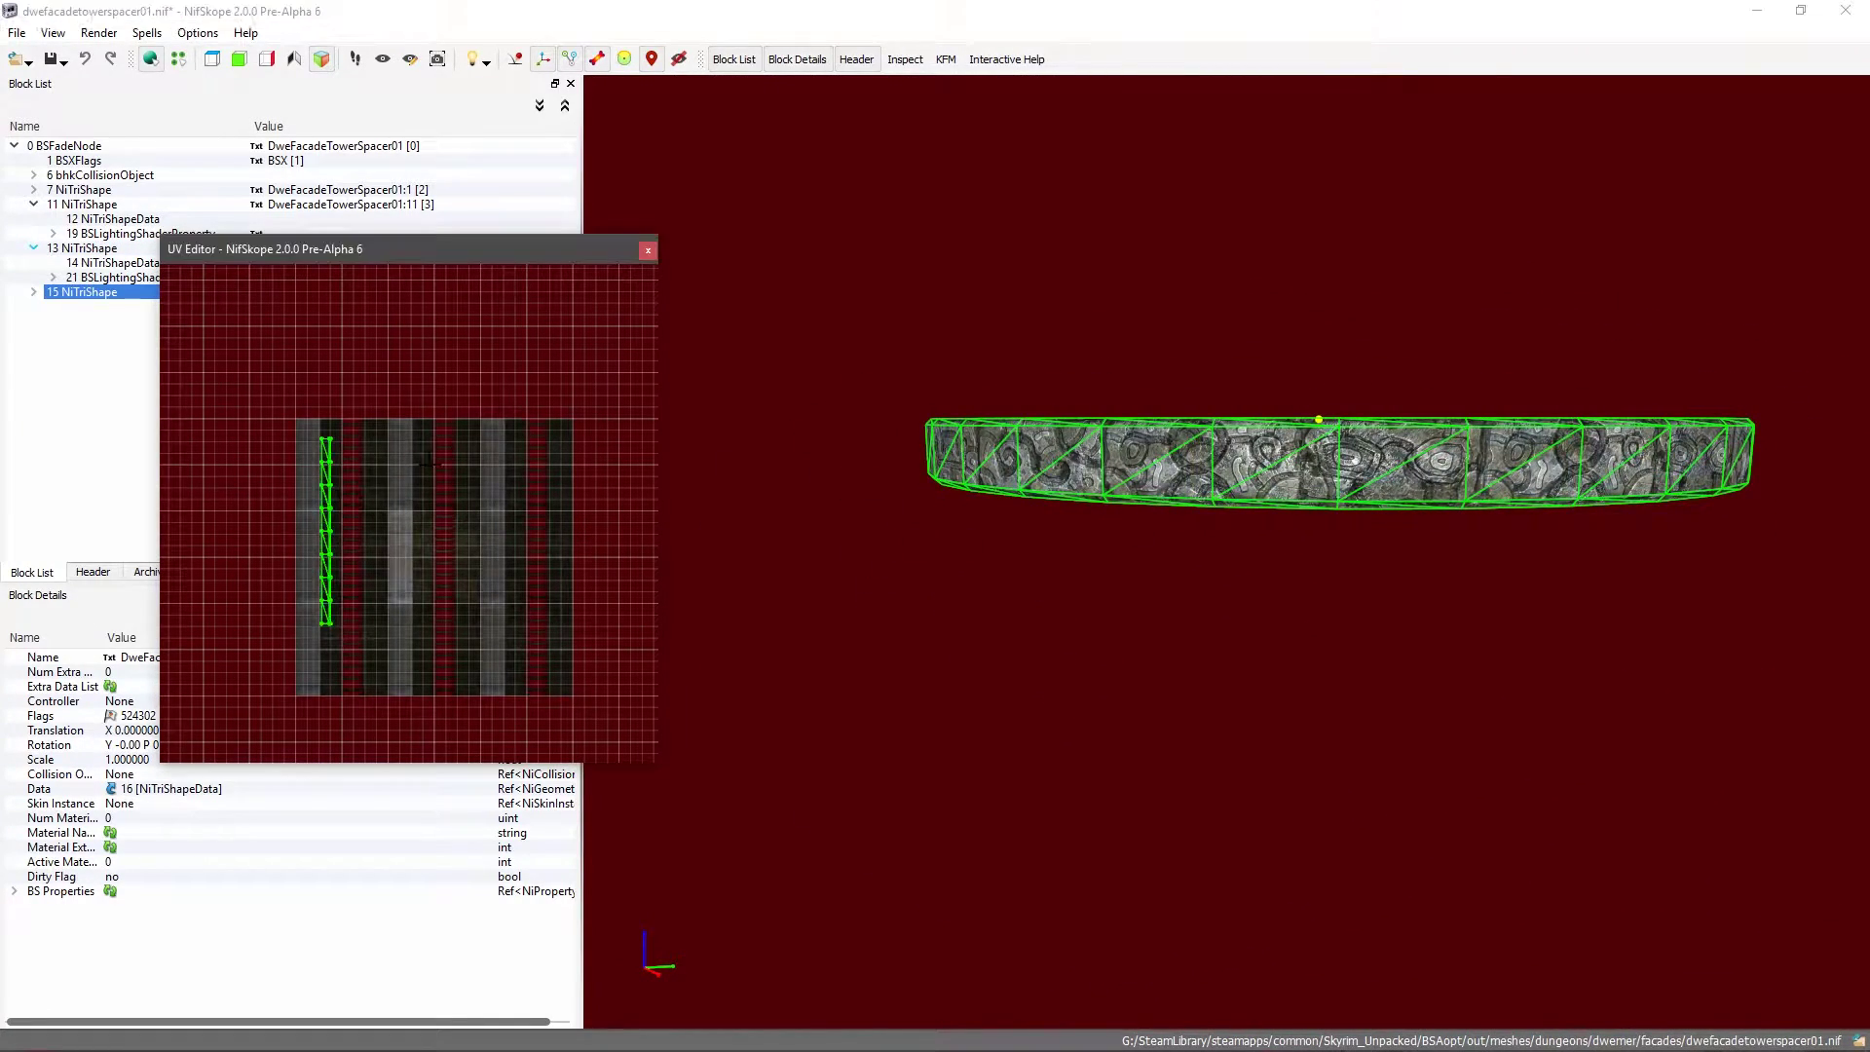
pyautogui.click(647, 251)
pyautogui.press('super+Left')
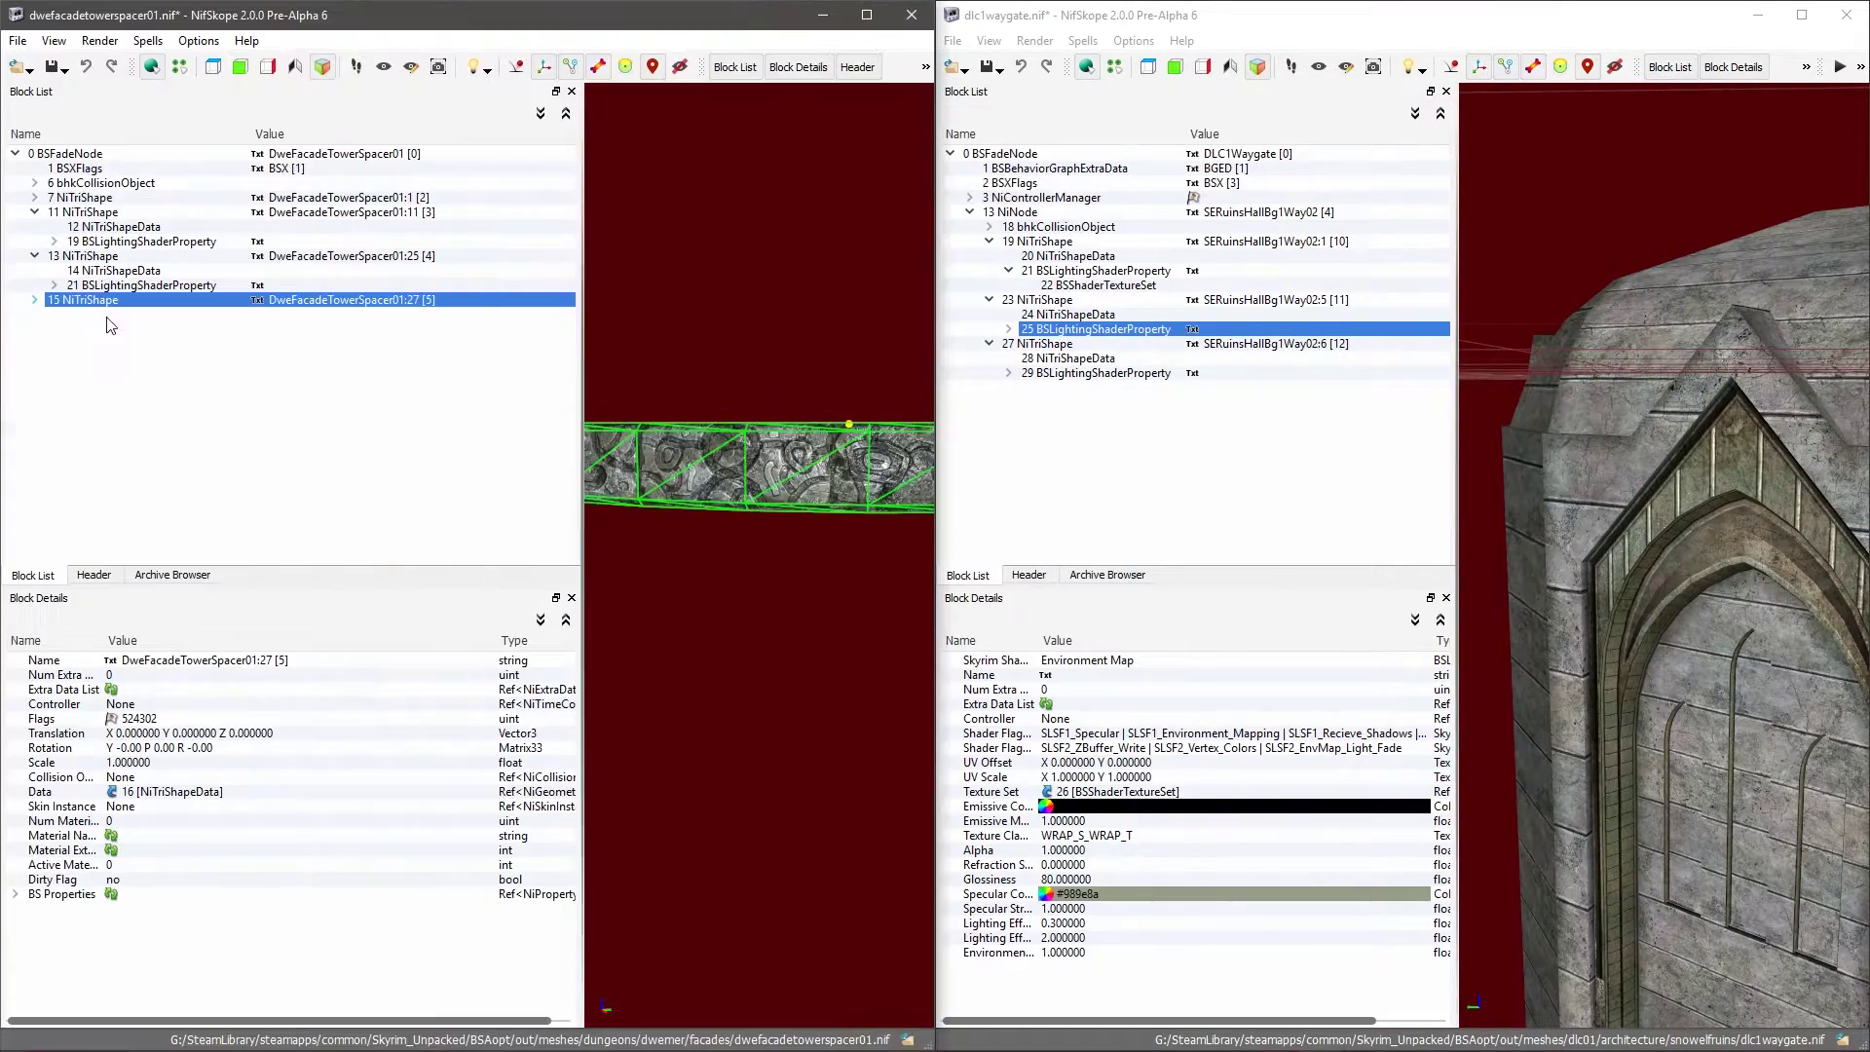
pyautogui.click(1554, 475)
pyautogui.moveTo(1555, 475); pyautogui.dragTo(1666, 440)
pyautogui.click(1691, 561)
pyautogui.click(1622, 487)
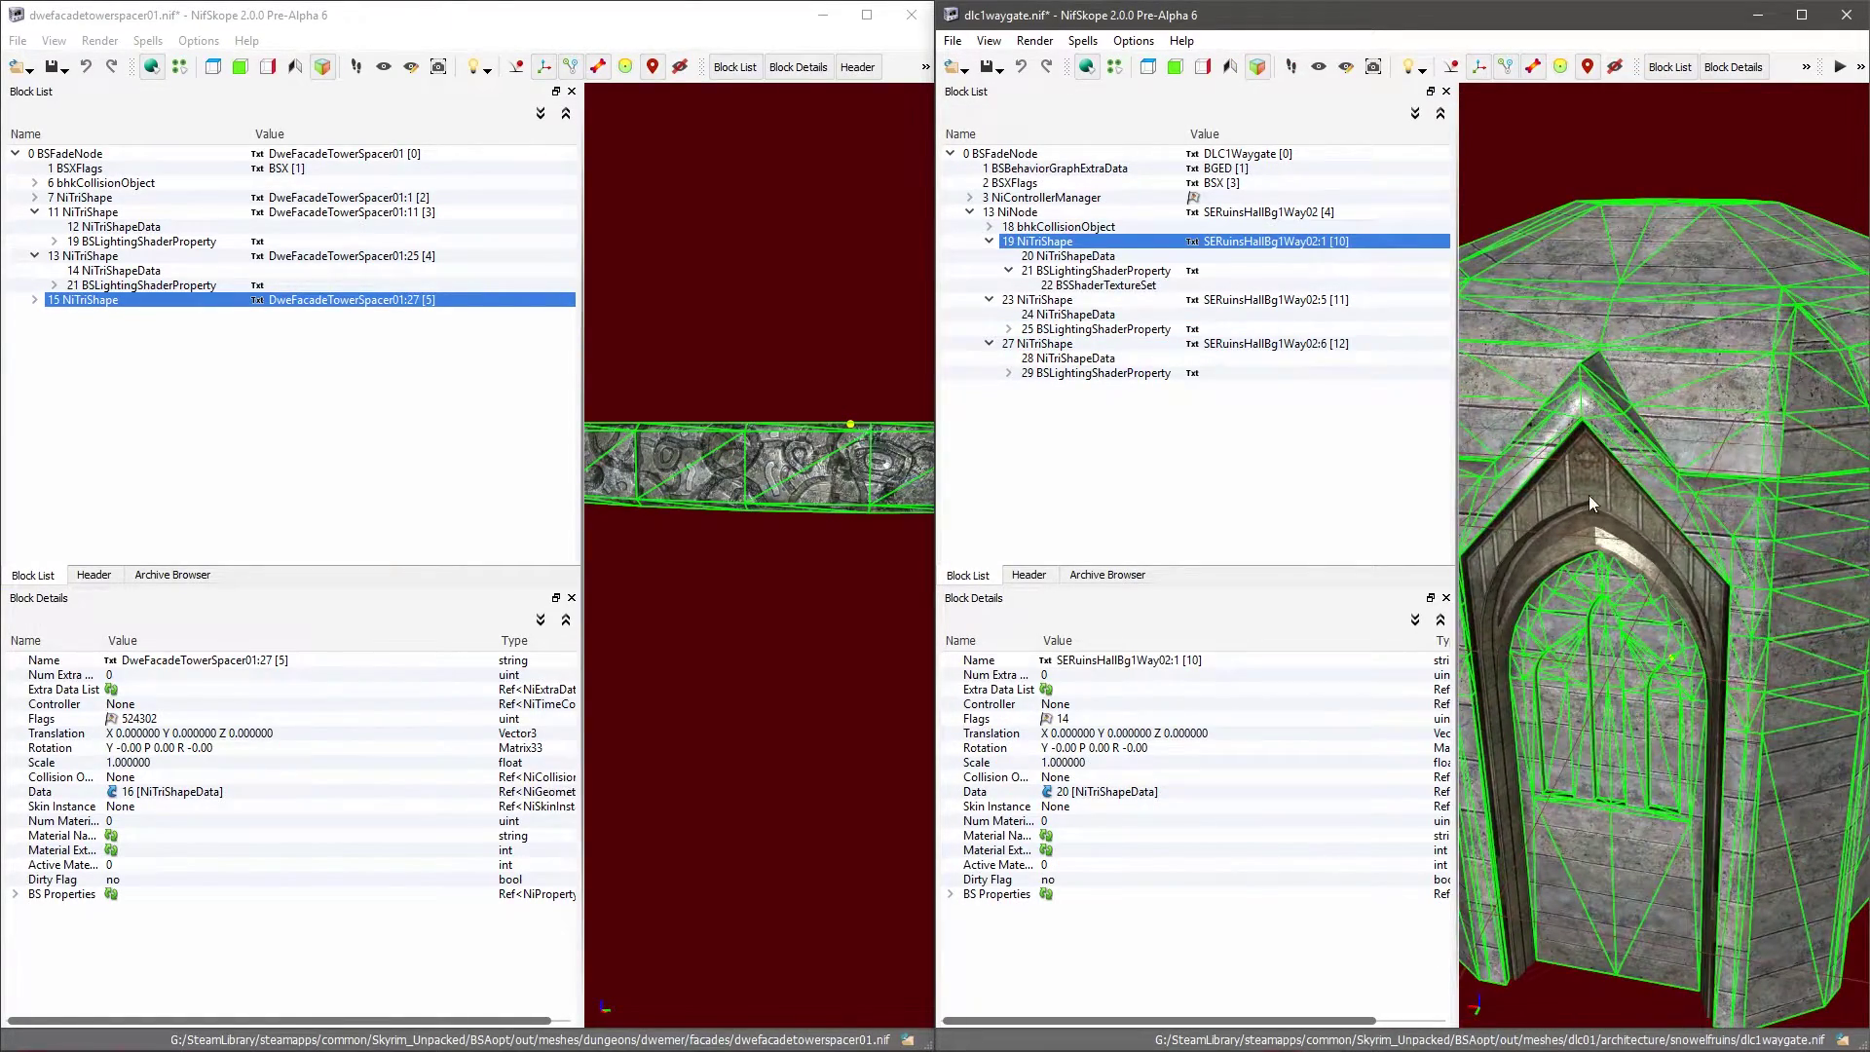
pyautogui.moveTo(1587, 495); pyautogui.dragTo(1533, 487)
pyautogui.click(1531, 481)
# Step: Copy the arch's shader property branch, block 25
pyautogui.rightClick(1528, 475)
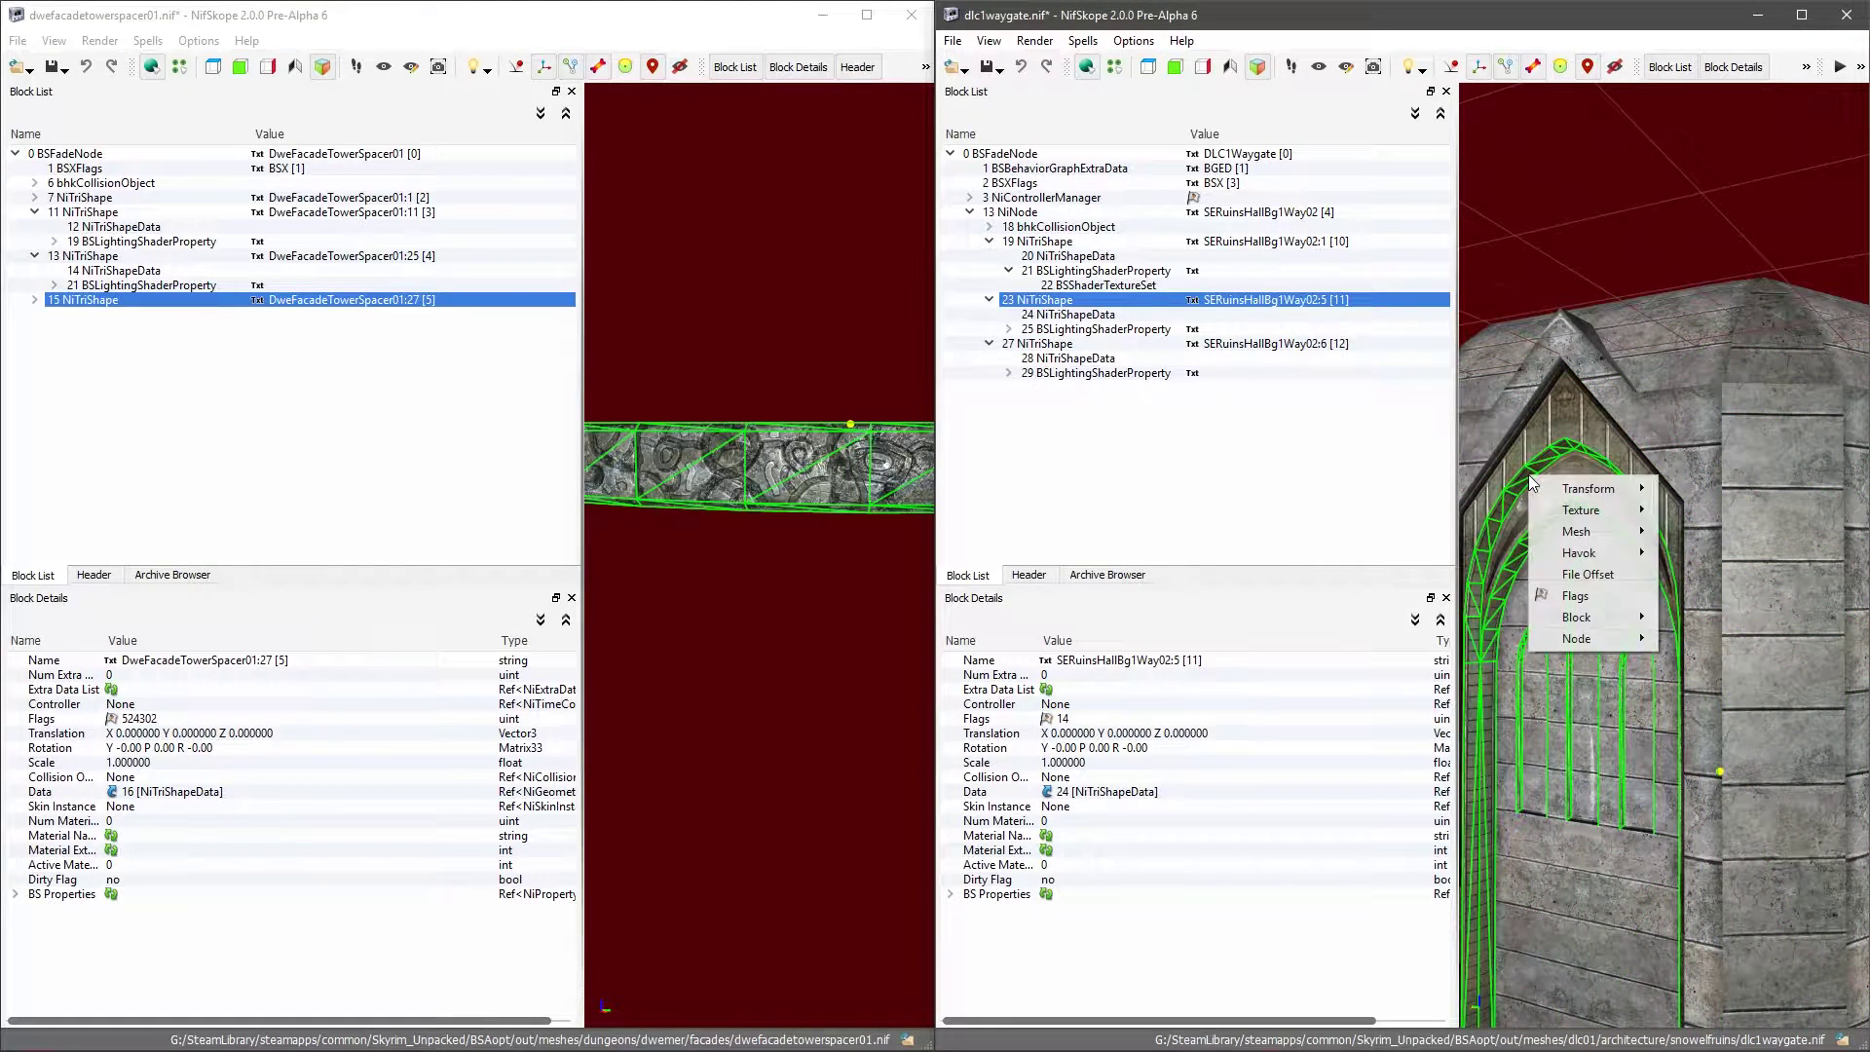
pyautogui.click(1068, 329)
pyautogui.rightClick(1069, 329)
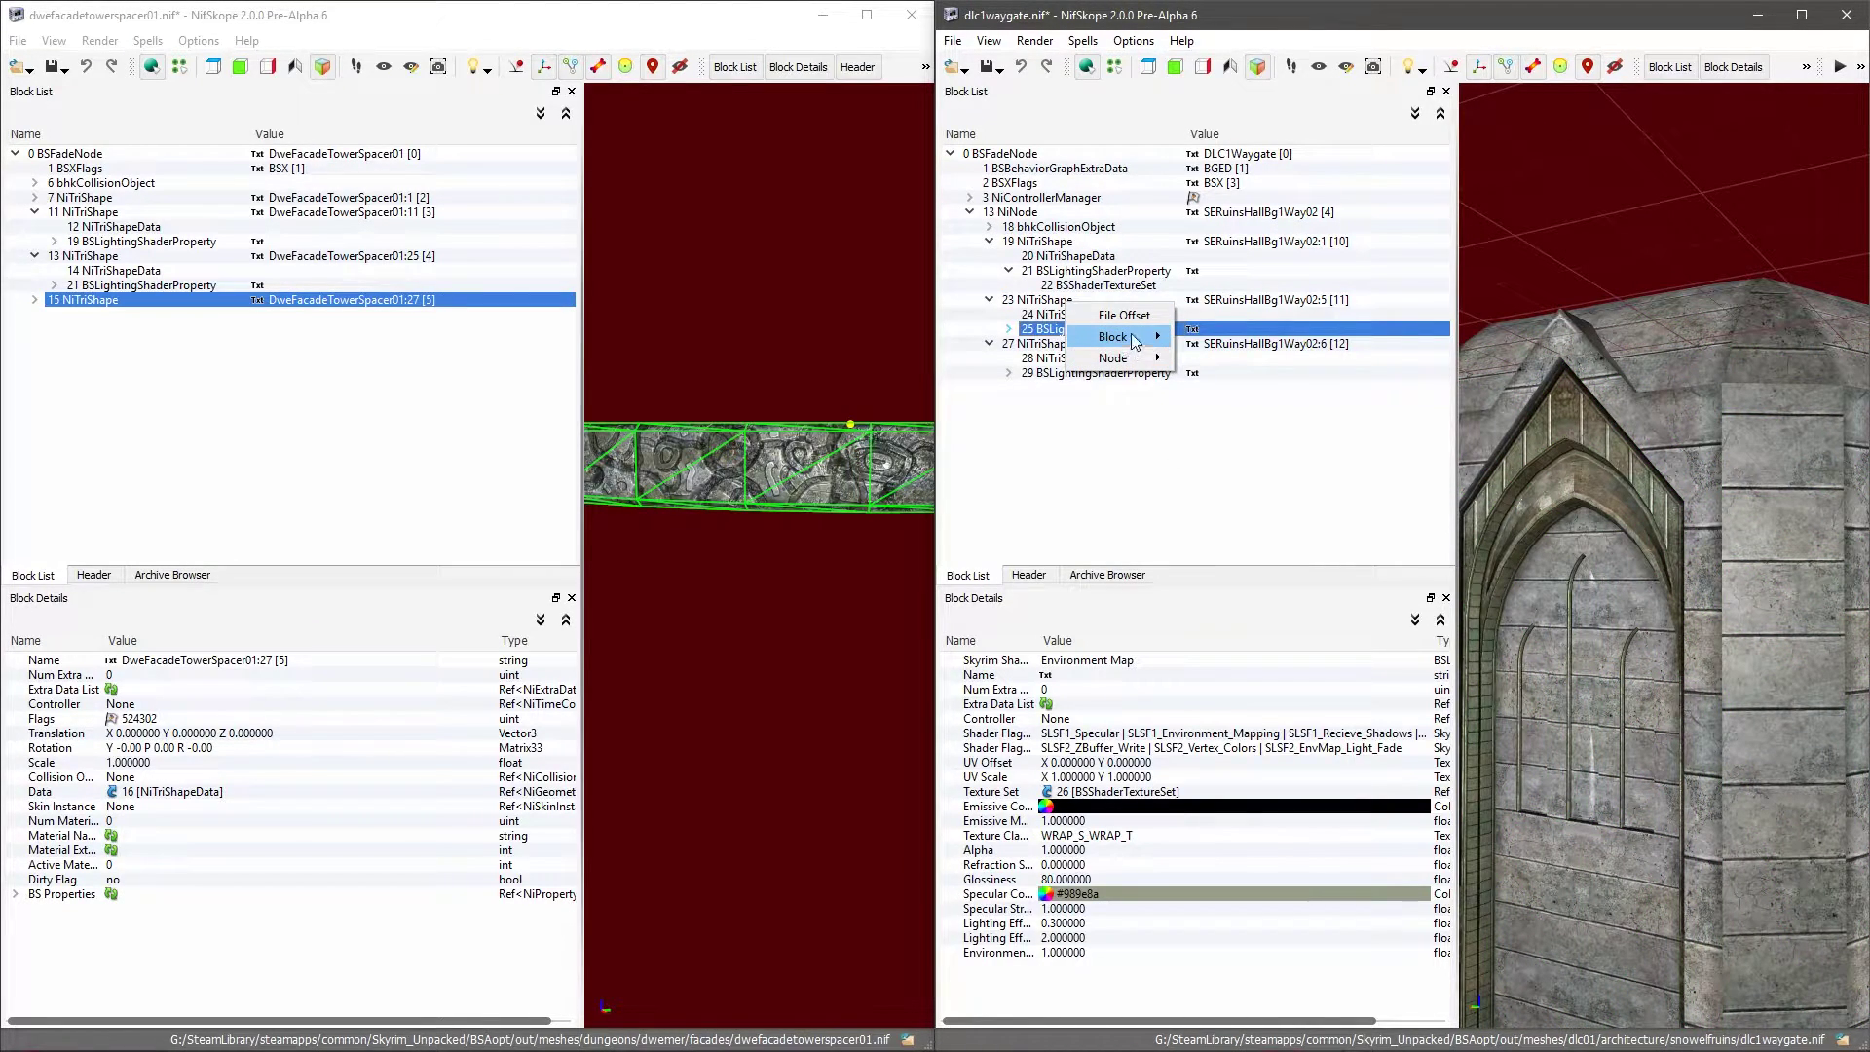
pyautogui.moveTo(1130, 337)
pyautogui.click(1257, 406)
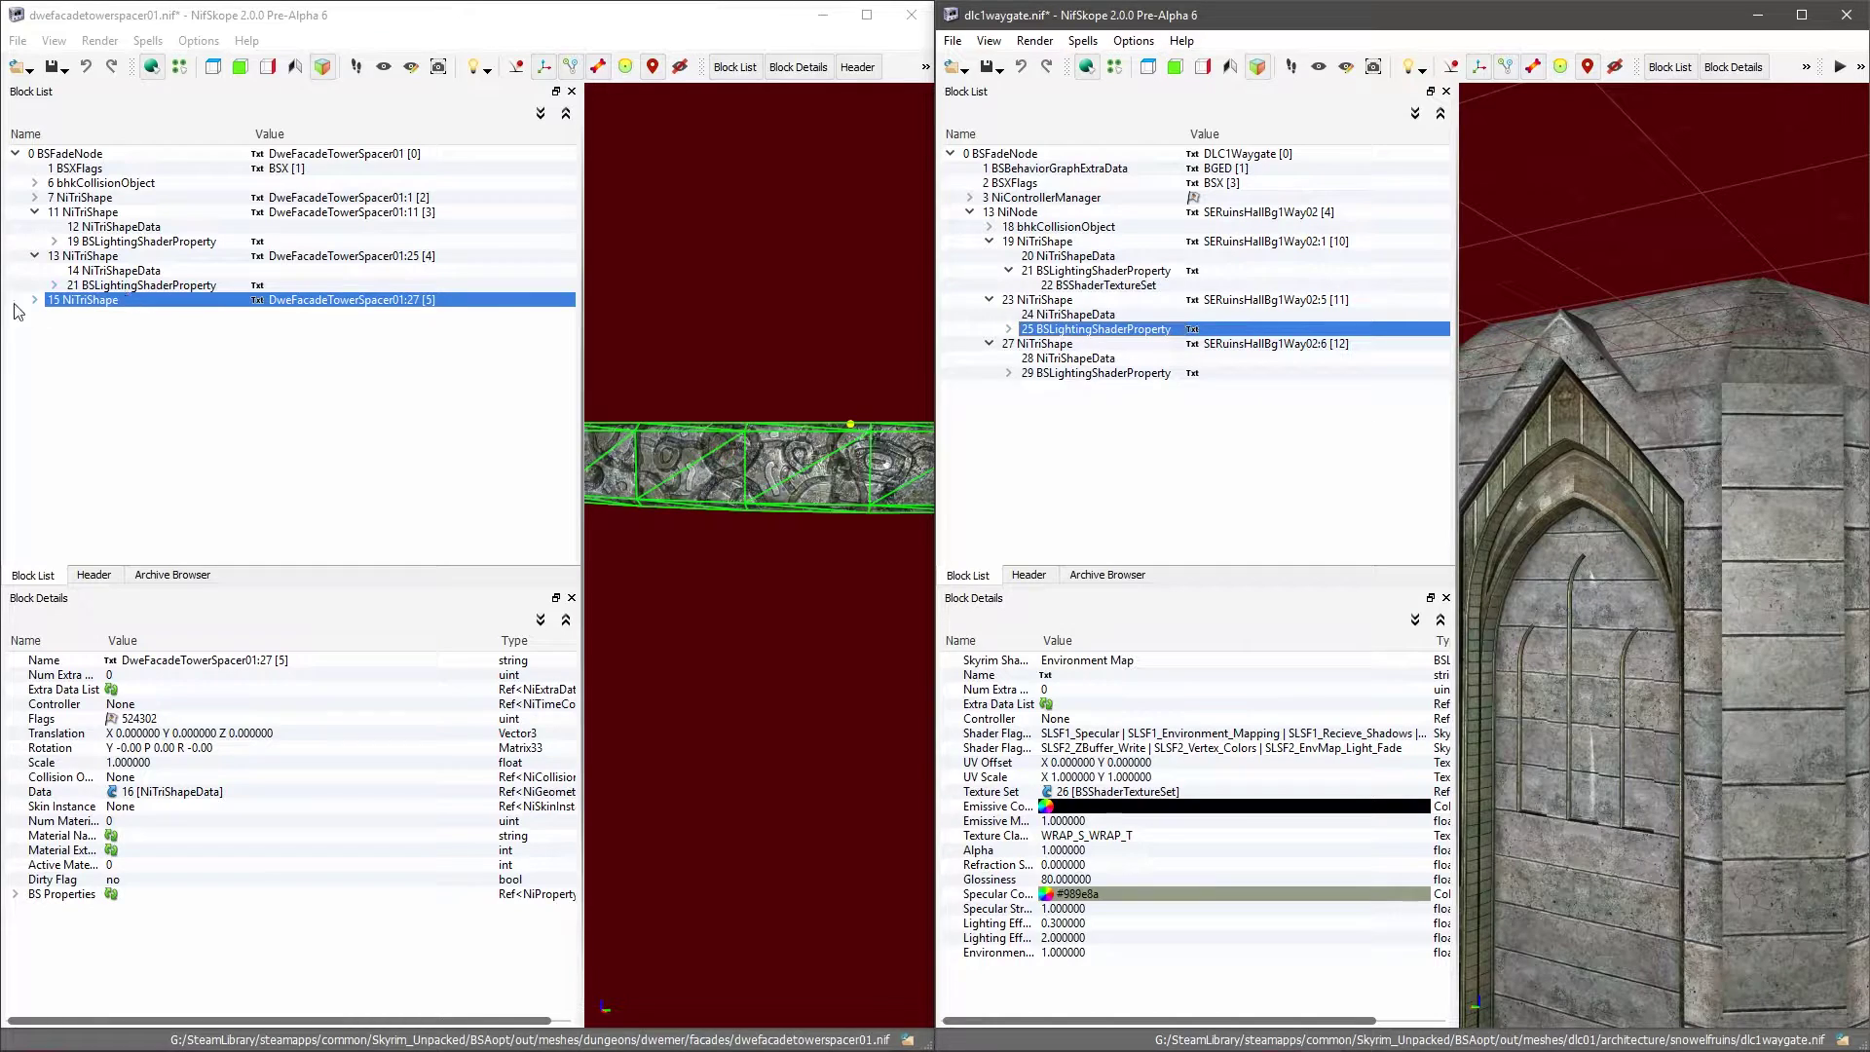
# Step: Remove rim shape 15's original shader and paste the copied waygate shader under it
pyautogui.click(34, 299)
pyautogui.click(116, 328)
pyautogui.rightClick(87, 307)
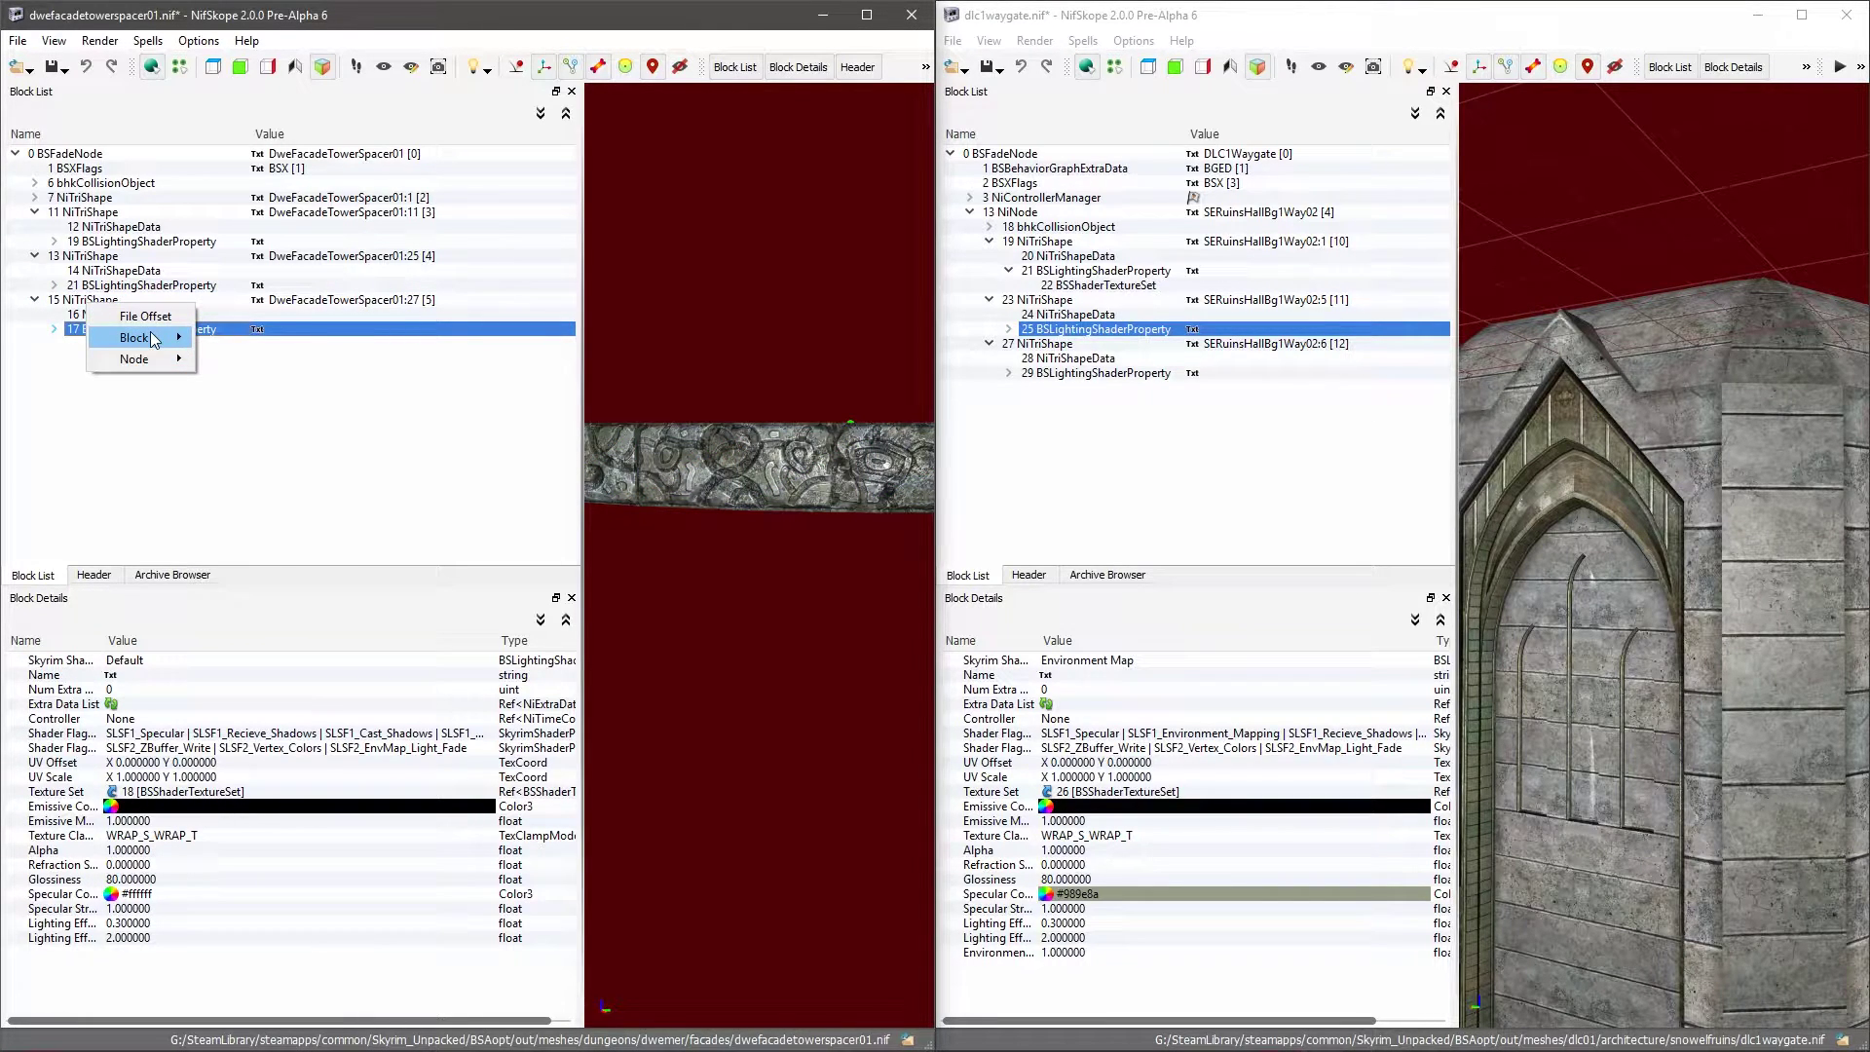
pyautogui.moveTo(153, 339)
pyautogui.click(261, 440)
pyautogui.click(94, 302)
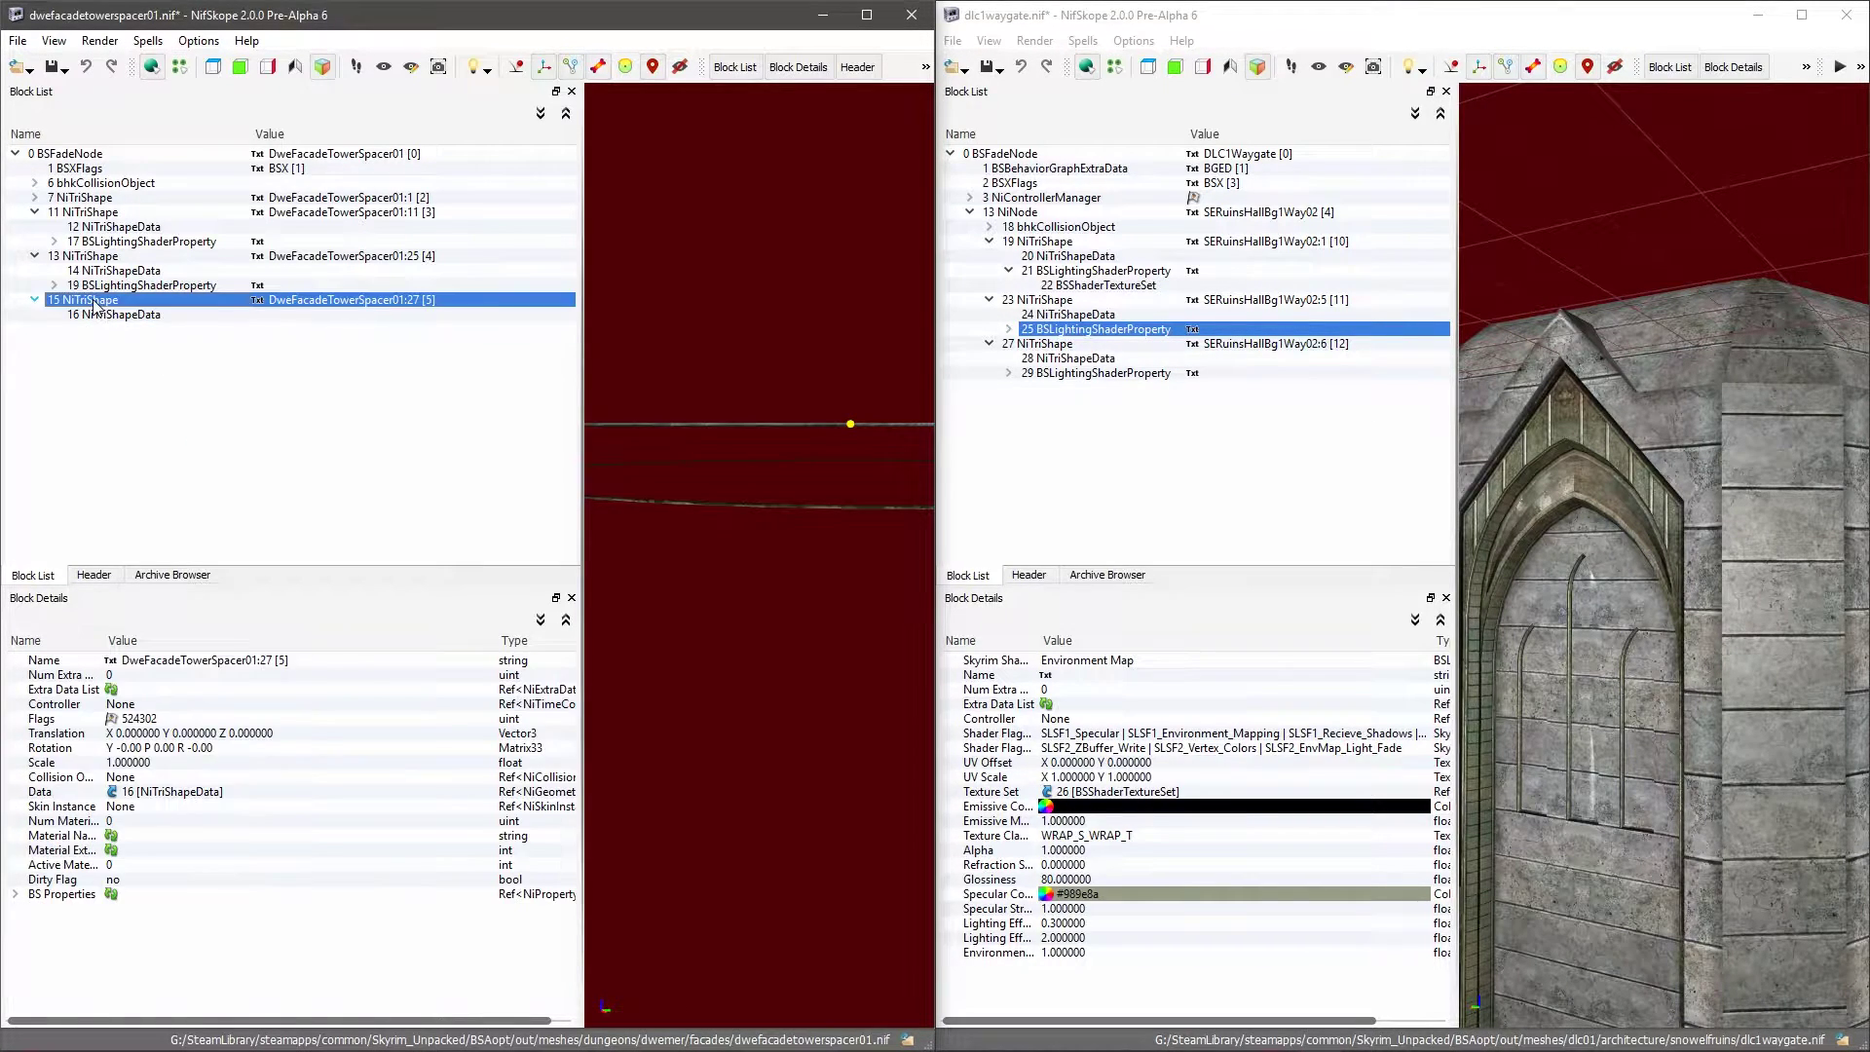
pyautogui.rightClick(94, 305)
pyautogui.moveTo(154, 417)
pyautogui.click(285, 506)
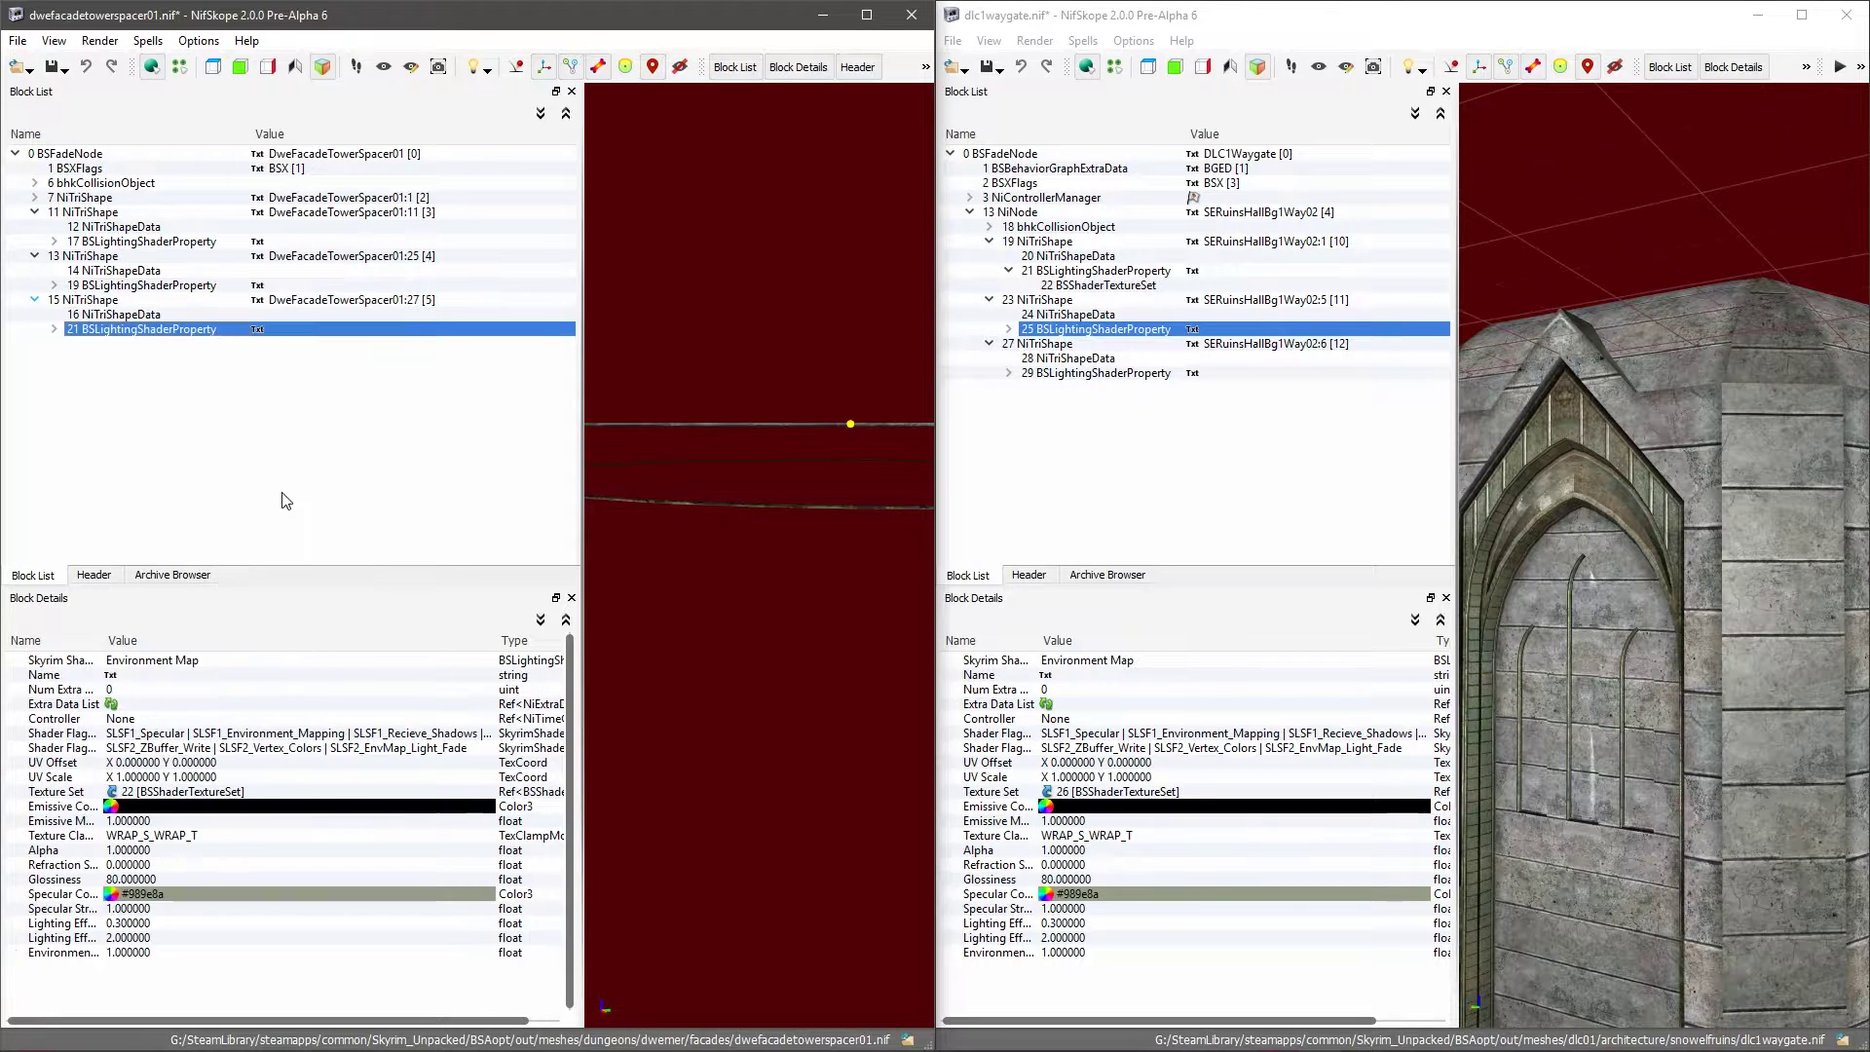
pyautogui.rightClick(107, 292)
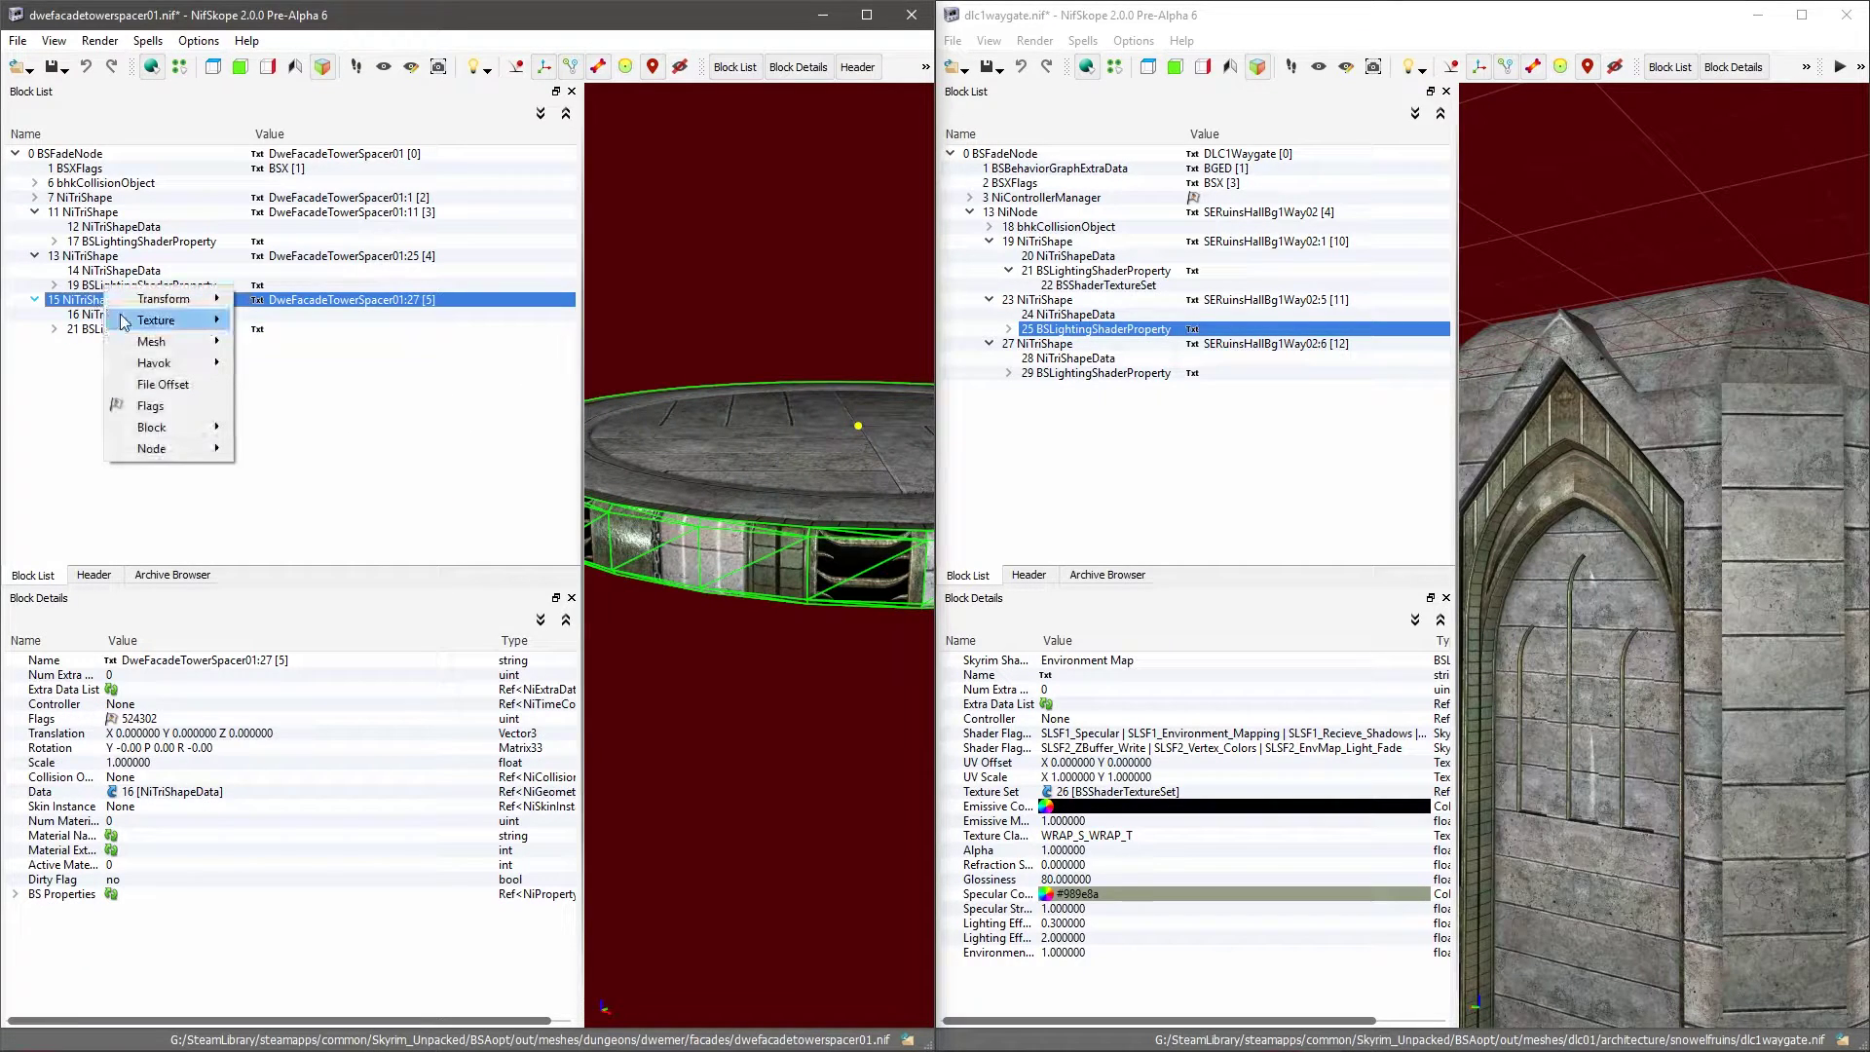
# Step: Open the outer rim's UV editor, select all its UVs, and rotate them 90°
pyautogui.moveTo(123, 322)
pyautogui.click(261, 322)
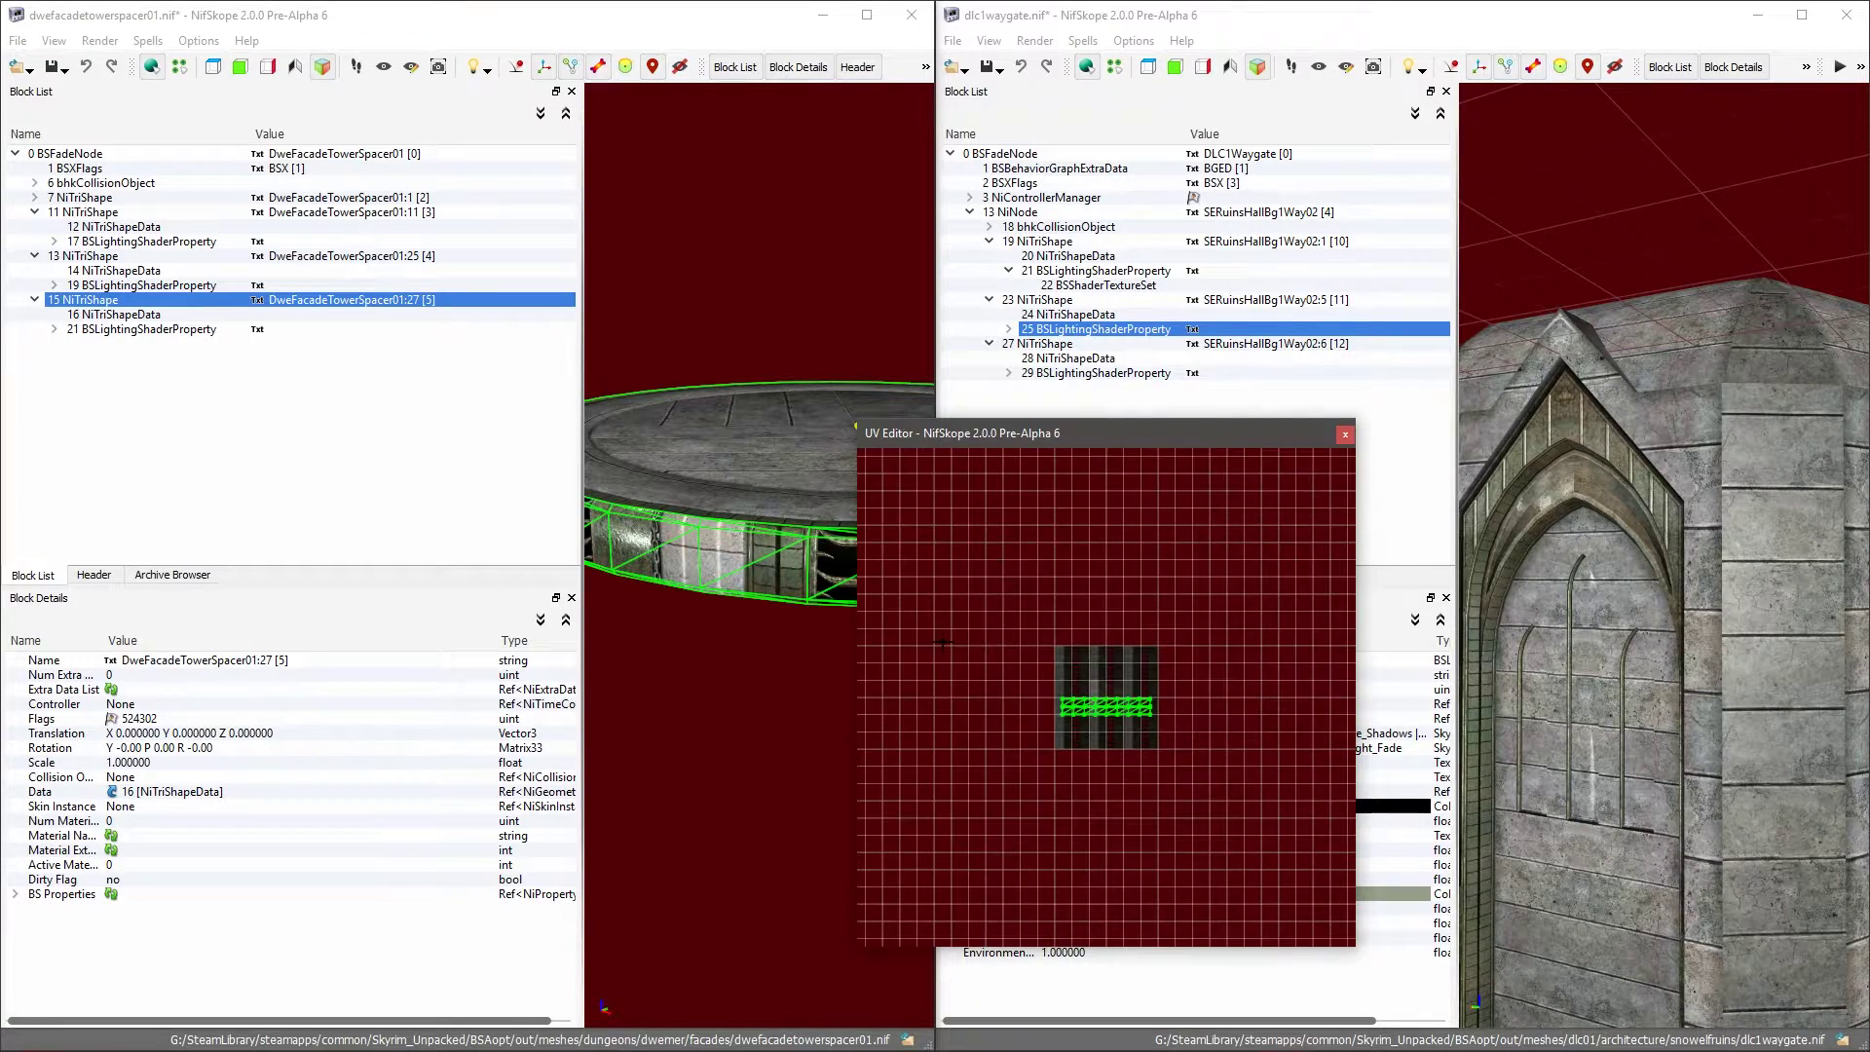
pyautogui.moveTo(1001, 639); pyautogui.dragTo(1247, 785)
pyautogui.hotkey('alt', 'r')
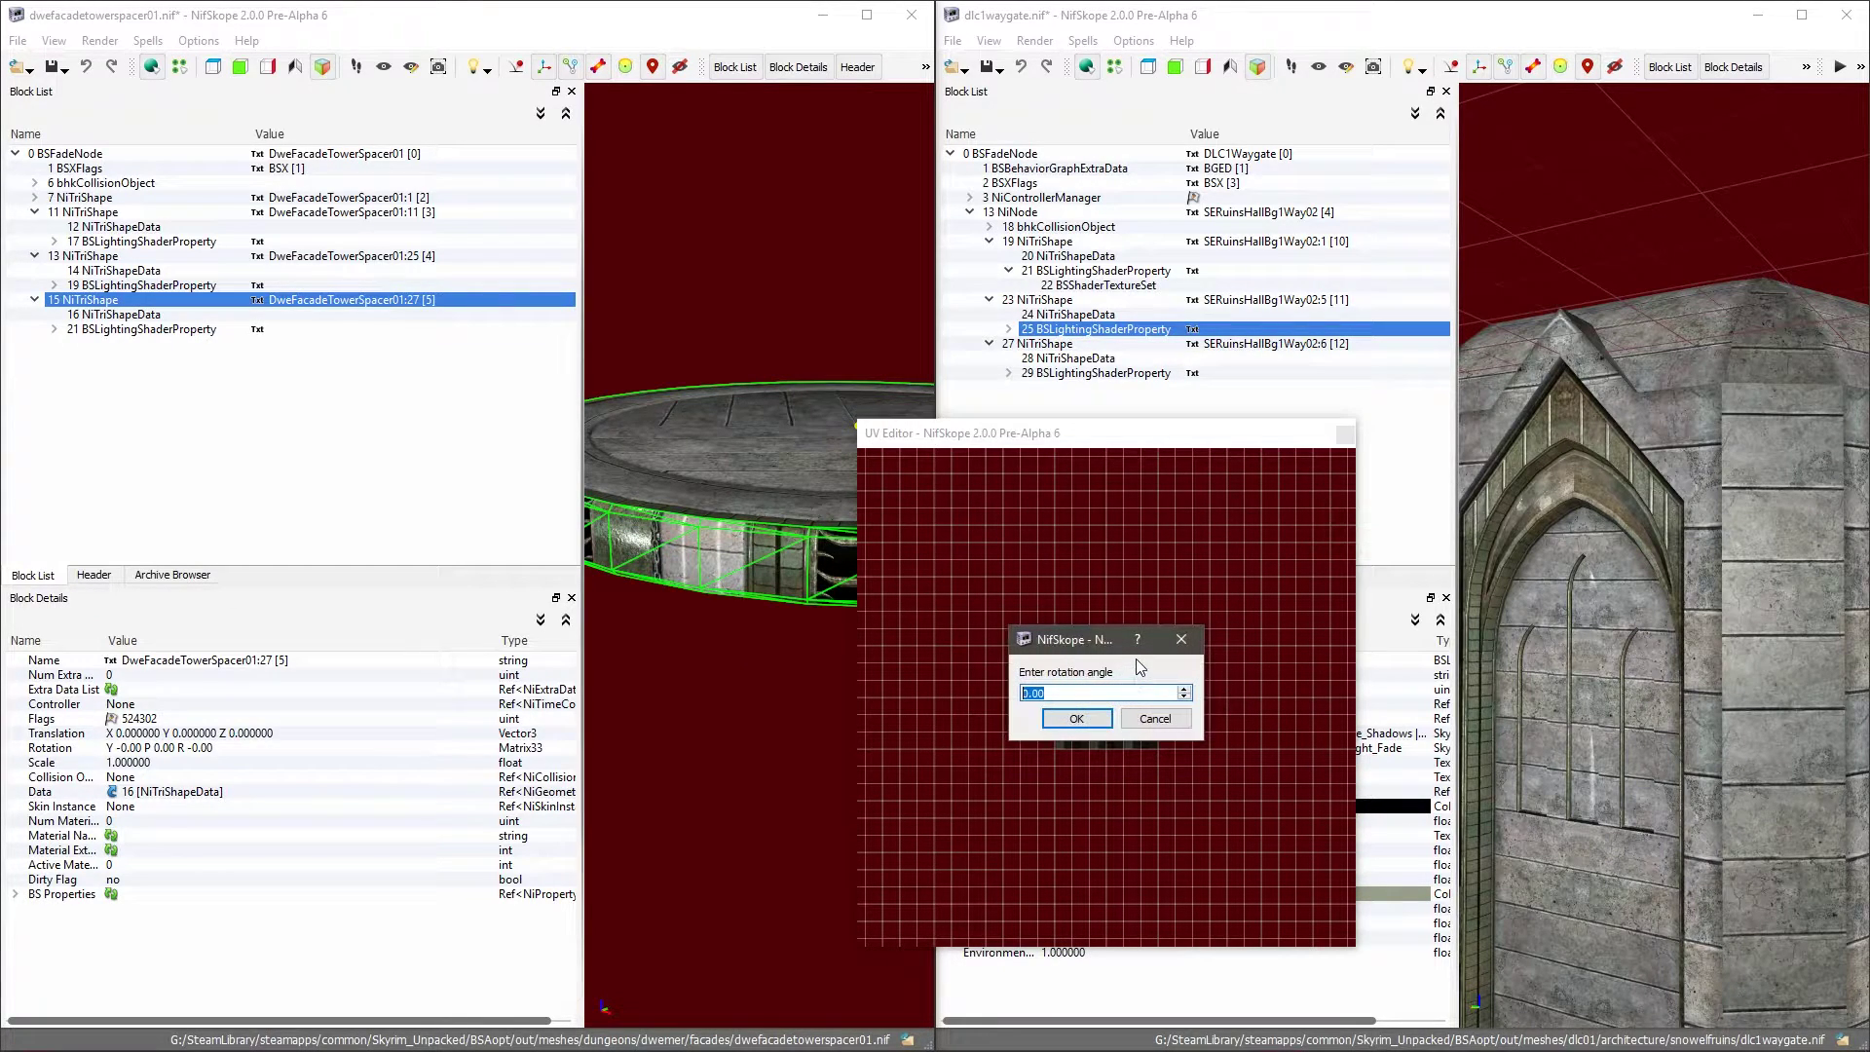
pyautogui.write('90')
pyautogui.press('Return')
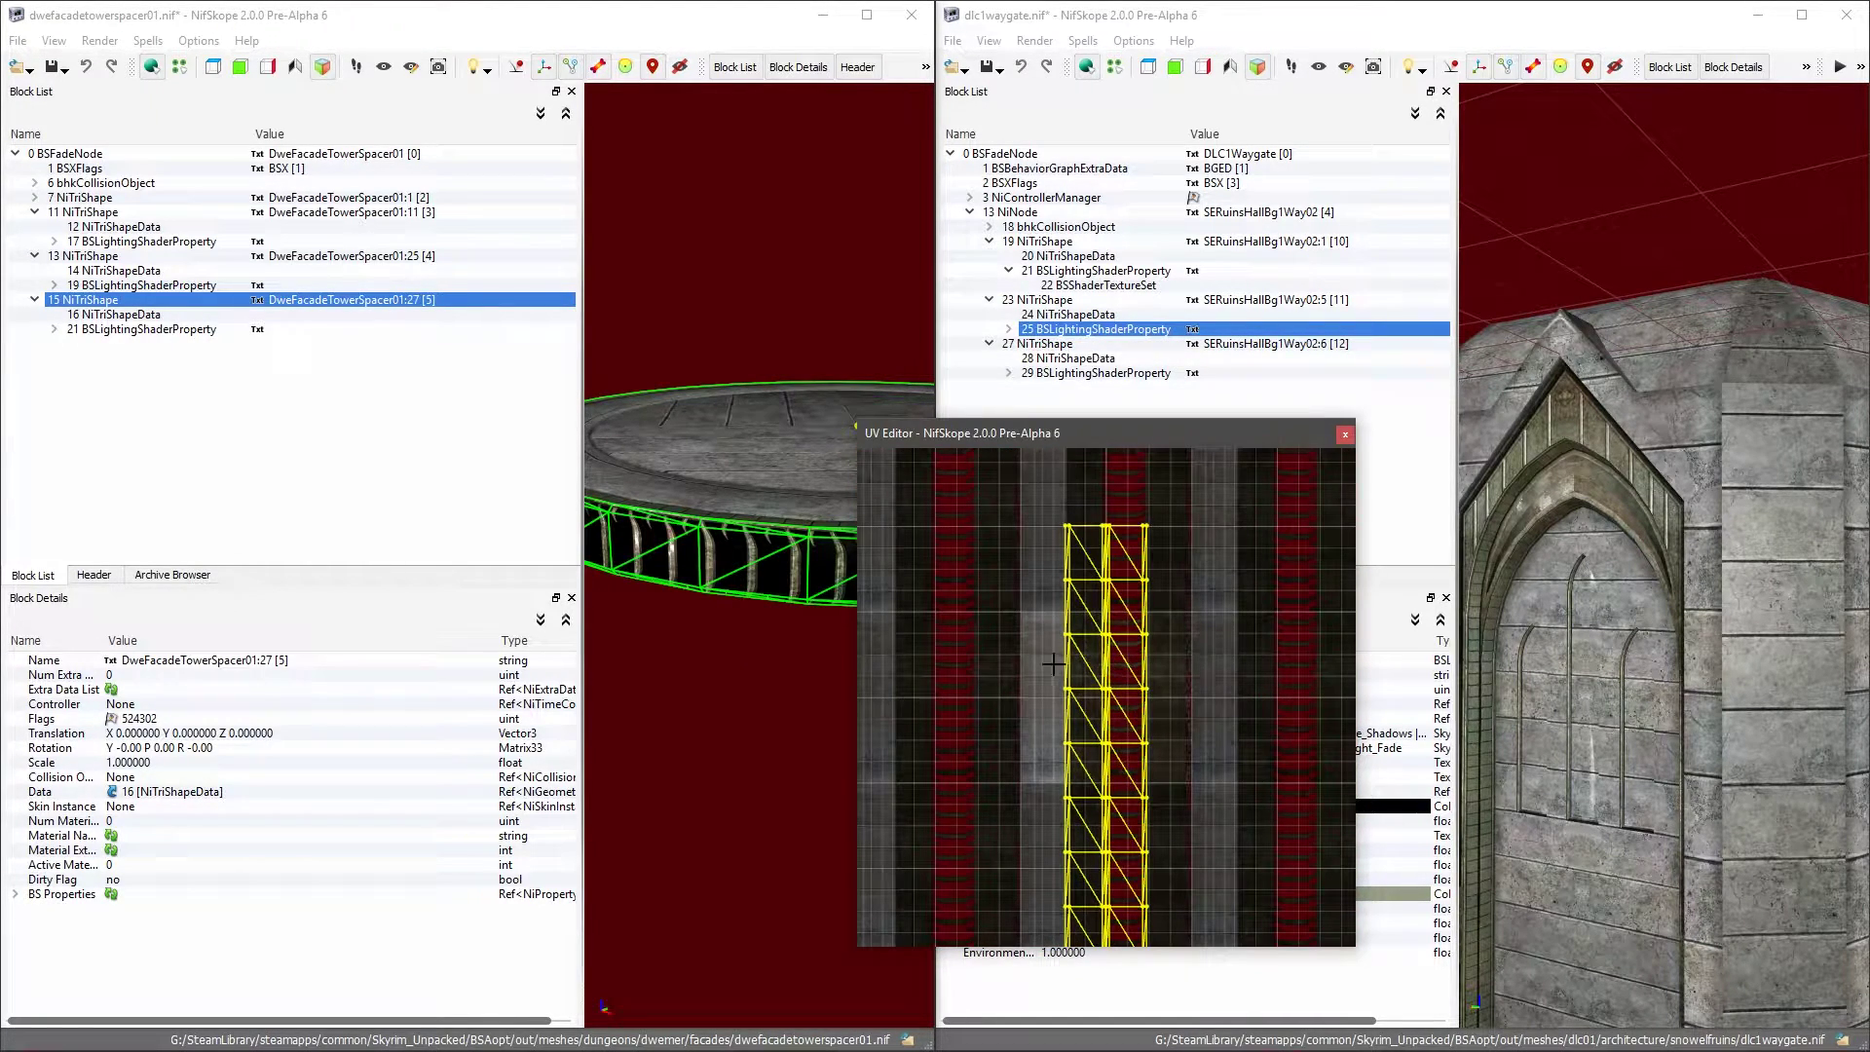
# Step: Bring up the Scale and Translate Selected settings for the rim UVs
pyautogui.scroll(-2, 1053, 664)
pyautogui.rightClick(1107, 667)
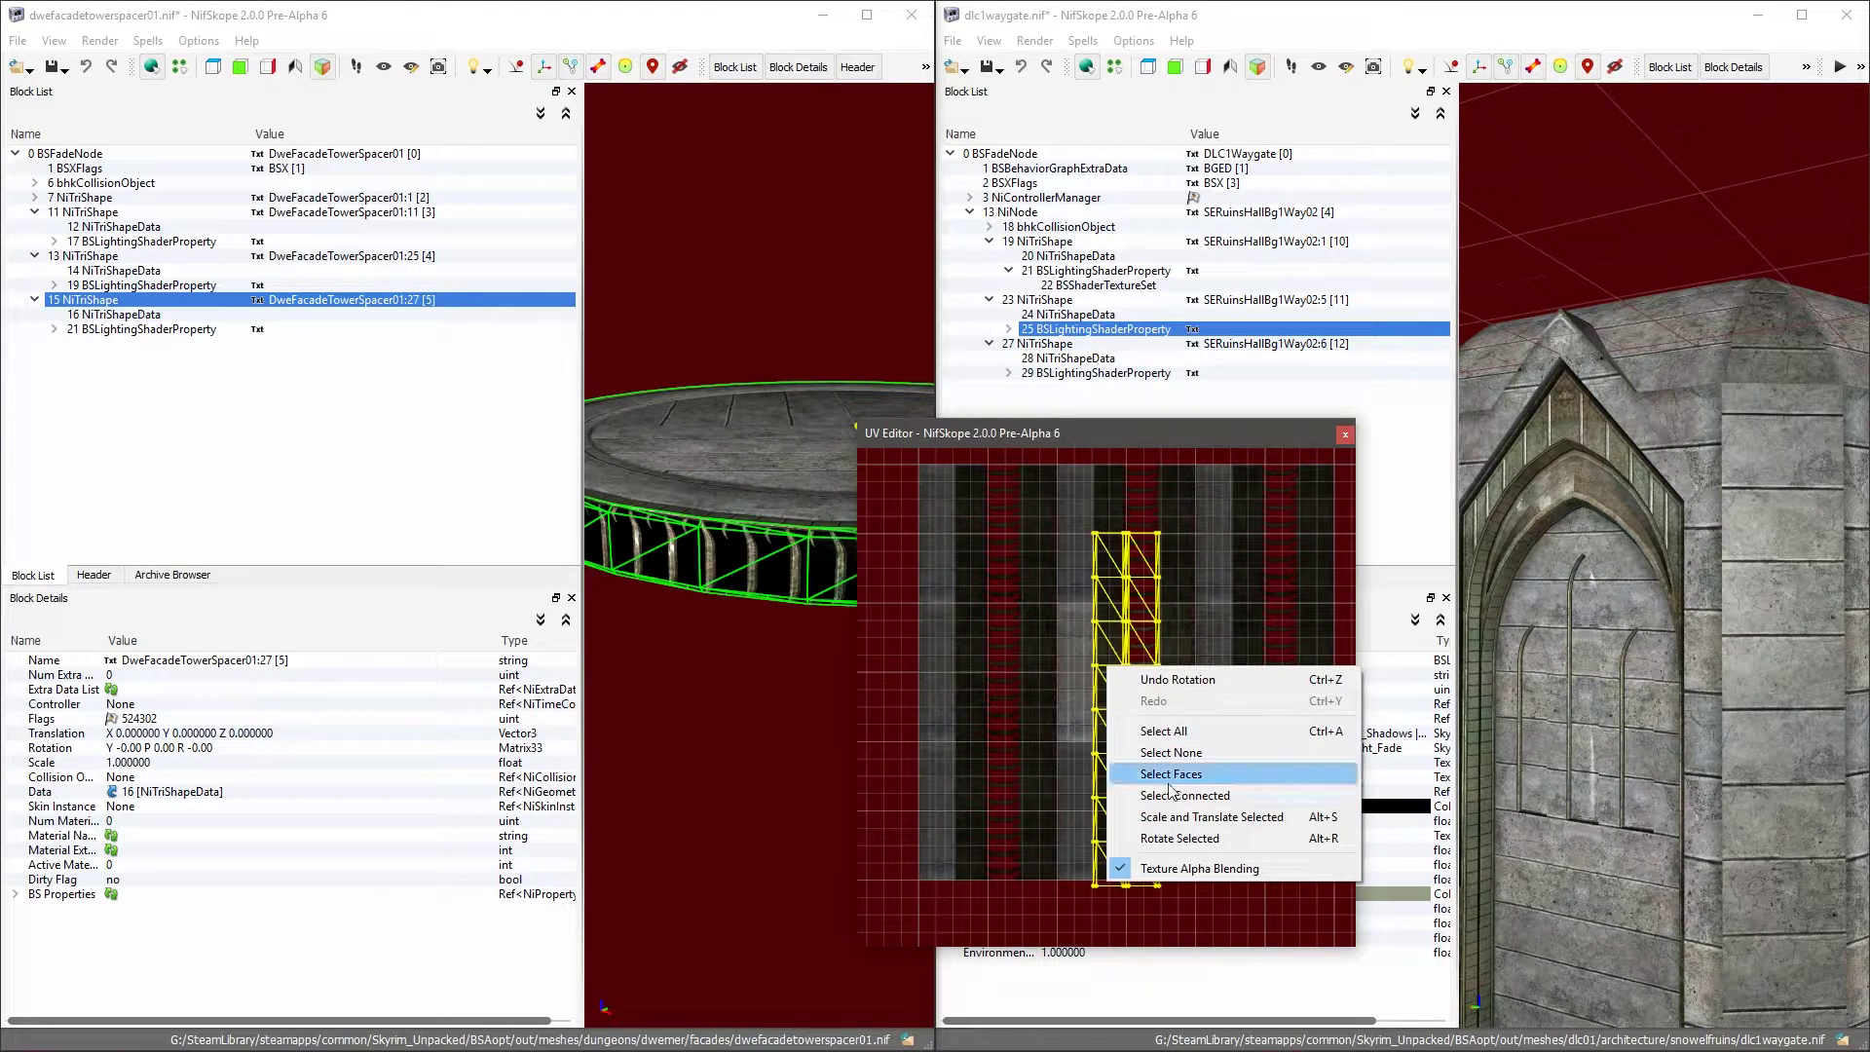
pyautogui.click(1198, 816)
pyautogui.moveTo(1083, 613); pyautogui.dragTo(790, 653)
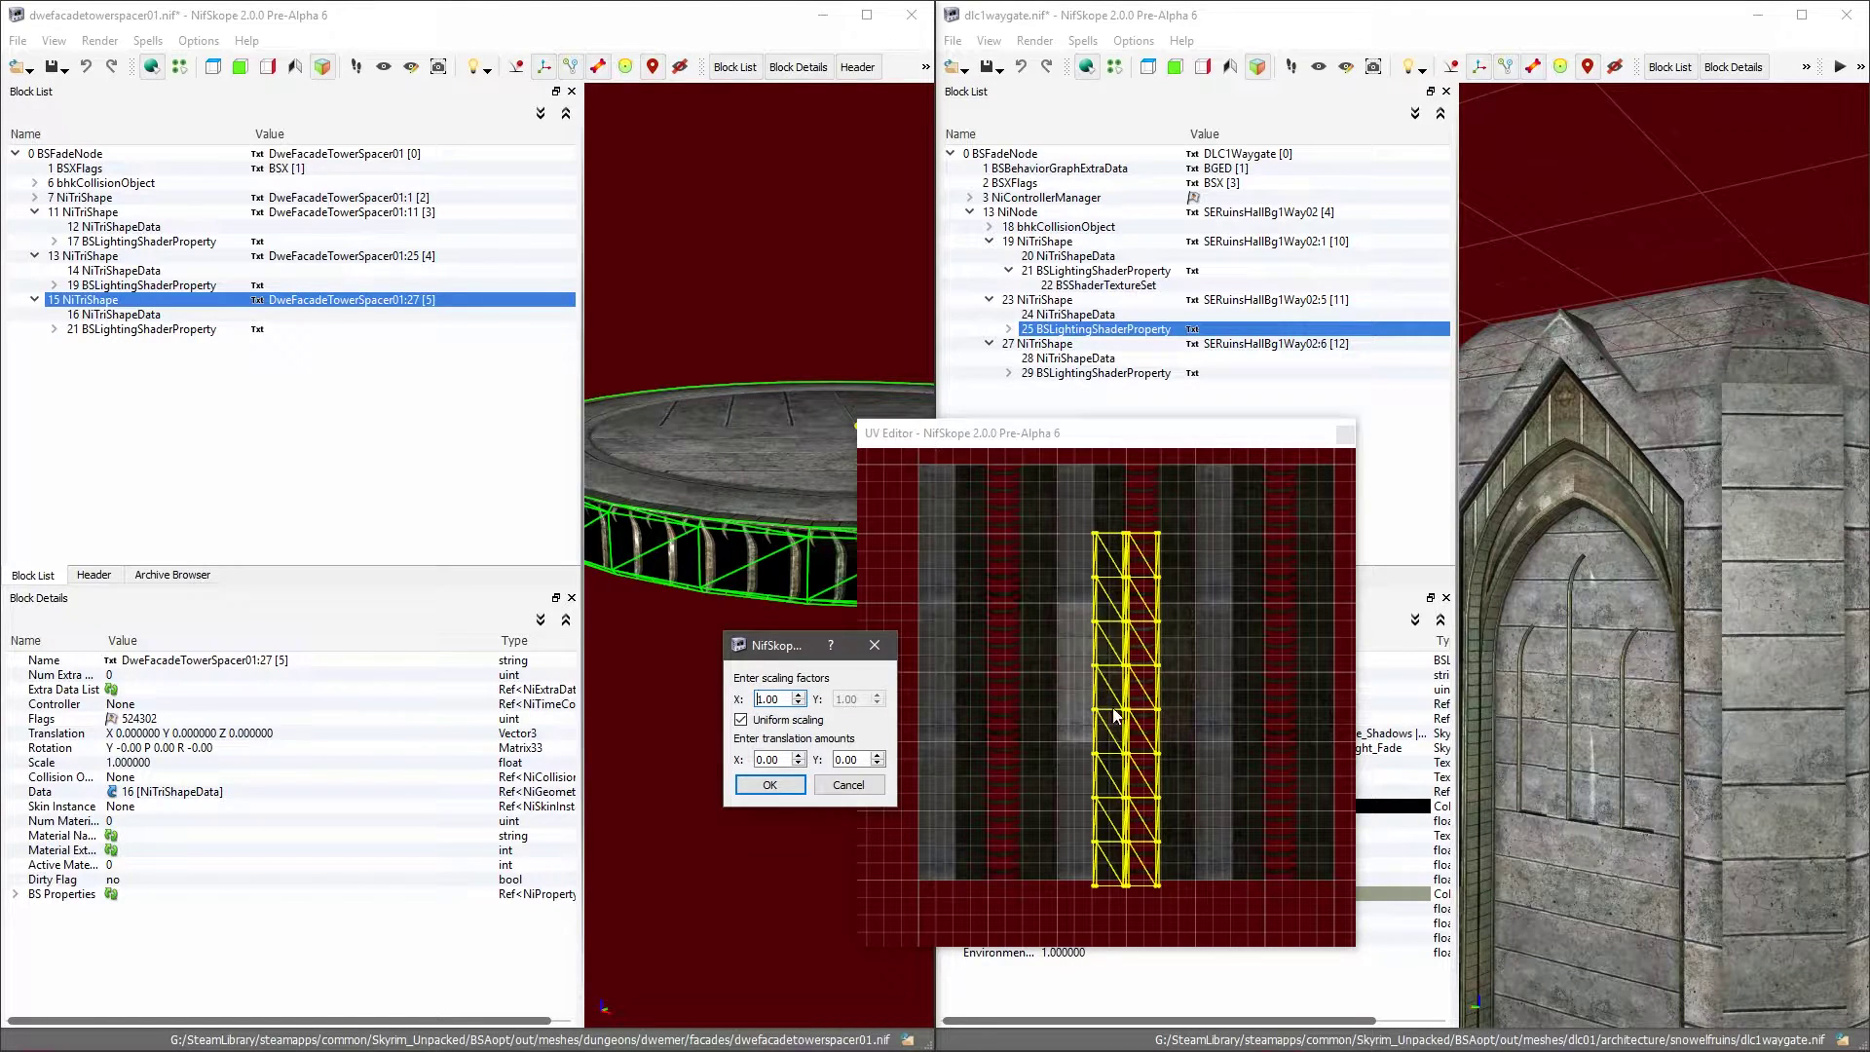
# Step: Scale the rim UVs uniformly by 0.2, drag them onto the light column, and maximize the spacer window
pyautogui.click(784, 698)
pyautogui.write('0.2')
pyautogui.press('Return')
pyautogui.scroll(3, 1138, 634)
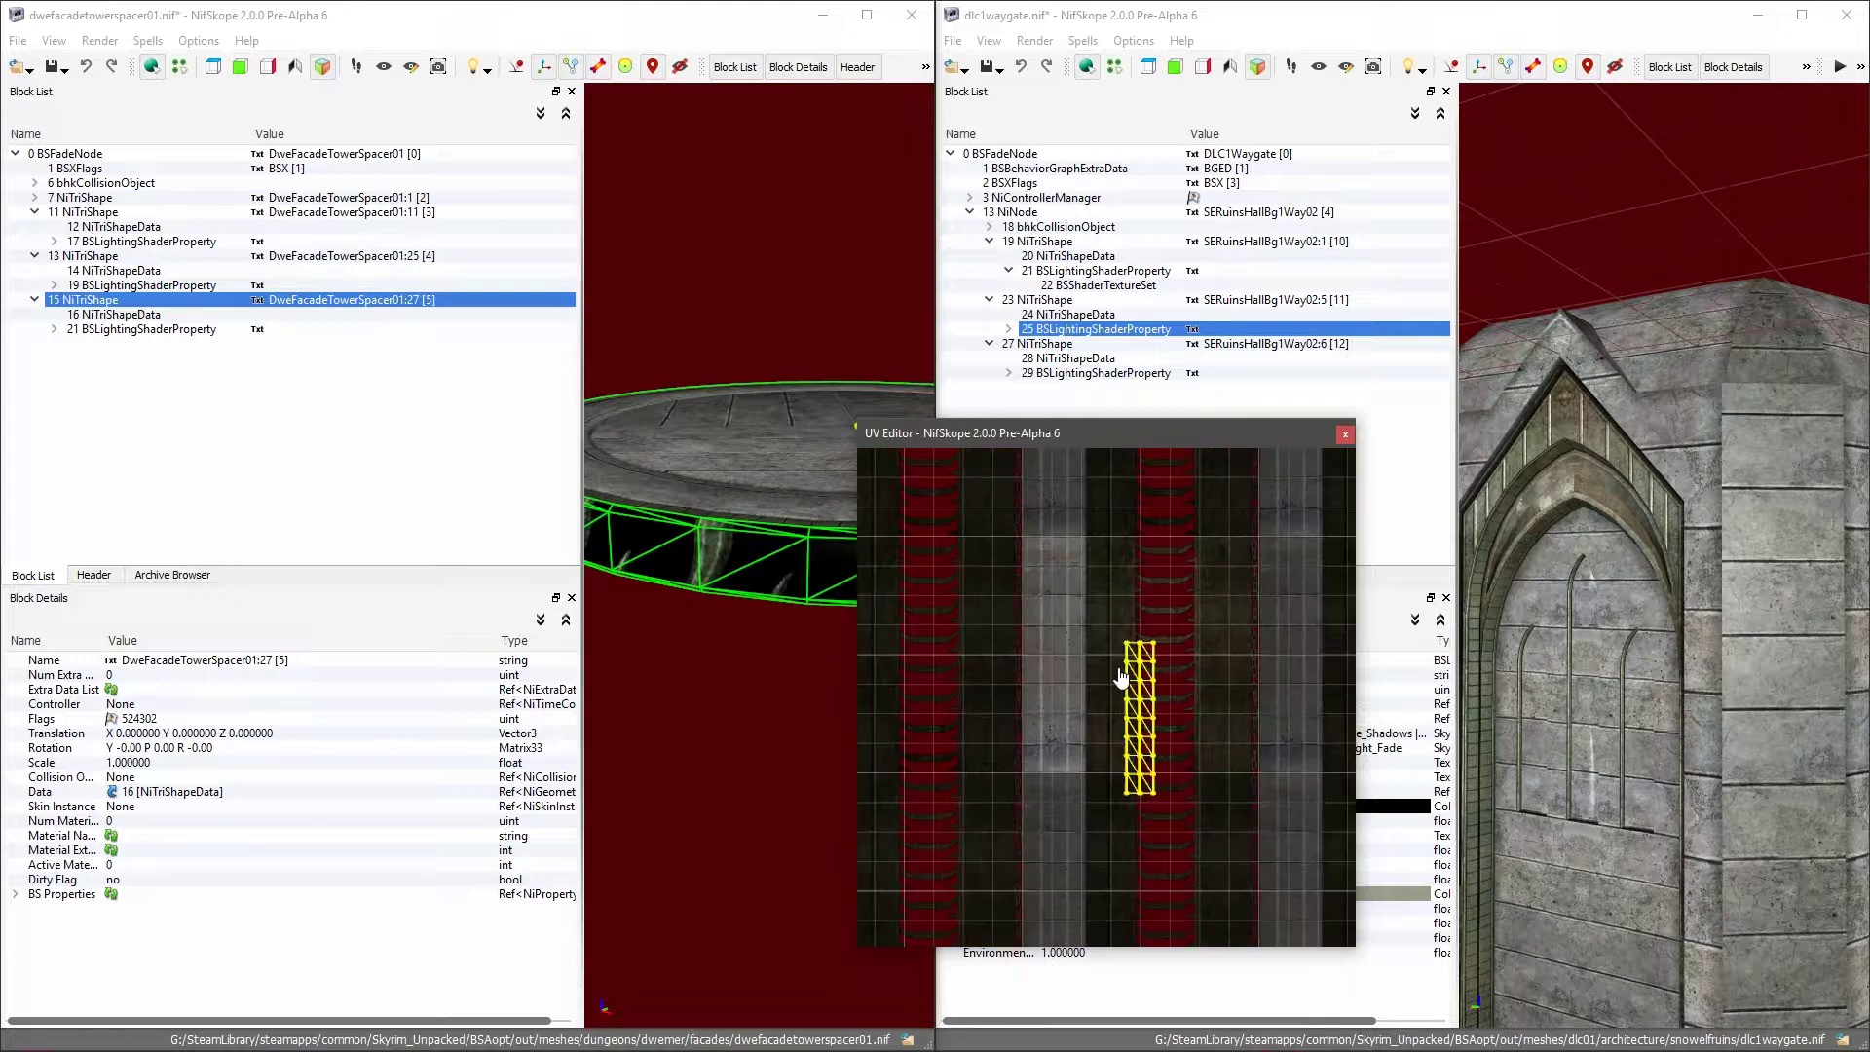
pyautogui.moveTo(1138, 634); pyautogui.dragTo(1031, 608)
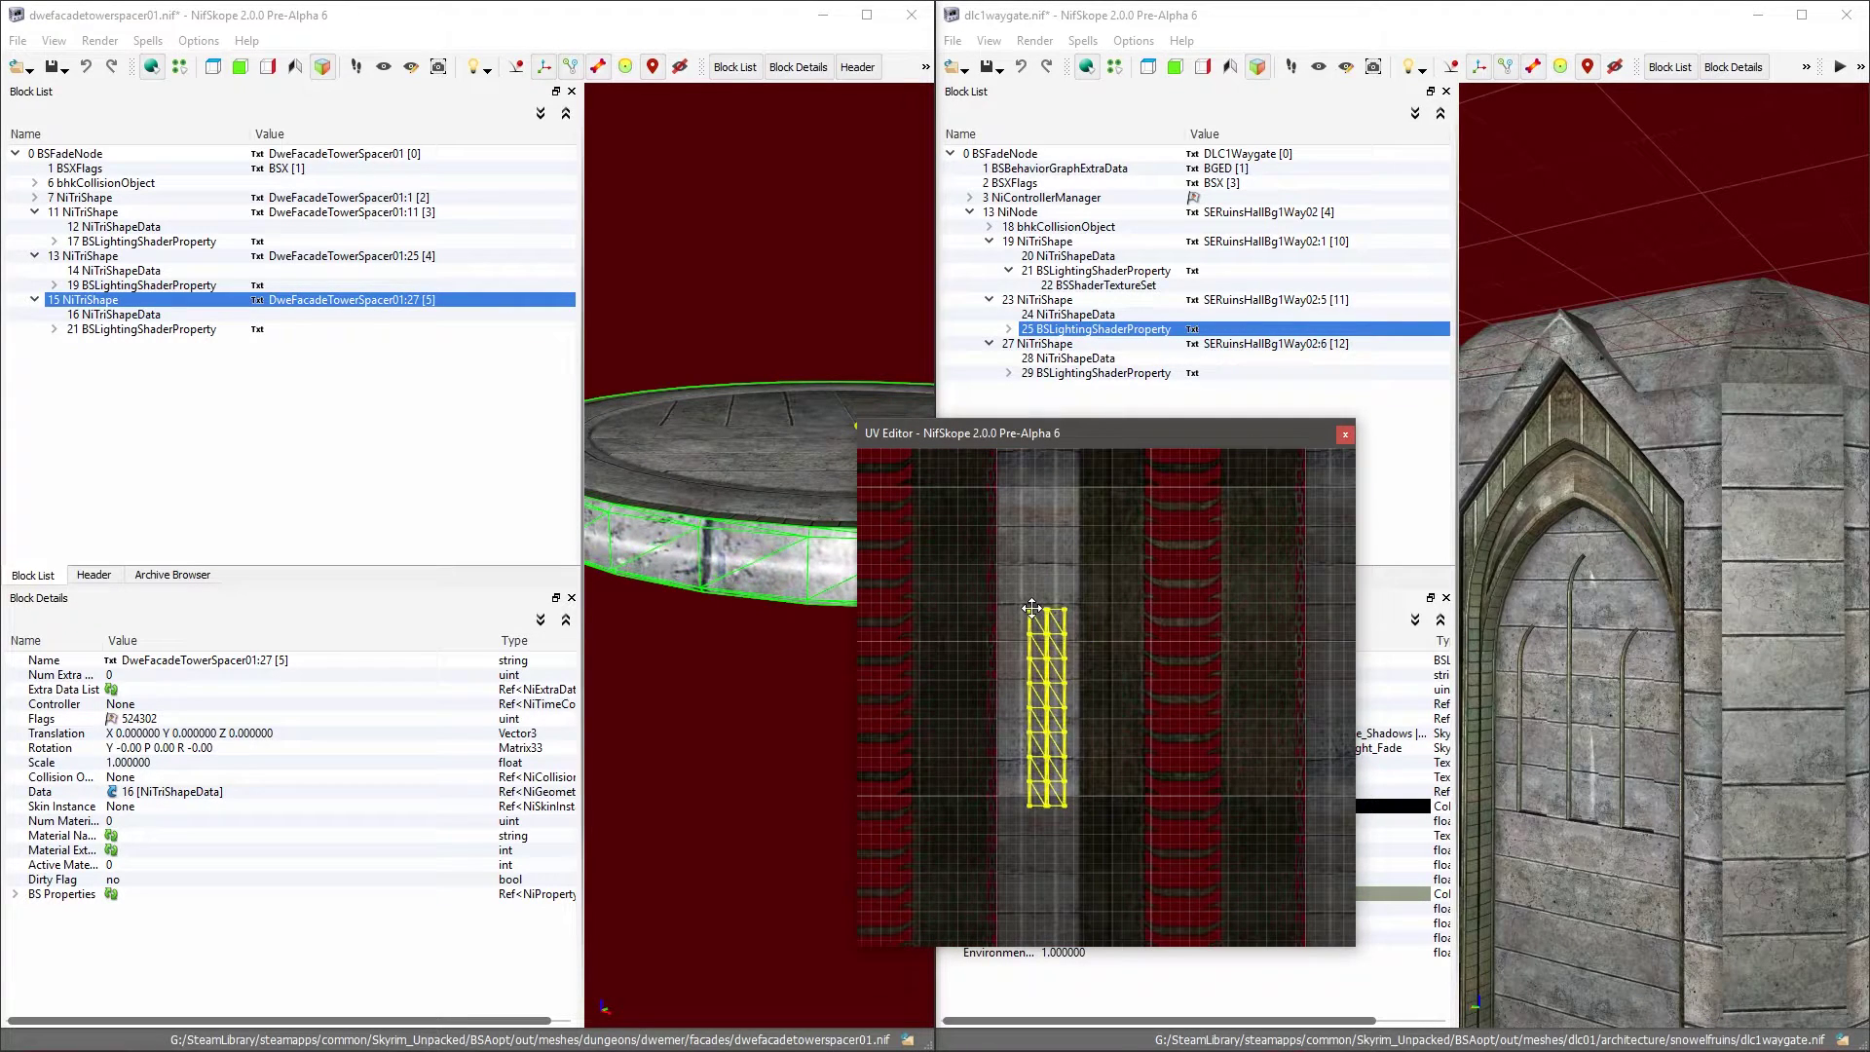
pyautogui.moveTo(778, 616)
pyautogui.mouseDown()
pyautogui.moveTo(727, 605)
pyautogui.moveTo(795, 617)
pyautogui.mouseUp()
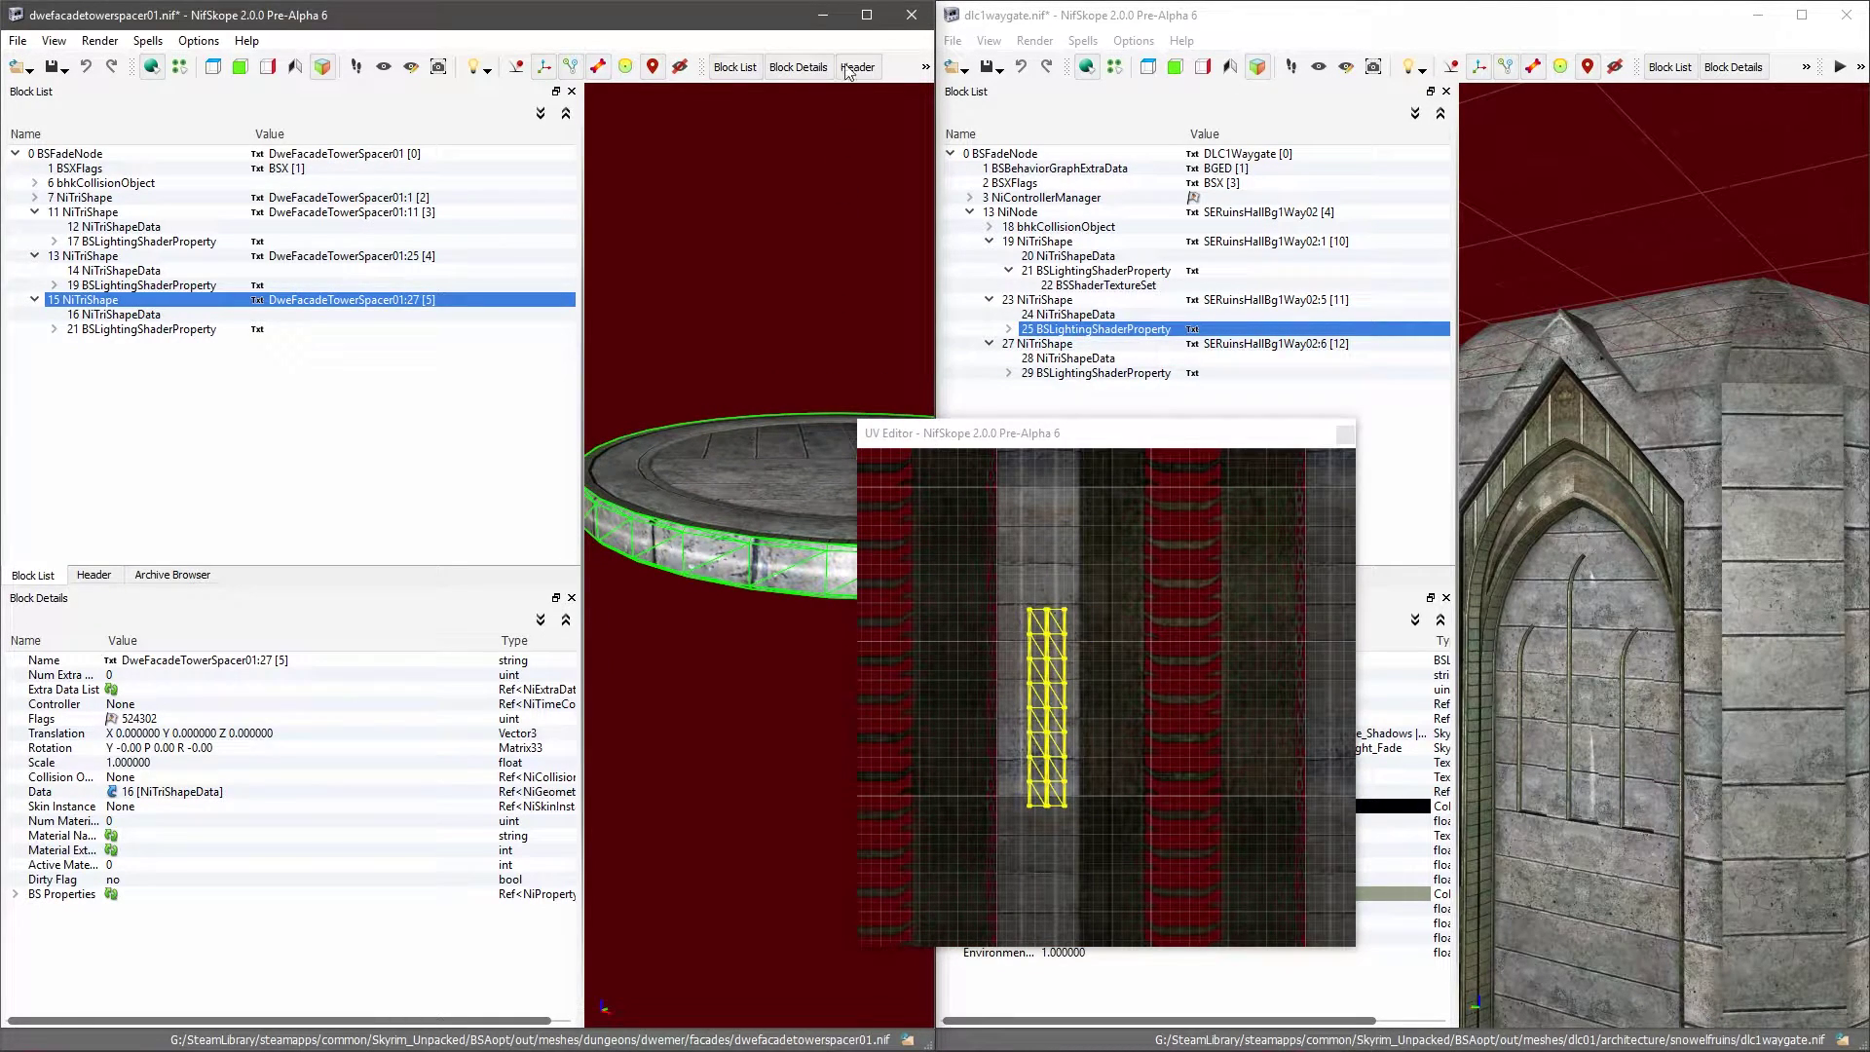
pyautogui.click(866, 15)
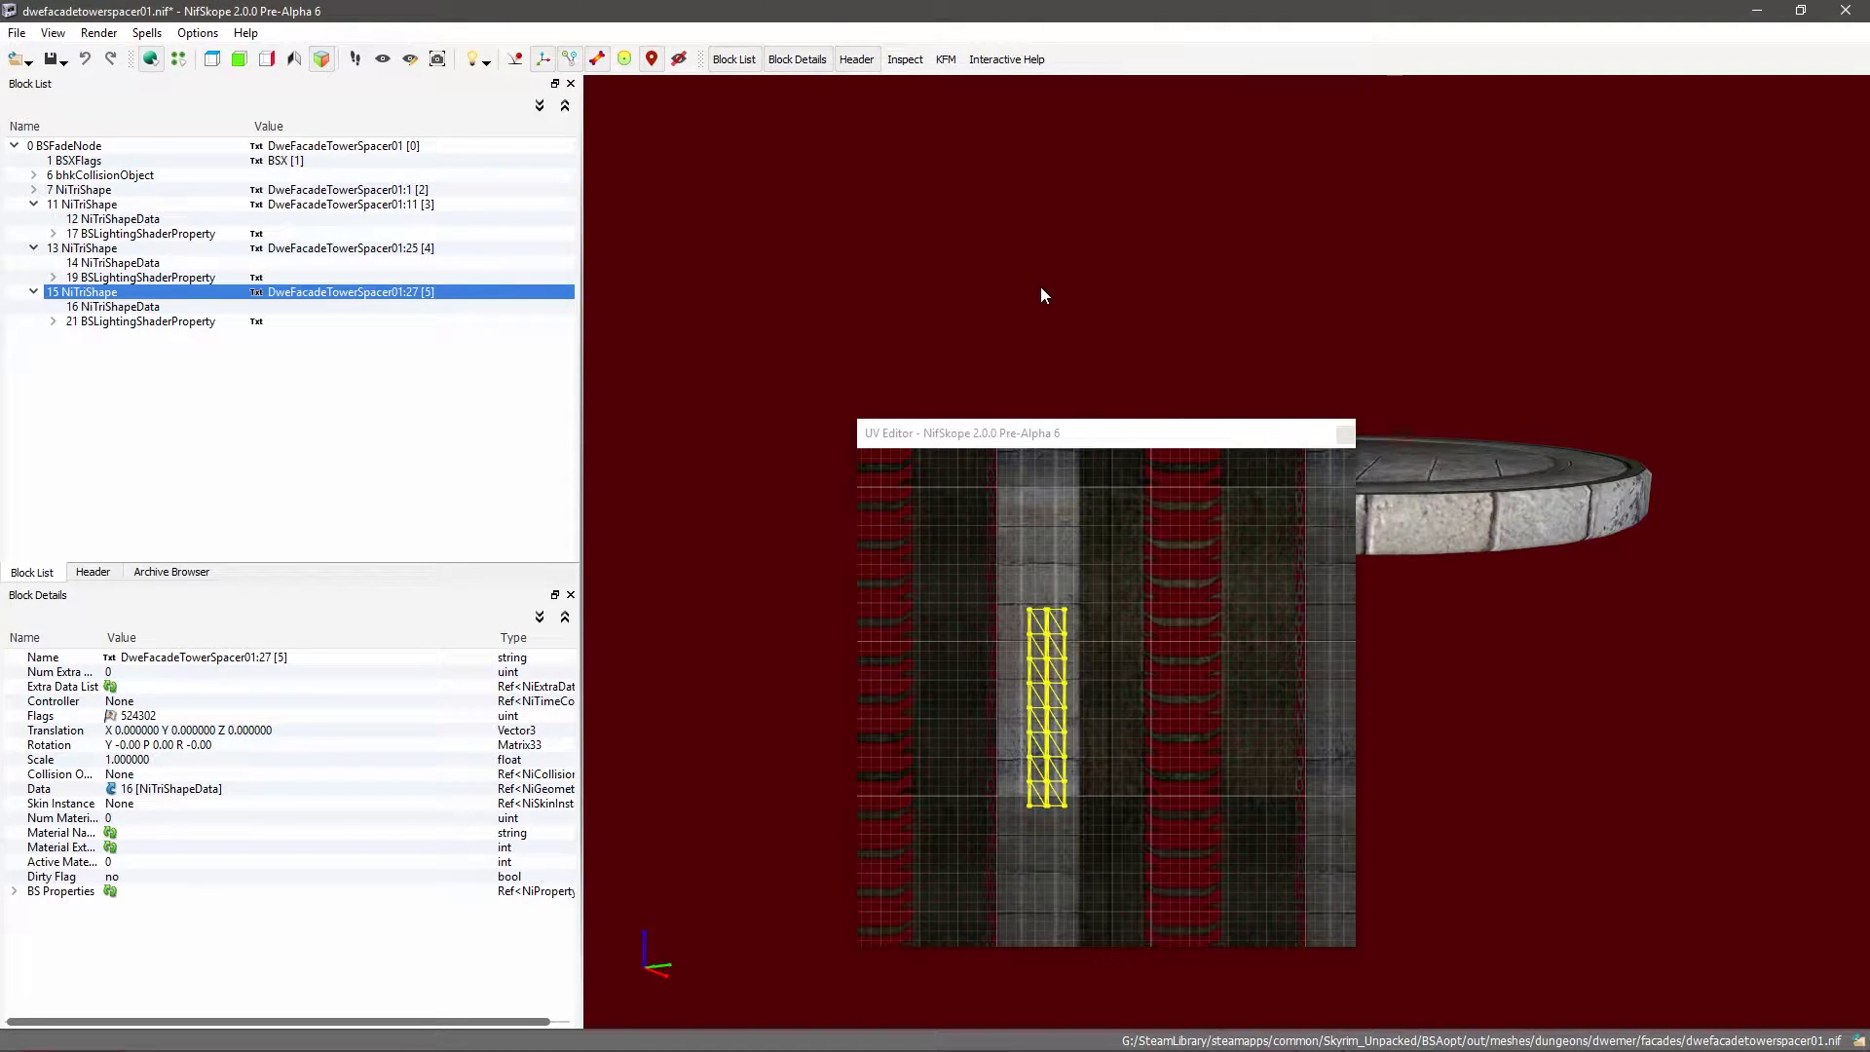
# Step: Reselect all rim UVs and shift the strip right, giving the rim dark arched openings
pyautogui.moveTo(1071, 432); pyautogui.dragTo(556, 381)
pyautogui.scroll(5, 1030, 580)
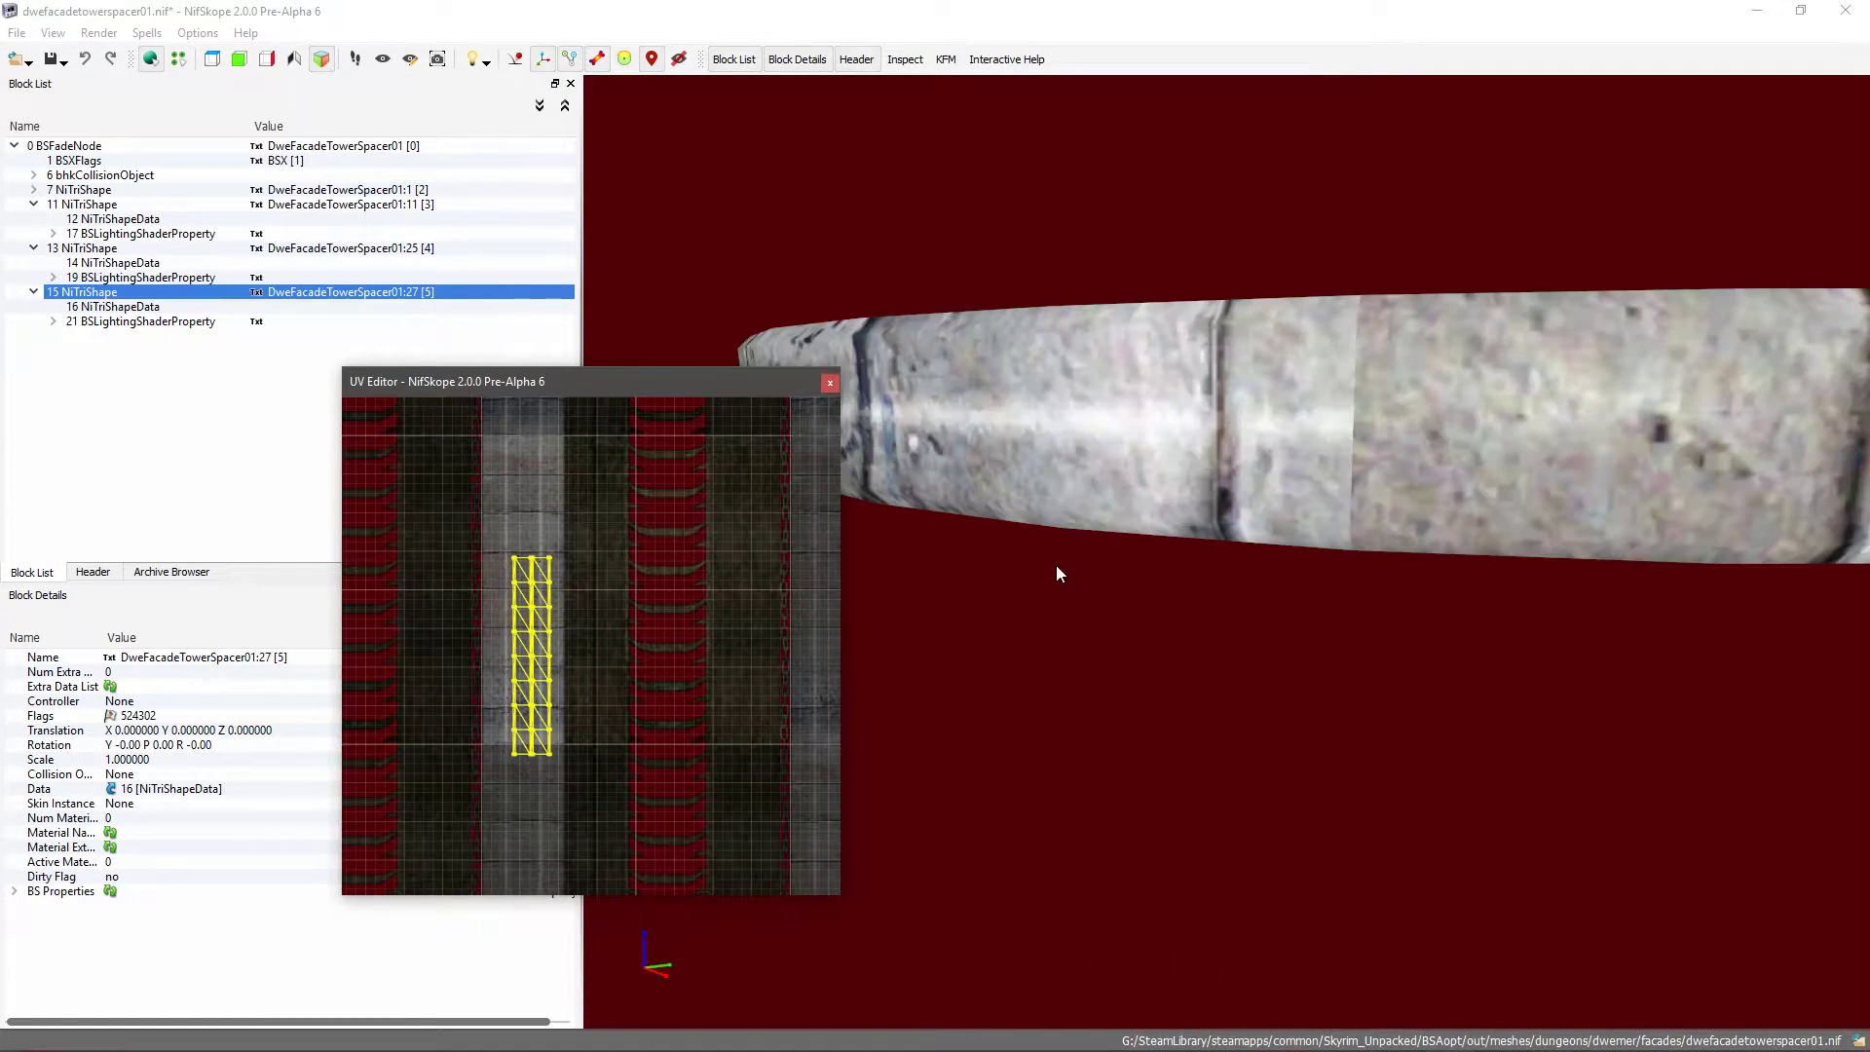
pyautogui.scroll(-5, 1024, 561)
pyautogui.moveTo(1274, 578); pyautogui.dragTo(1178, 552)
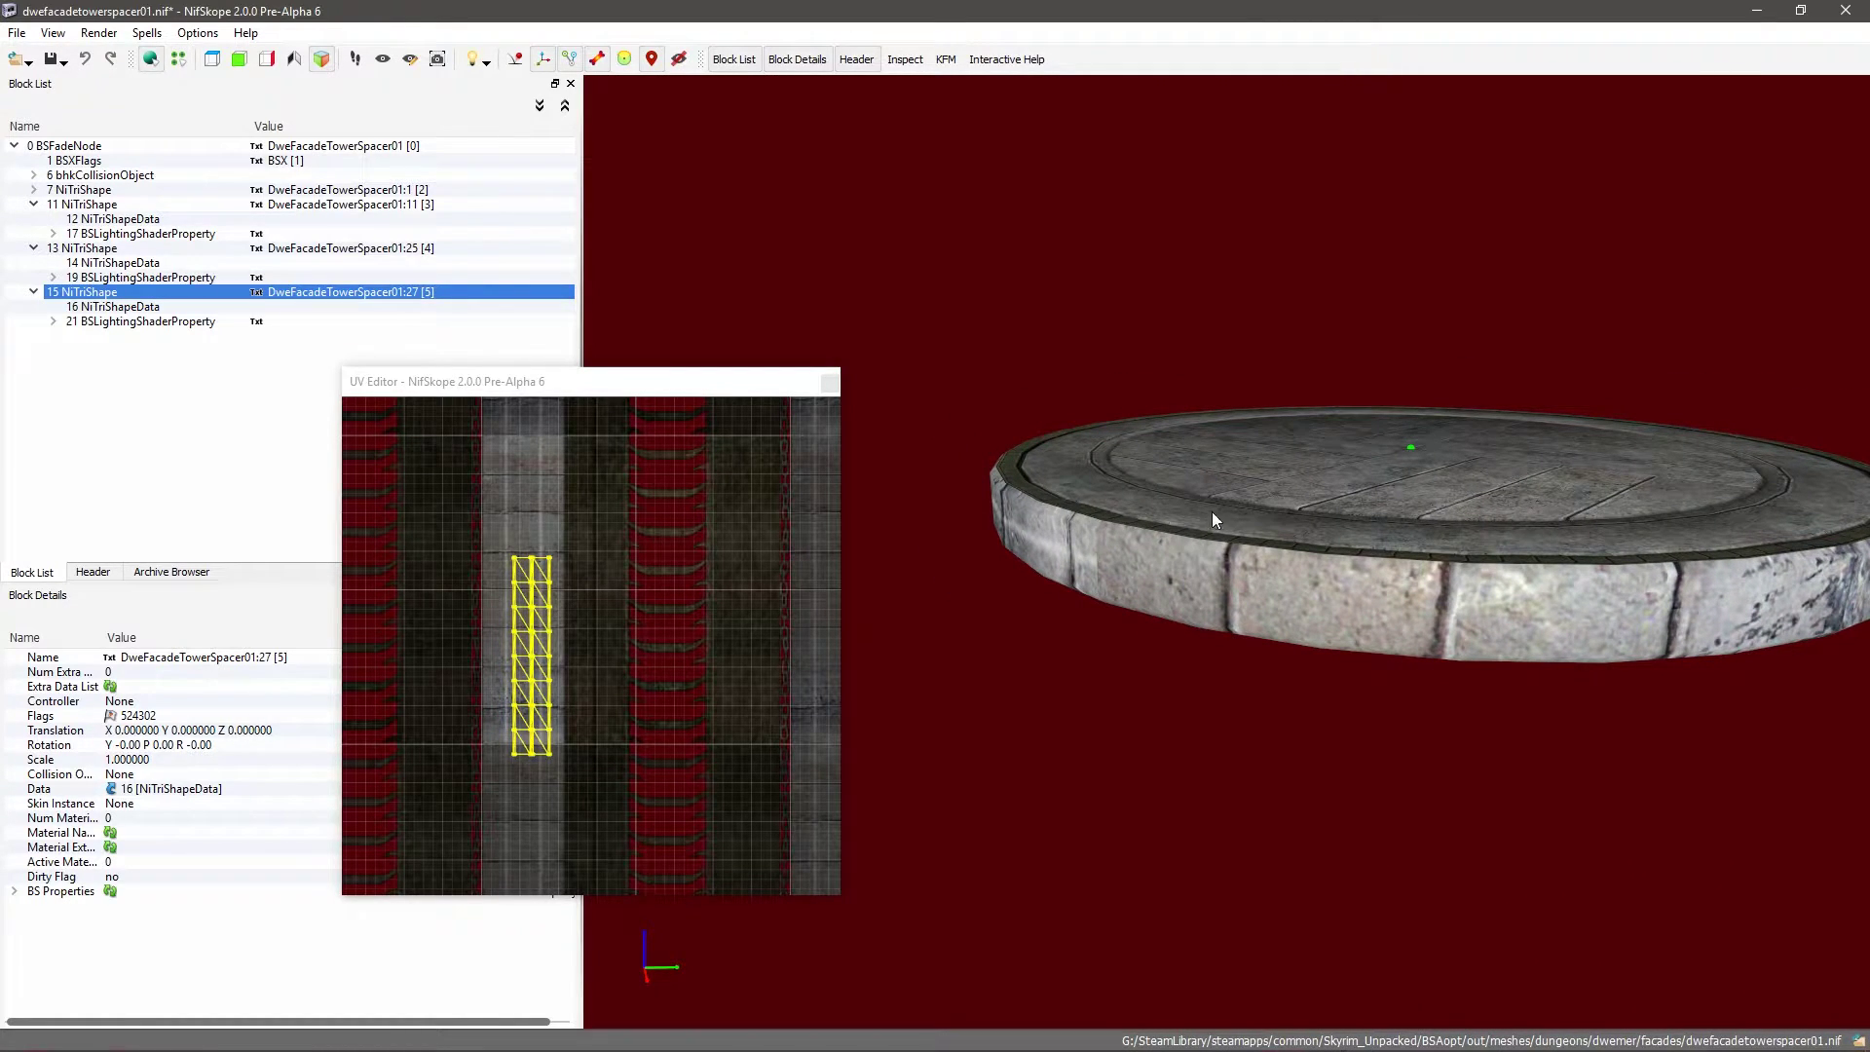
pyautogui.moveTo(1212, 511); pyautogui.dragTo(1120, 645)
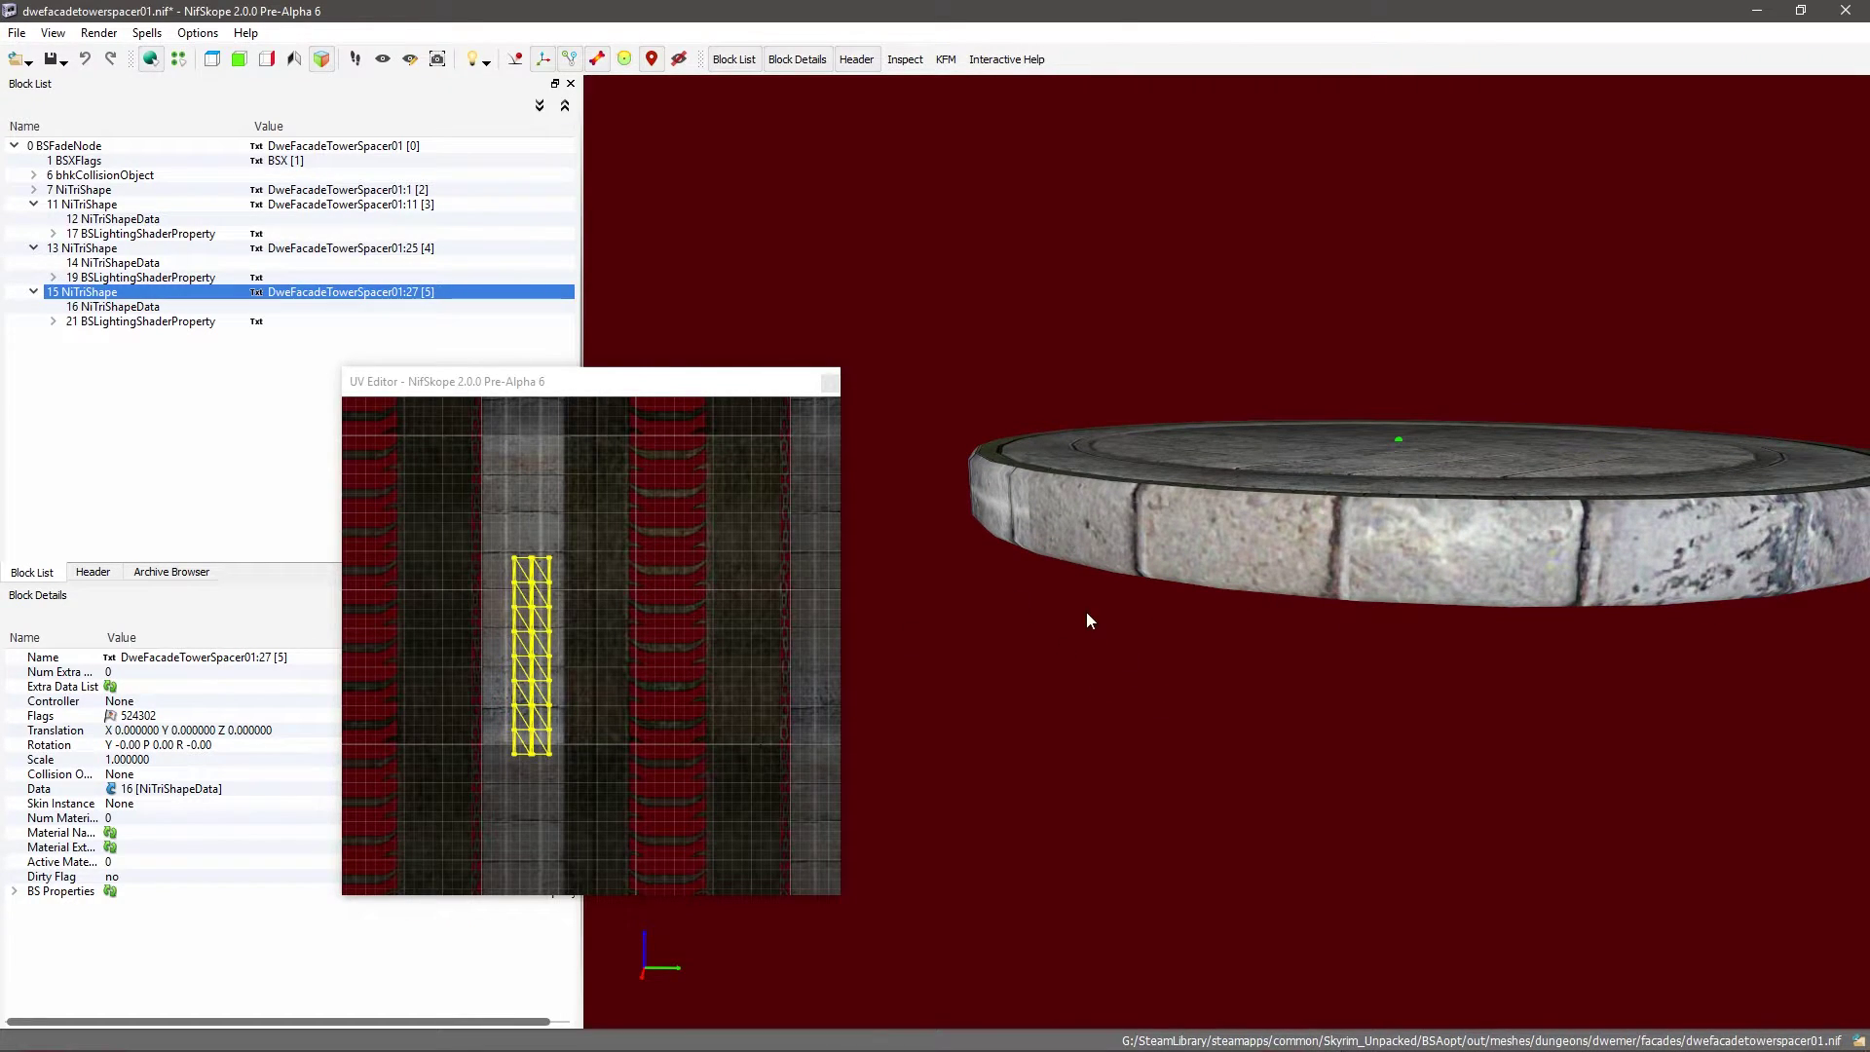
pyautogui.scroll(-5, 564, 597)
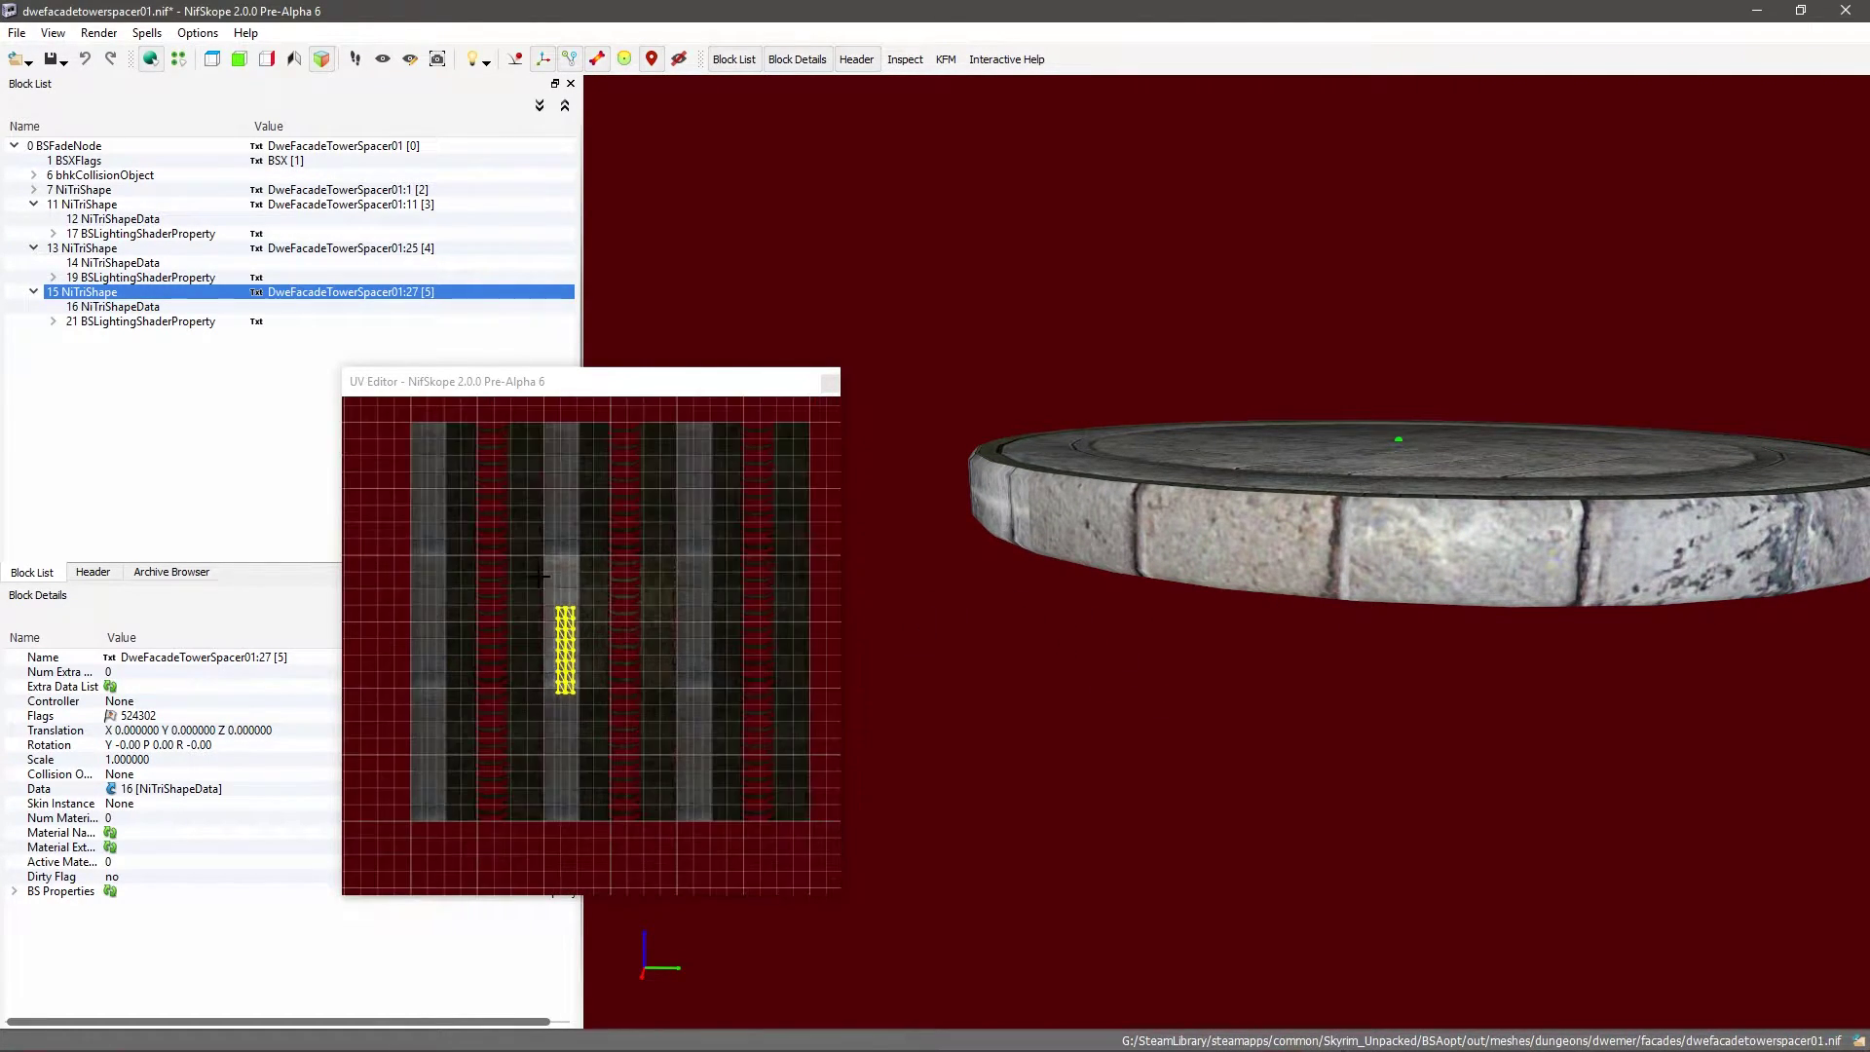
pyautogui.moveTo(520, 575); pyautogui.dragTo(608, 730)
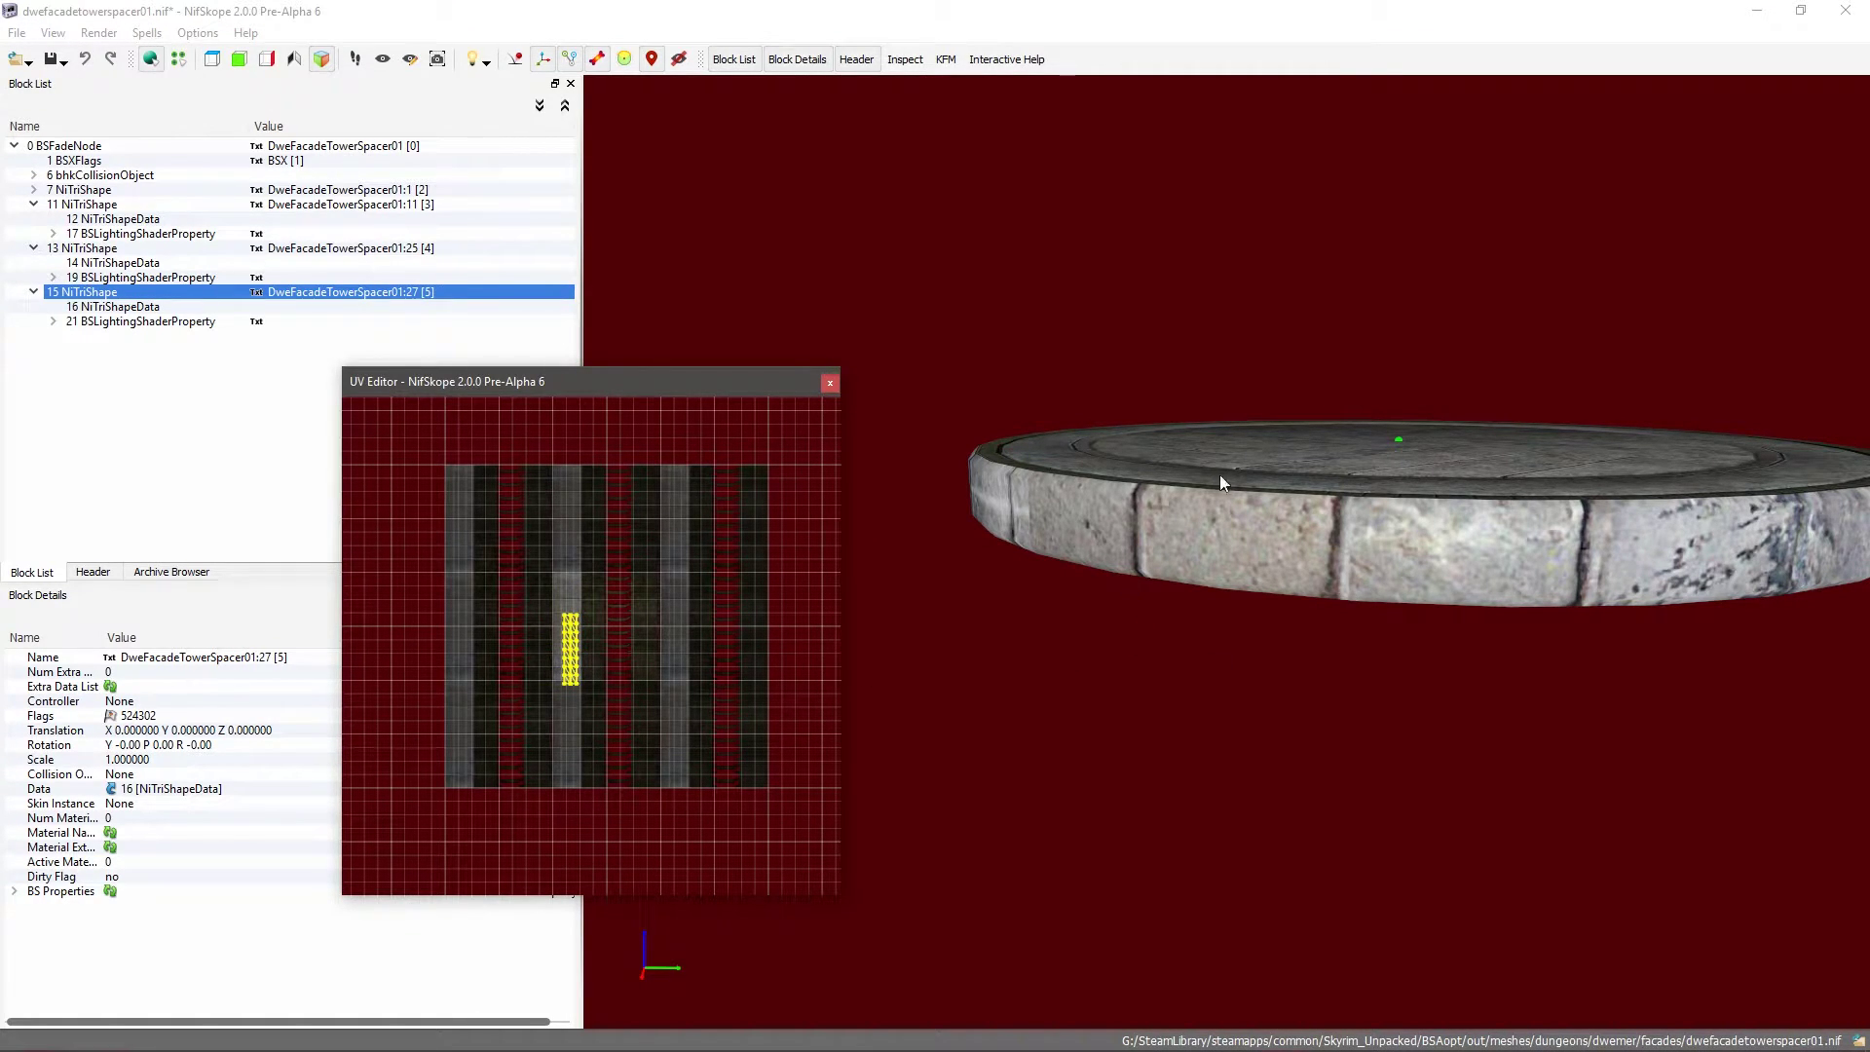
pyautogui.moveTo(1220, 475); pyautogui.dragTo(1360, 656)
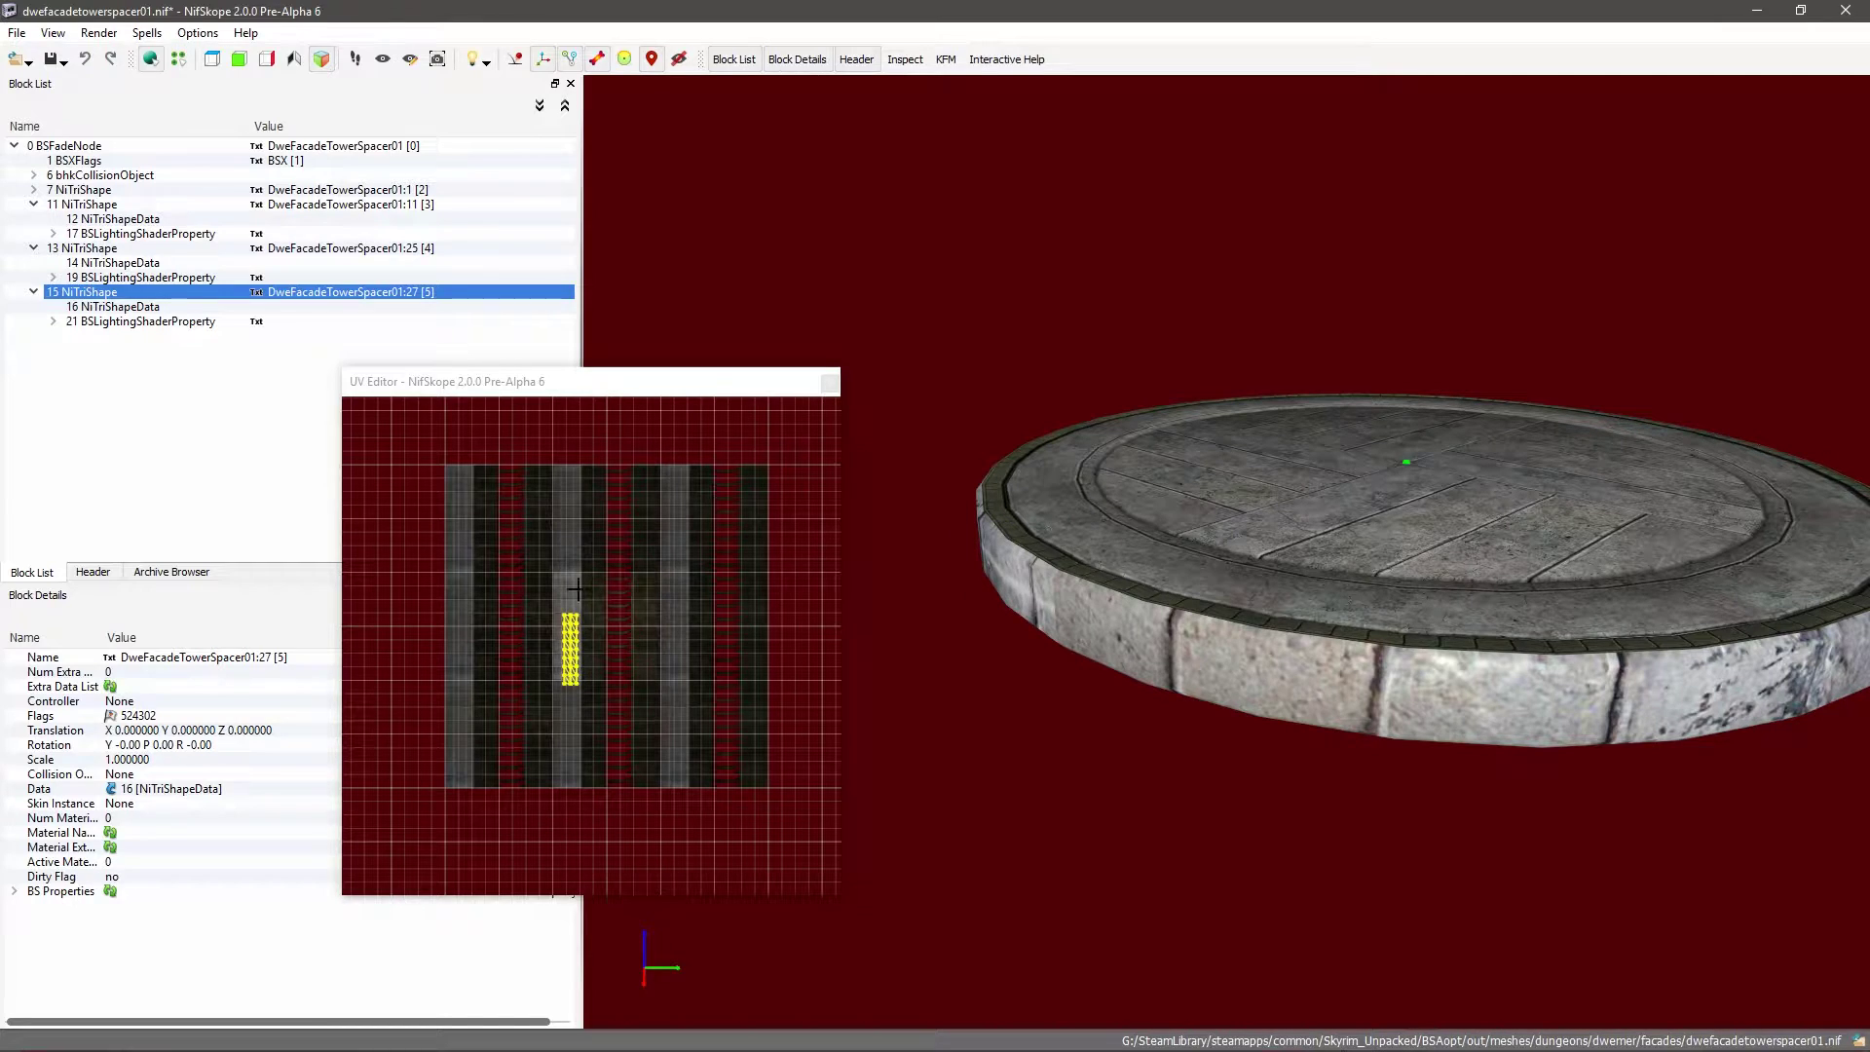
pyautogui.moveTo(592, 609); pyautogui.dragTo(628, 615)
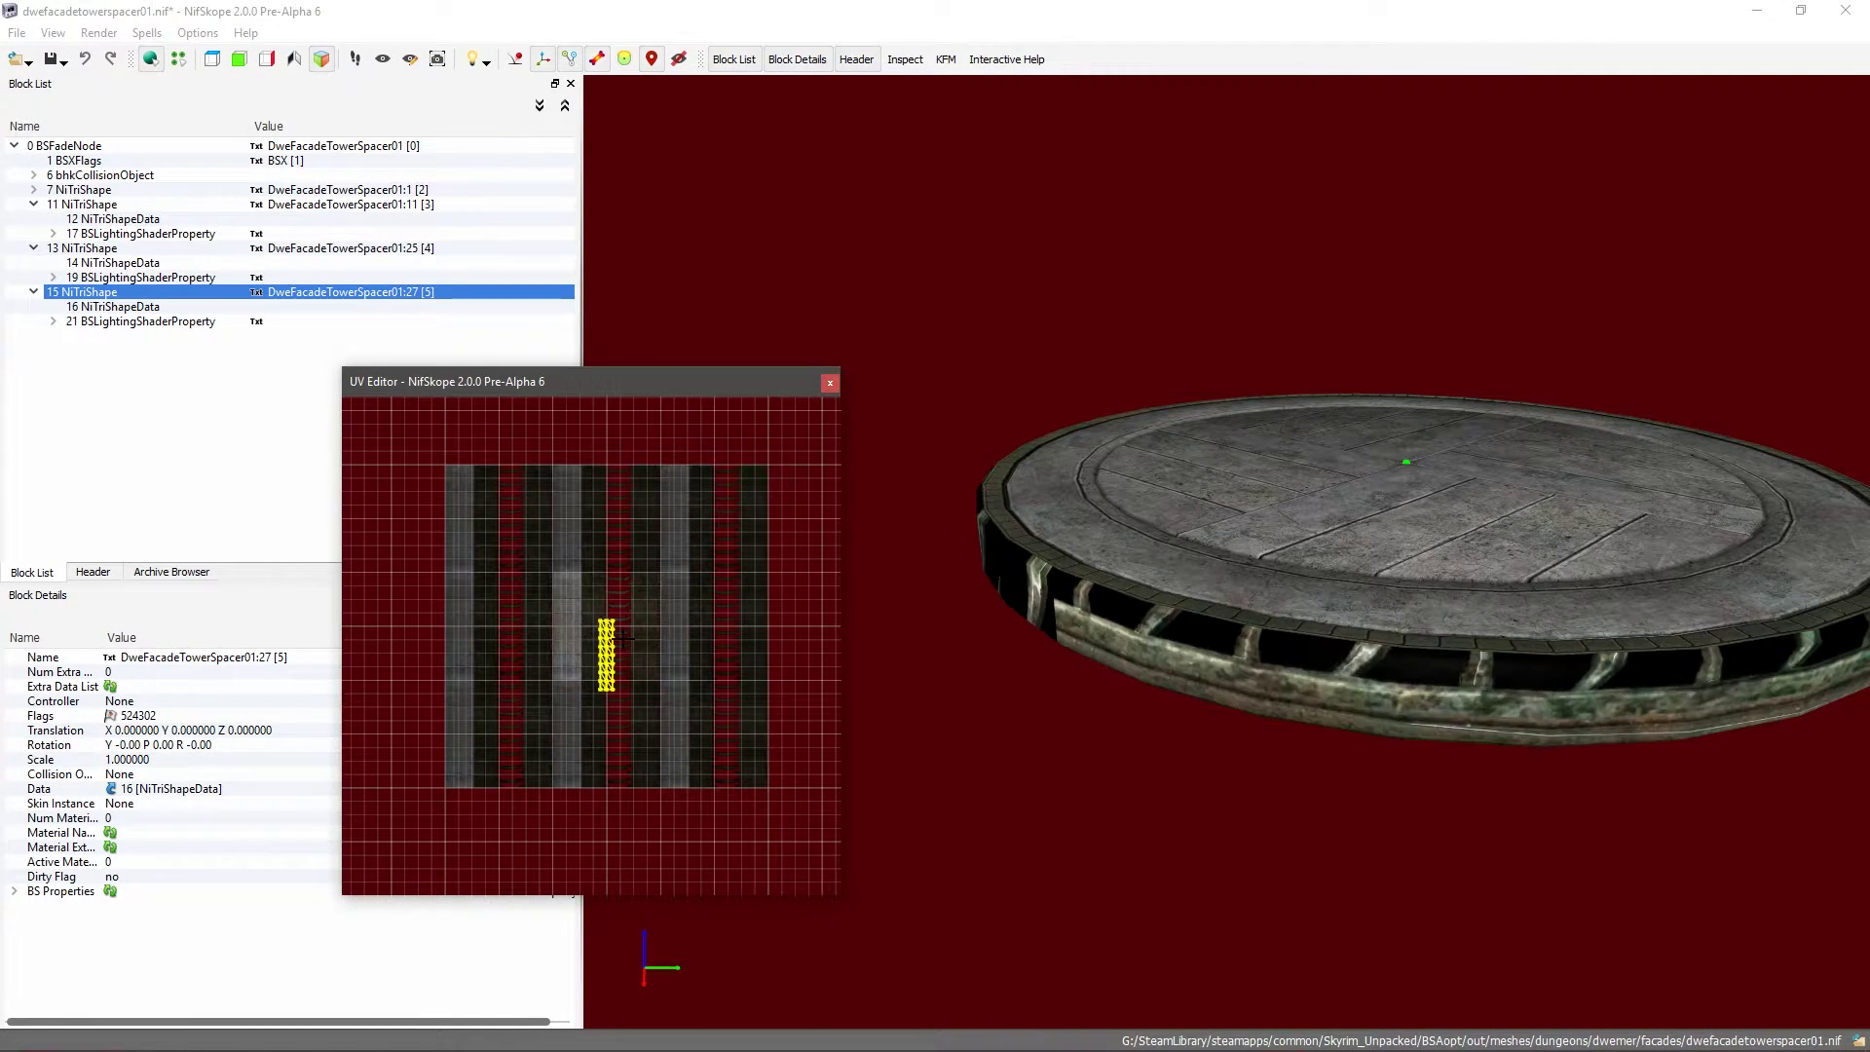
# Step: Stretch the rim UV strip into a tall column and settle it over the pale stone-block stripe
pyautogui.hotkey('ctrl', 'z')
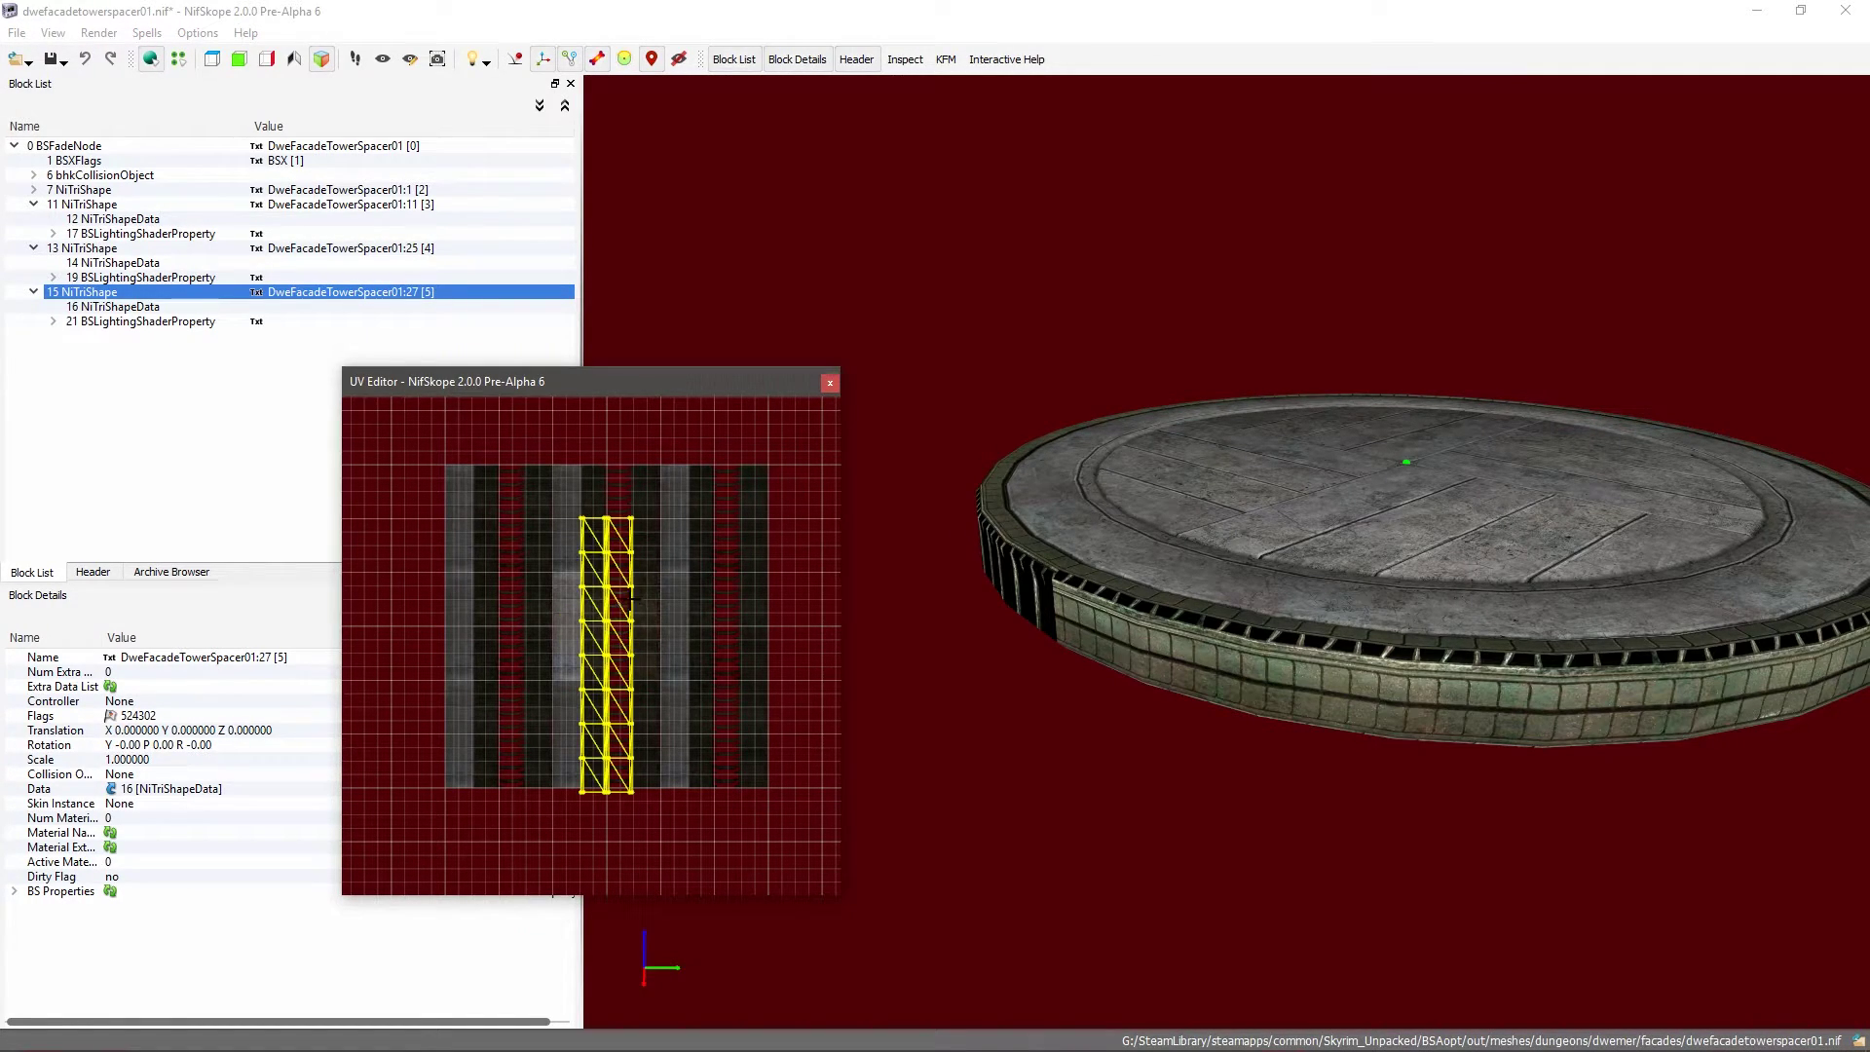
pyautogui.scroll(2, 632, 598)
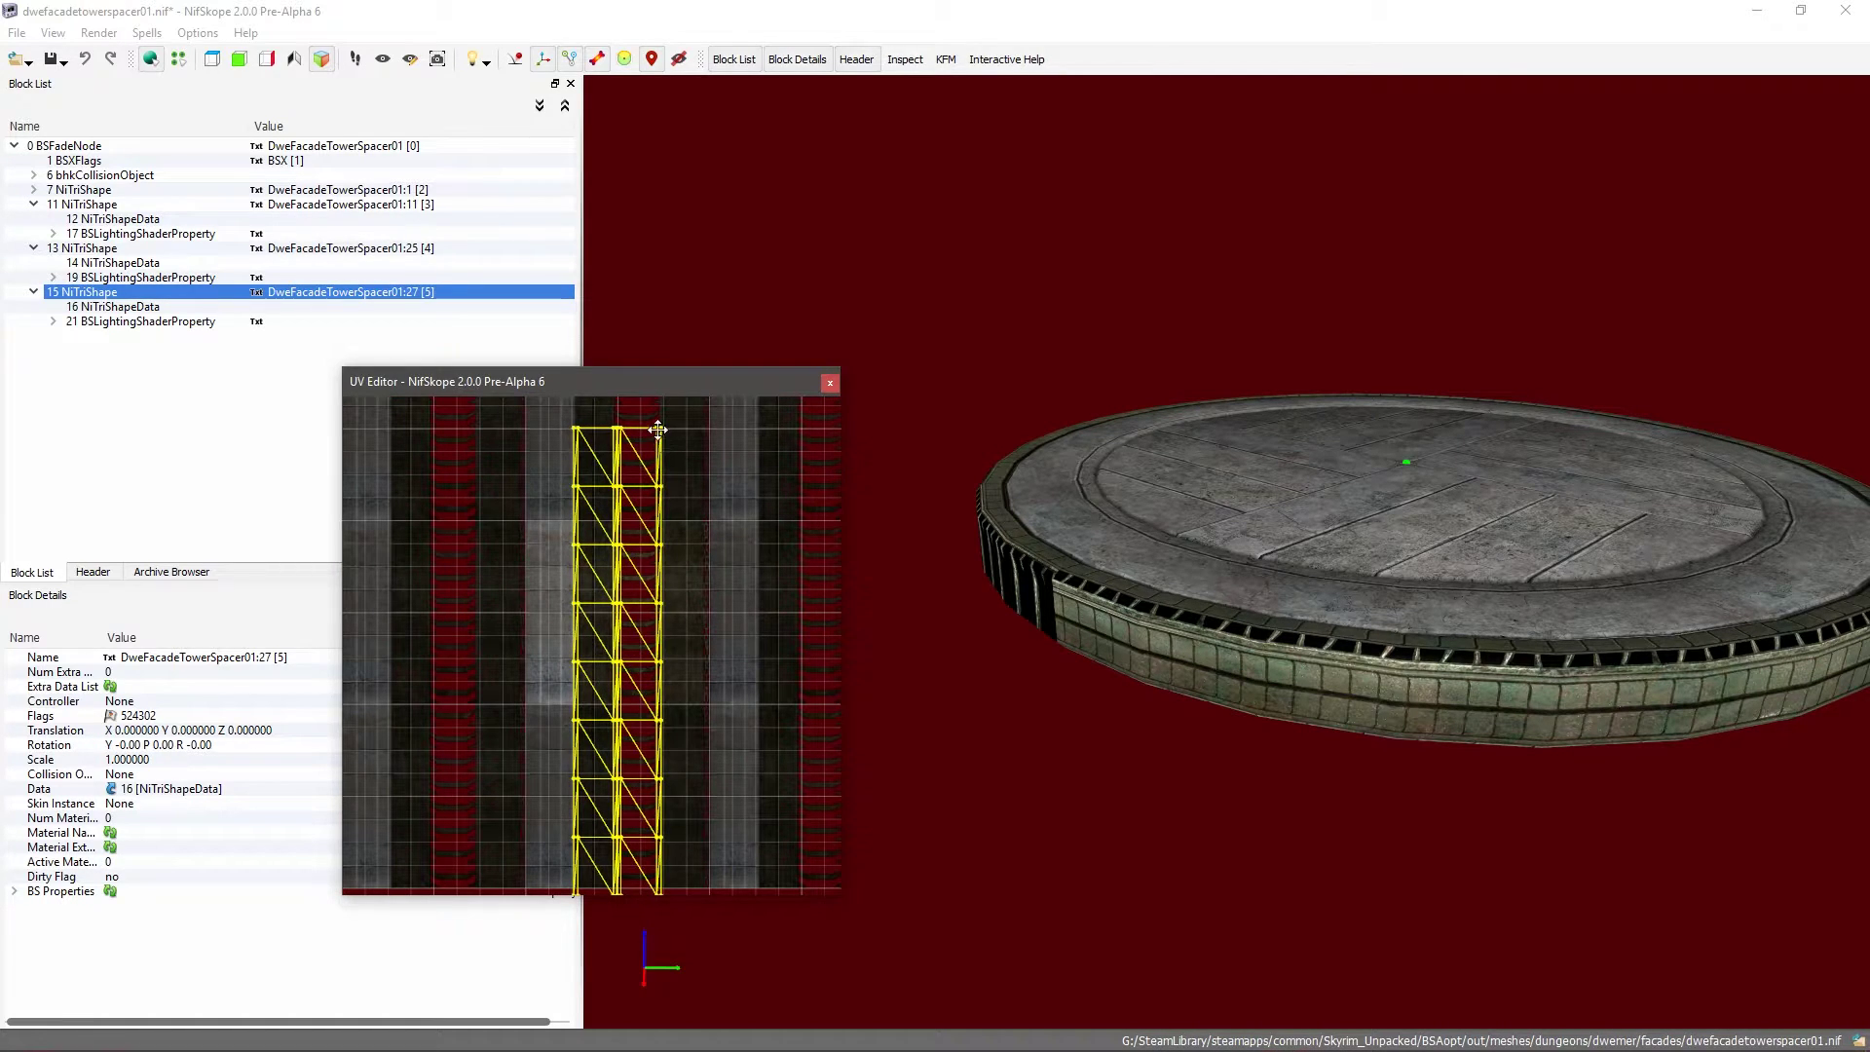
pyautogui.moveTo(658, 430); pyautogui.dragTo(606, 459)
pyautogui.moveTo(609, 443); pyautogui.dragTo(605, 536)
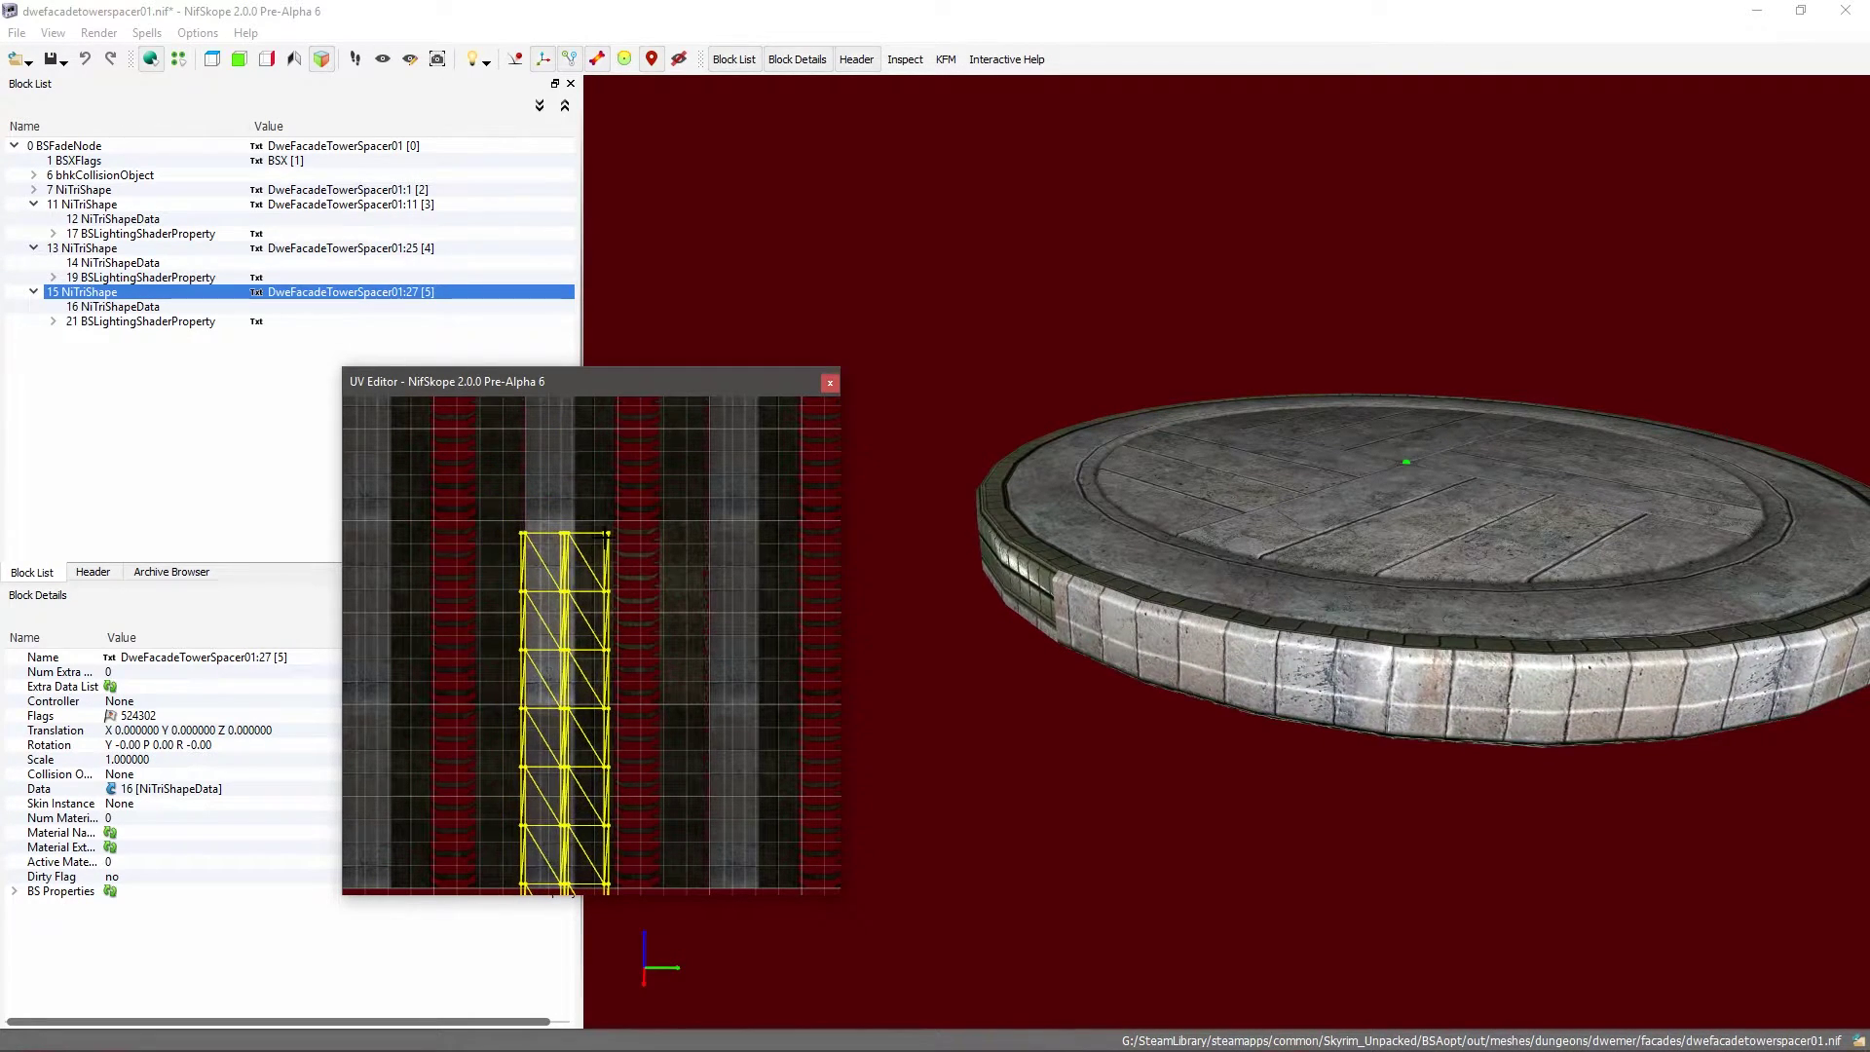
pyautogui.moveTo(1017, 633); pyautogui.dragTo(1352, 616)
# Step: Select the connected second UV strip and line it up beneath the first one
pyautogui.click(668, 618)
pyautogui.scroll(-5, 668, 618)
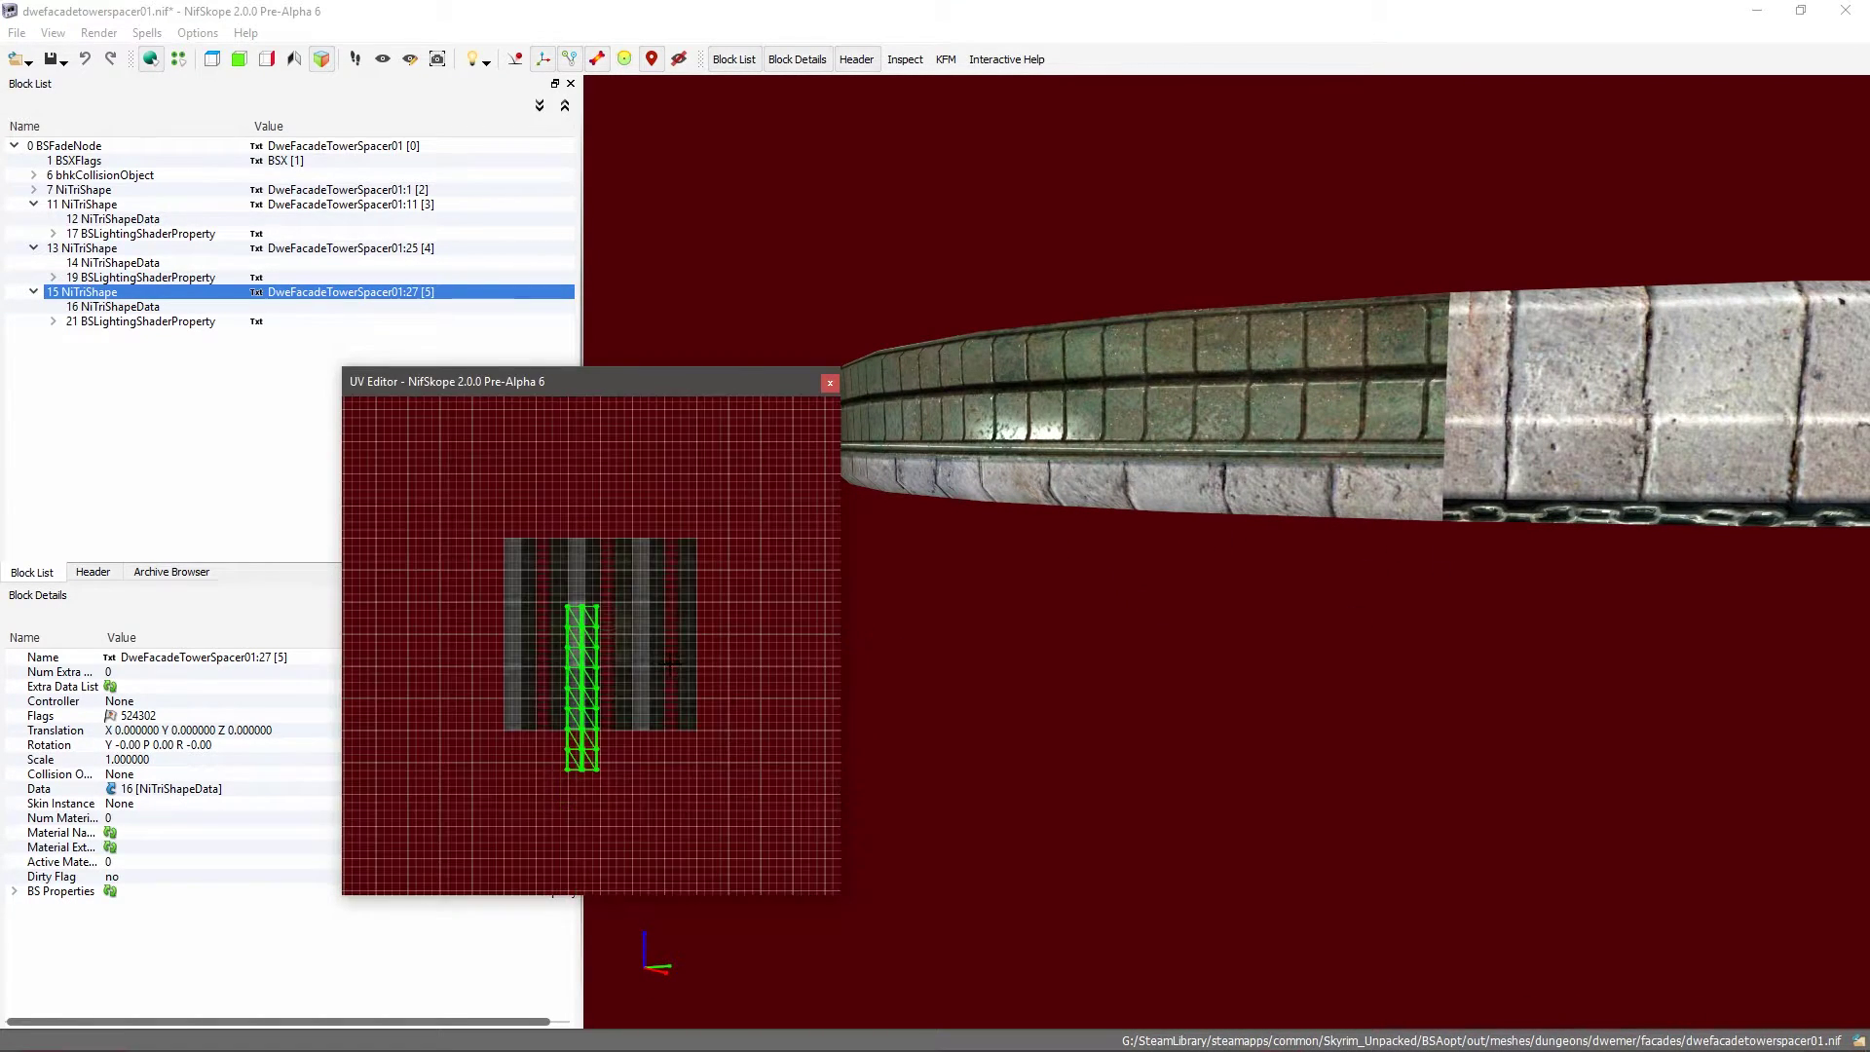
pyautogui.scroll(3, 668, 617)
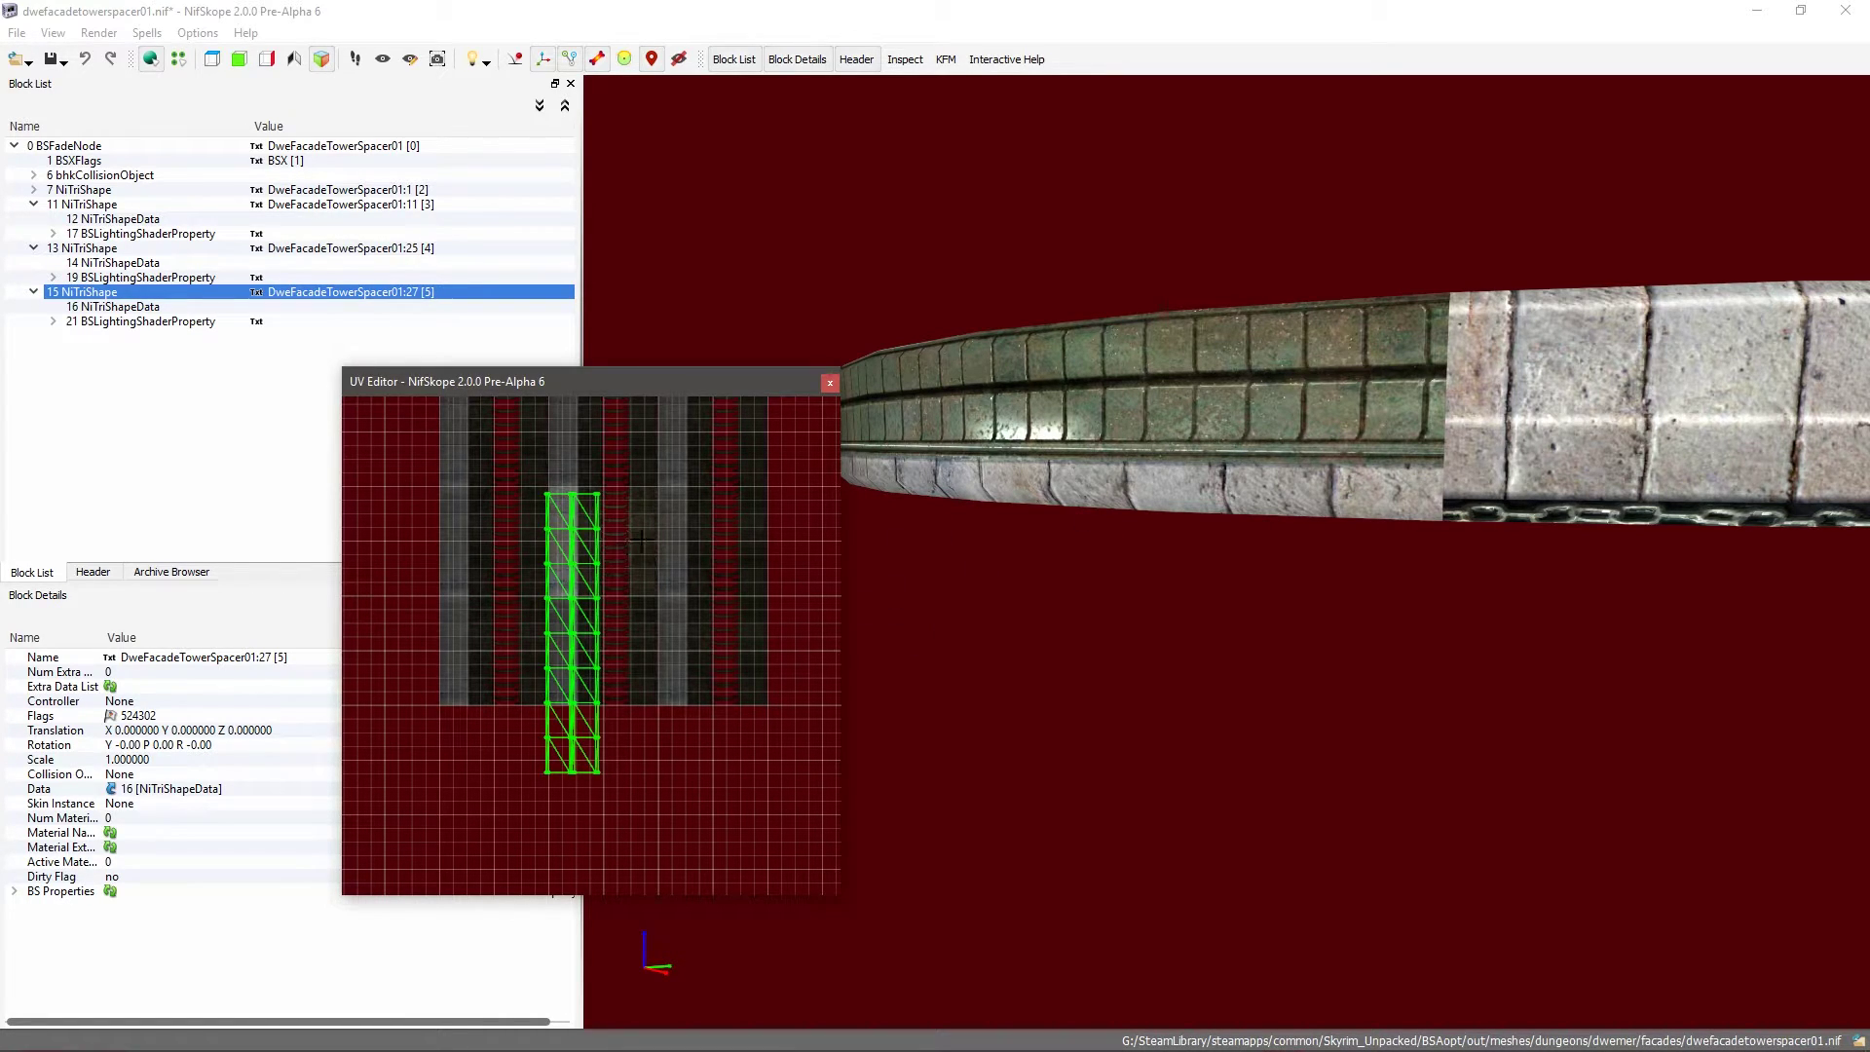
pyautogui.scroll(2, 625, 522)
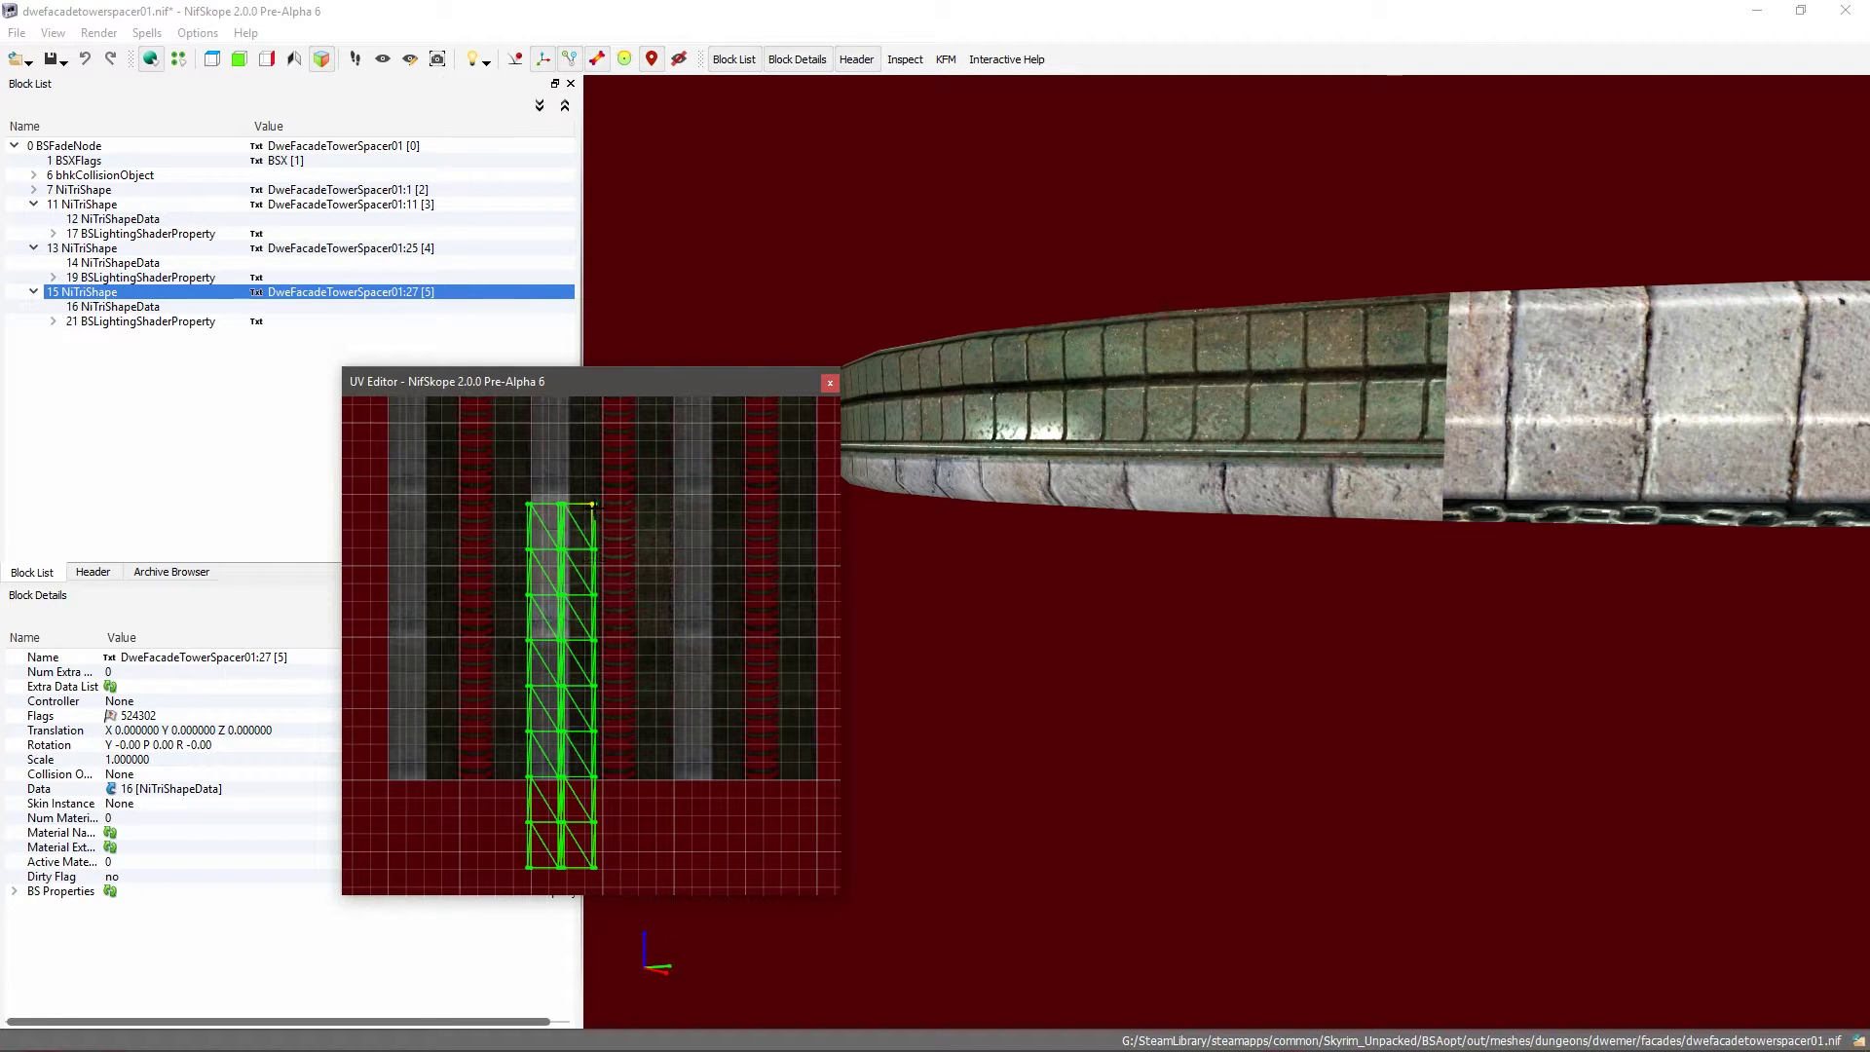
pyautogui.rightClick(592, 504)
pyautogui.click(658, 626)
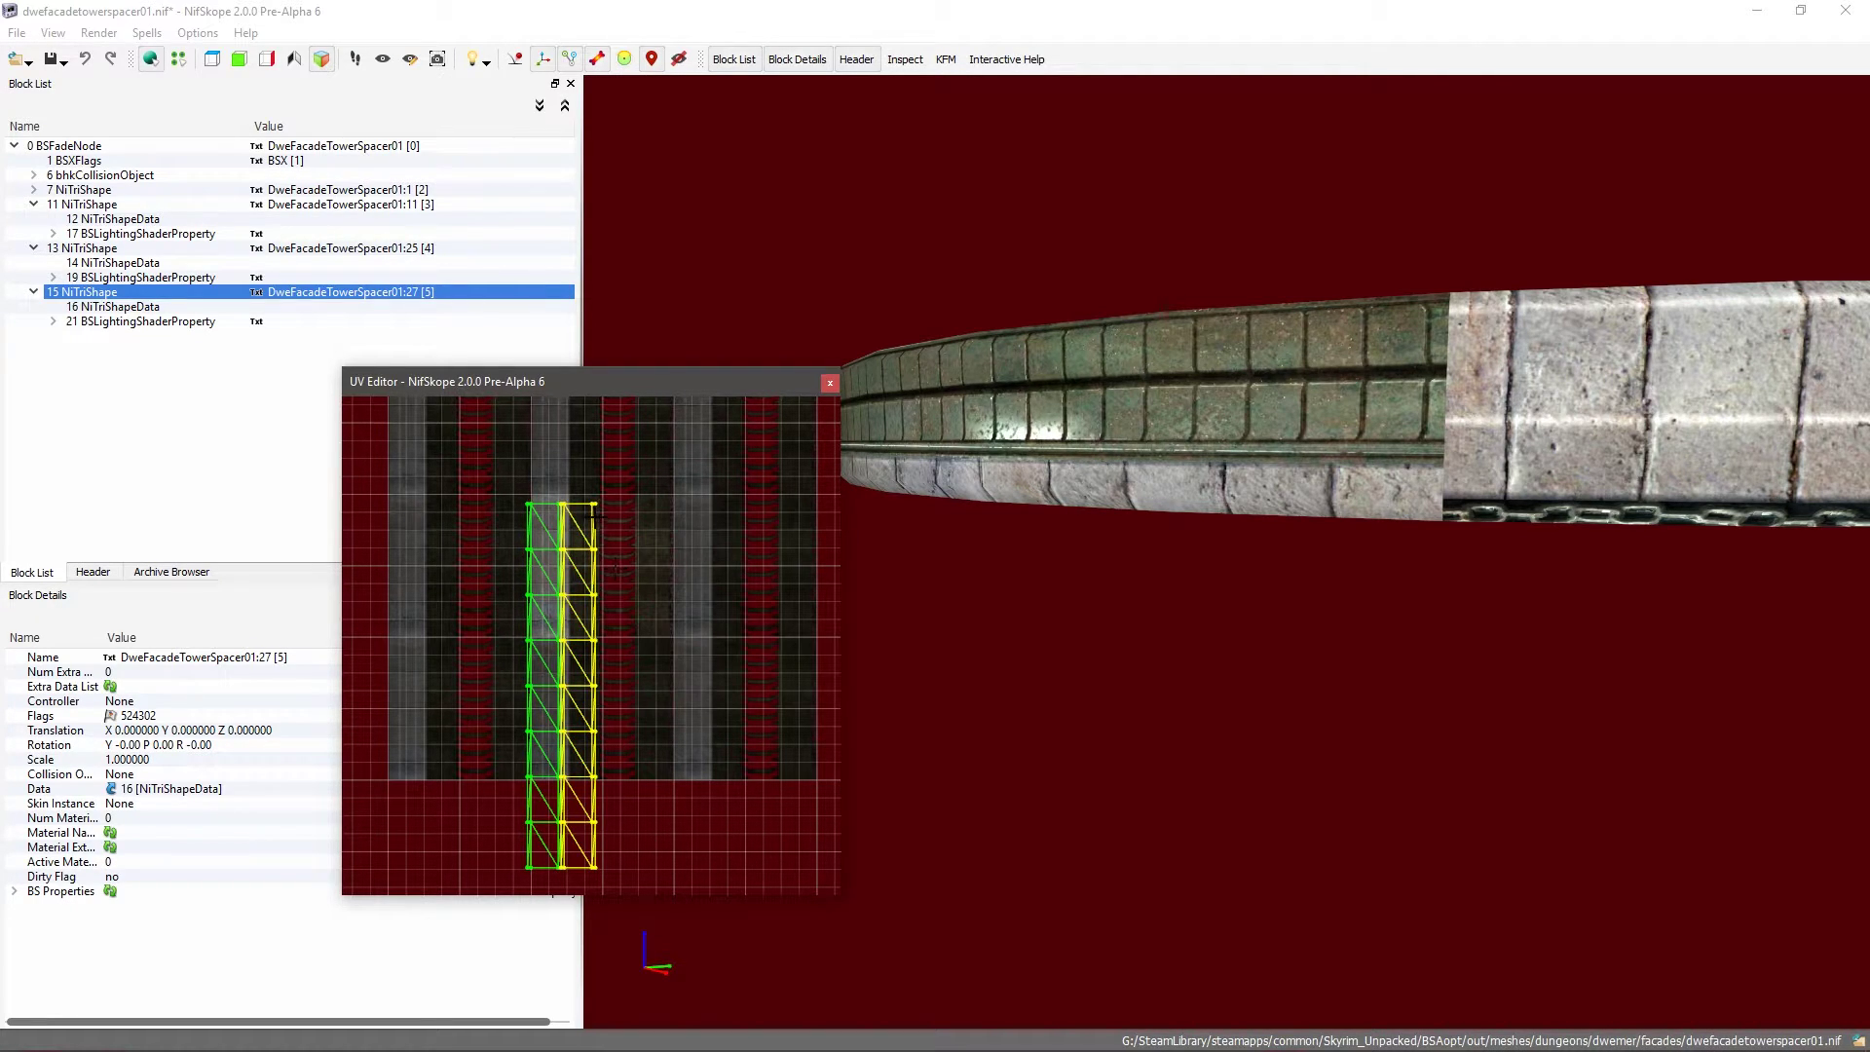
pyautogui.moveTo(592, 504); pyautogui.dragTo(590, 857)
pyautogui.moveTo(589, 798); pyautogui.dragTo(629, 686, button='middle')
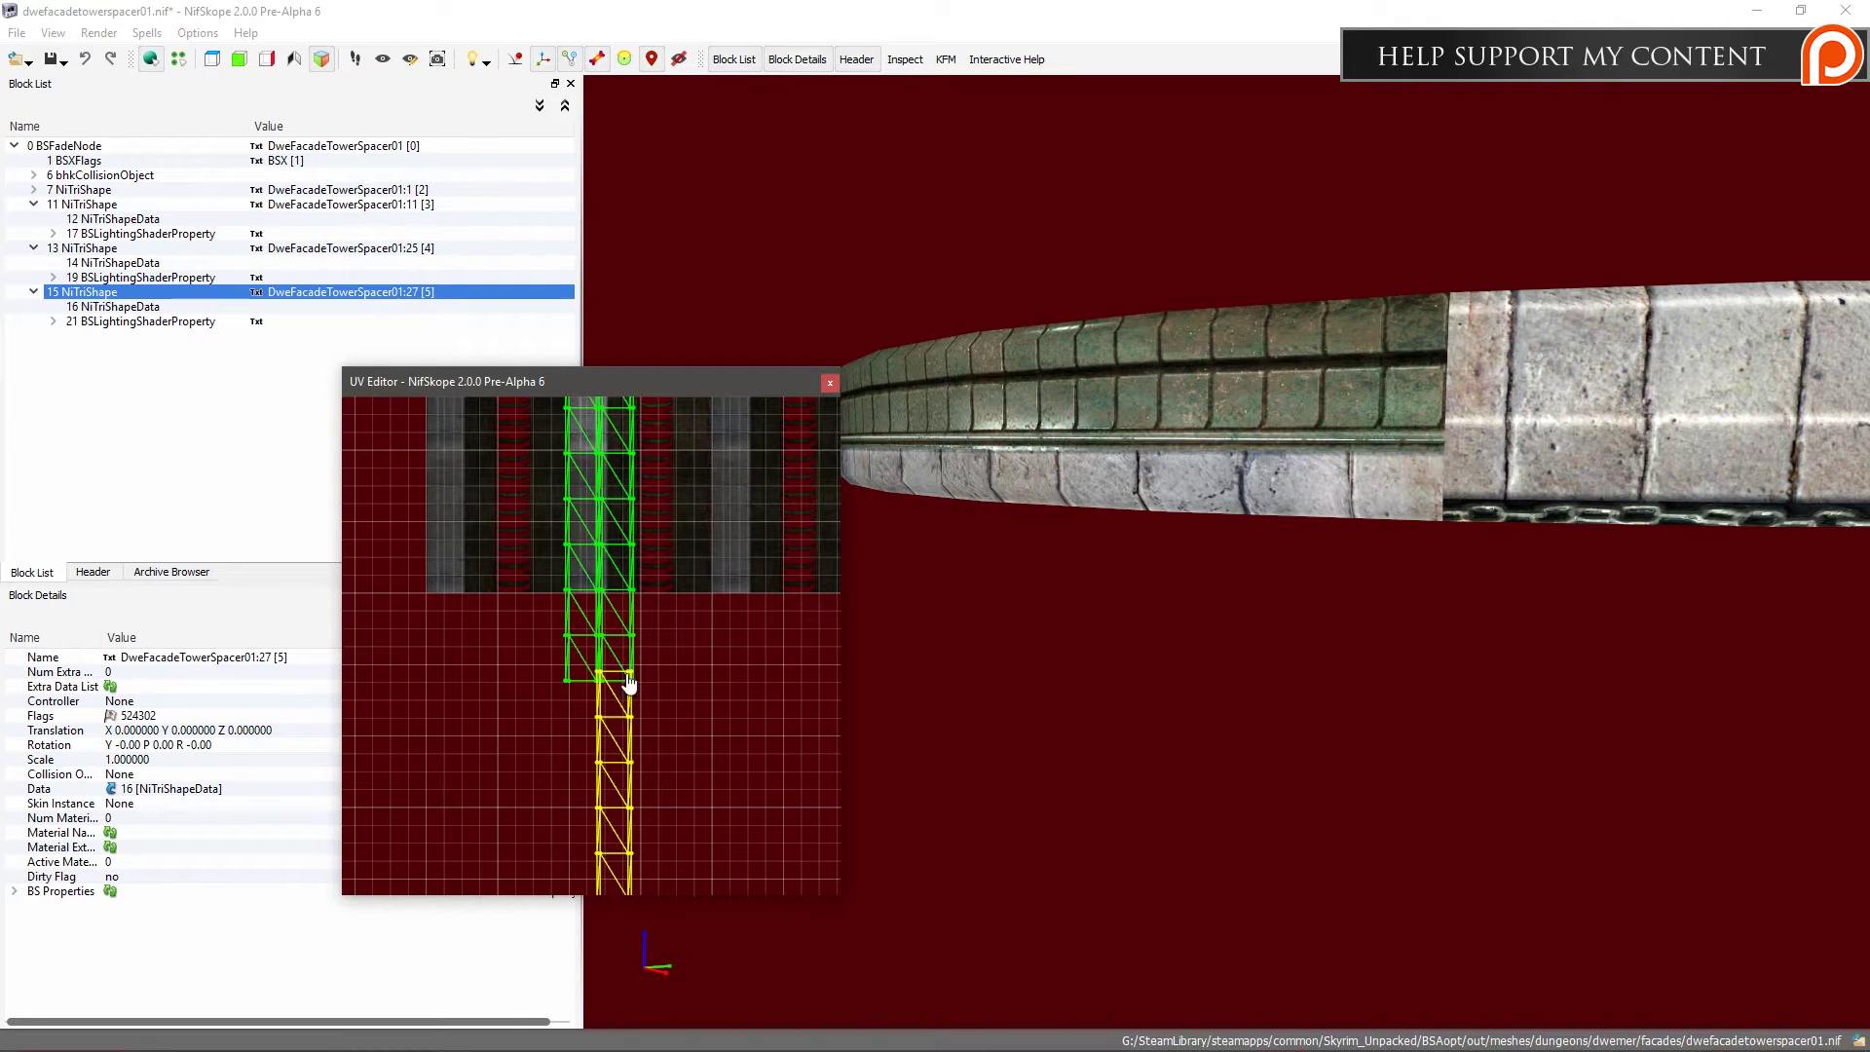
pyautogui.moveTo(627, 672); pyautogui.dragTo(596, 742)
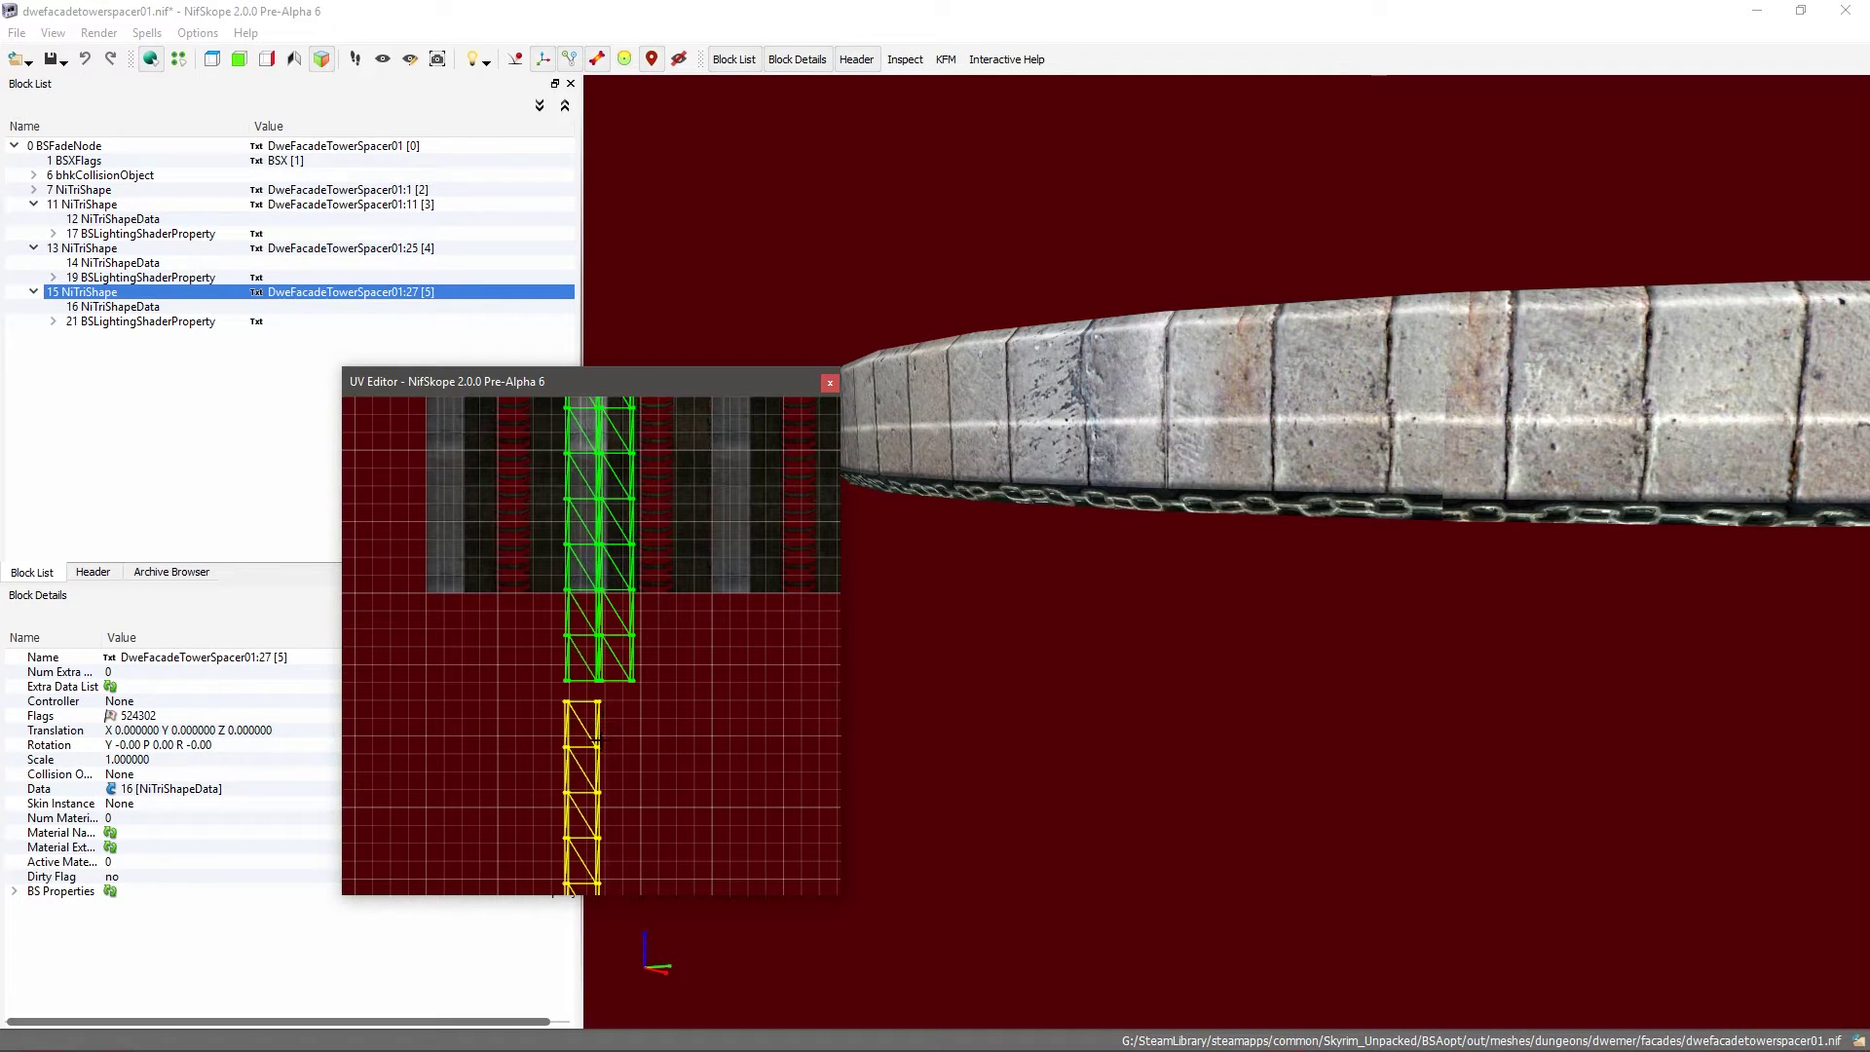
# Step: Orbit the disc to check the rim now shows light stone blocks all around
pyautogui.moveTo(626, 623); pyautogui.dragTo(693, 713, button='middle')
pyautogui.moveTo(1178, 682); pyautogui.dragTo(1097, 701)
pyautogui.moveTo(1267, 490); pyautogui.dragTo(1103, 387)
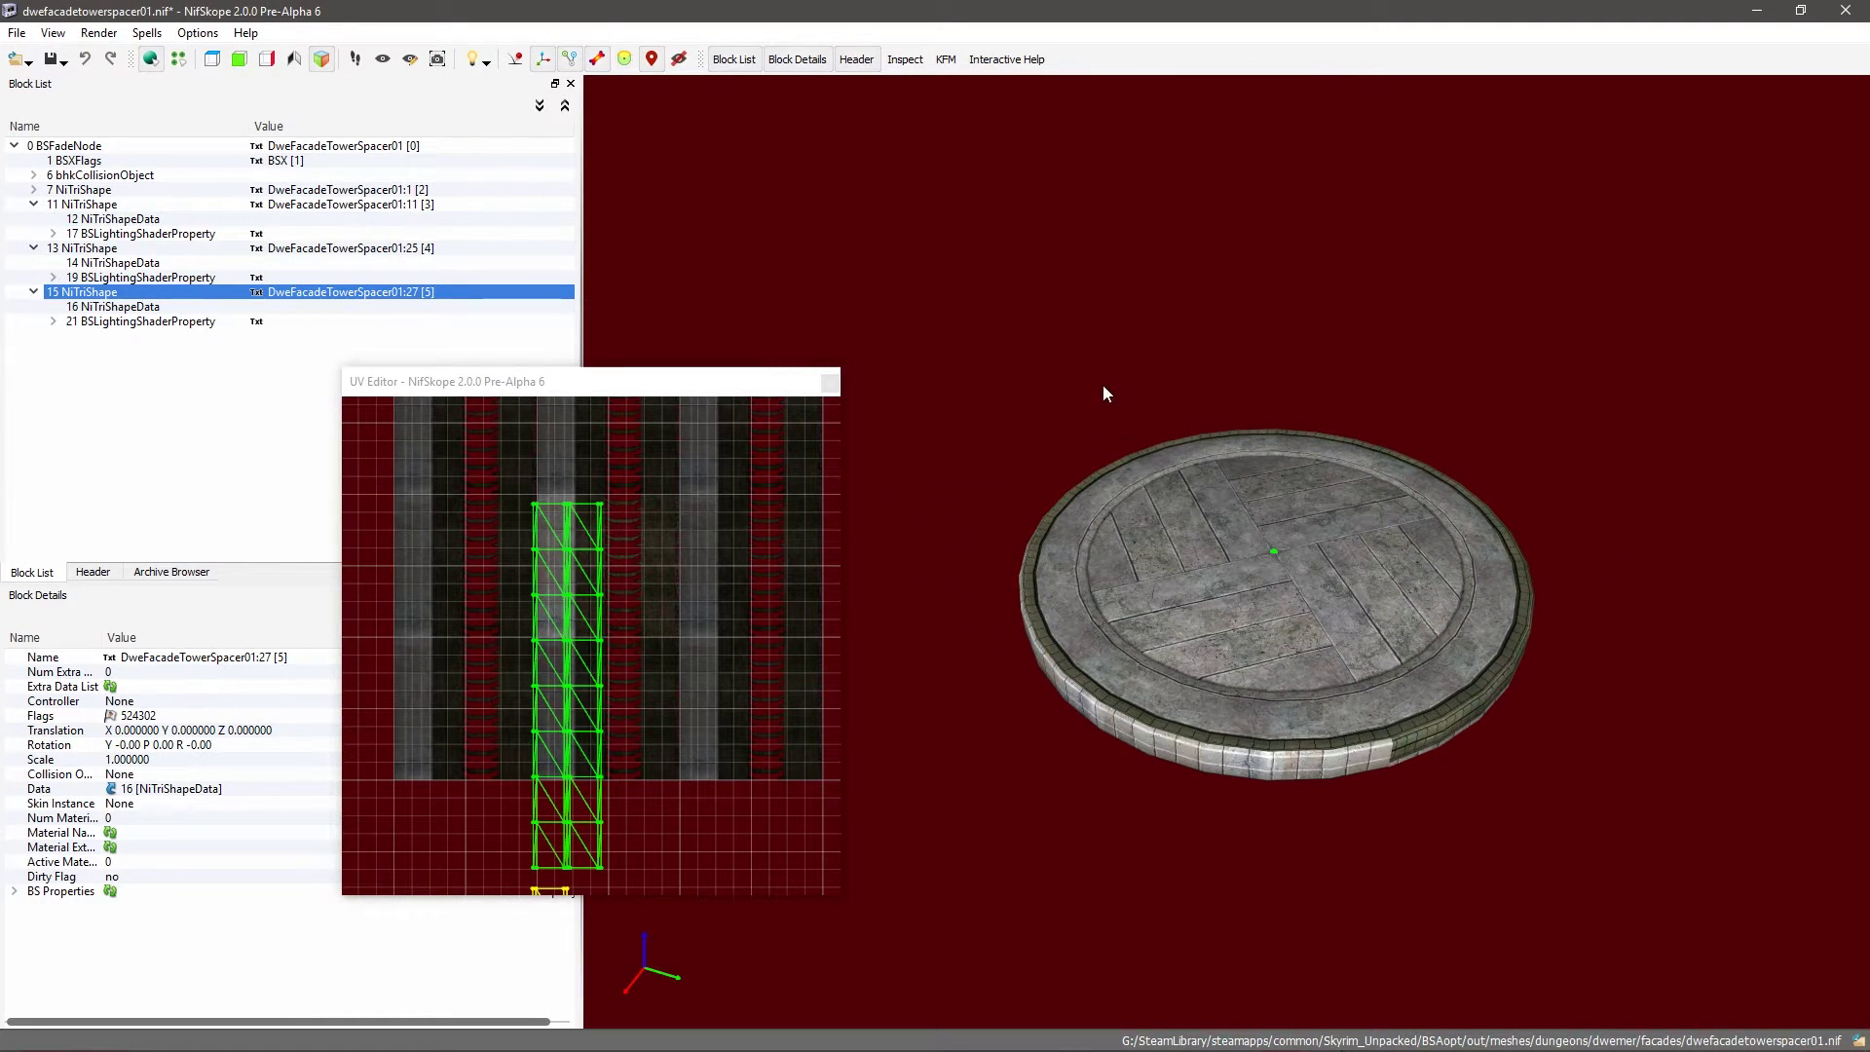
# Step: Close the UV editor, review the retextured rim, and bring up the wiki's Basic Use page
pyautogui.click(830, 383)
pyautogui.moveTo(894, 413); pyautogui.dragTo(1079, 578)
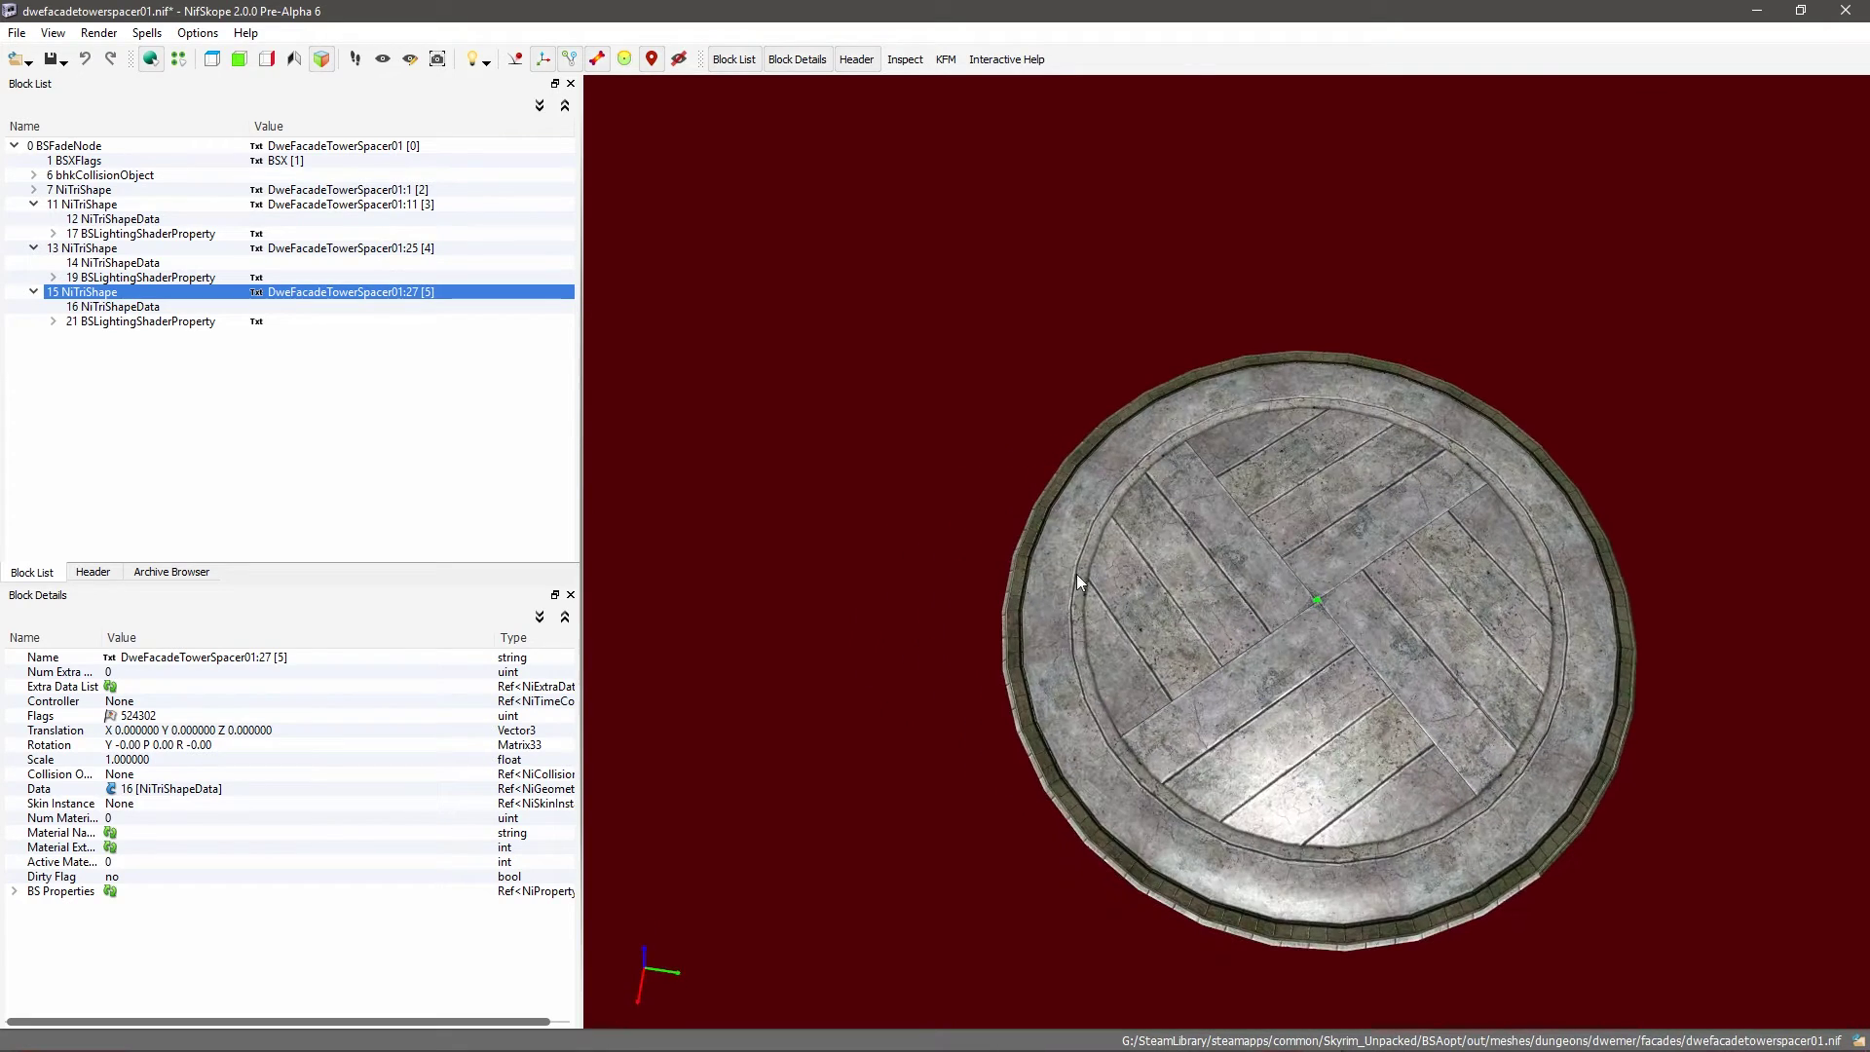
pyautogui.moveTo(1166, 700); pyautogui.dragTo(1101, 600)
pyautogui.click(81, 1034)
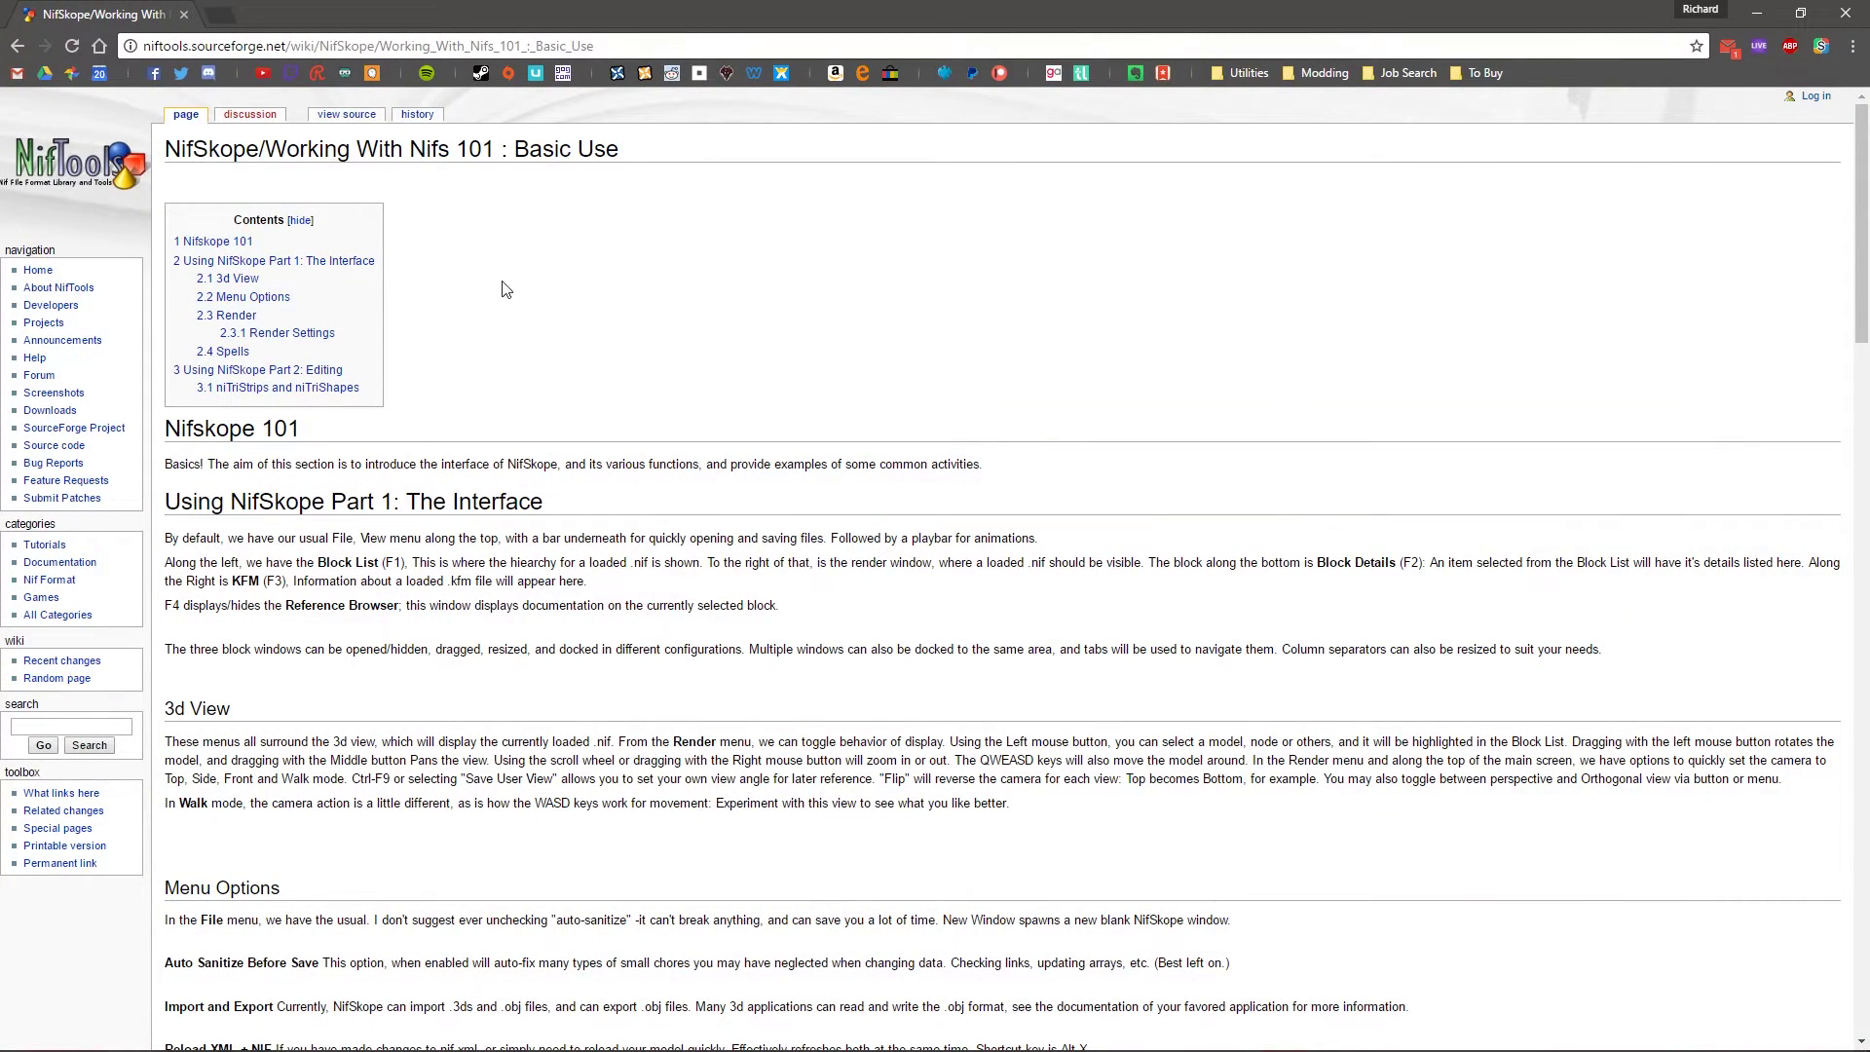
pyautogui.scroll(-4, 546, 303)
pyautogui.scroll(4, 545, 302)
# Step: Minimize the browser and close the edited spacer without saving
pyautogui.click(1754, 16)
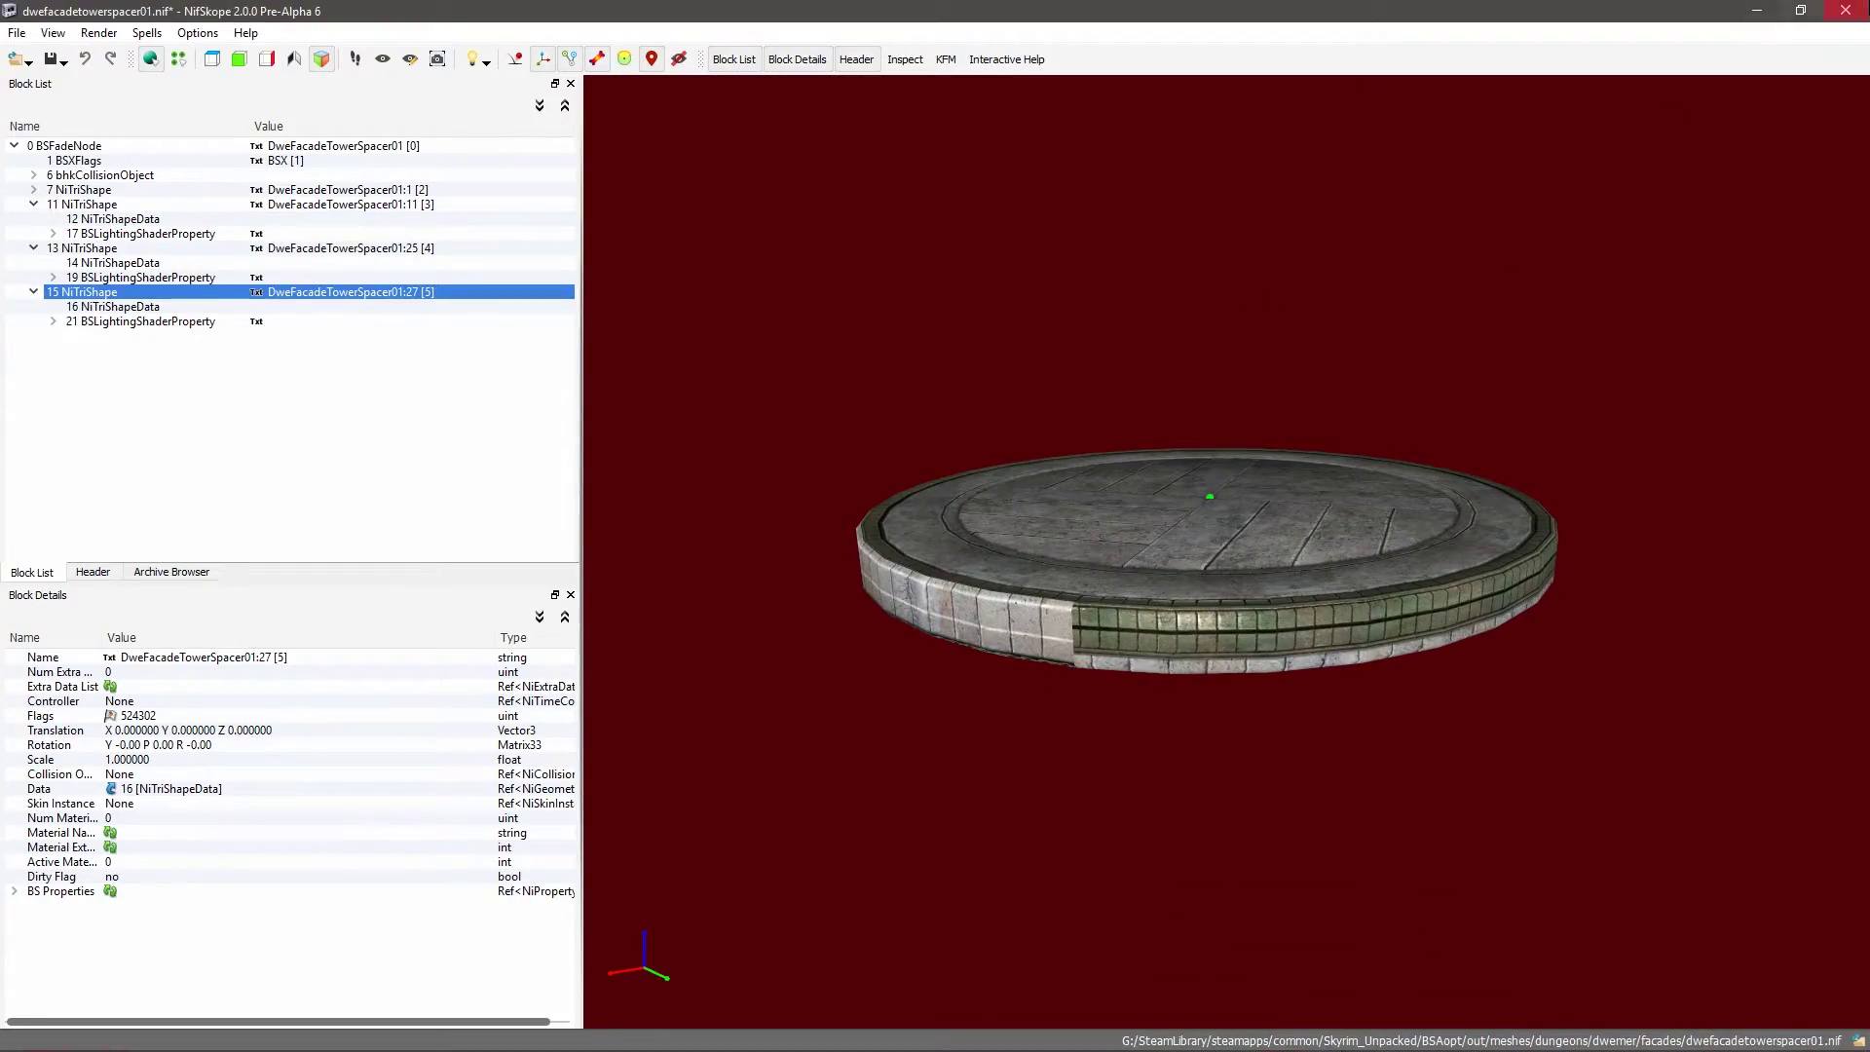
pyautogui.click(1846, 10)
pyautogui.click(1013, 557)
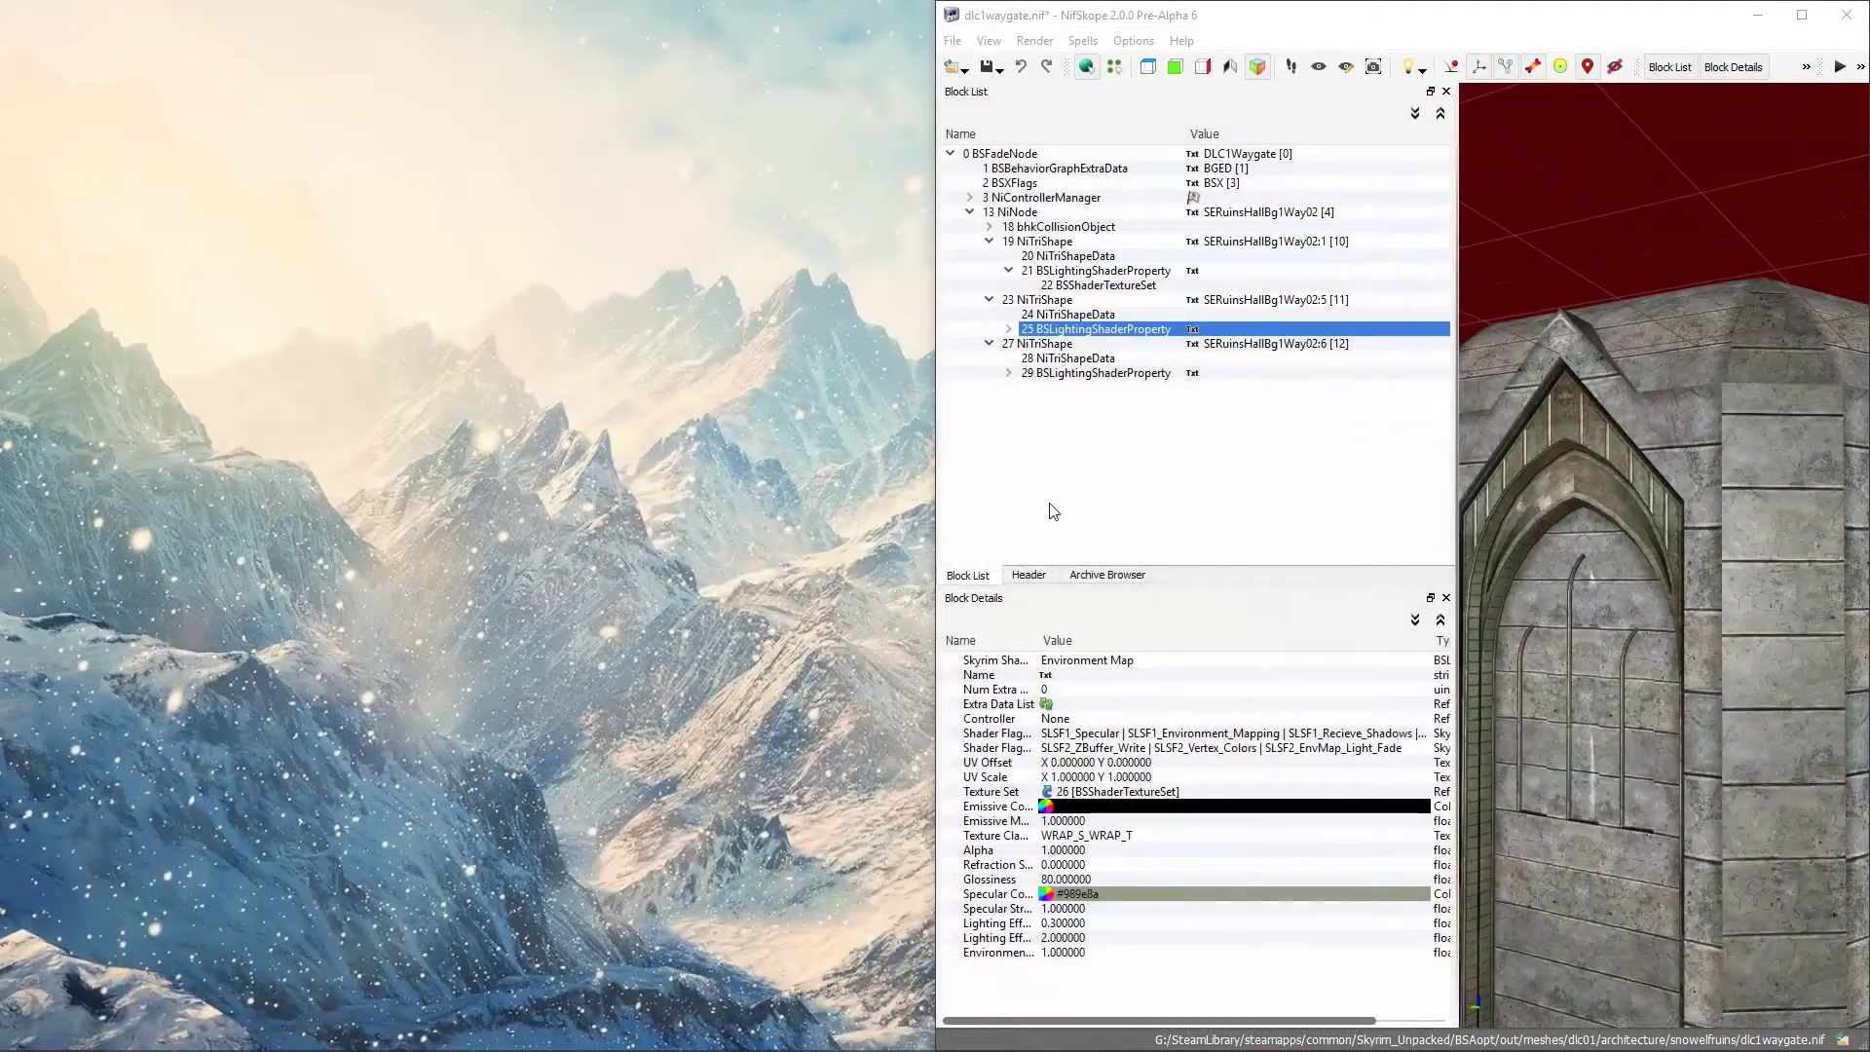
# Step: Open TLO_Structure_Spacer_01.nif from Data\Meshes\TLO\Structure\Interior in File Explorer
pyautogui.click(74, 1034)
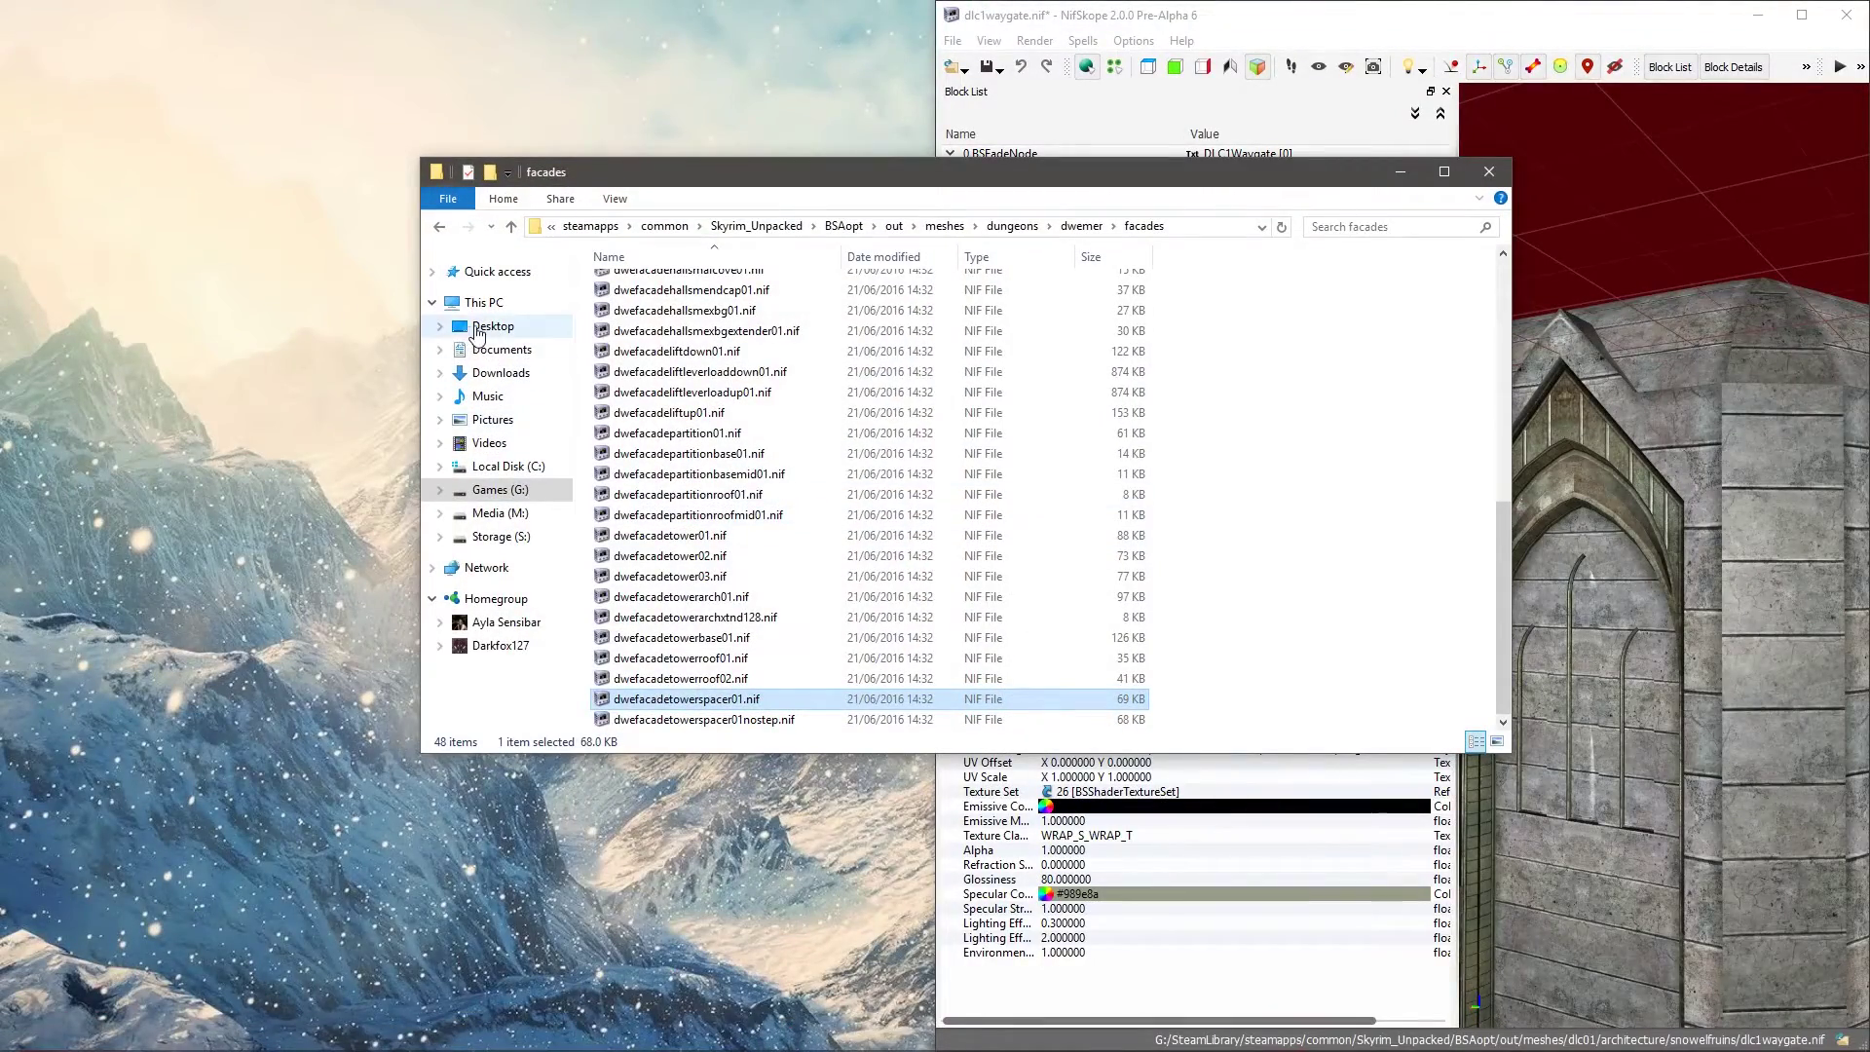
pyautogui.click(484, 326)
pyautogui.scroll(-4, 973, 487)
pyautogui.doubleClick(1335, 354)
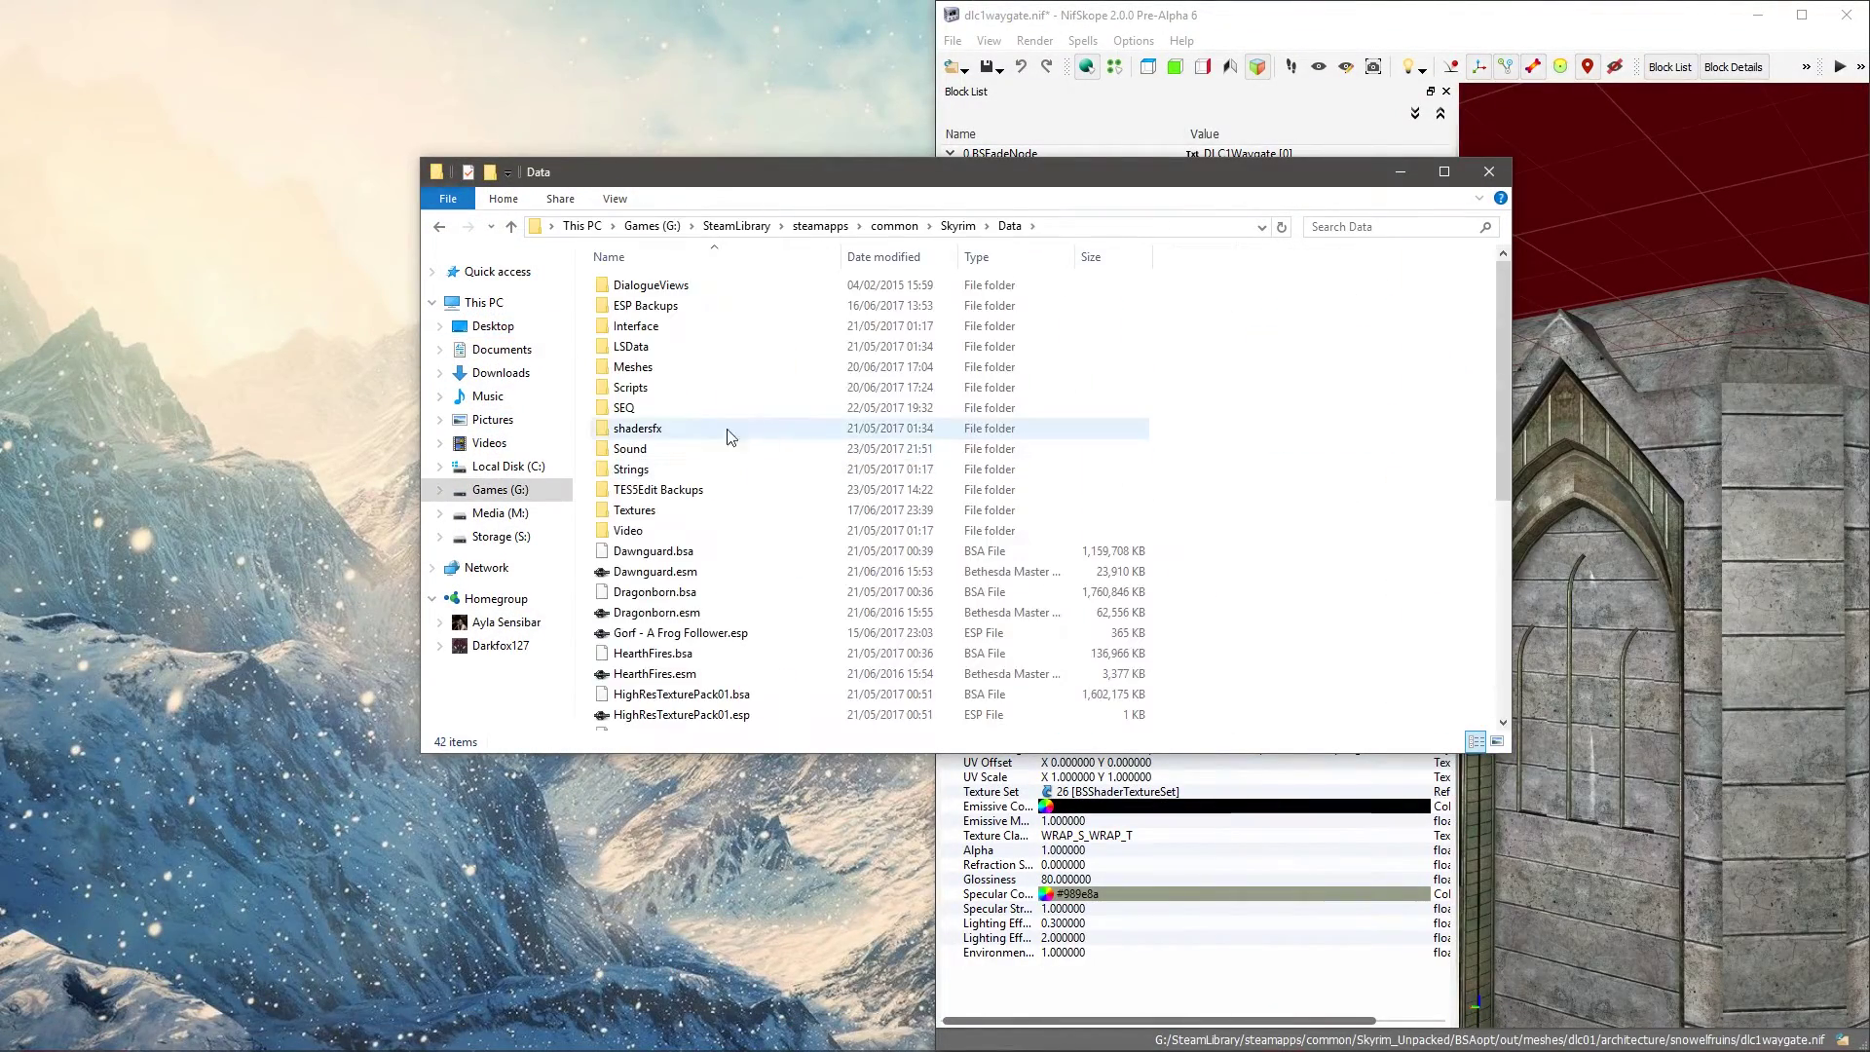
pyautogui.doubleClick(672, 368)
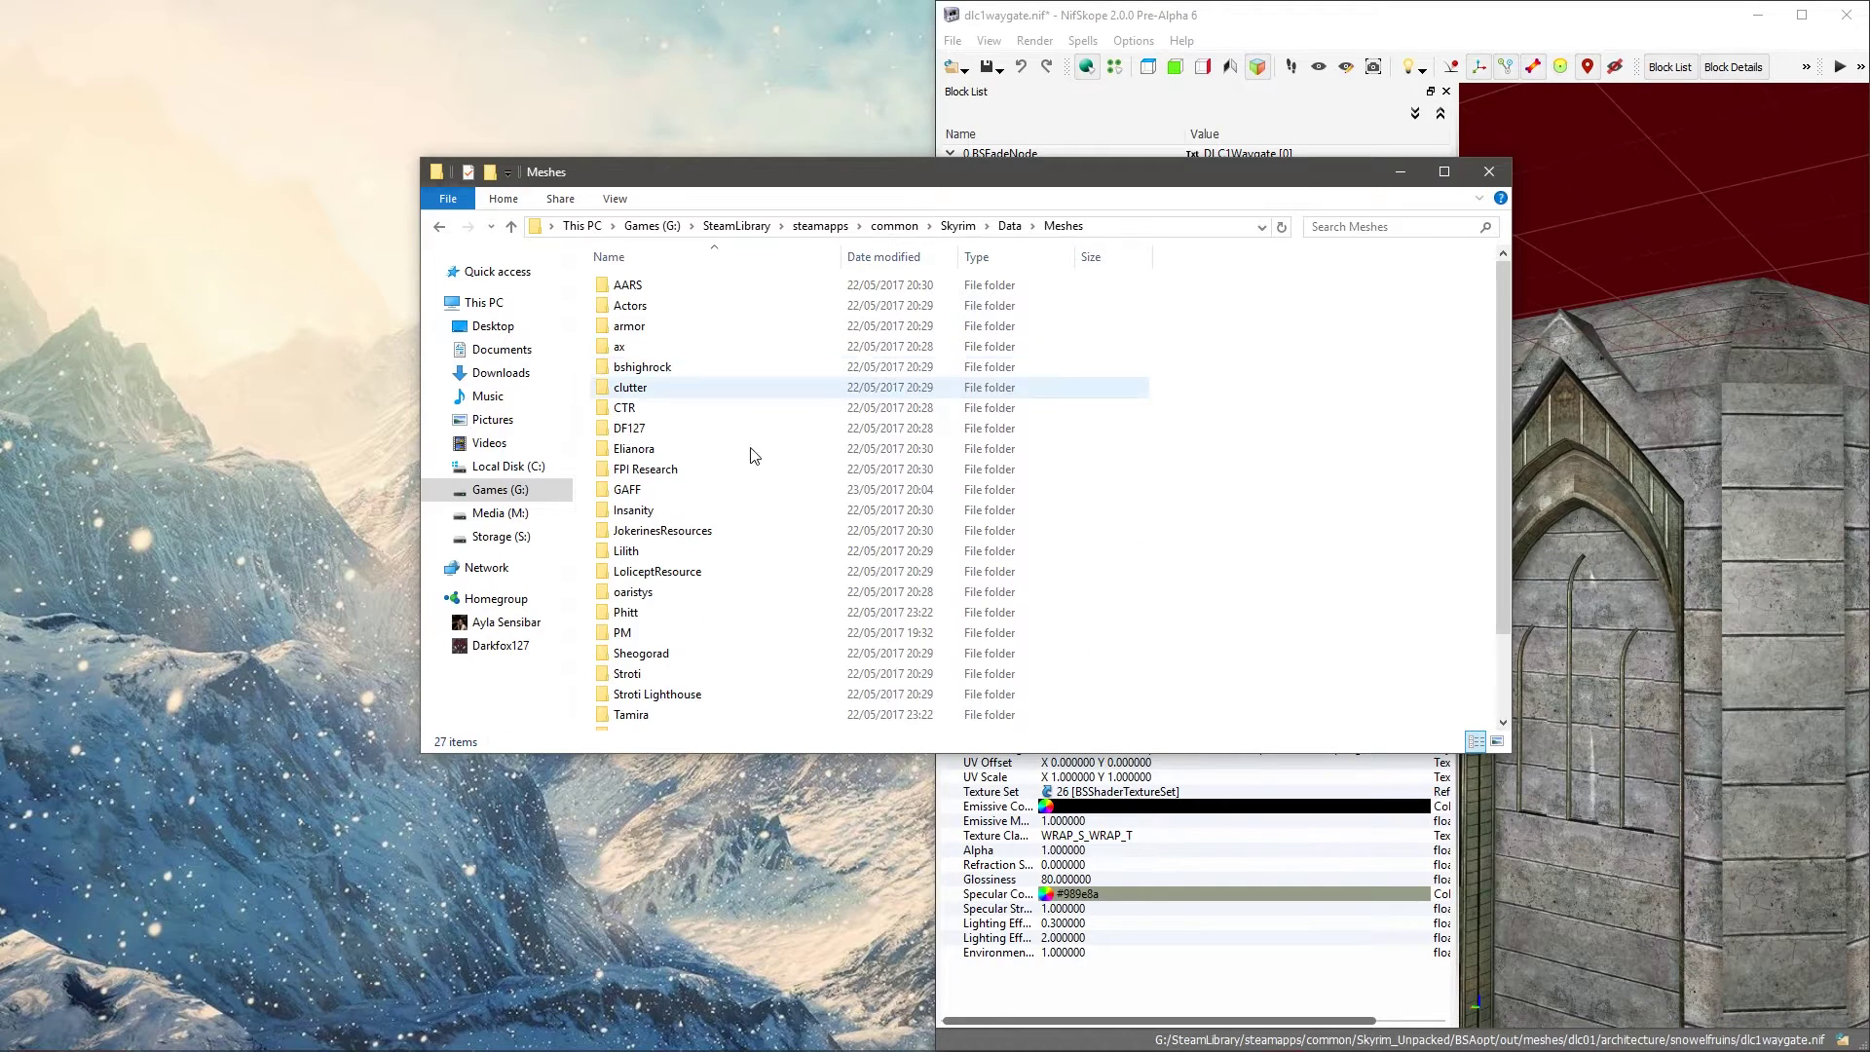
pyautogui.scroll(-2, 751, 463)
pyautogui.doubleClick(658, 672)
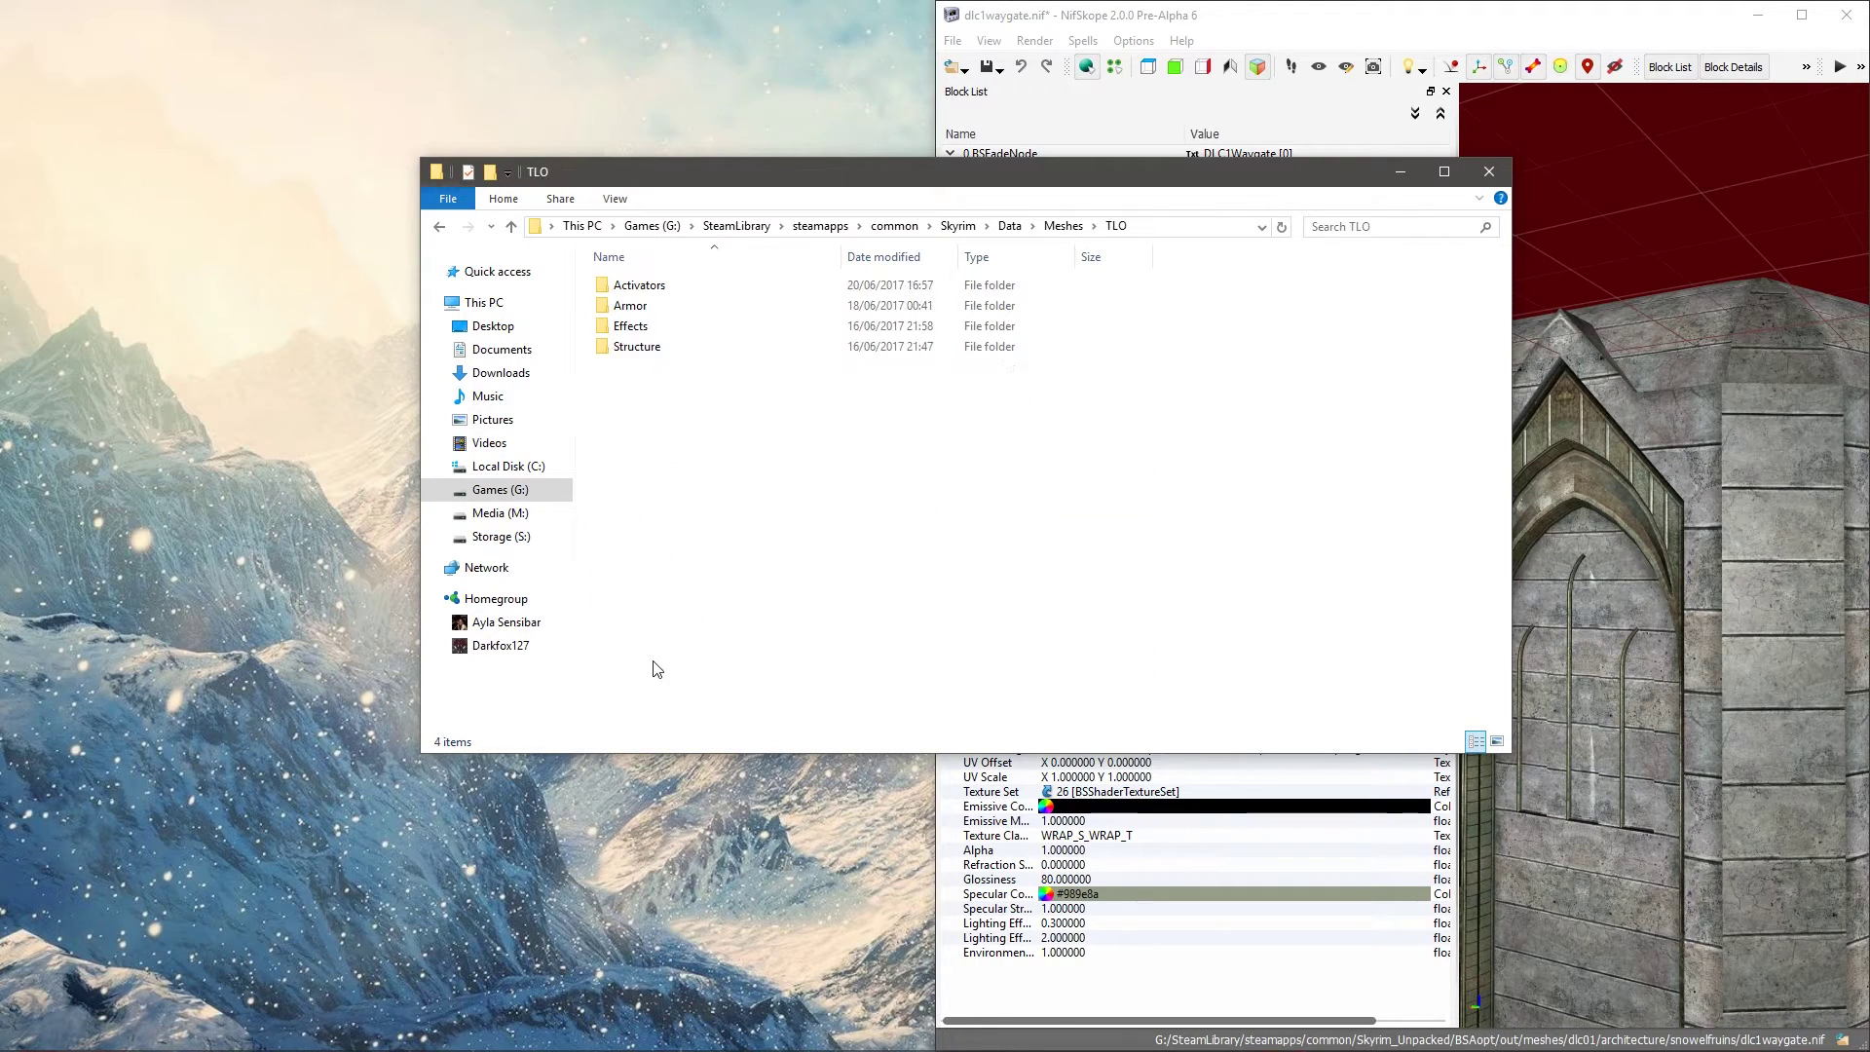
pyautogui.doubleClick(668, 348)
pyautogui.doubleClick(657, 287)
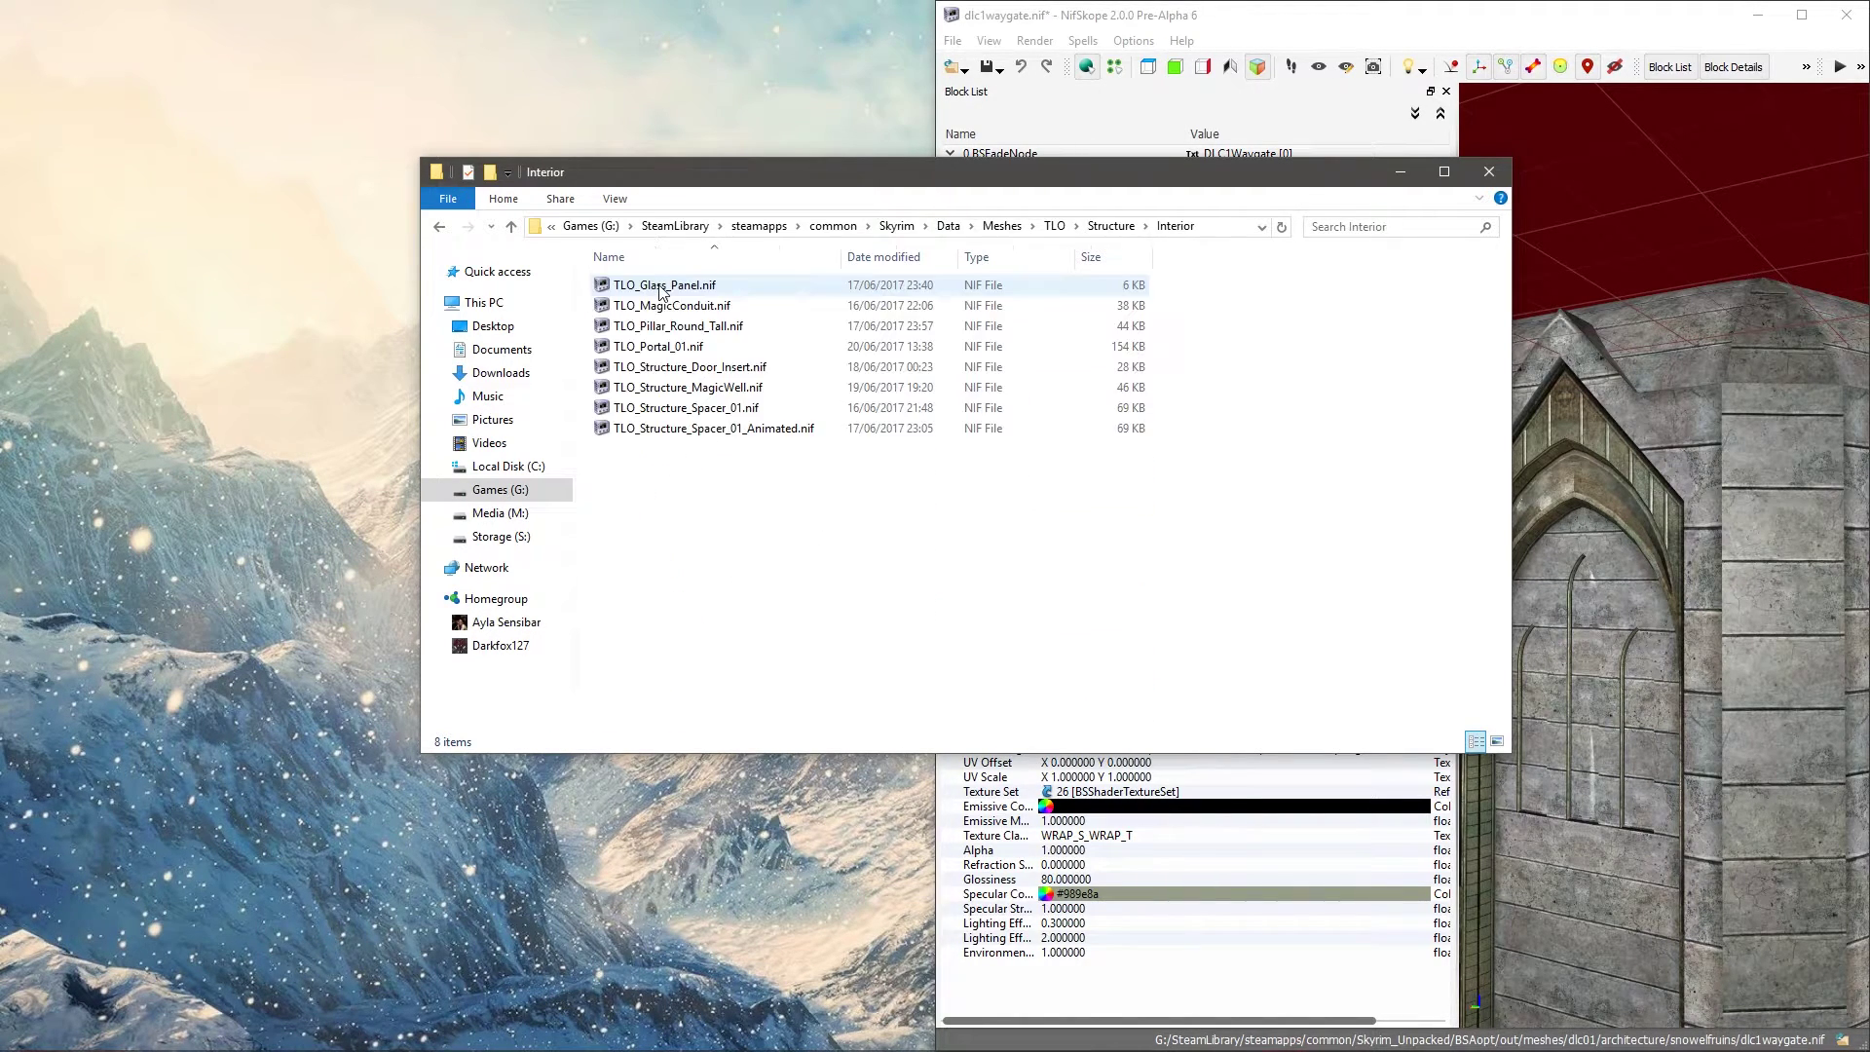
pyautogui.doubleClick(672, 408)
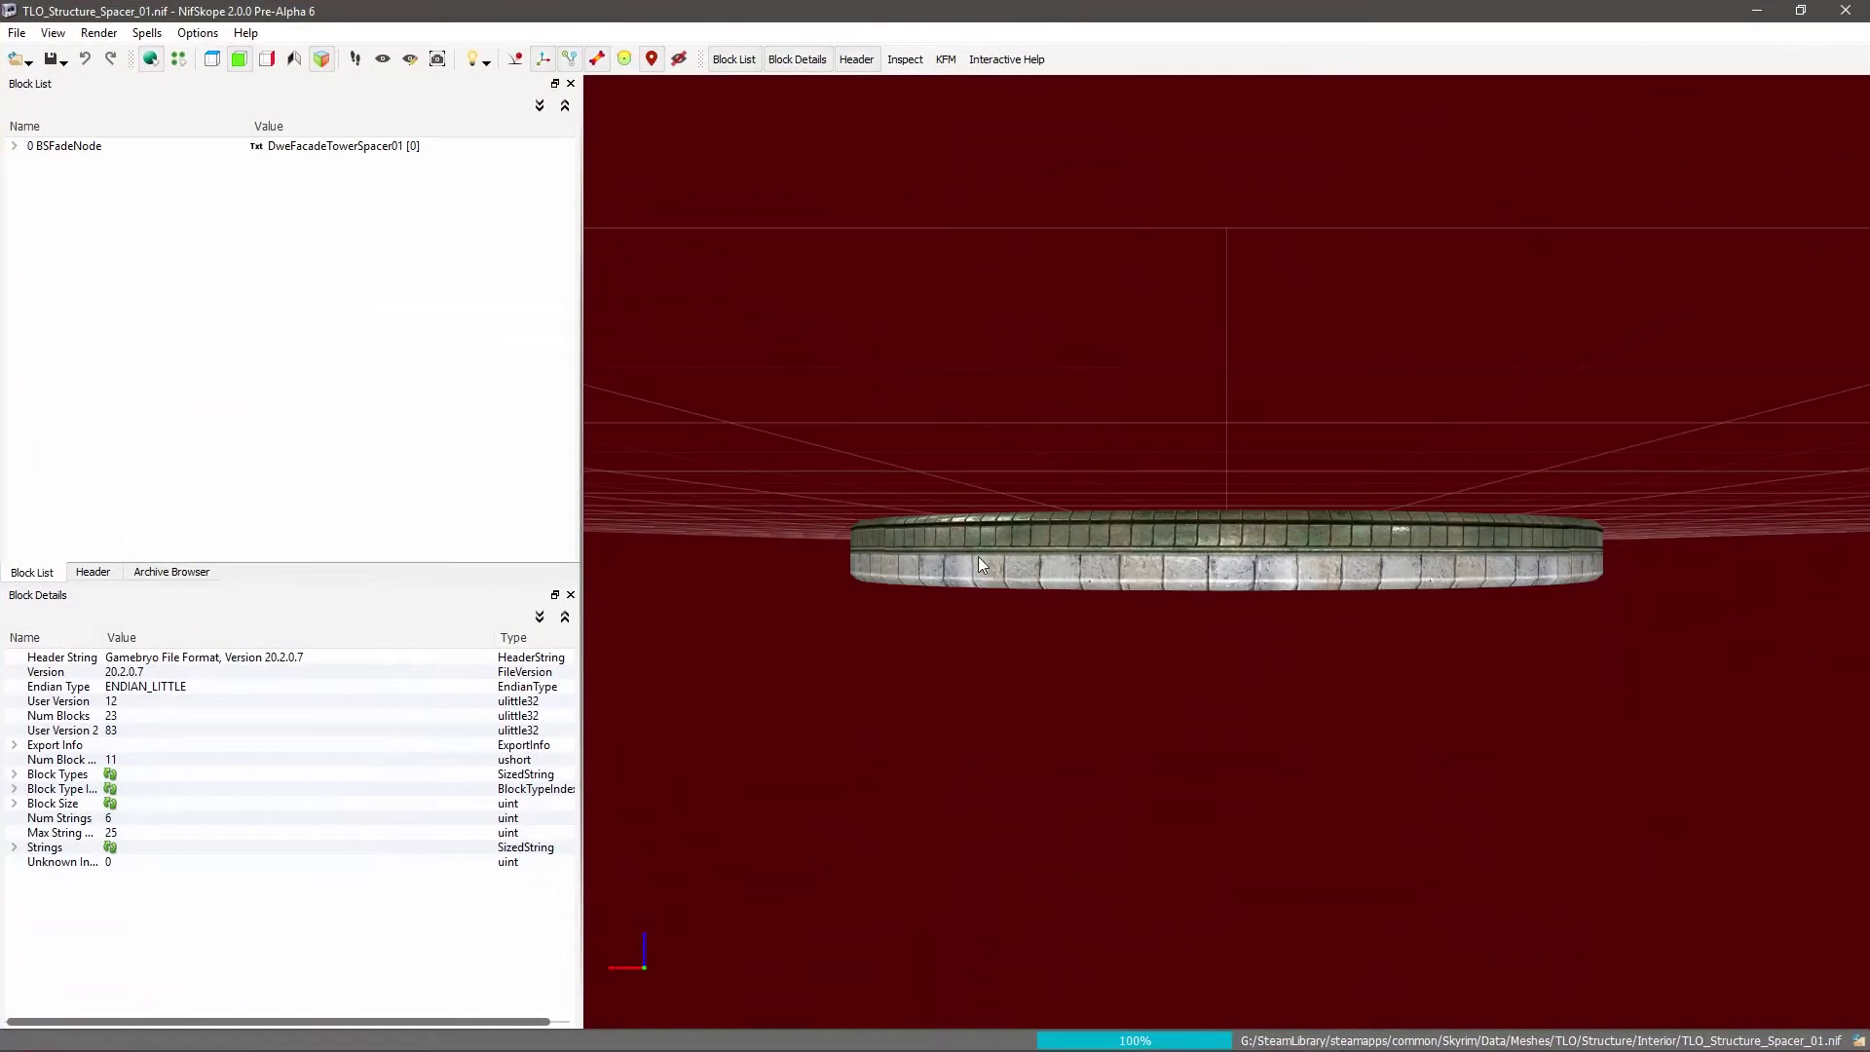
# Step: Orbit around the TLO spacer ring and tilt the view to inspect it from above
pyautogui.moveTo(1210, 488); pyautogui.dragTo(1086, 495)
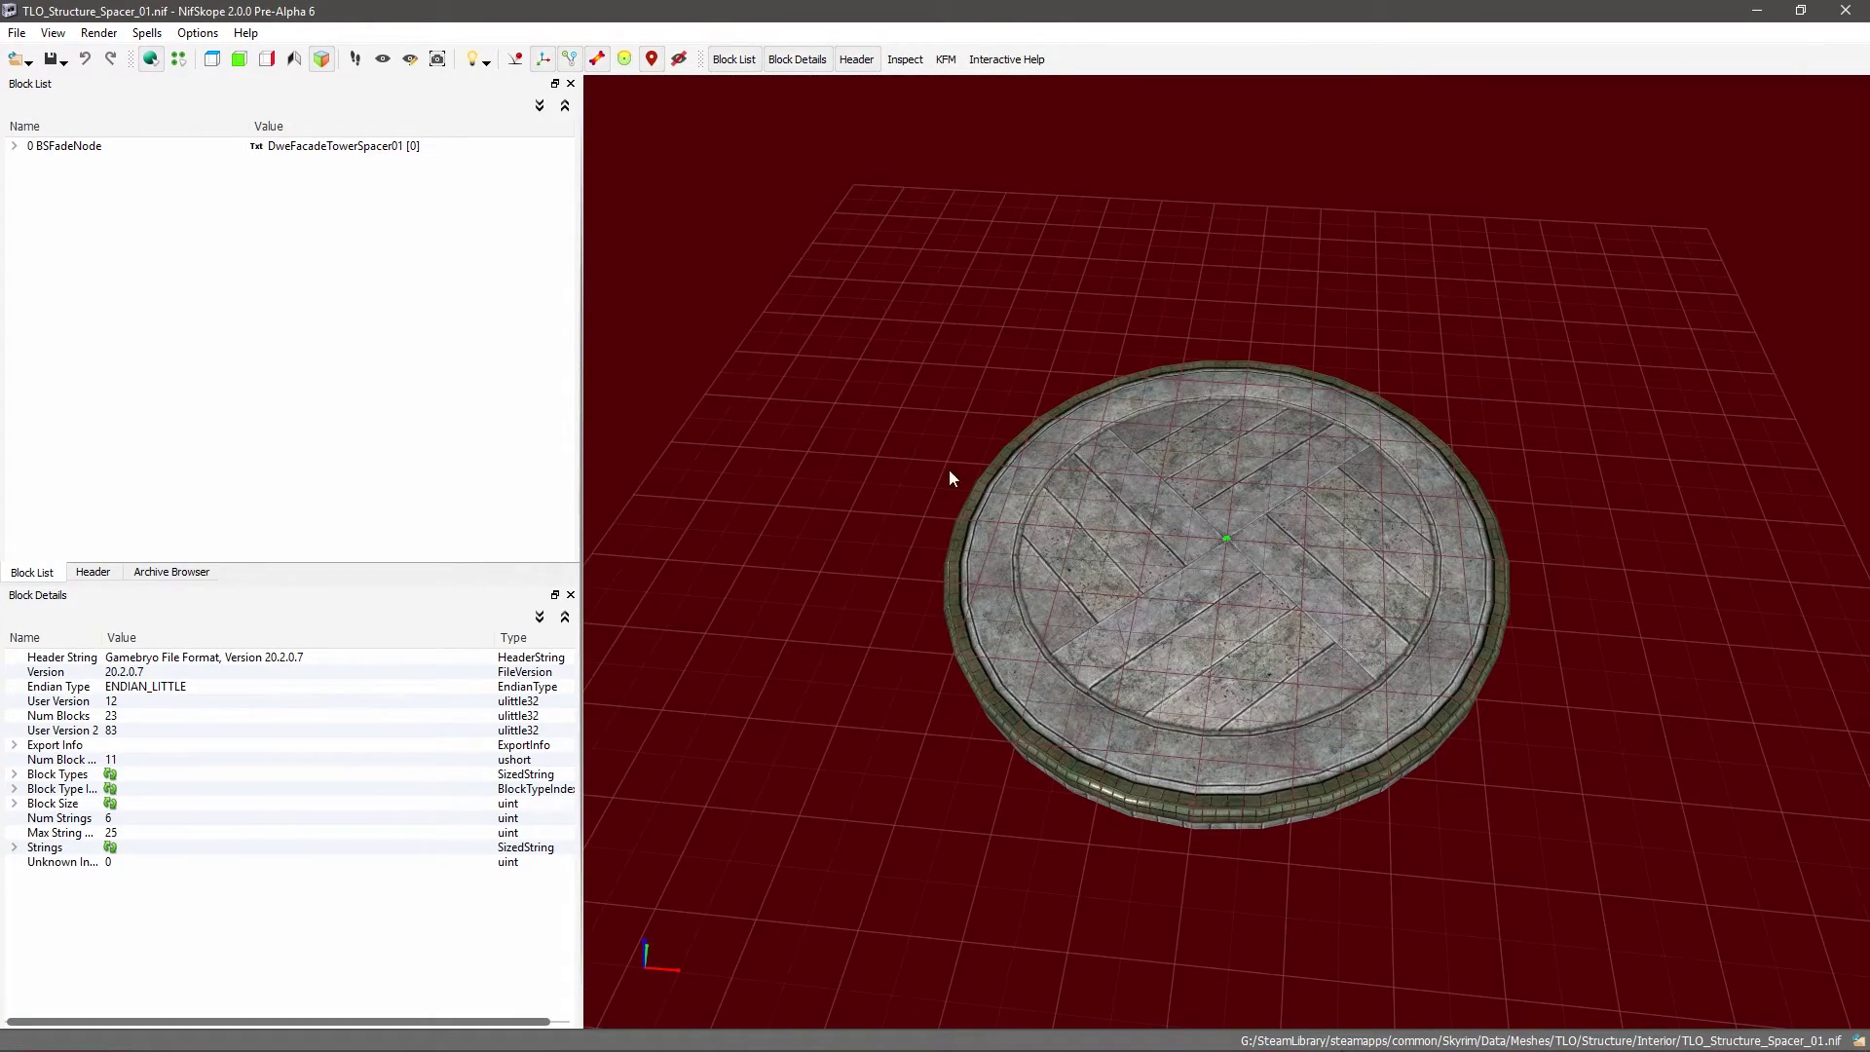
pyautogui.moveTo(952, 478); pyautogui.dragTo(1051, 434)
# Step: Close the TLO spacer model, the Interior folder window and the dlc1waygate file
pyautogui.click(1846, 10)
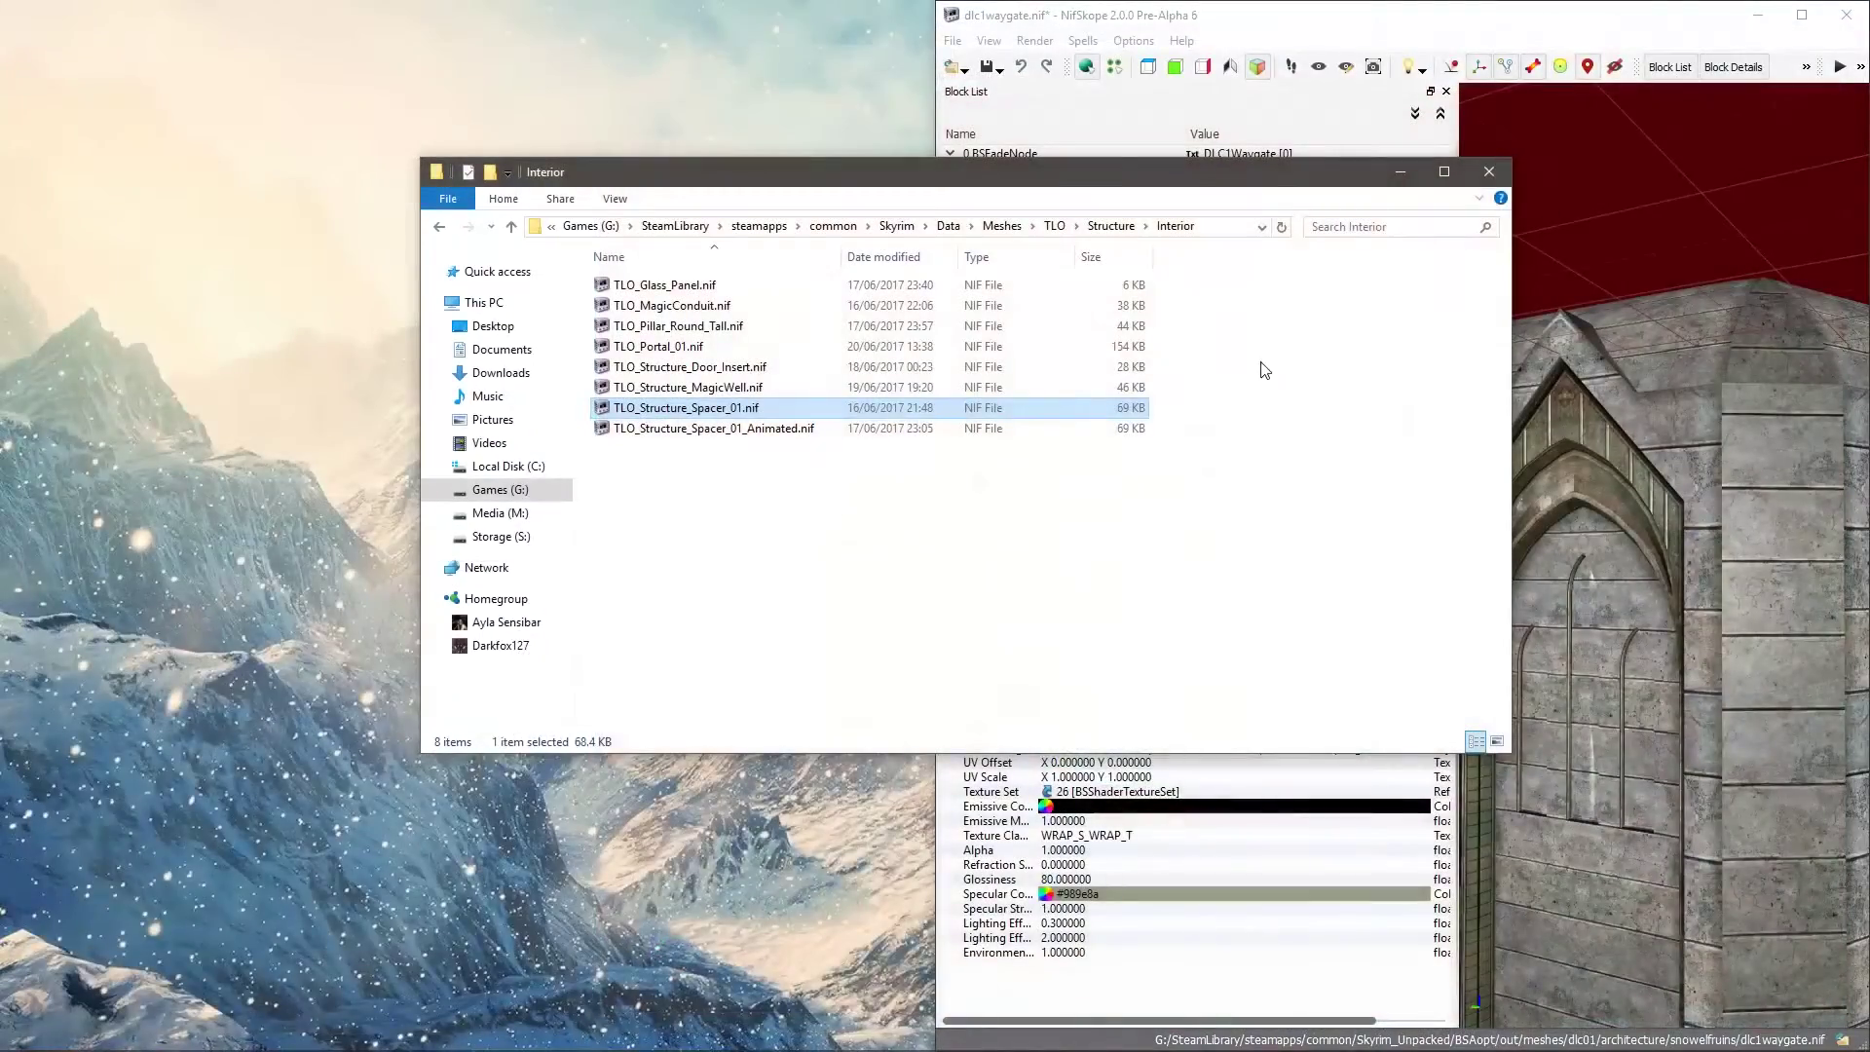
pyautogui.click(1486, 172)
pyautogui.click(1846, 15)
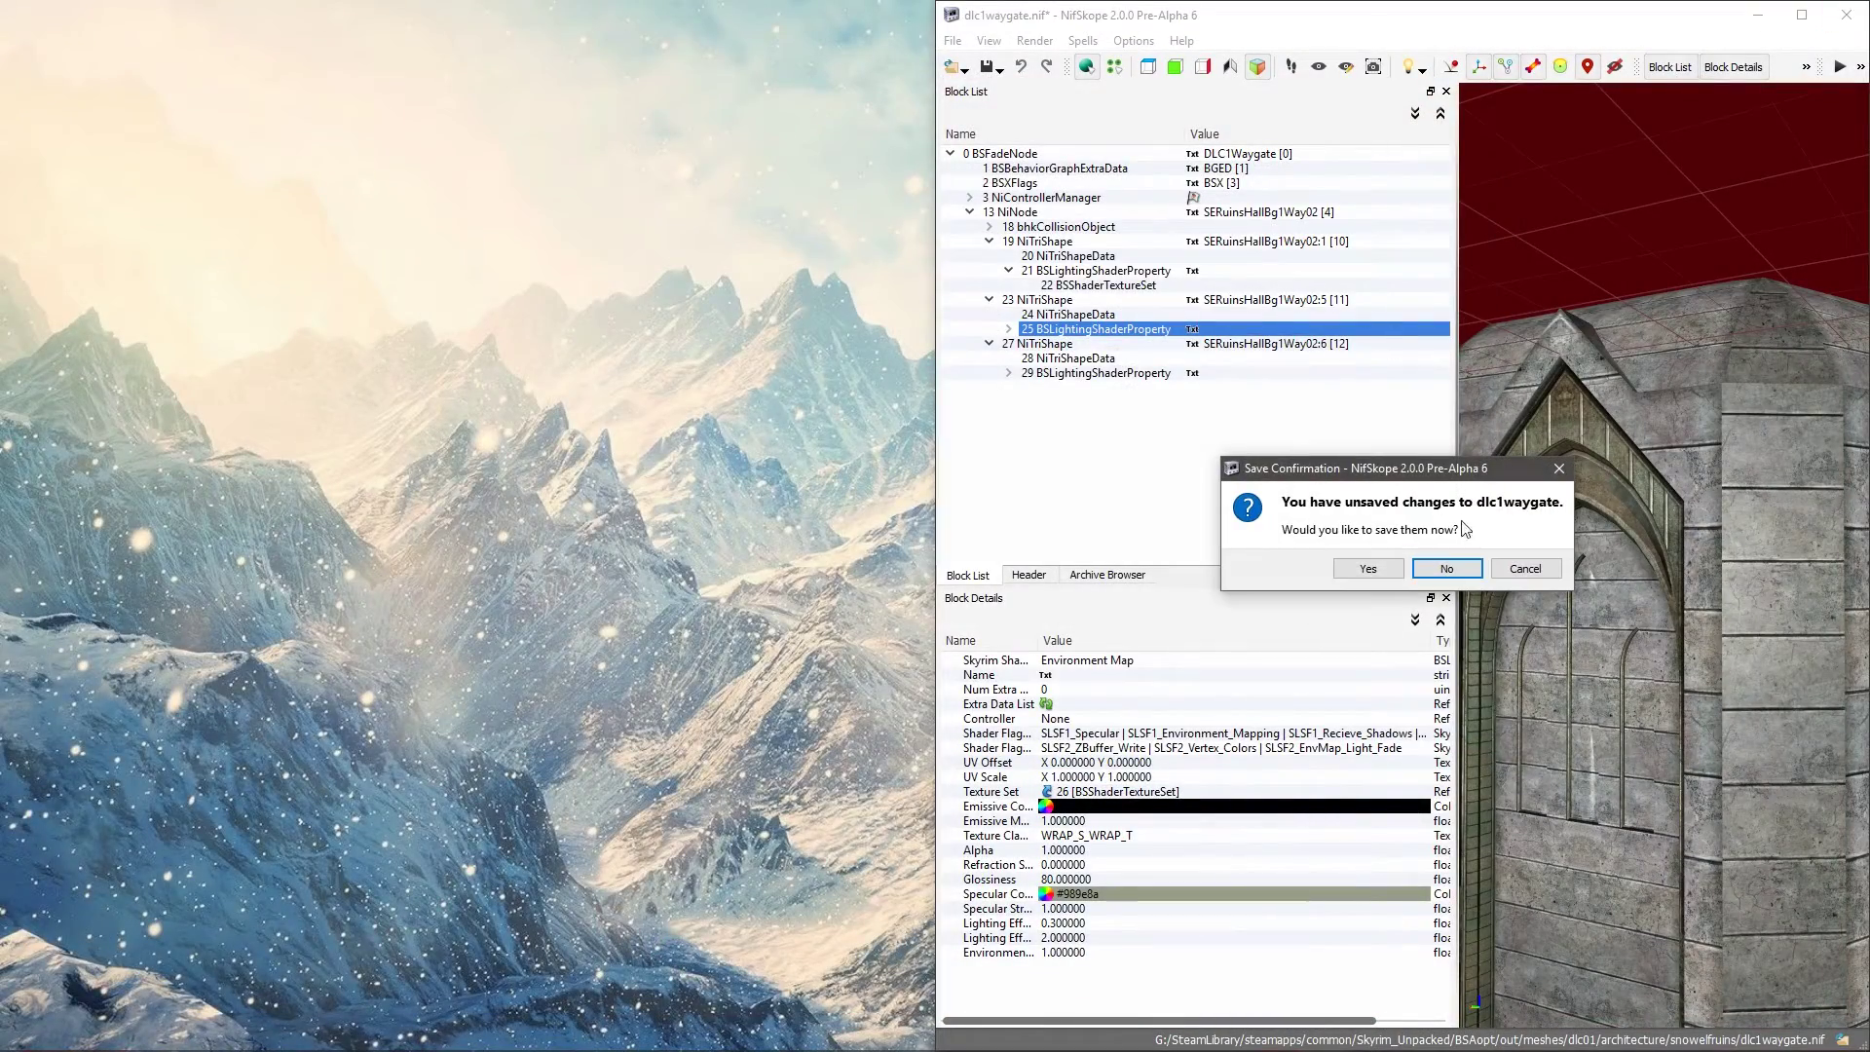